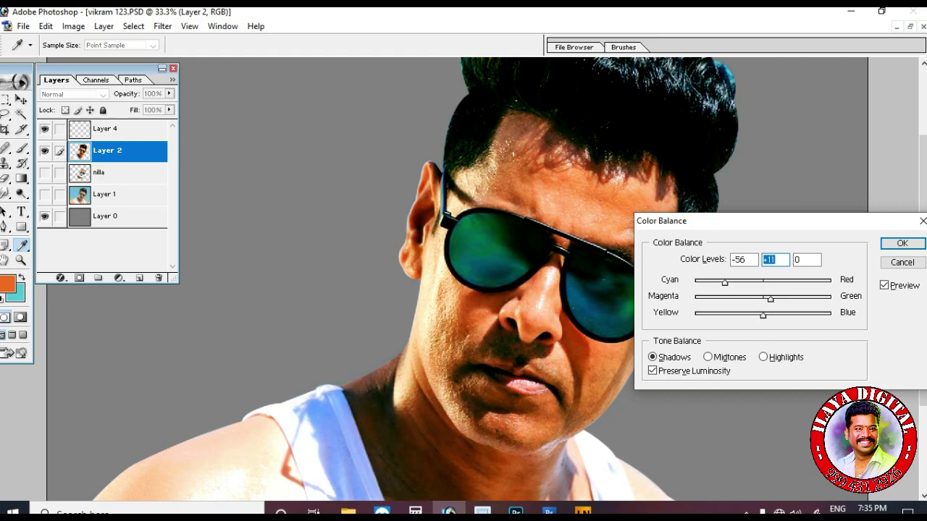
Apply Color Balance to Layer 2's shadows with color levels of -56, +11 and 0.
key(Return)
key(v)
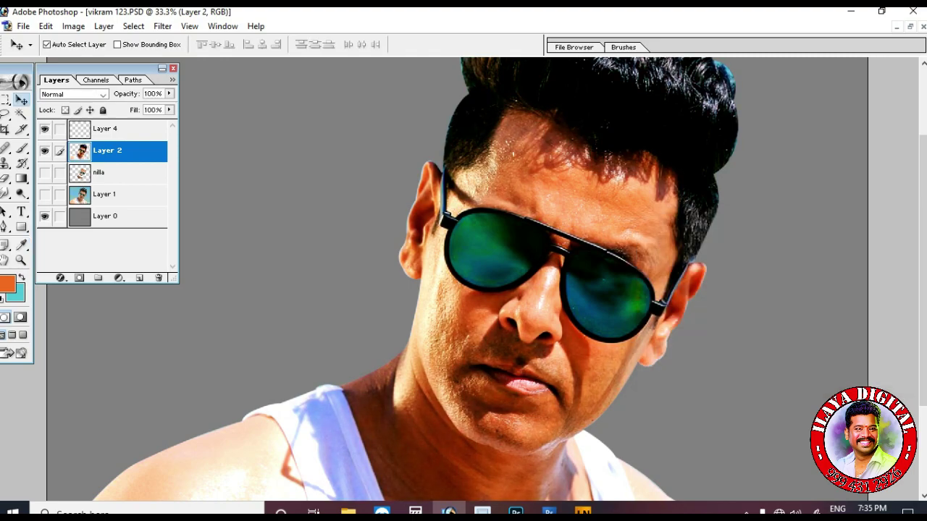
Copy the portrait area of Layer 1 to a new layer using Layer 2's outline as the selection, and keep Layer 1 hidden.
click(45, 195)
ctrl+click(106, 150)
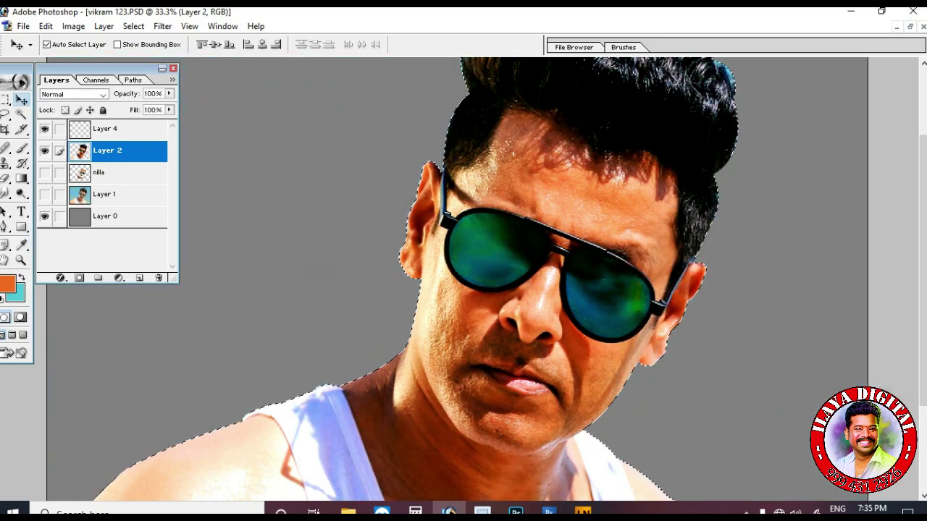
click(106, 195)
key(ctrl+j)
click(45, 217)
Toggle Layer 2's visibility repeatedly to compare the color-adjusted portrait with the copy beneath it.
click(45, 151)
click(45, 151)
click(45, 151)
click(45, 151)
click(45, 151)
click(45, 150)
click(45, 151)
click(45, 151)
click(45, 151)
click(45, 150)
click(107, 151)
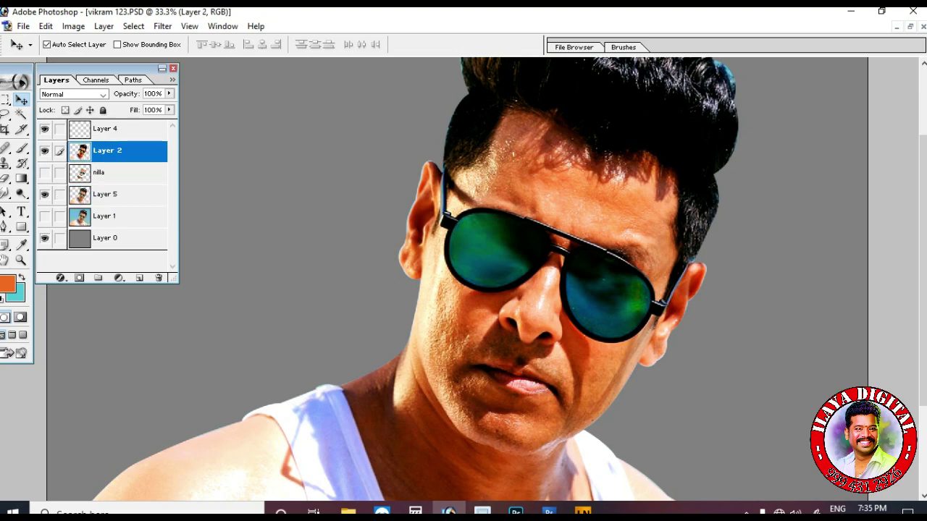
Sharpen the portrait on Layer 2 with an Unsharp Mask to bring out the skin and hair detail.
click(162, 26)
mouse_move(186, 215)
click(383, 261)
drag(677, 143, 793, 146)
drag(804, 381, 811, 381)
key(Return)
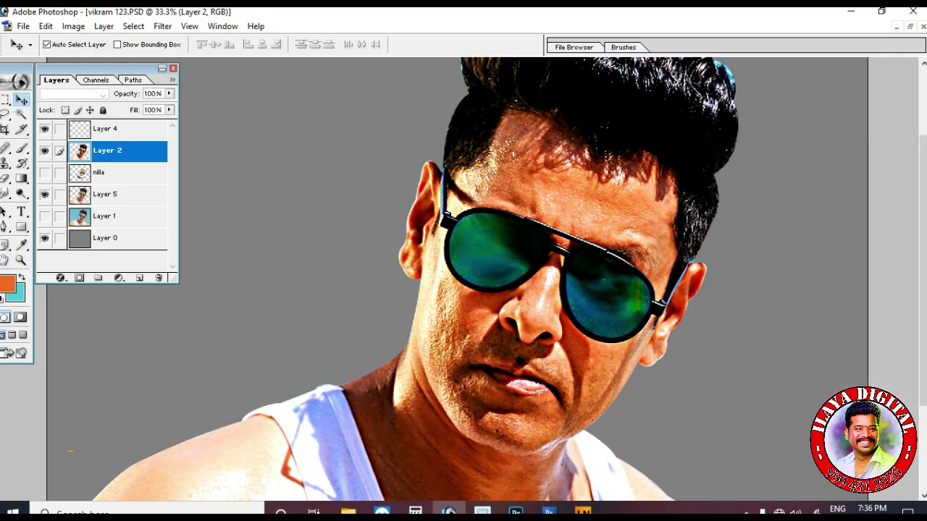
On Layer 4, smooth the skin around the white highlight at the top of the nose bridge with a smaller Smudge brush.
click(109, 130)
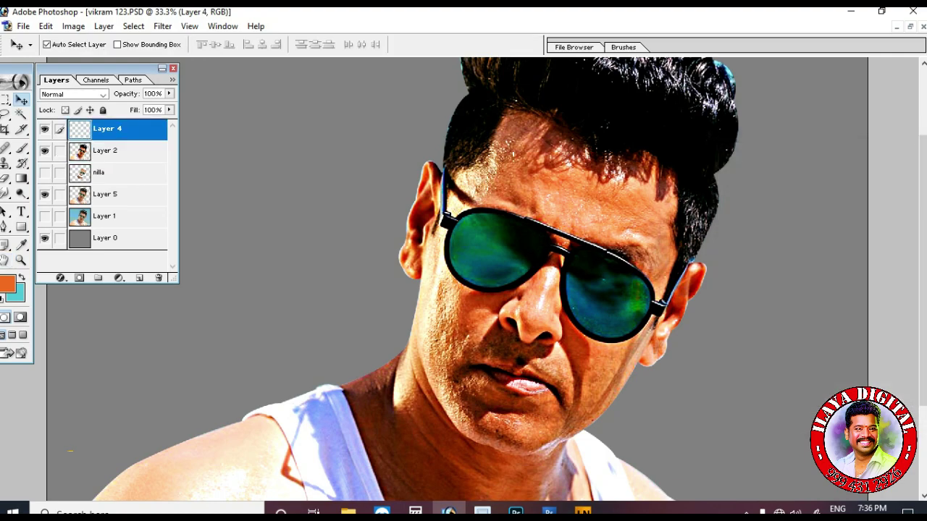
key(ctrl+plus)
key(ctrl+plus)
key(ctrl+plus)
key(ctrl+plus)
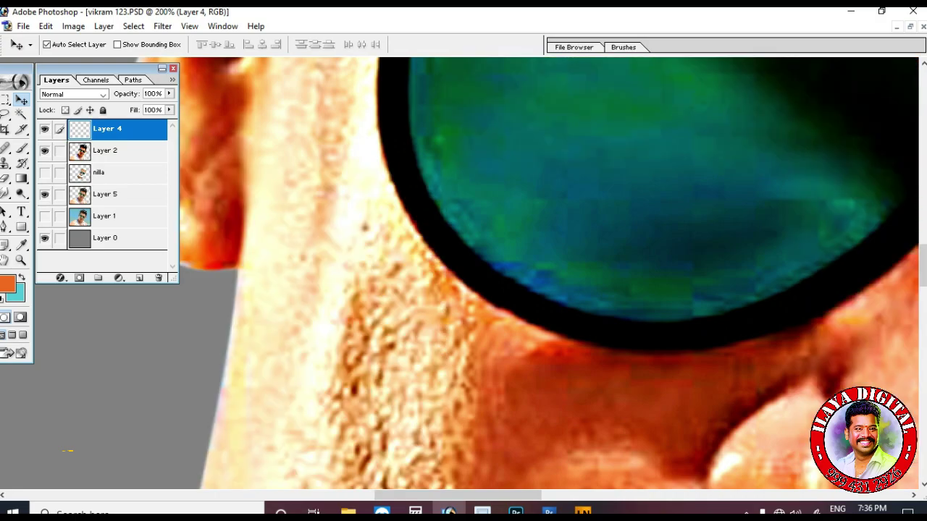
key(ctrl+minus)
key(ctrl+plus)
key(r)
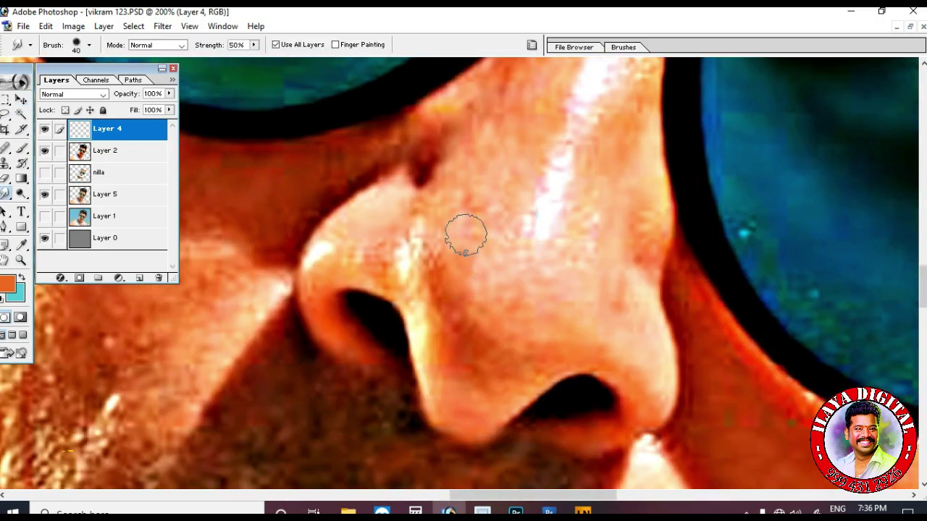
key(bracketleft)
key(bracketleft)
key(bracketleft)
key(bracketleft)
key(bracketleft)
key(bracketleft)
key(bracketleft)
key(bracketleft)
key(bracketleft)
key(bracketleft)
key(Tab)
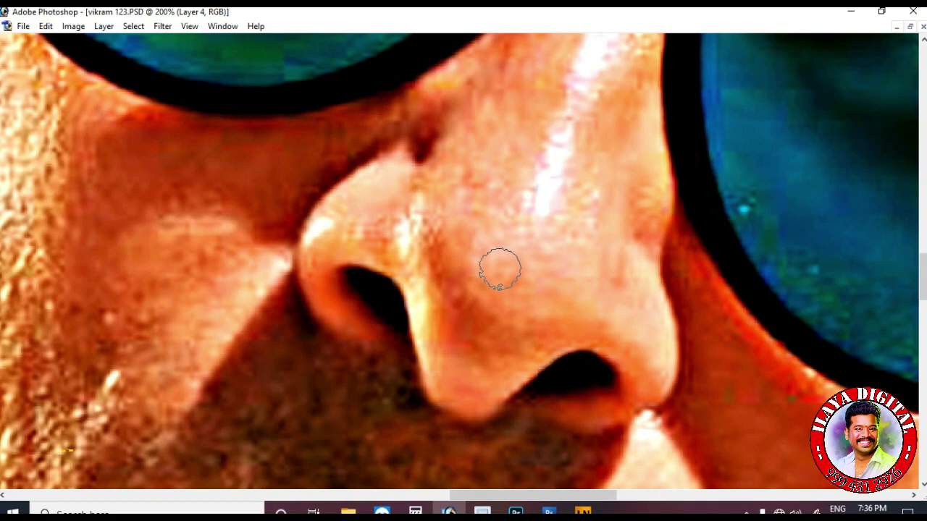
scroll(529, 259, up, 2)
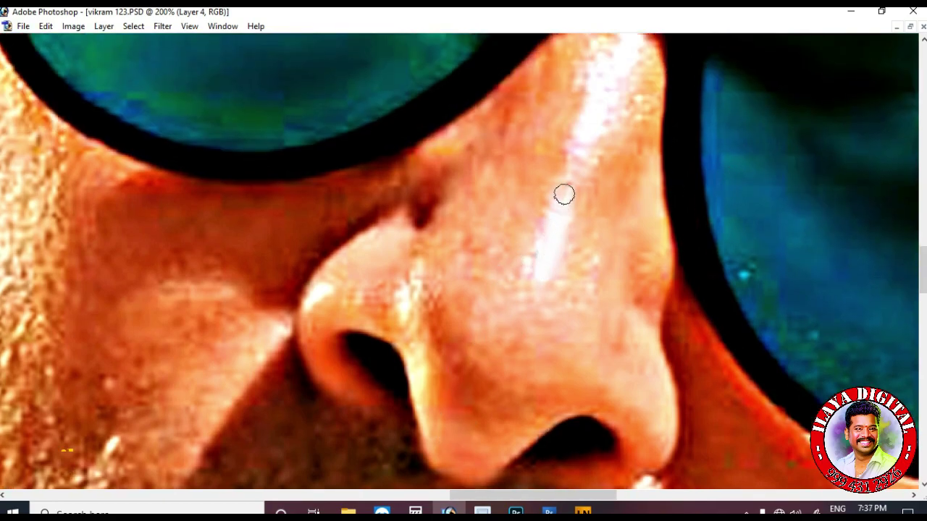
scroll(591, 124, up, 2)
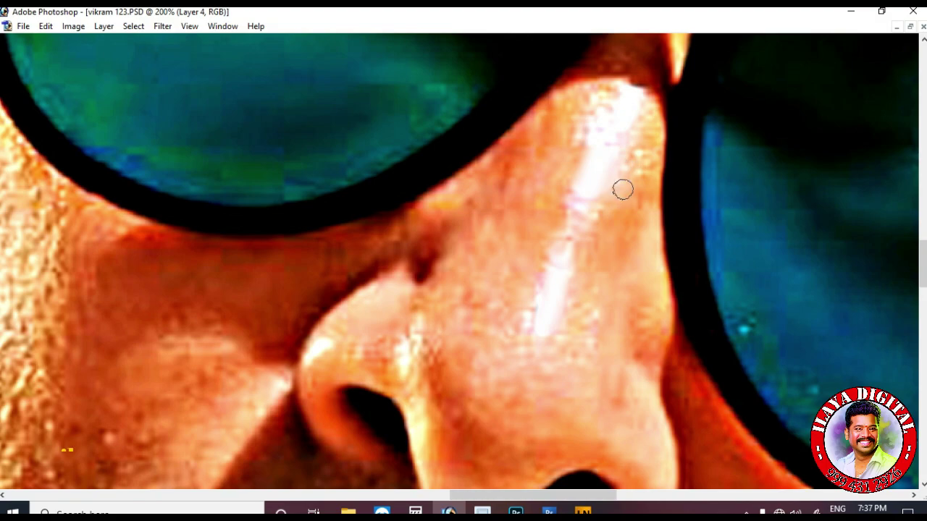
ctrl+click(617, 211)
mouse_move(511, 138)
mouse_down()
mouse_move(464, 144)
mouse_move(499, 194)
mouse_move(513, 138)
mouse_move(497, 186)
mouse_move(433, 116)
mouse_move(450, 106)
mouse_move(366, 107)
mouse_move(355, 117)
mouse_move(411, 79)
mouse_move(404, 123)
mouse_up()
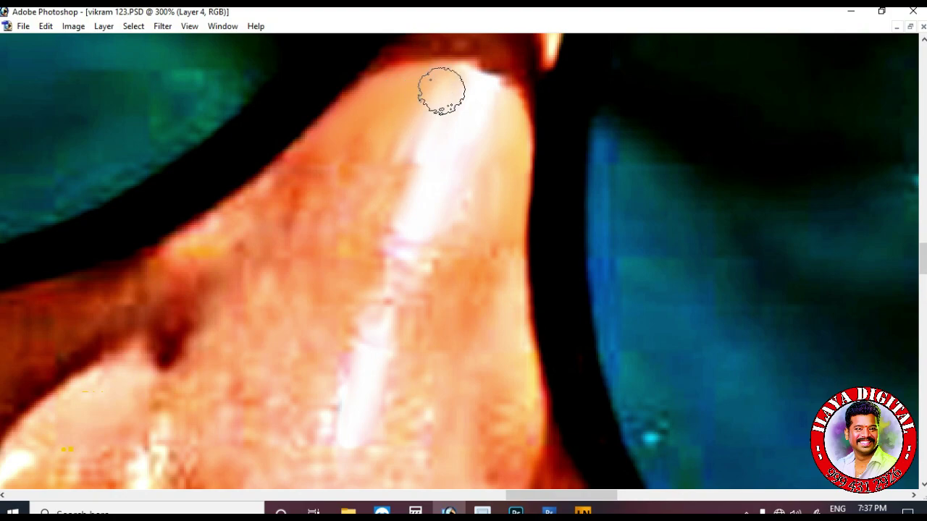
Smudge the lower nose bridge smooth, cleaning up the white highlight and the skin along the sunglasses frame.
scroll(358, 137, down, 1)
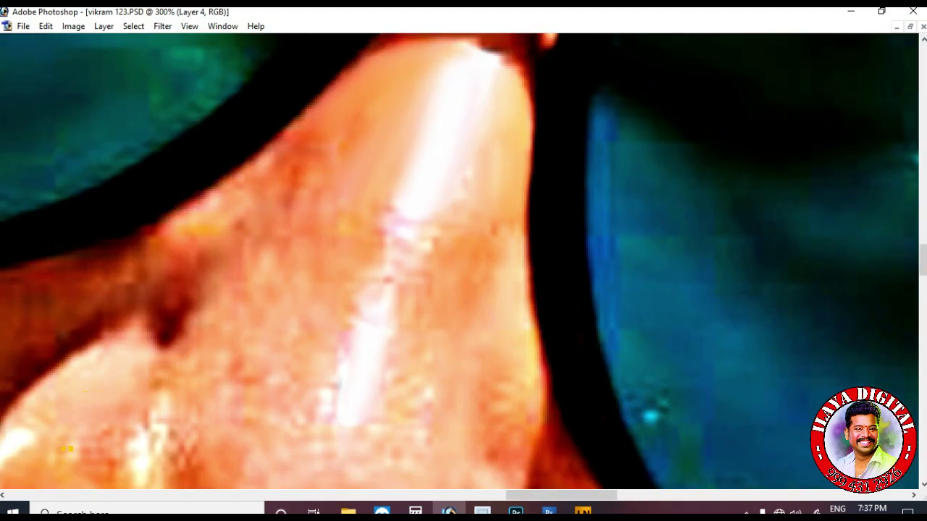
scroll(302, 213, down, 1)
scroll(338, 216, down, 2)
scroll(355, 200, down, 1)
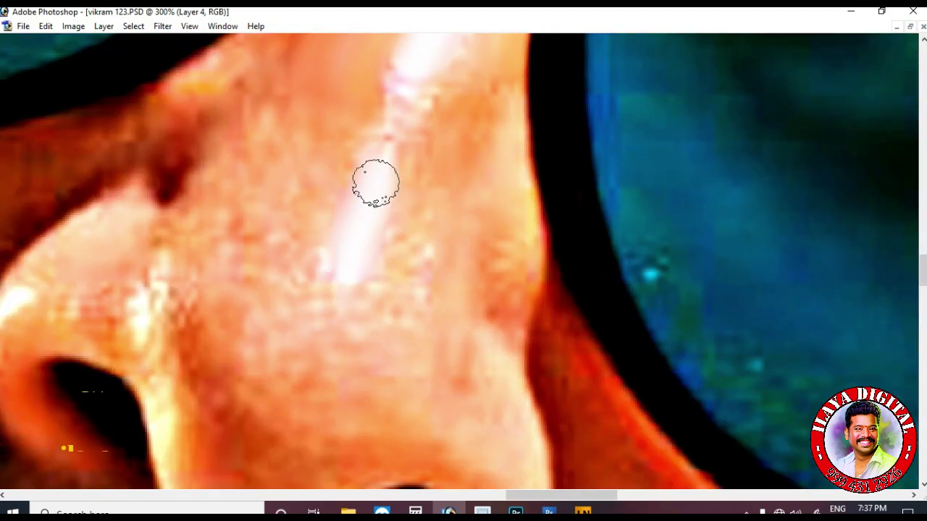
scroll(384, 188, up, 2)
scroll(507, 245, down, 2)
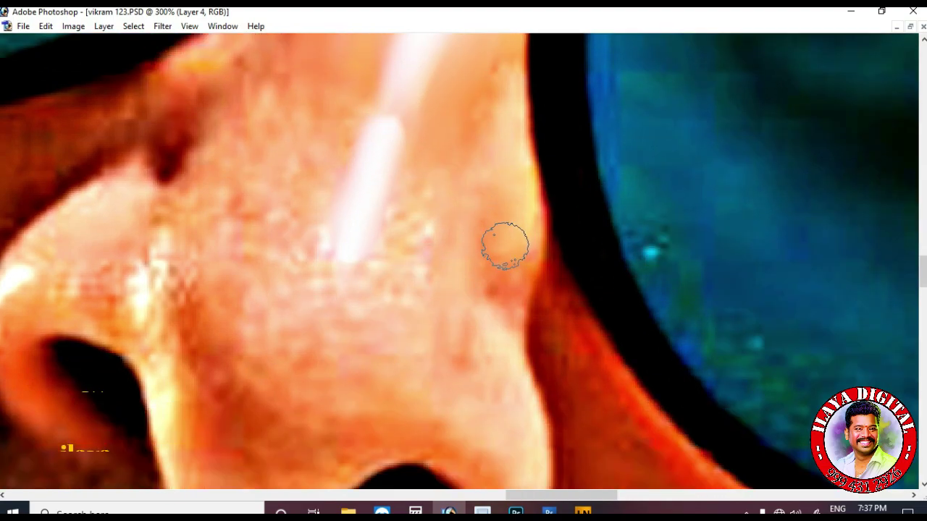
scroll(501, 161, up, 1)
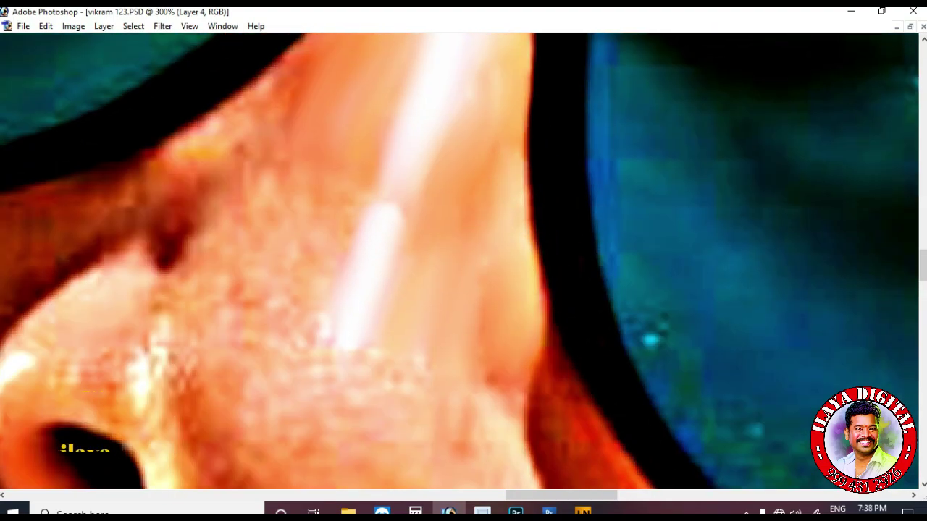
scroll(465, 255, down, 2)
scroll(439, 240, down, 2)
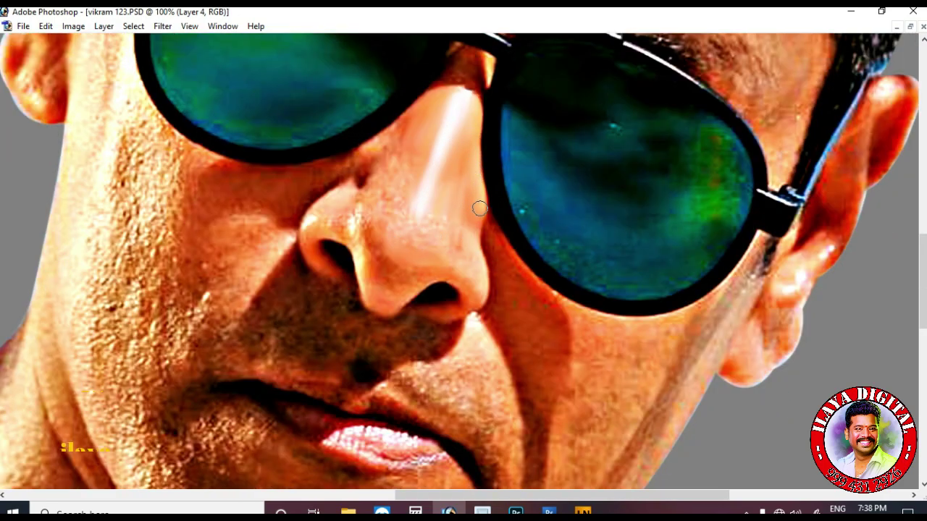
Smudge the rounded nose tip below the highlight into even shading, using a slightly larger brush for the lower curve.
scroll(426, 248, up, 1)
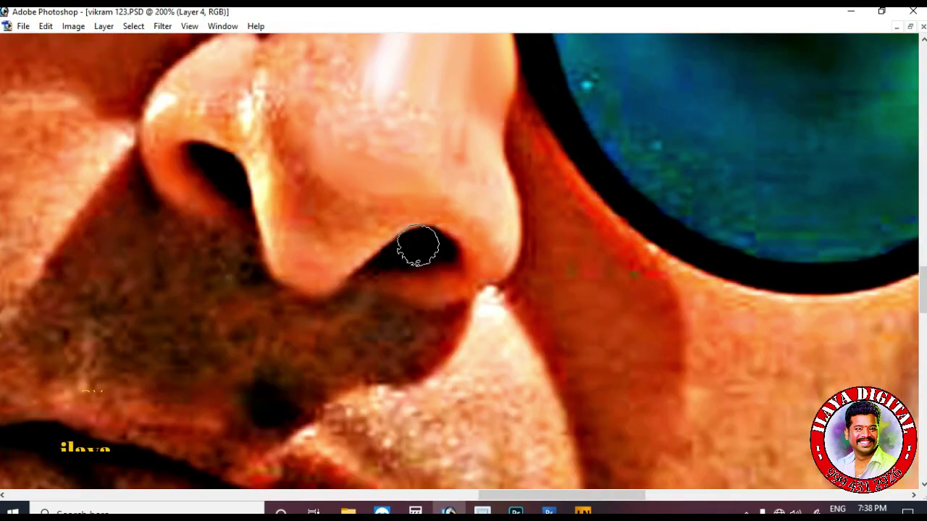
mouse_move(323, 181)
mouse_down()
mouse_move(339, 152)
mouse_move(328, 205)
mouse_move(354, 218)
mouse_move(412, 188)
mouse_move(433, 216)
mouse_move(420, 235)
mouse_move(441, 217)
mouse_move(405, 170)
mouse_move(379, 165)
mouse_move(381, 149)
mouse_move(391, 193)
mouse_move(428, 142)
mouse_up()
scroll(332, 269, down, 1)
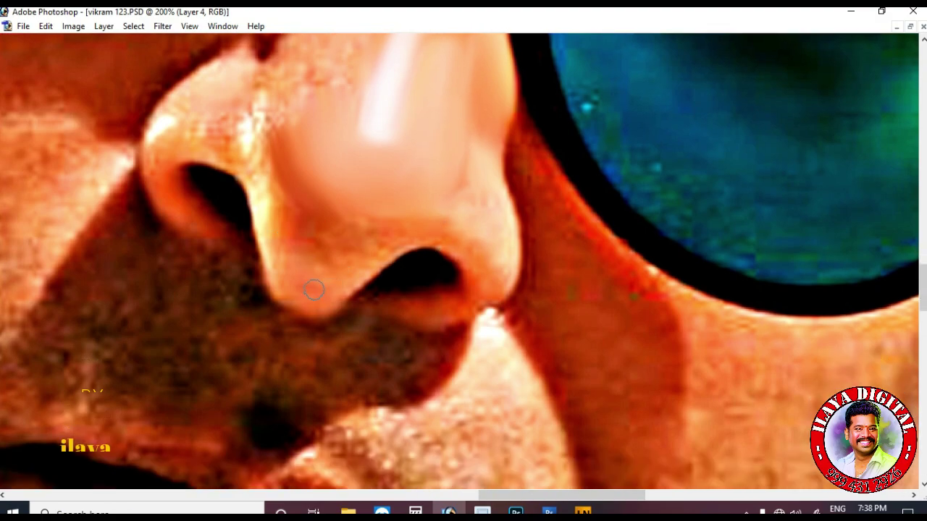
scroll(257, 244, up, 2)
key(bracketright)
mouse_move(294, 124)
mouse_down()
mouse_move(332, 200)
mouse_move(387, 229)
mouse_move(453, 286)
mouse_move(493, 258)
mouse_up()
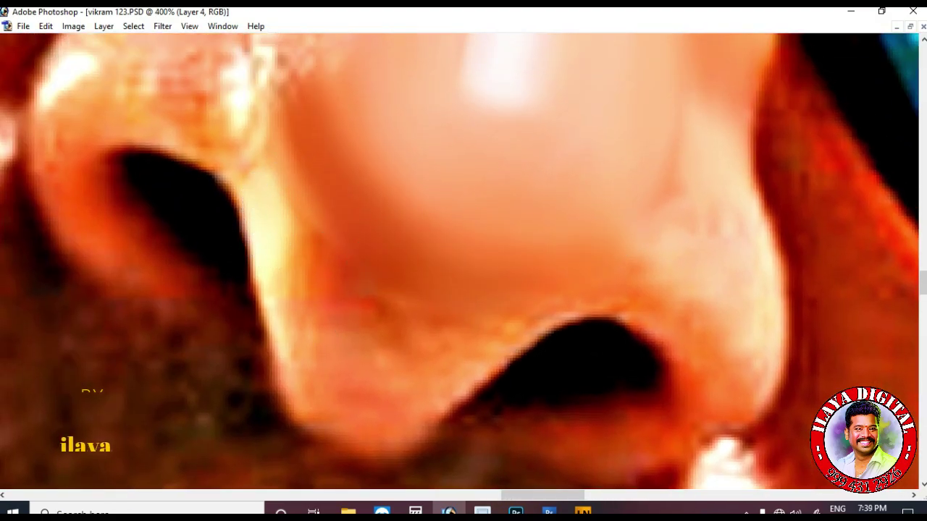
Blend the skin just above the right-hand nostril and along its upper rim with a progressively smaller Smudge brush.
scroll(326, 174, down, 1)
key(bracketleft)
key(bracketleft)
key(bracketleft)
key(bracketleft)
key(bracketleft)
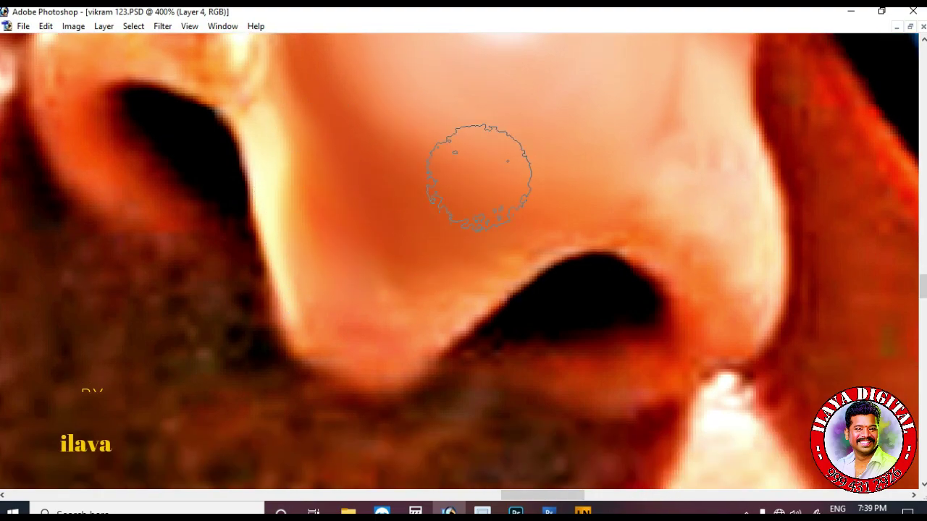
key(bracketleft)
key(bracketleft)
key(bracketleft)
key(bracketleft)
key(bracketleft)
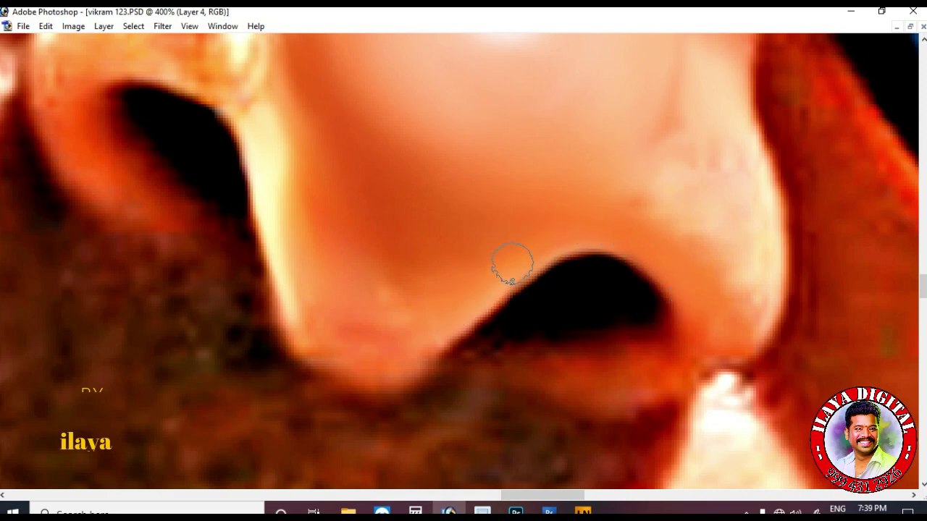
Smudge the reddish skin at the lower nose tip between the nostrils with a slightly larger brush.
key(bracketright)
scroll(418, 334, up, 1)
drag(352, 383, 352, 347)
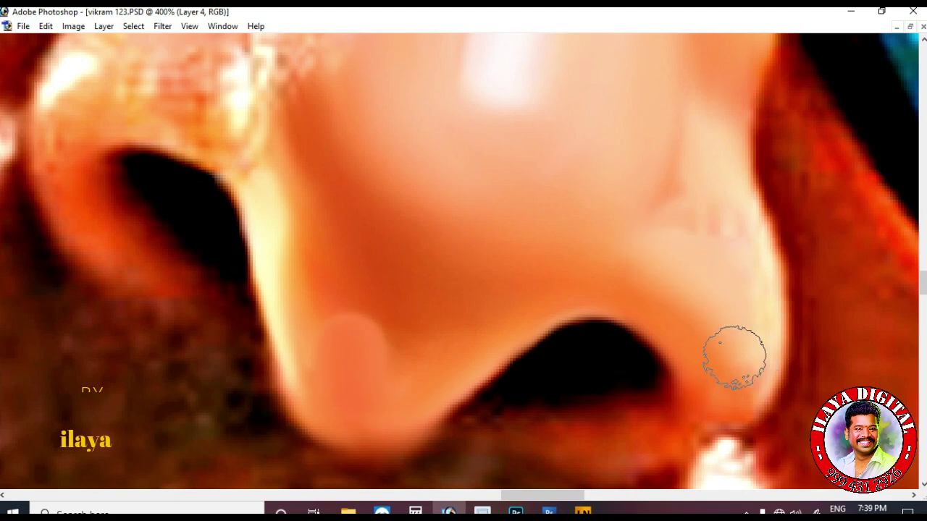
Smudge the right-hand nose wing smooth from its upper crease down to its lower outer edge.
scroll(734, 362, up, 1)
scroll(692, 242, down, 1)
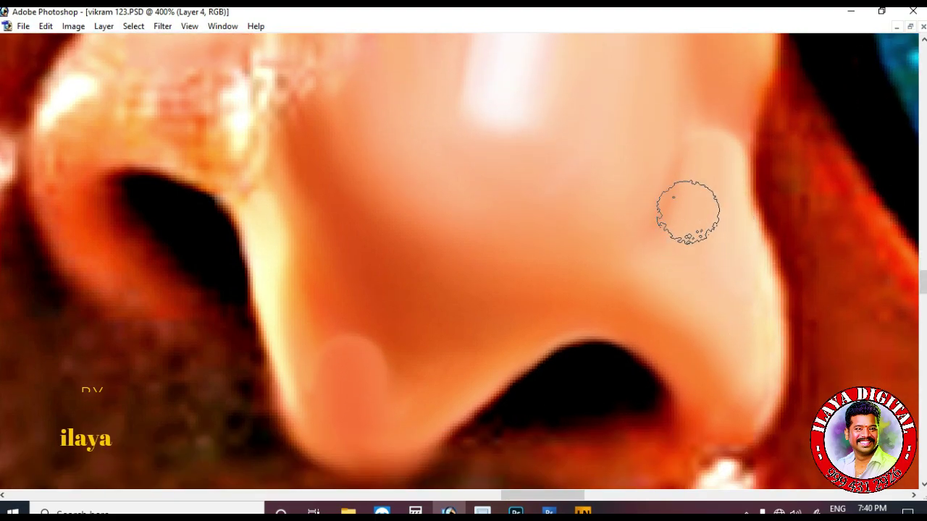
drag(671, 233, 654, 238)
mouse_move(759, 362)
mouse_down()
mouse_move(735, 196)
mouse_move(757, 255)
mouse_move(752, 317)
mouse_up()
mouse_move(725, 168)
mouse_down()
mouse_move(755, 252)
mouse_move(753, 397)
mouse_up()
scroll(753, 397, down, 2)
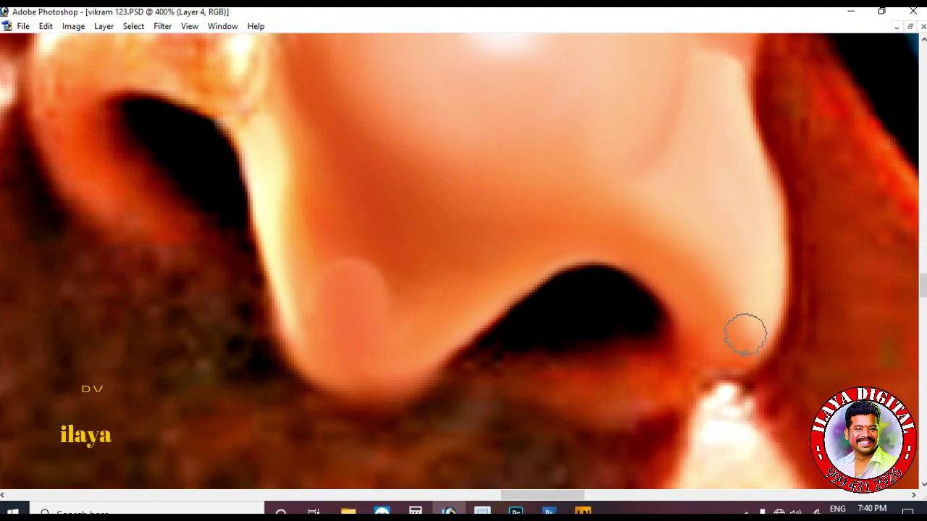
Smudge the lower rim of the right-hand nostril and the underside of the nose tip.
drag(536, 310, 742, 281)
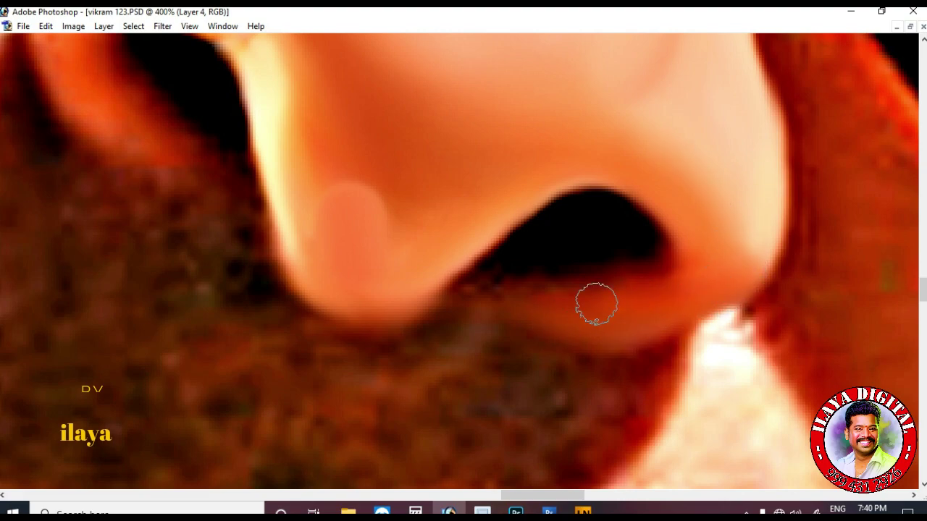
mouse_move(335, 311)
mouse_down()
mouse_move(366, 308)
mouse_move(497, 247)
mouse_move(497, 258)
mouse_move(559, 217)
mouse_move(638, 265)
mouse_move(620, 275)
mouse_move(629, 279)
mouse_move(643, 253)
mouse_up()
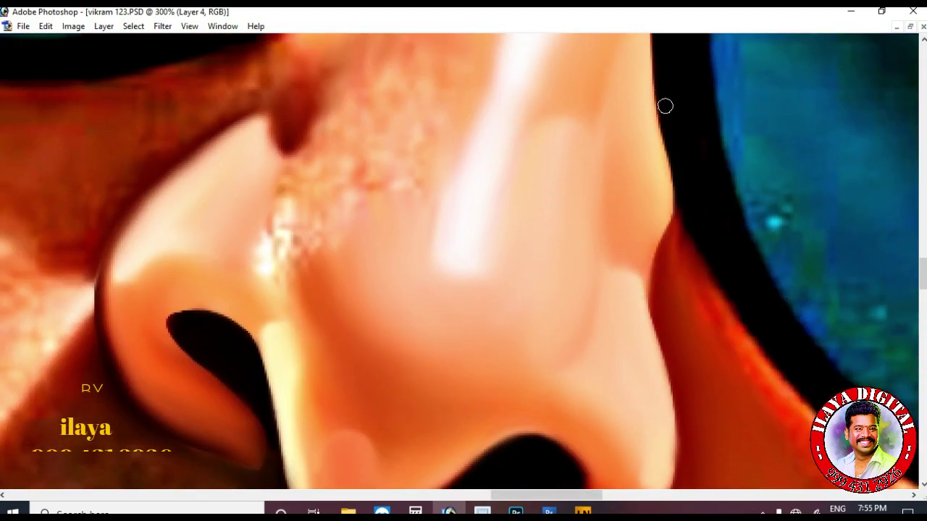
Smudge the nose's outer edge clean where it meets the black sunglasses frame and the cheek shadow.
drag(665, 106, 676, 169)
drag(655, 272, 672, 220)
scroll(645, 210, down, 3)
key(bracketright)
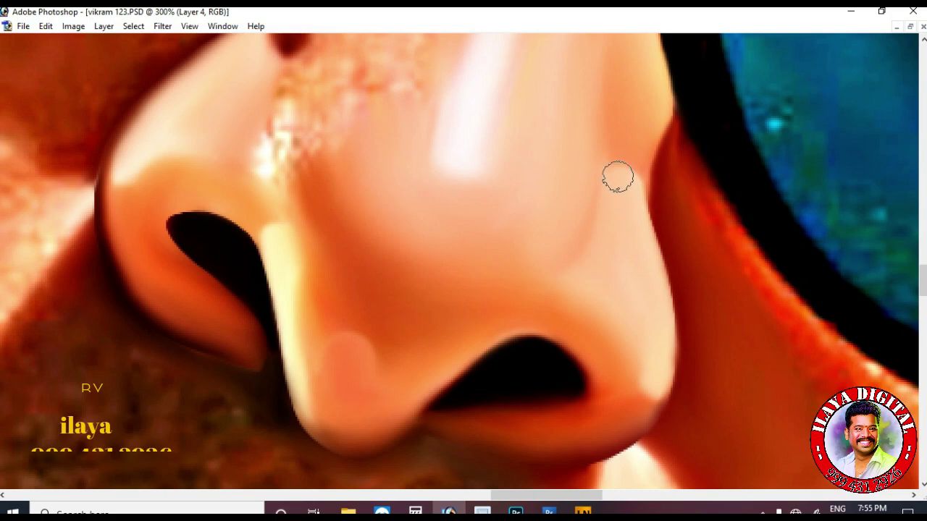
Soften the dark skin beneath the right-hand nostril and smooth the lower part of the left-hand nose wing.
scroll(673, 286, down, 3)
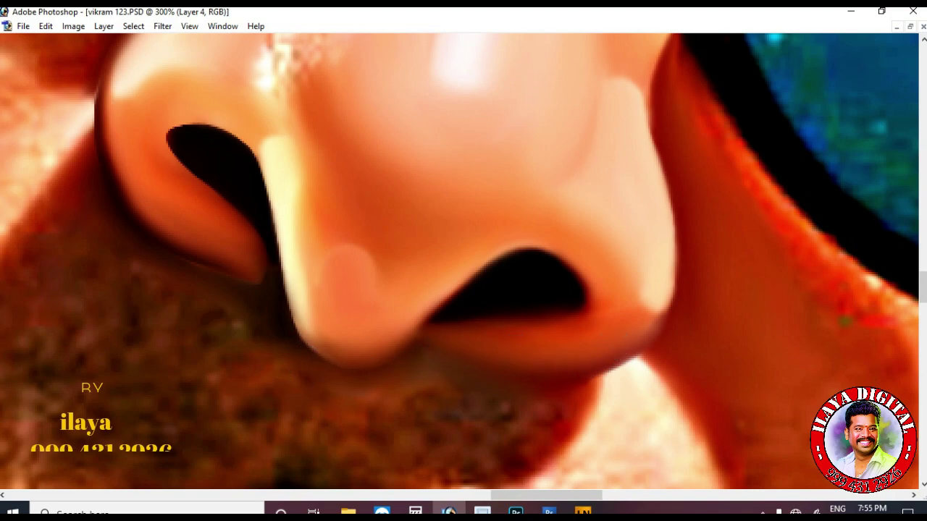
drag(438, 435, 577, 459)
mouse_move(304, 296)
mouse_down()
mouse_move(328, 371)
mouse_move(412, 384)
mouse_up()
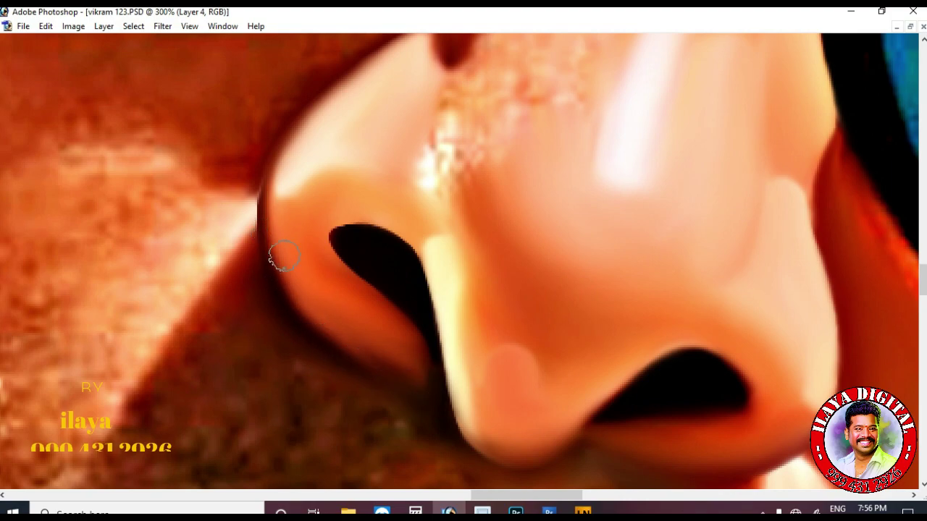
drag(284, 255, 412, 384)
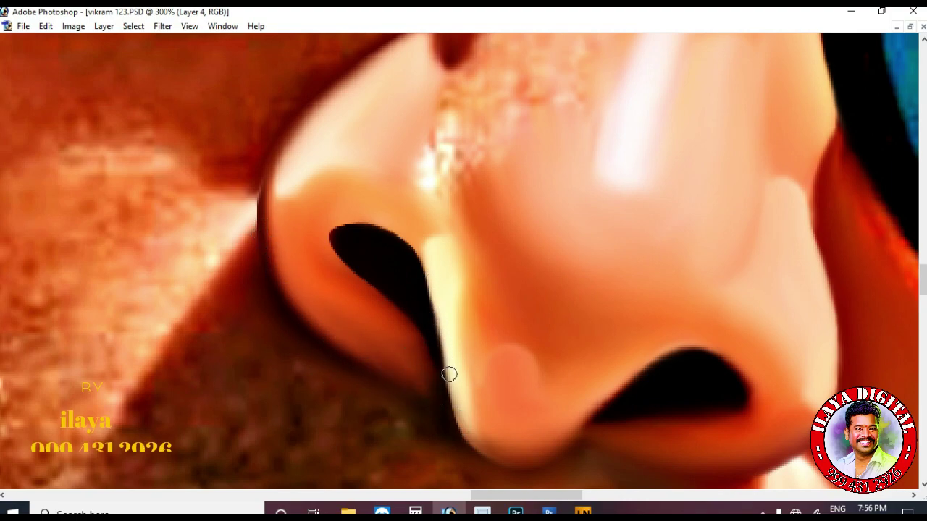
Refine the left-hand nostril's rim and the upper edge of that nose wing with the Smudge tool.
scroll(330, 314, up, 2)
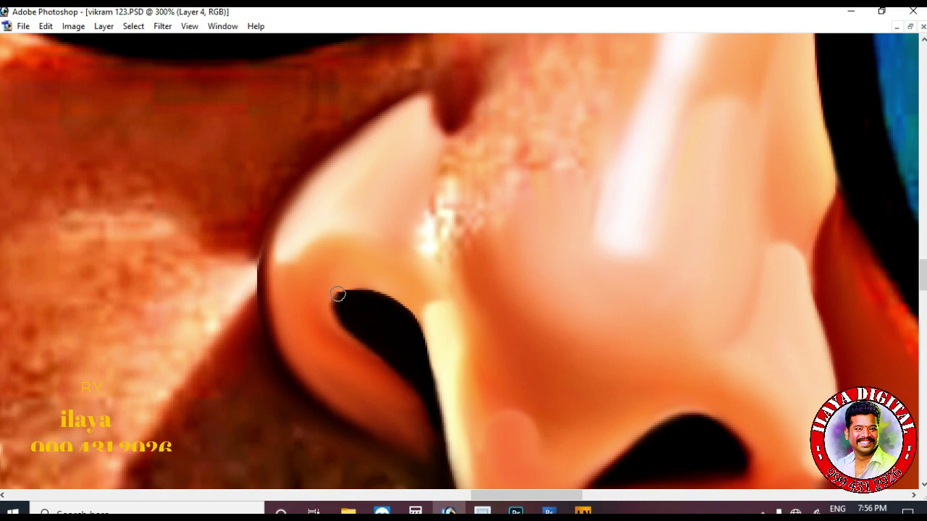
scroll(321, 273, up, 2)
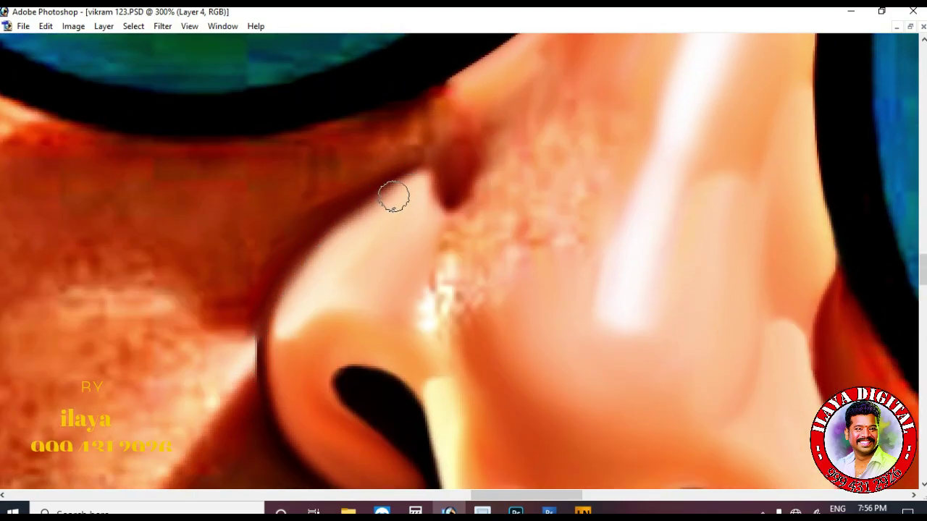
scroll(414, 233, down, 2)
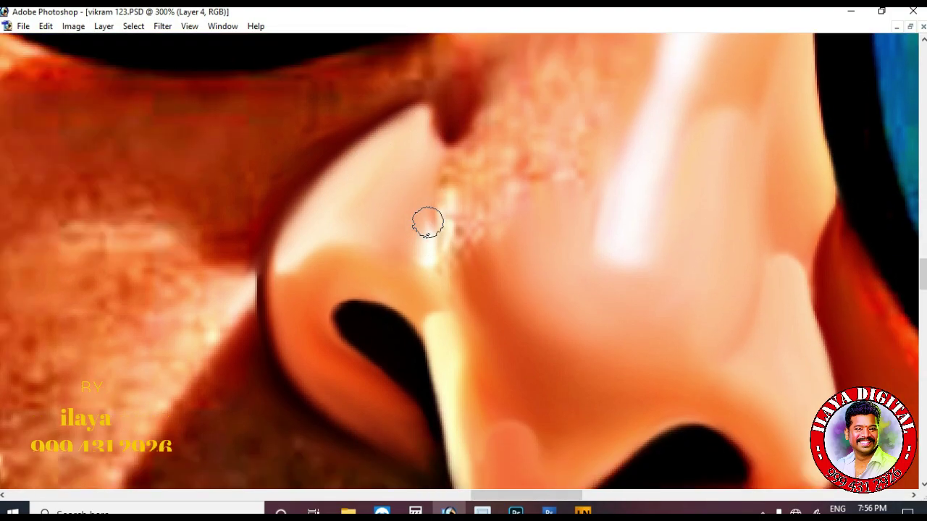
Blend away the bright speckled patch in the crease between the left-hand nose wing and the nose tip.
key(bracketright)
mouse_move(429, 244)
mouse_down()
mouse_move(445, 169)
mouse_move(424, 242)
mouse_move(385, 237)
mouse_up()
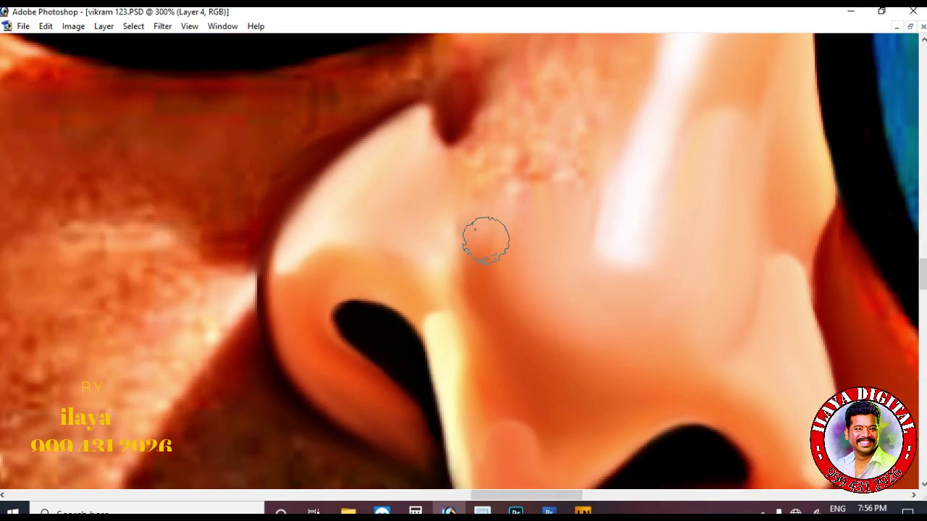
mouse_move(493, 213)
mouse_down()
mouse_move(468, 220)
mouse_move(515, 336)
mouse_up()
scroll(507, 333, up, 3)
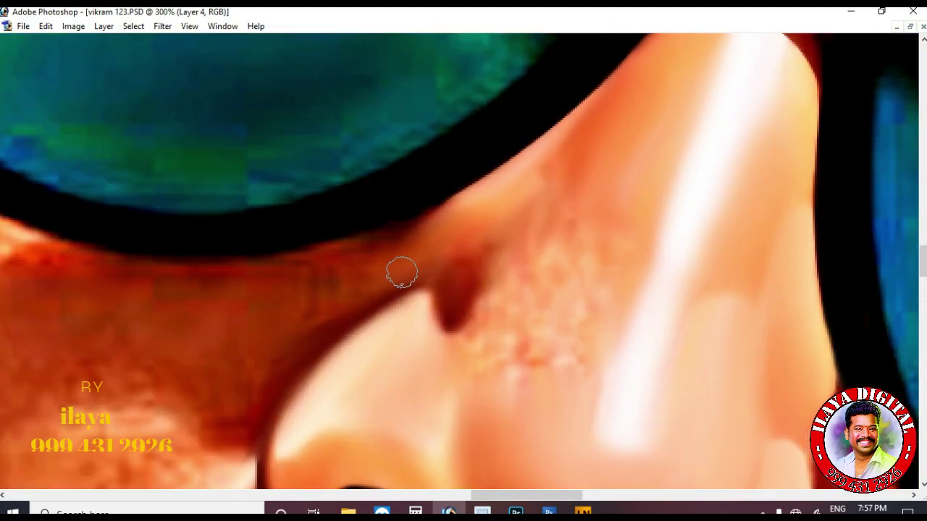
Smooth the speckled patch on the left-hand side of the nose bridge using a larger smudge brush.
scroll(336, 296, down, 1)
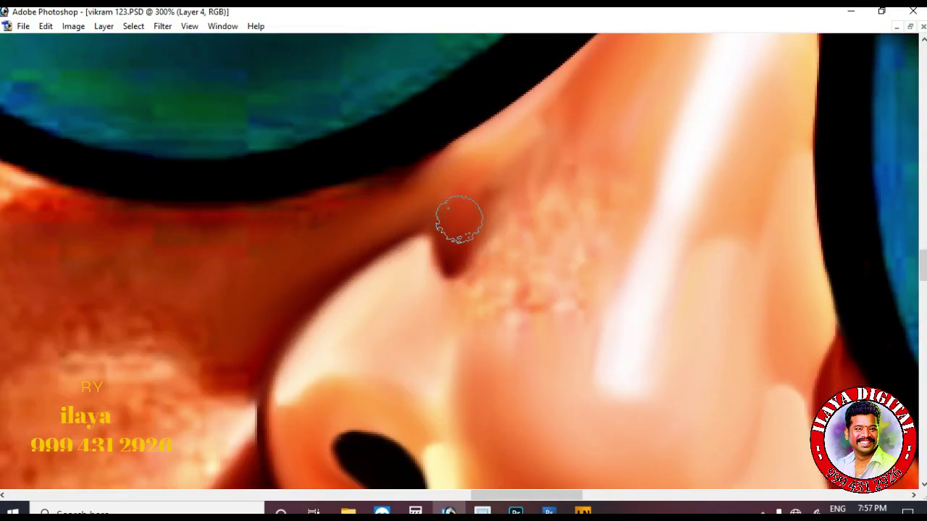
scroll(474, 301, down, 1)
key(bracketright)
mouse_move(488, 303)
mouse_down()
mouse_move(550, 226)
mouse_move(575, 242)
mouse_move(530, 282)
mouse_up()
key(bracketright)
key(ctrl+minus)
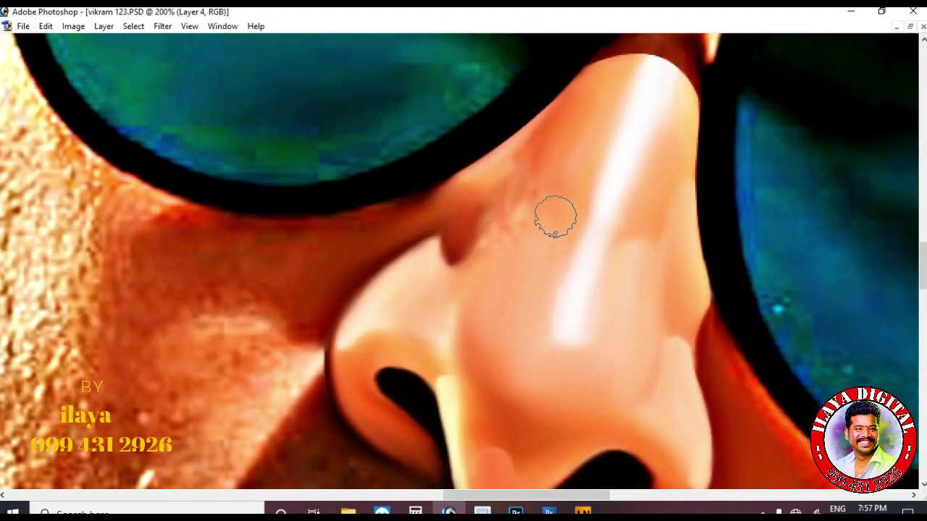
scroll(484, 248, down, 1)
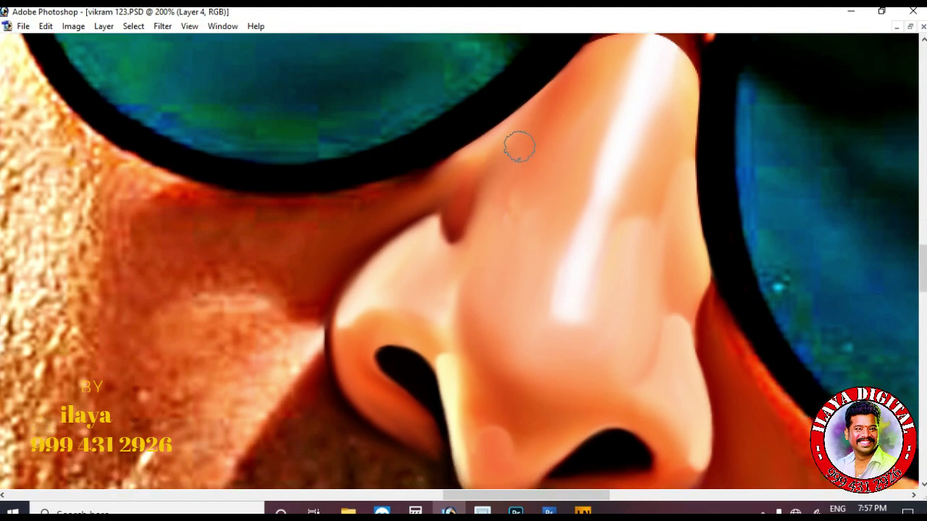
Smudge the nose tip's shaded side and soften the lower end of the white highlight.
scroll(495, 273, down, 3)
drag(463, 250, 479, 355)
scroll(582, 305, up, 2)
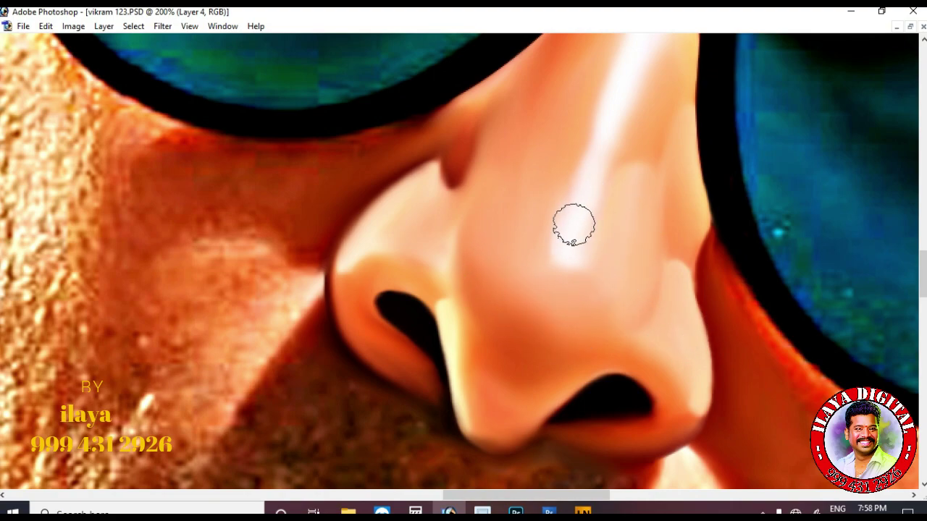
scroll(601, 160, up, 2)
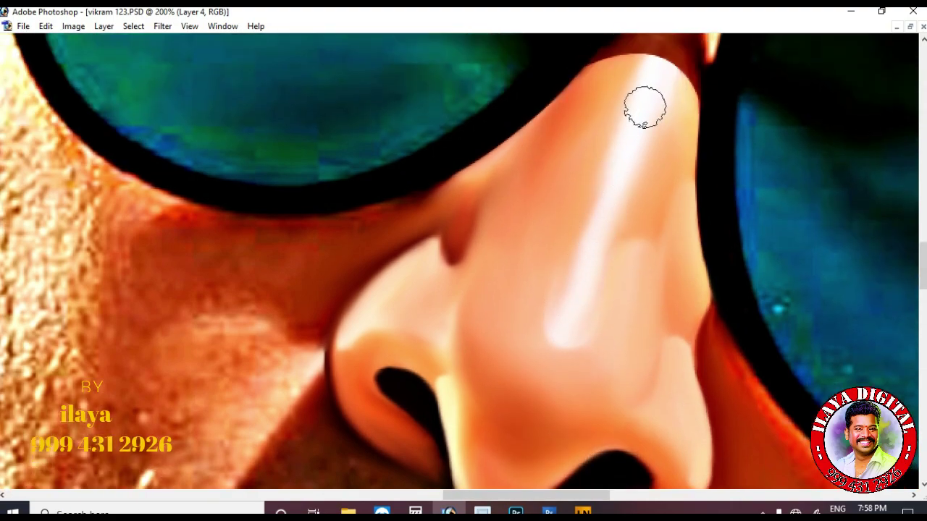
scroll(576, 154, up, 2)
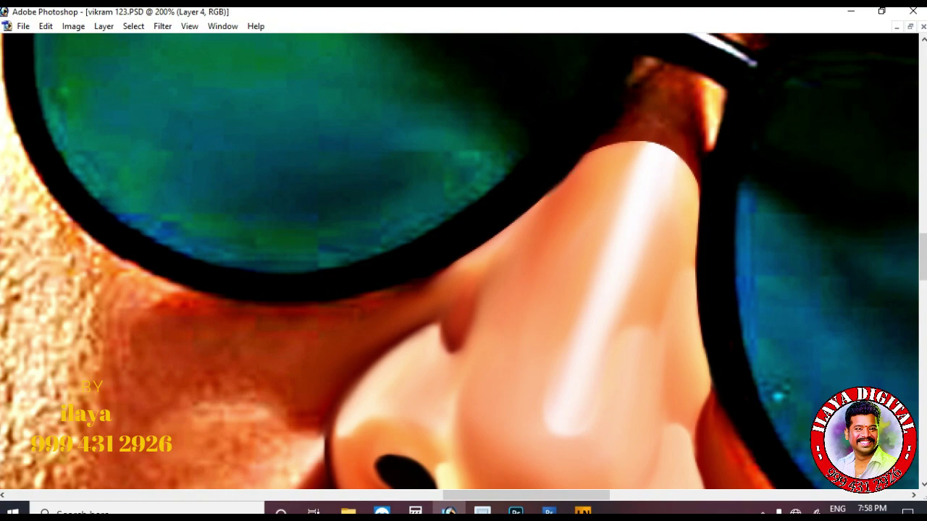
Blend the left half of the nose bridge's hard top edge into the dark skin above it.
key(ctrl+plus)
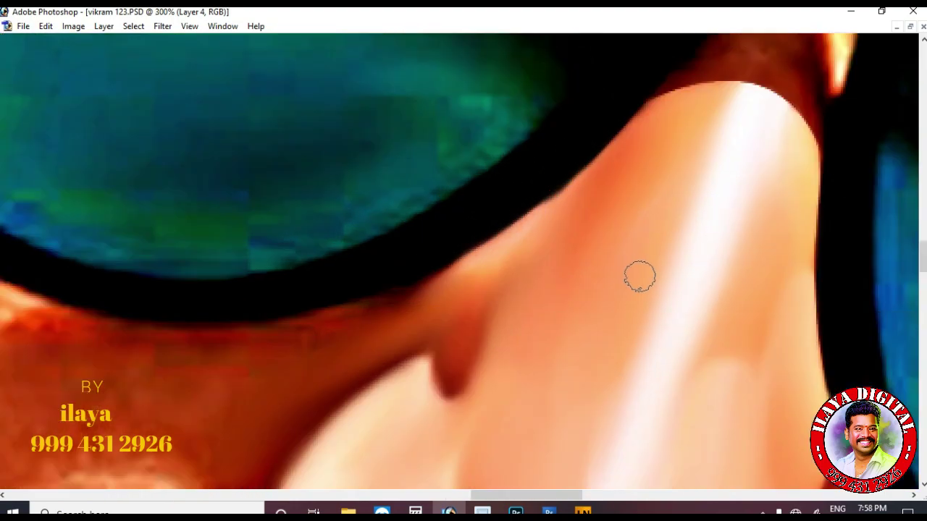
drag(765, 74, 482, 235)
scroll(486, 239, up, 1)
key(bracketleft)
key(bracketleft)
key(bracketleft)
mouse_move(540, 200)
mouse_down()
mouse_move(545, 271)
mouse_move(575, 208)
mouse_up()
key(bracketright)
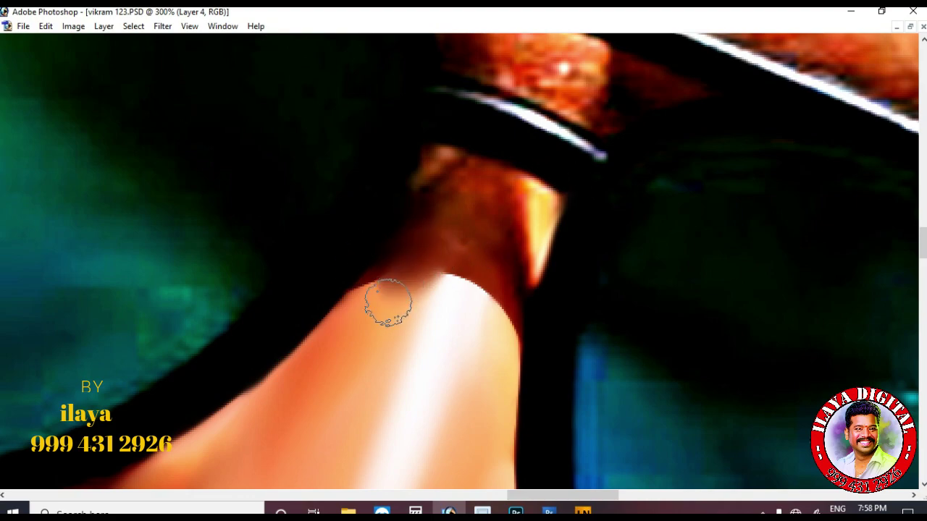
Soften the rest of the nose bridge's top edge around the upper end of the white highlight.
alt+scroll(372, 294, up, 2)
key(bracketright)
drag(418, 239, 425, 217)
mouse_move(460, 243)
mouse_down()
mouse_move(563, 243)
mouse_move(607, 304)
mouse_move(518, 251)
mouse_up()
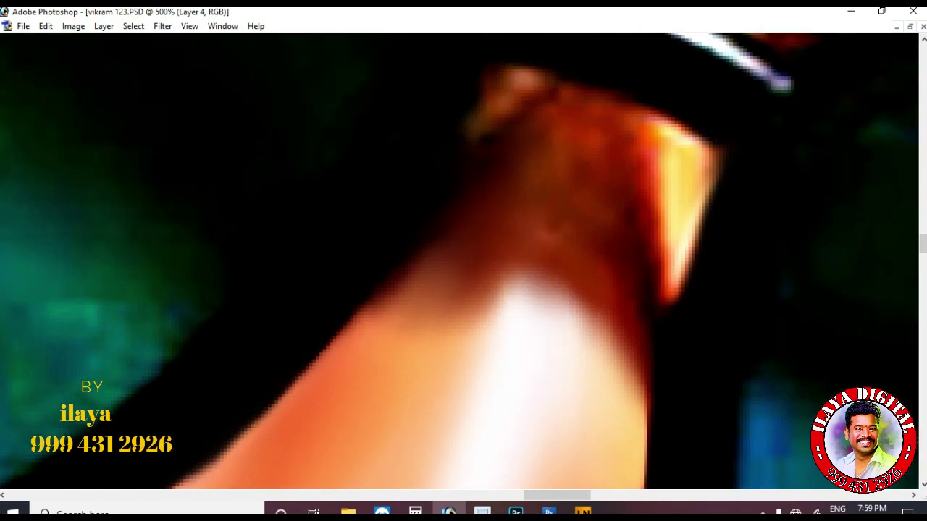
Smudge the dark reddish skin and the small light patch beneath the sunglasses' lower bridge bar until smooth.
mouse_move(664, 151)
mouse_down()
mouse_move(690, 225)
mouse_move(655, 302)
mouse_up()
scroll(503, 151, up, 2)
drag(499, 190, 547, 158)
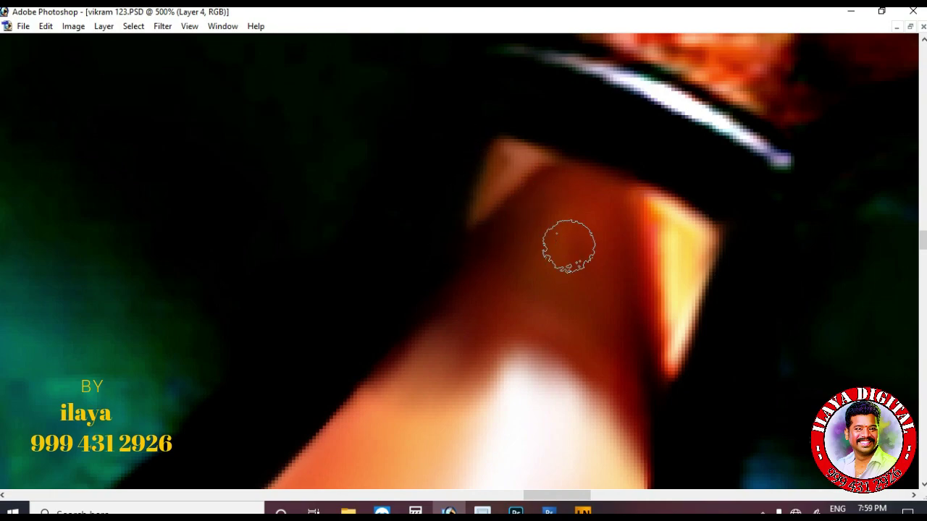
Round off the top of the nose's white highlight and blend the shadow beside it into the lighter skin.
scroll(568, 244, down, 2)
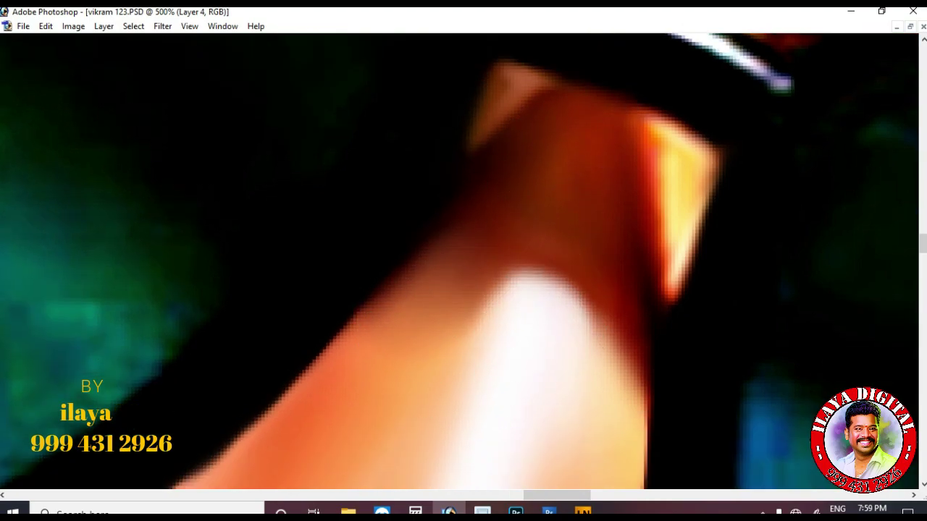
scroll(586, 420, down, 2)
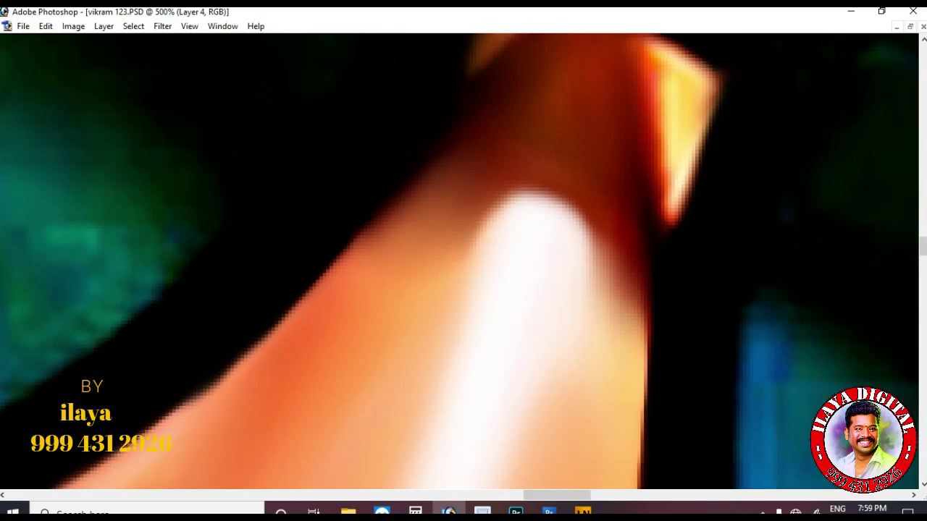
scroll(451, 425, down, 7)
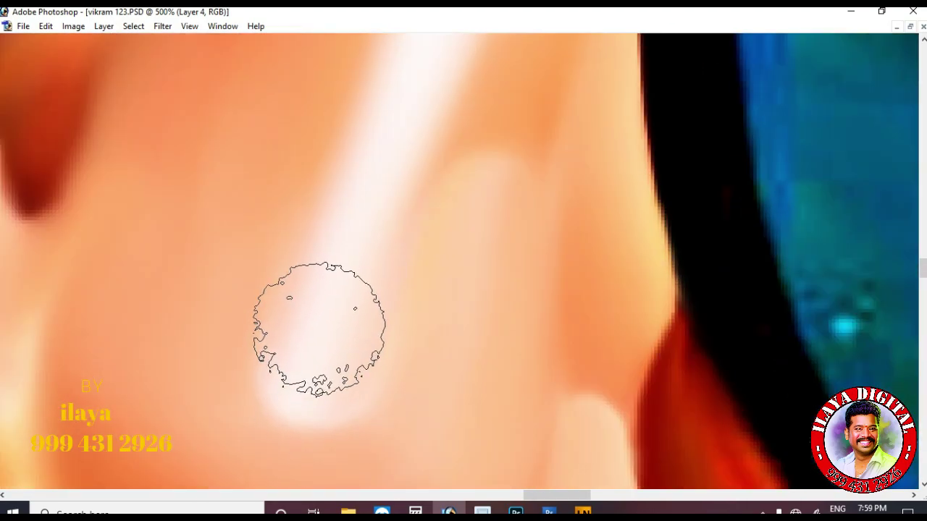
scroll(794, 374, up, 5)
key(bracketleft)
key(bracketleft)
key(bracketleft)
scroll(643, 304, up, 5)
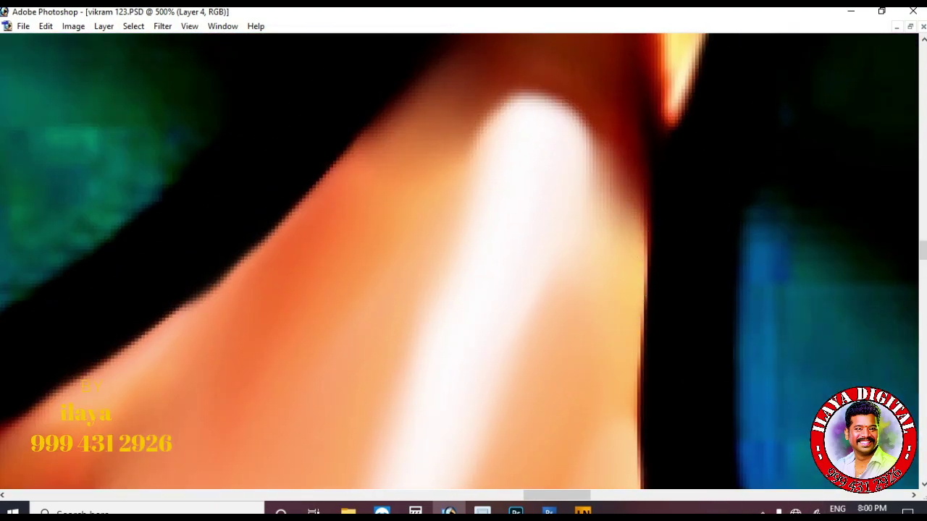
scroll(673, 256, down, 6)
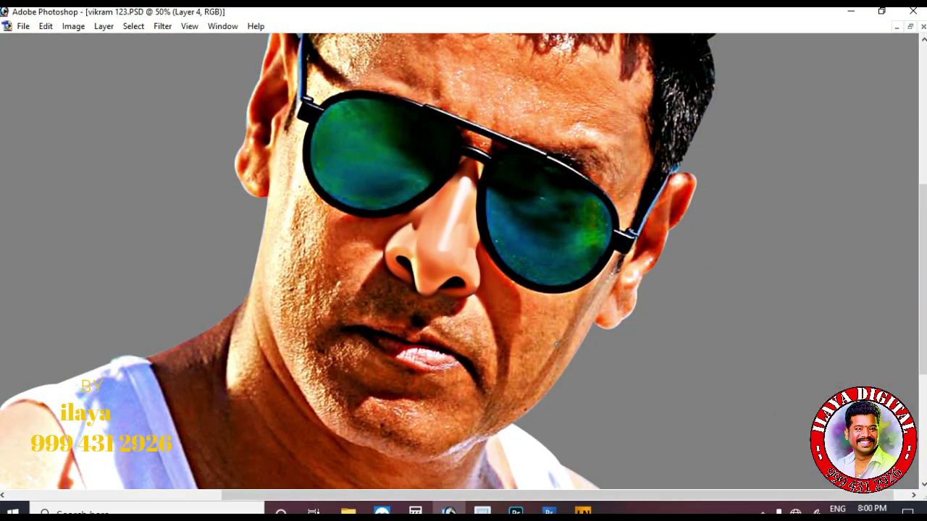
Trace the cheek shadow with a Pen path from the right-hand nose wing down the smile line and back up its outer edge.
scroll(557, 345, up, 3)
drag(213, 40, 576, 217)
scroll(459, 261, down, 5)
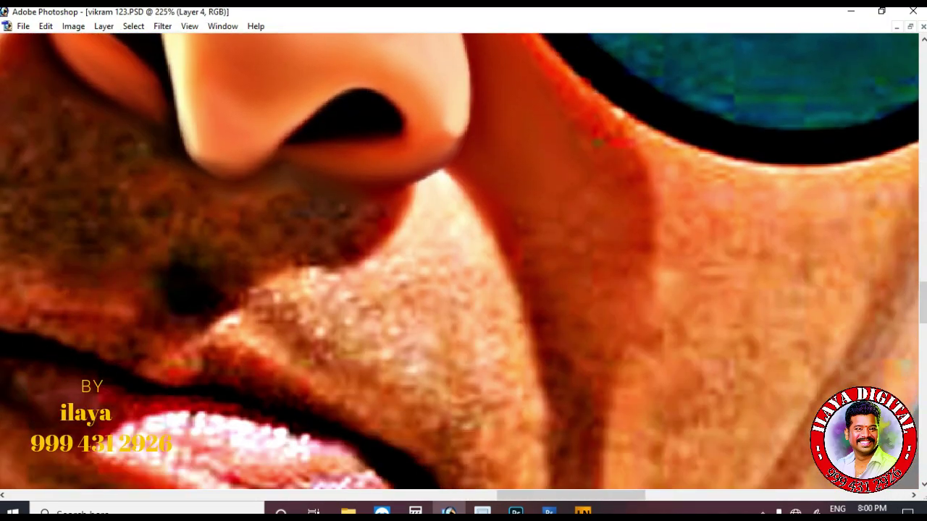
key(ctrl+minus)
key(ctrl+minus)
drag(492, 315, 447, 472)
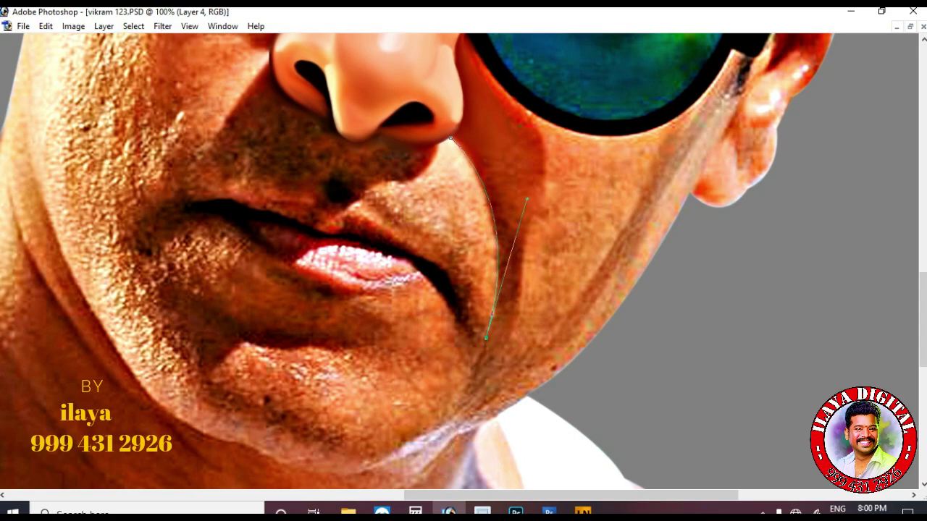
scroll(463, 260, up, 2)
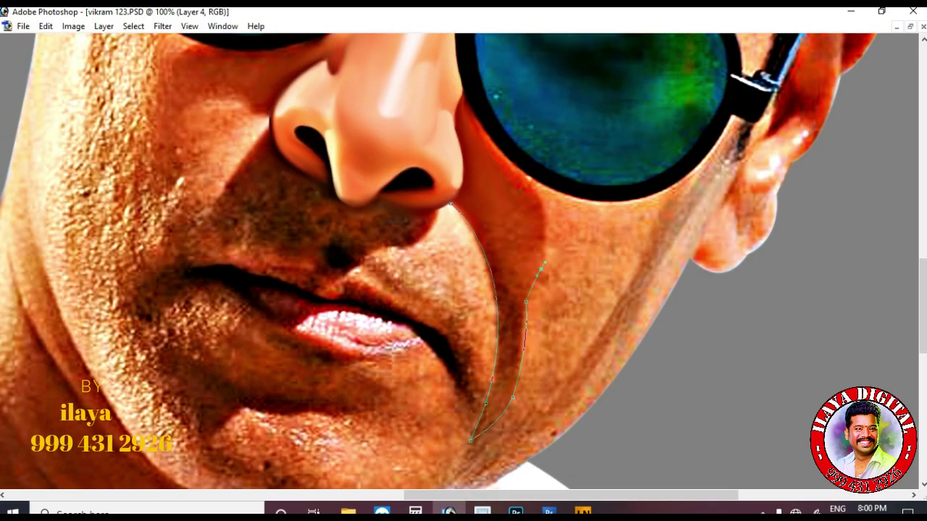
scroll(541, 267, up, 2)
Complete the path along the sunglasses frame and the nose's edge, and convert it into a selection.
drag(538, 253, 526, 229)
alt+click(538, 253)
scroll(538, 253, up, 2)
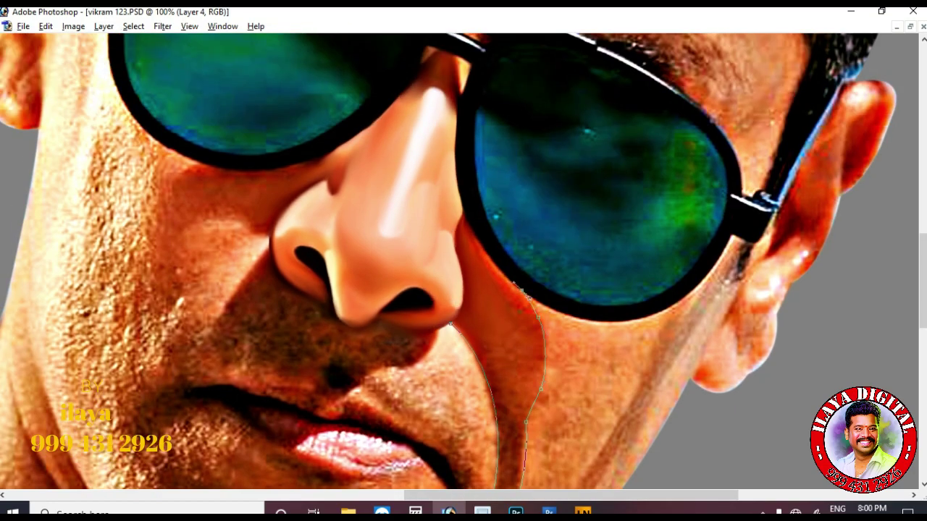
key(ctrl+equal)
key(ctrl+equal)
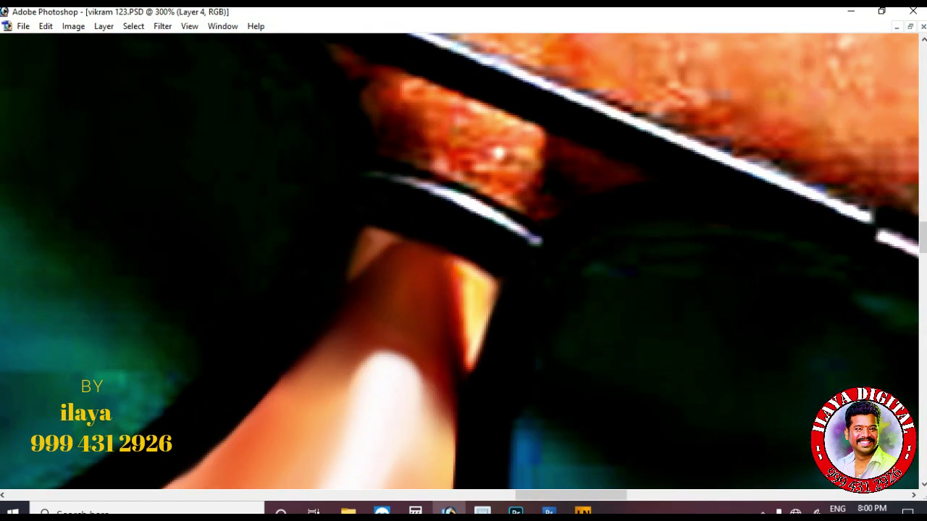
key(ctrl+minus)
key(ctrl+minus)
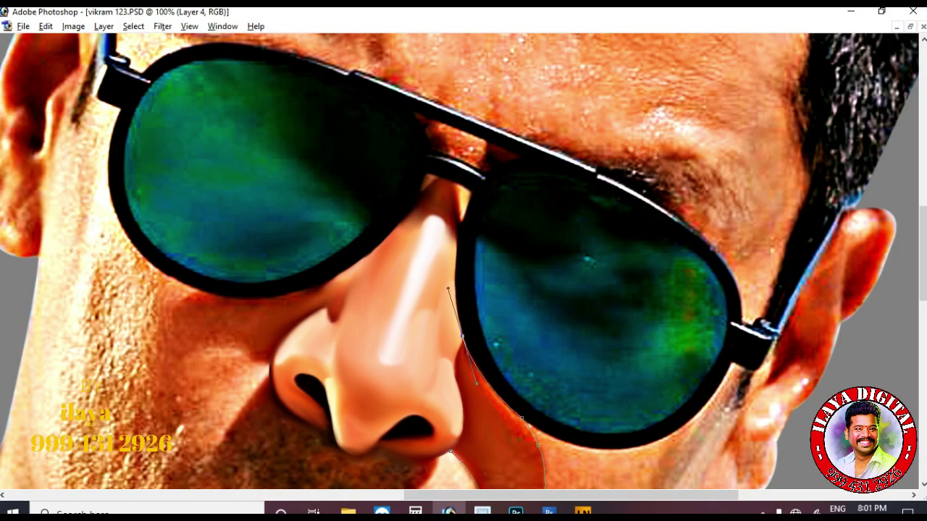
scroll(463, 260, down, 2)
key(ctrl+Return)
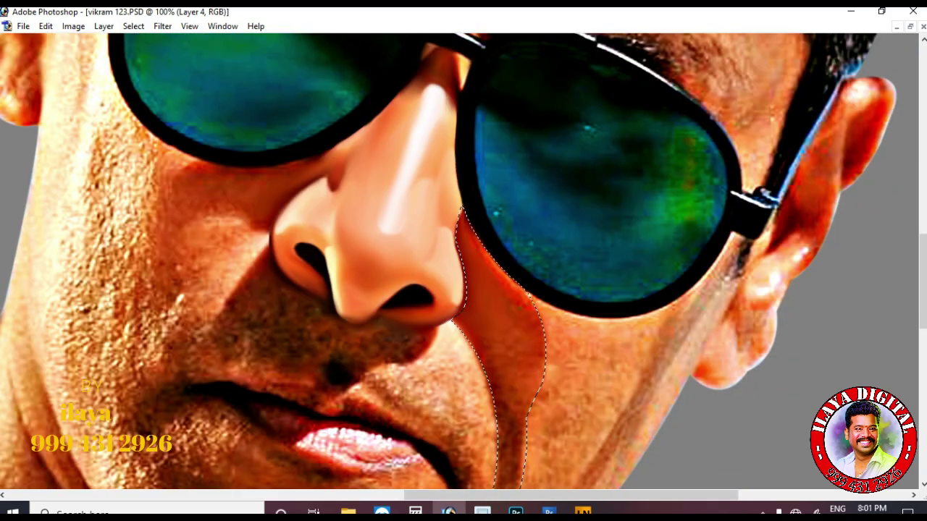
Smudge the light skin just below the right-hand nose wing along the selection edge with a larger brush.
key(ctrl+equal)
key(ctrl+equal)
drag(390, 484, 511, 291)
scroll(511, 174, up, 1)
key(bracketright)
mouse_move(470, 205)
mouse_down()
mouse_move(494, 179)
mouse_move(475, 239)
mouse_move(533, 250)
mouse_up()
key(bracketright)
scroll(507, 279, down, 2)
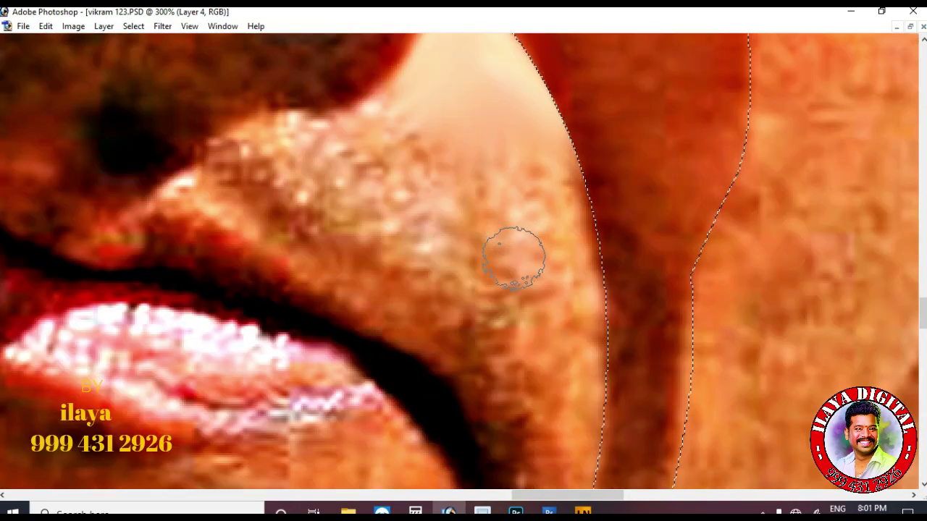
Smooth the speckled skin between the smile line and the upper lip down to the mouth corner.
key(ctrl+minus)
key(ctrl+minus)
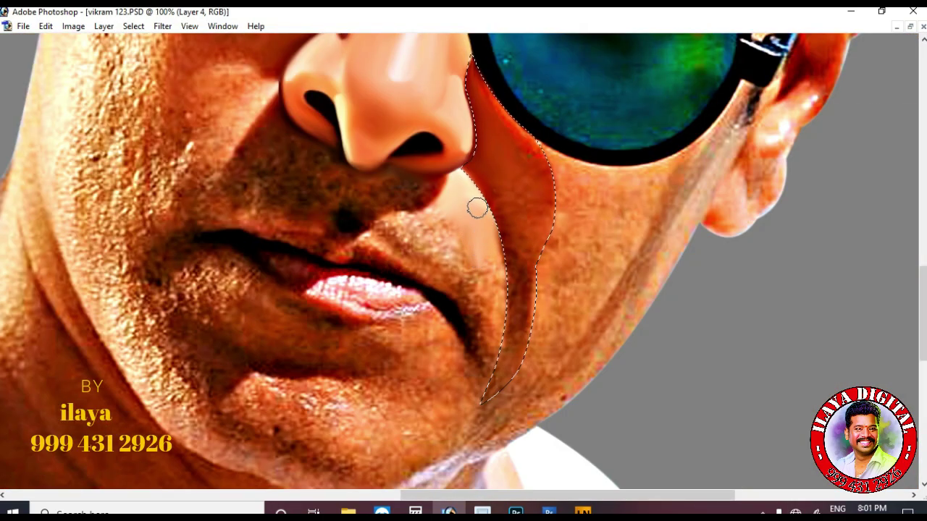
scroll(500, 256, down, 1)
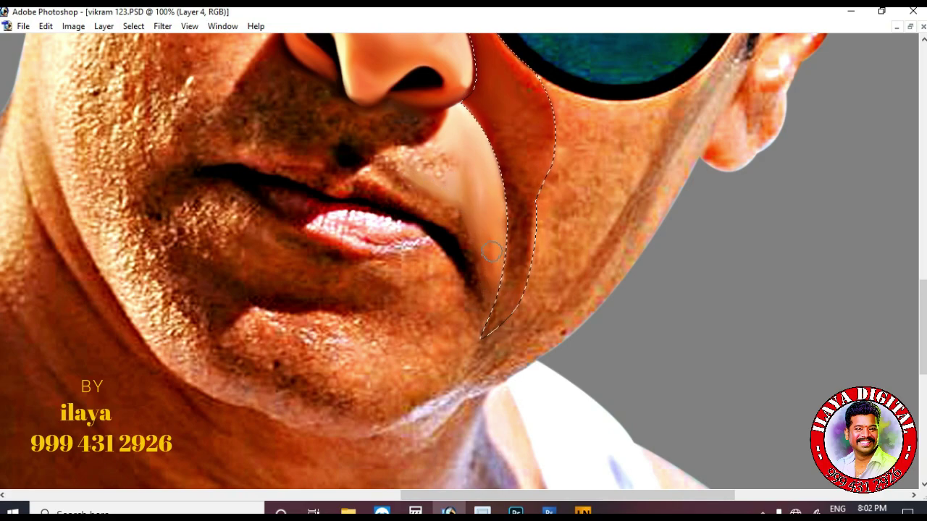
scroll(507, 249, up, 1)
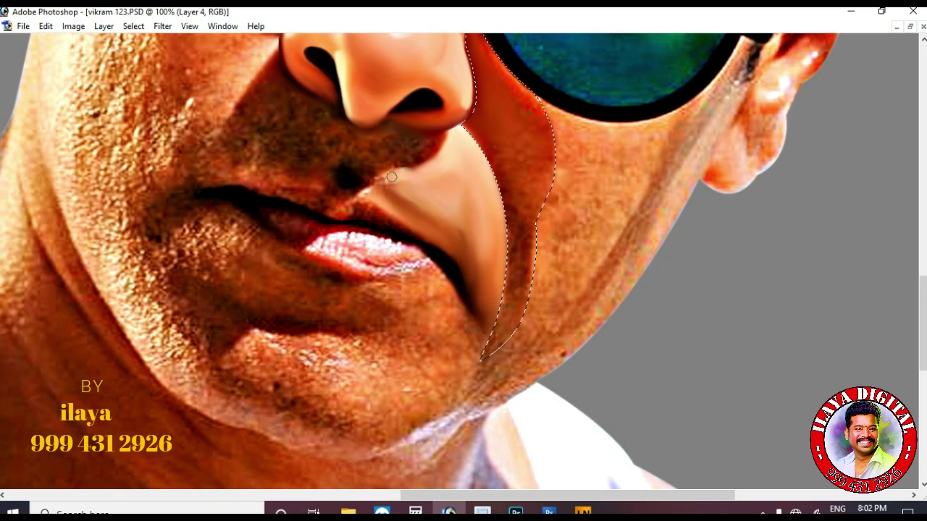
Refine the tones above the upper lip and along the smile line down to the shadow's lower tip.
scroll(476, 235, up, 2)
scroll(474, 233, up, 1)
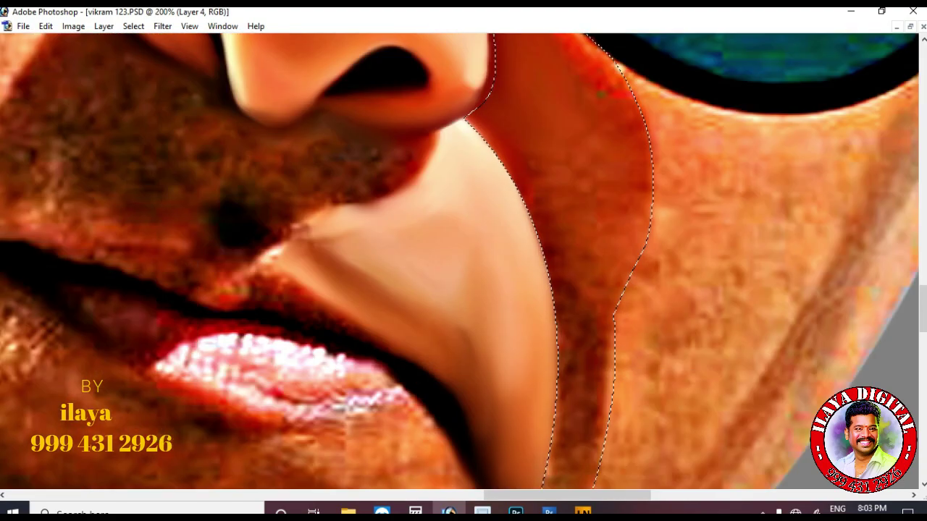
scroll(318, 214, down, 1)
scroll(384, 166, down, 1)
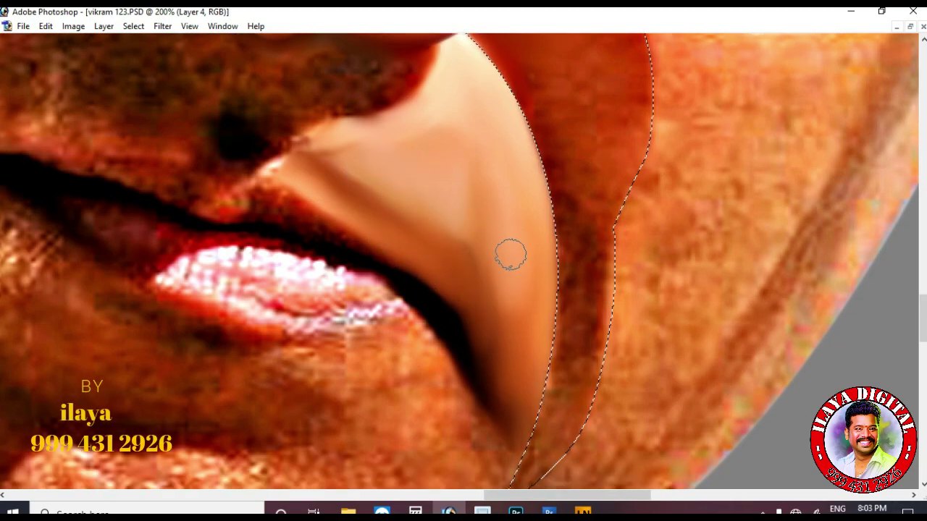
scroll(490, 253, down, 2)
scroll(505, 280, up, 4)
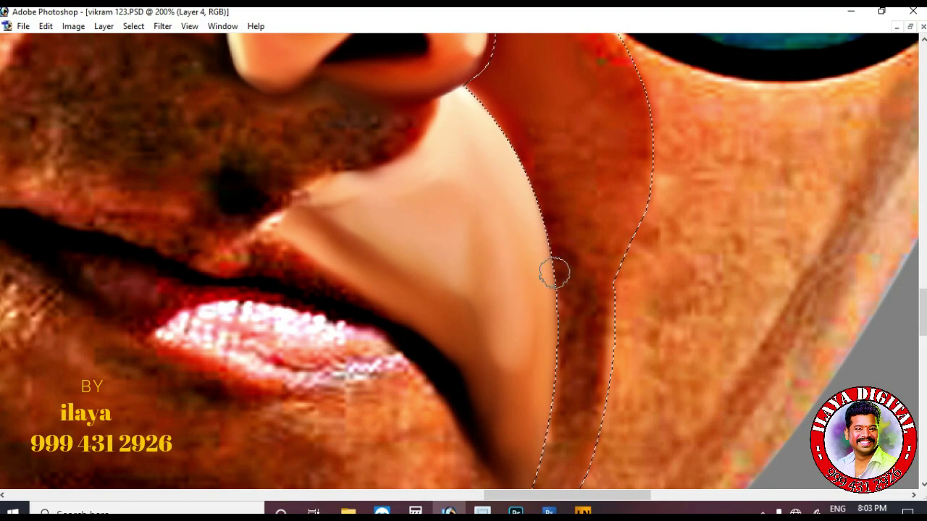
Smudge a smooth strip of cheek skin along the shadow's outer edge and under the right-hand sunglasses rim.
scroll(552, 395, up, 1)
scroll(635, 228, down, 3)
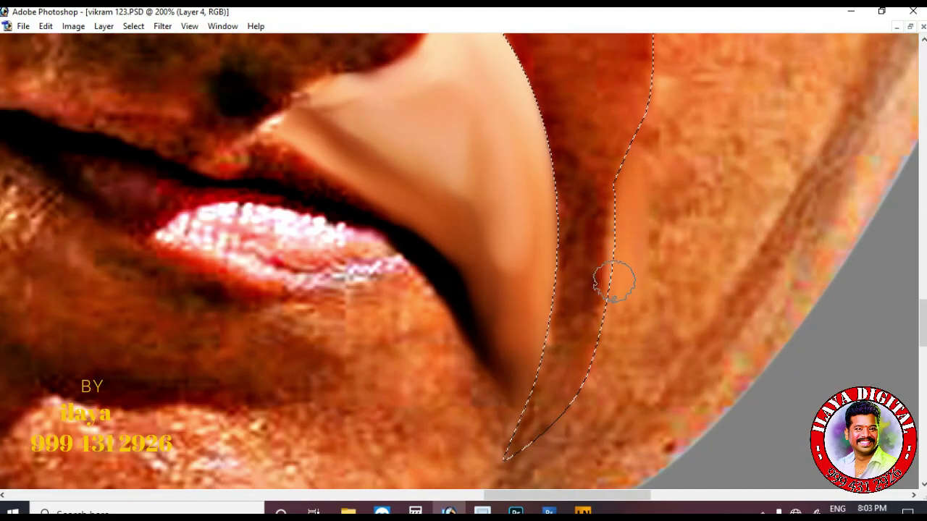
scroll(616, 288, down, 2)
scroll(645, 217, up, 4)
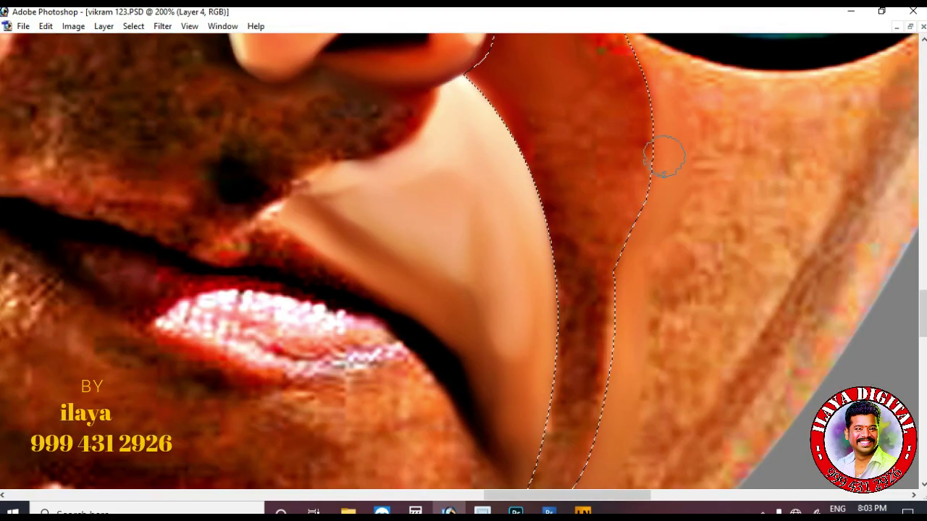
scroll(664, 165, up, 3)
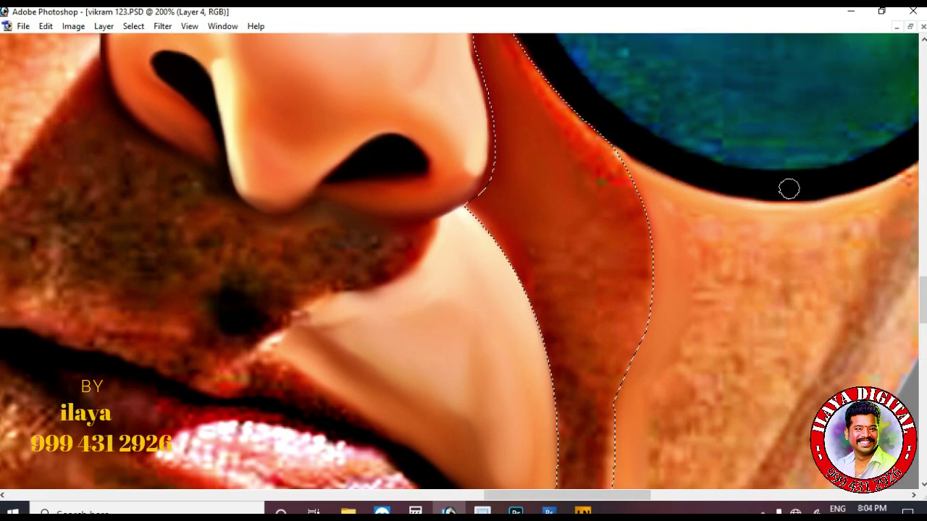
Smudge the red upper part of the cheek shadow along the right-hand sunglasses rim inside the selection.
scroll(562, 115, up, 2)
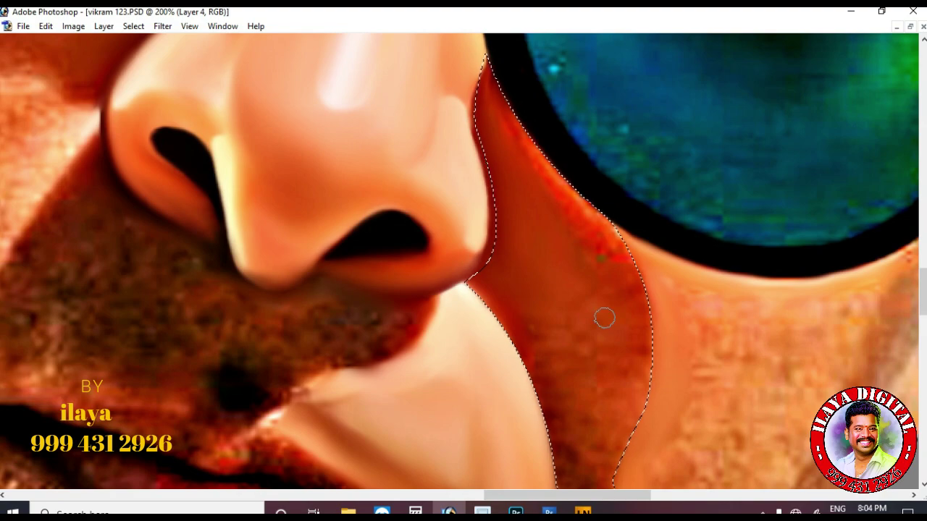
scroll(604, 316, up, 1)
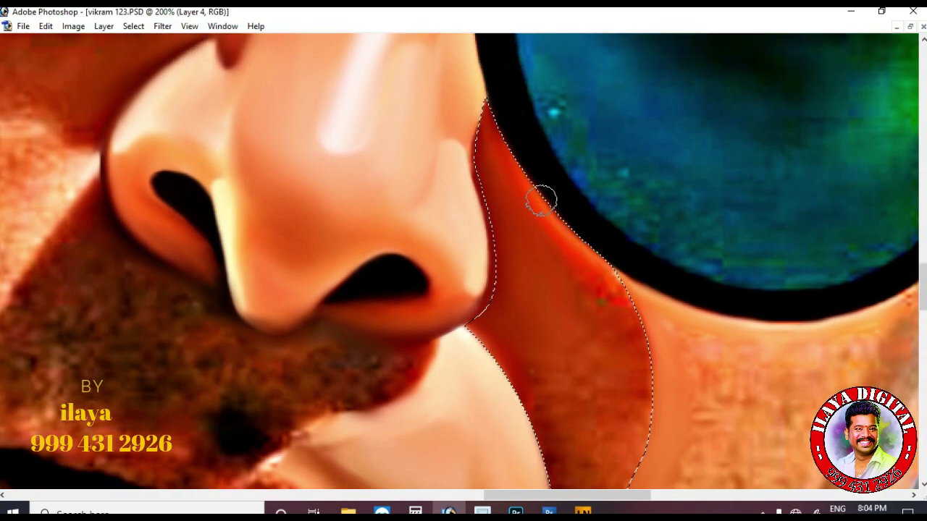
scroll(551, 210, down, 2)
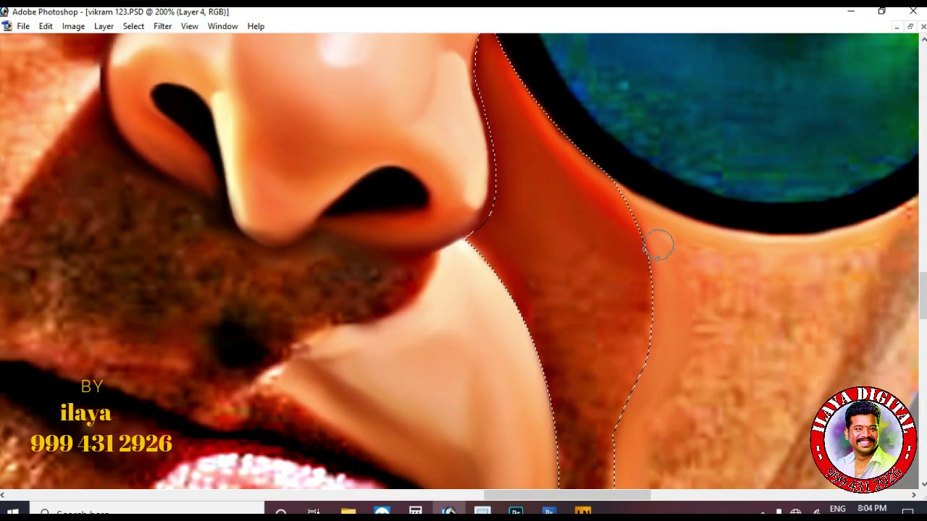
scroll(572, 242, down, 3)
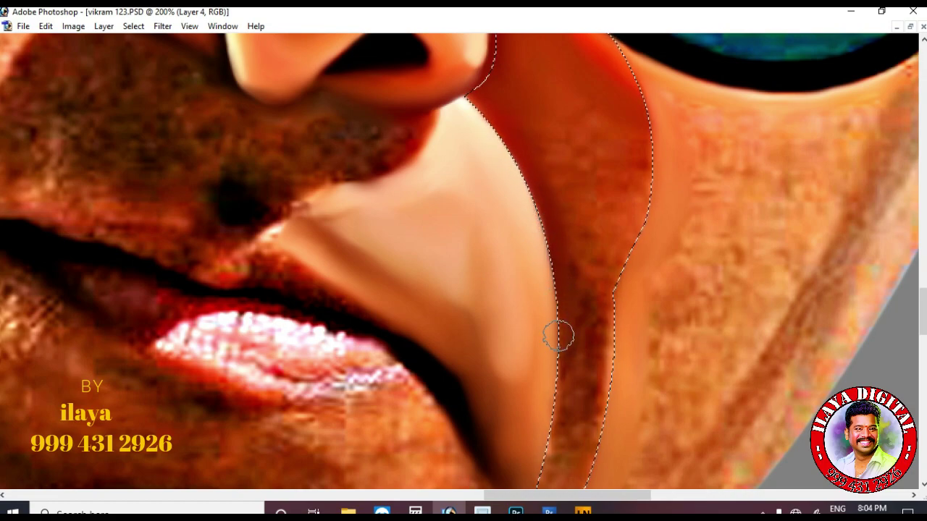
Smooth the middle and narrow lower part of the selected cheek shadow down to its pointed tip.
scroll(606, 135, down, 1)
scroll(604, 100, down, 3)
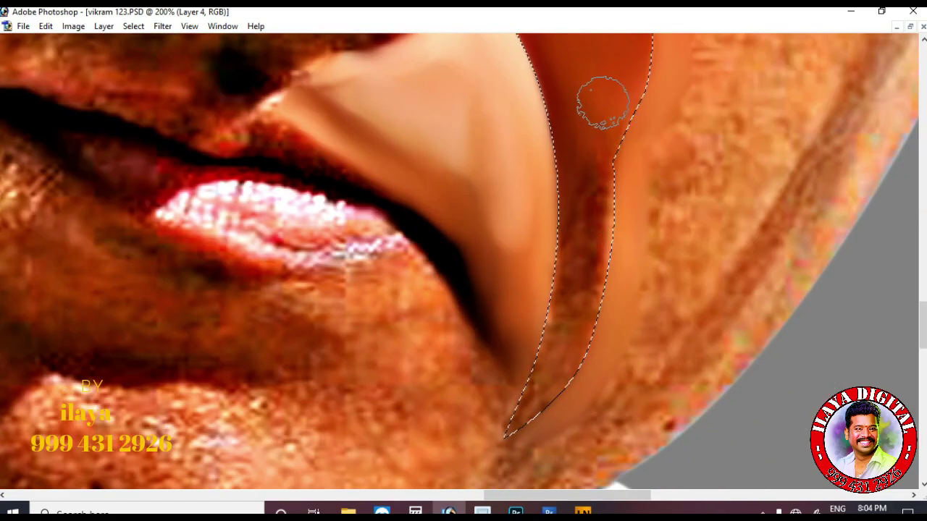
mouse_move(533, 353)
mouse_down()
mouse_move(522, 292)
mouse_move(571, 269)
mouse_up()
scroll(590, 150, up, 2)
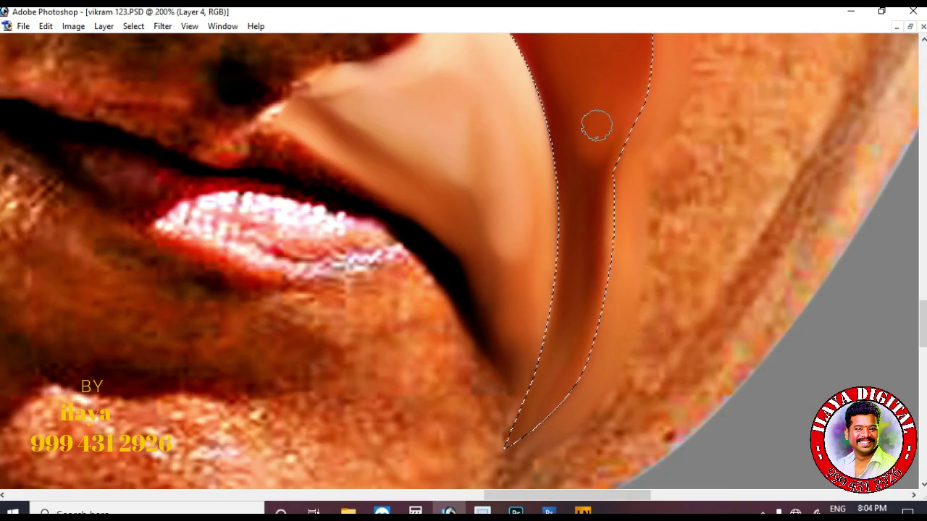
scroll(565, 239, up, 1)
scroll(577, 191, up, 3)
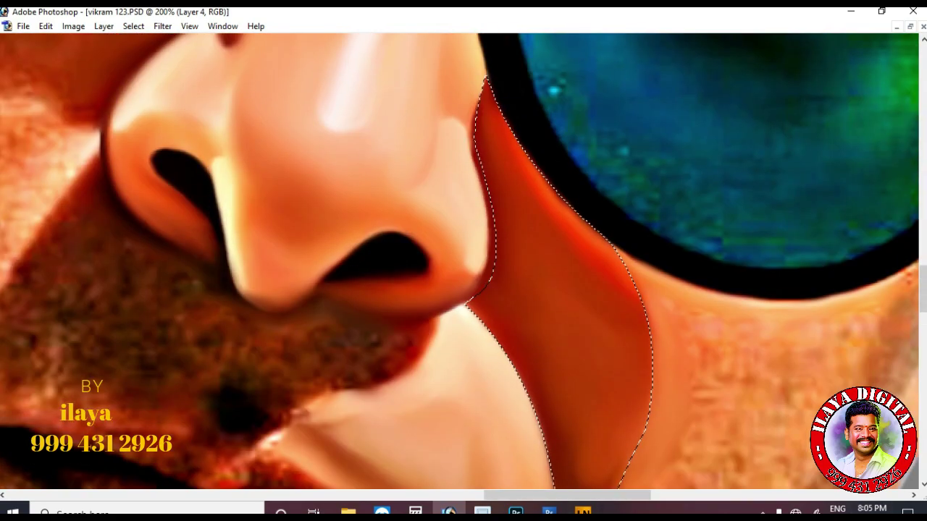
Deselect the shadow area and soften its edges along the sunglasses rim and the adjoining cheek.
scroll(511, 423, down, 2)
scroll(598, 344, up, 2)
scroll(598, 343, up, 1)
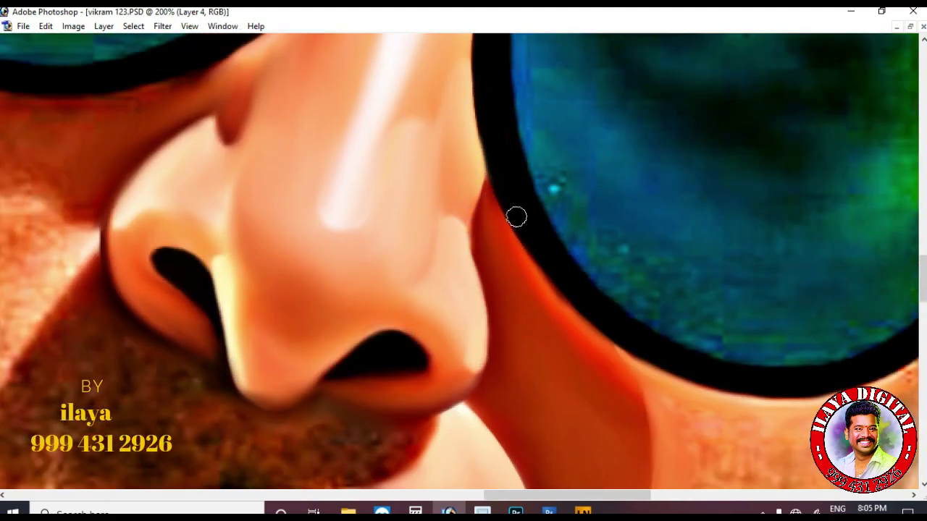
scroll(629, 339, down, 3)
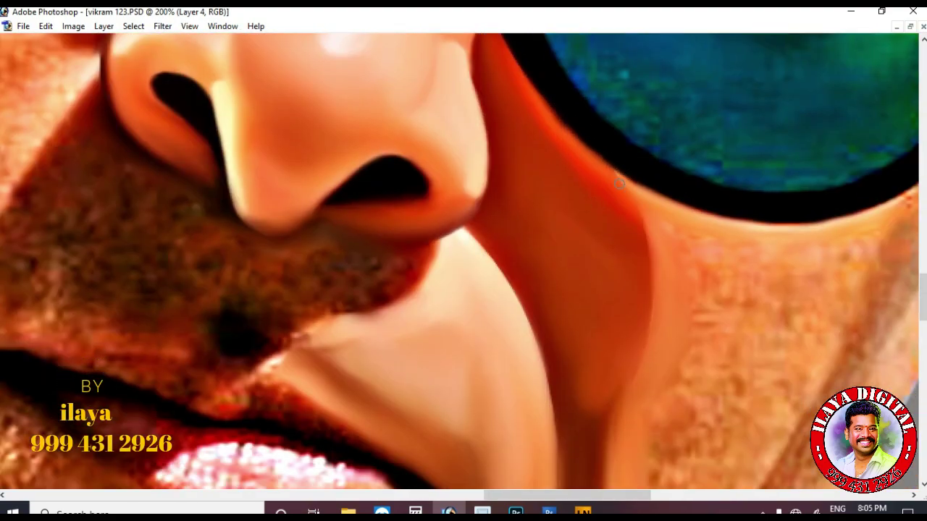
scroll(660, 272, down, 1)
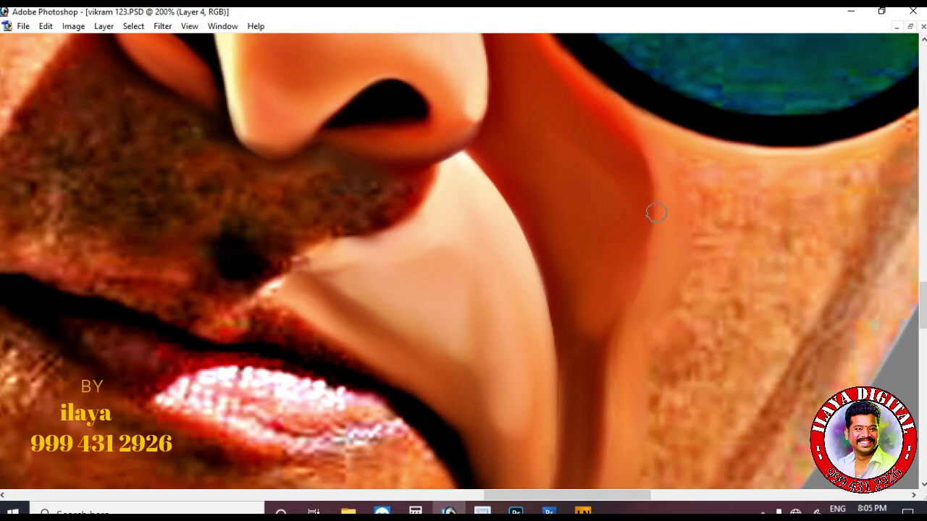
scroll(627, 263, down, 3)
scroll(543, 327, down, 2)
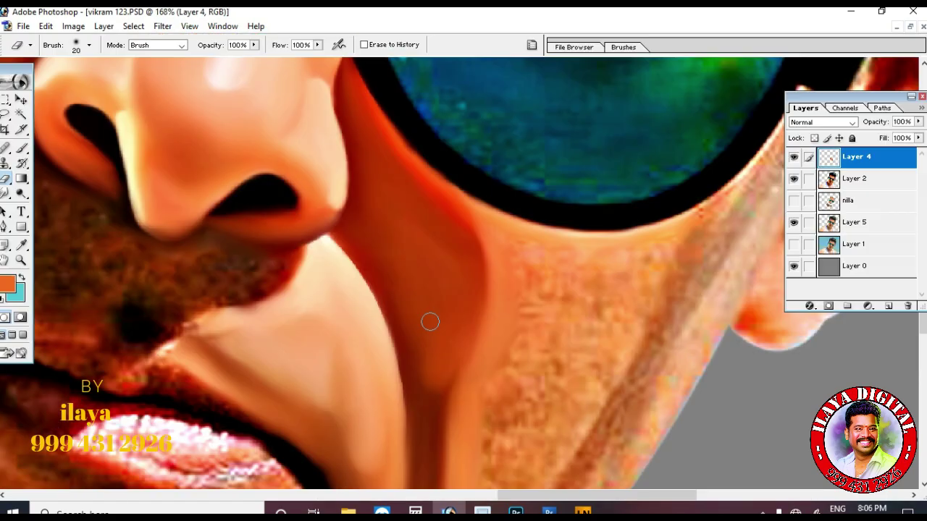
Smudge the cheek skin just under the right-hand sunglasses rim toward the ear at 35% strength.
key(r)
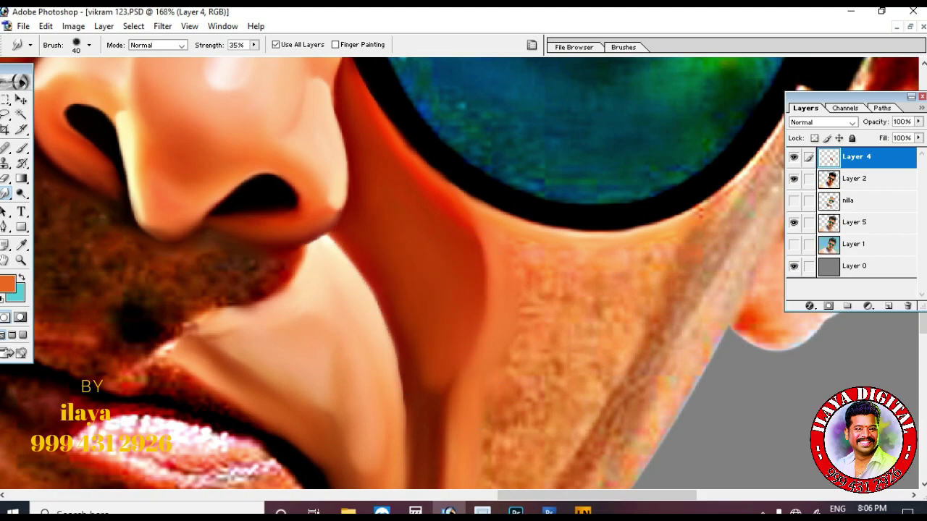
scroll(490, 369, up, 2)
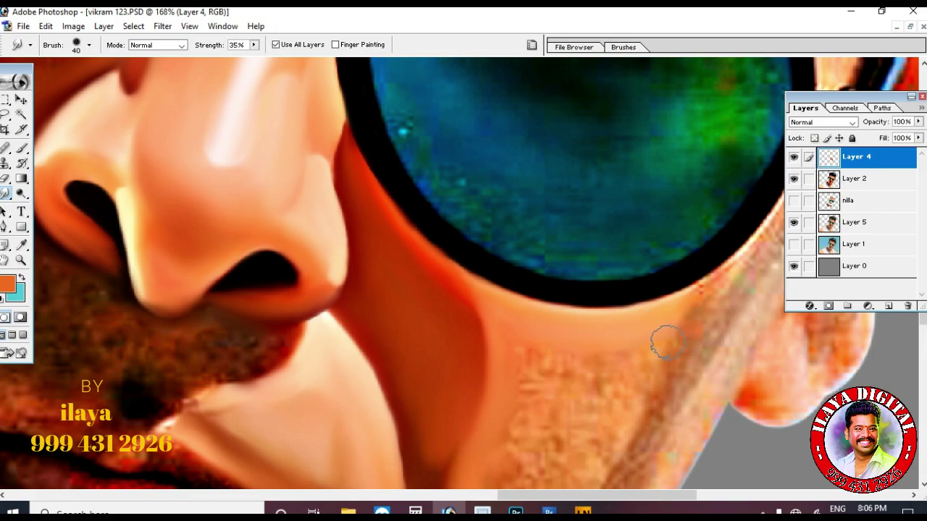
drag(656, 338, 556, 208)
scroll(575, 359, down, 5)
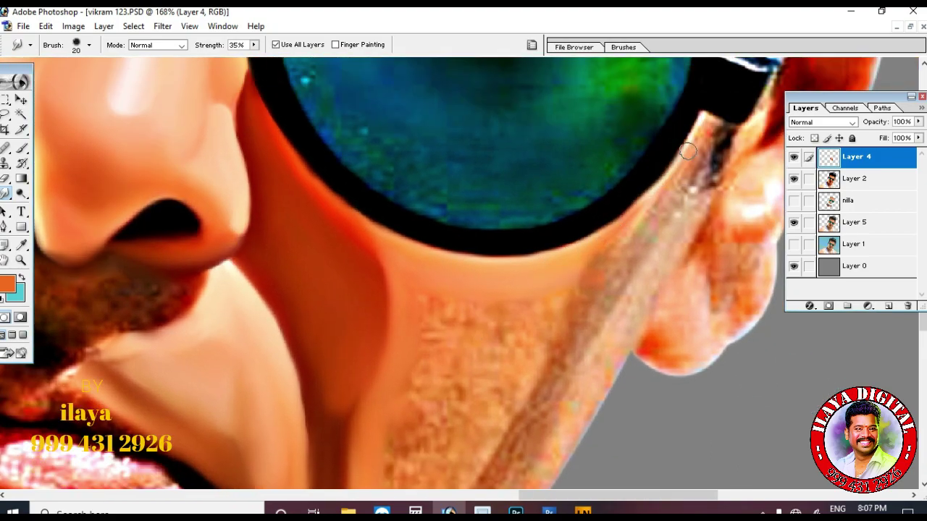
Outline the right-hand cheek from below the sunglasses to the jaw with a Pen path and convert it to a selection.
key(p)
key(ctrl+minus)
key(ctrl+minus)
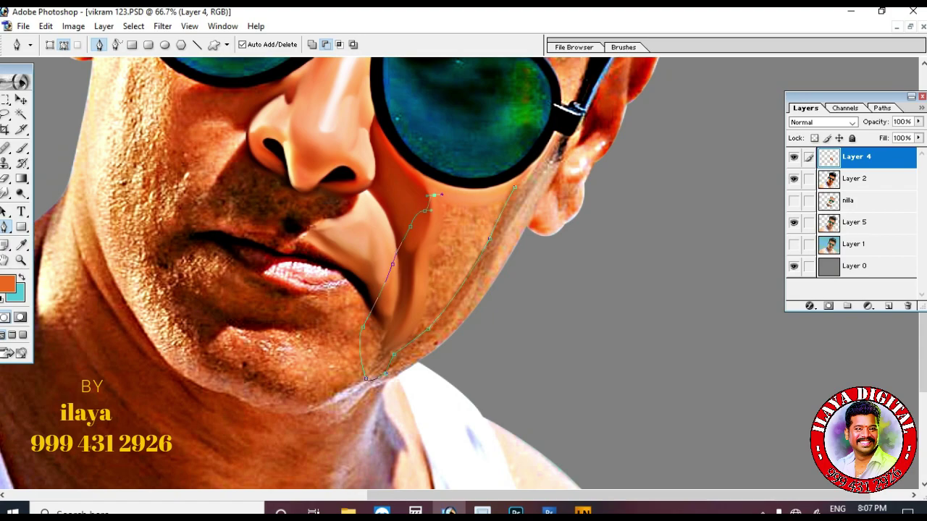
key(ctrl+Return)
key(z)
drag(513, 187, 365, 360)
drag(439, 398, 446, 429)
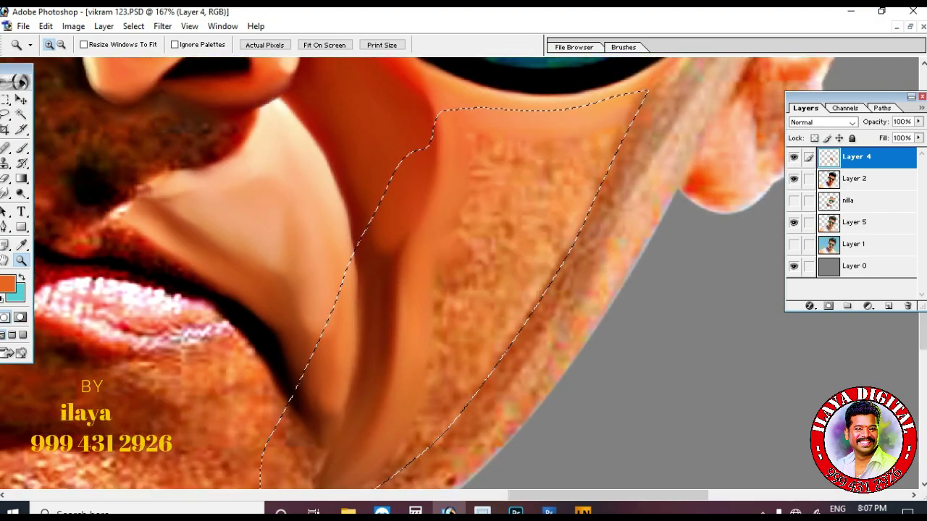
Smudge the brown strip just outside the cheek selection's outer edge from near the ear down to the jaw.
key(r)
key(Tab)
scroll(645, 94, up, 1)
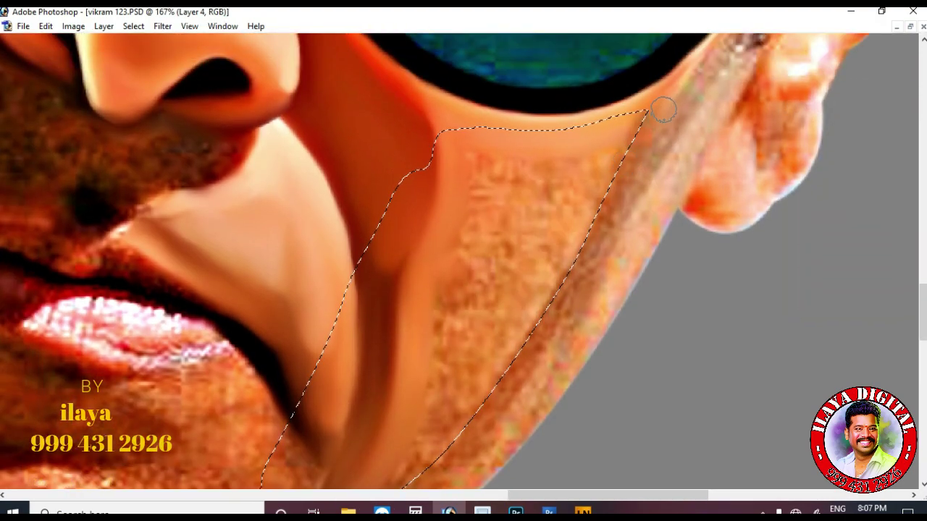
scroll(620, 274, up, 1)
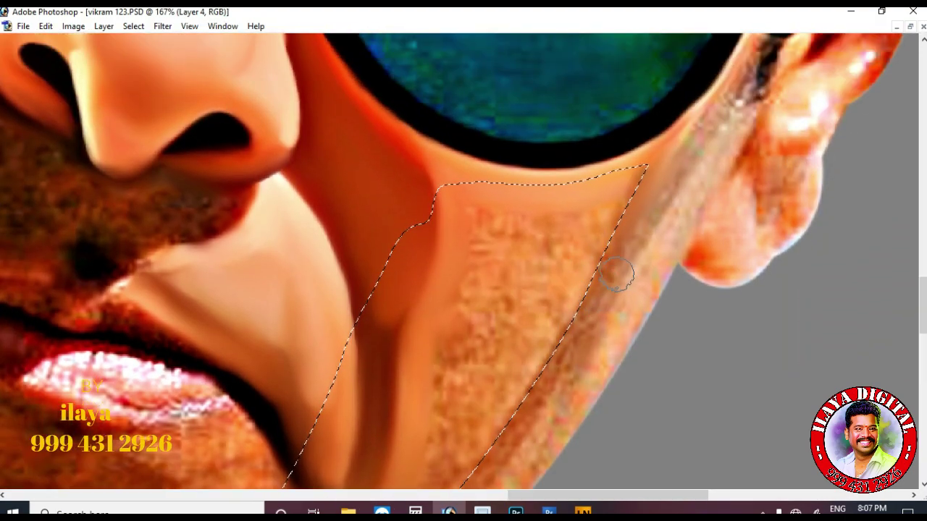
scroll(610, 257, down, 3)
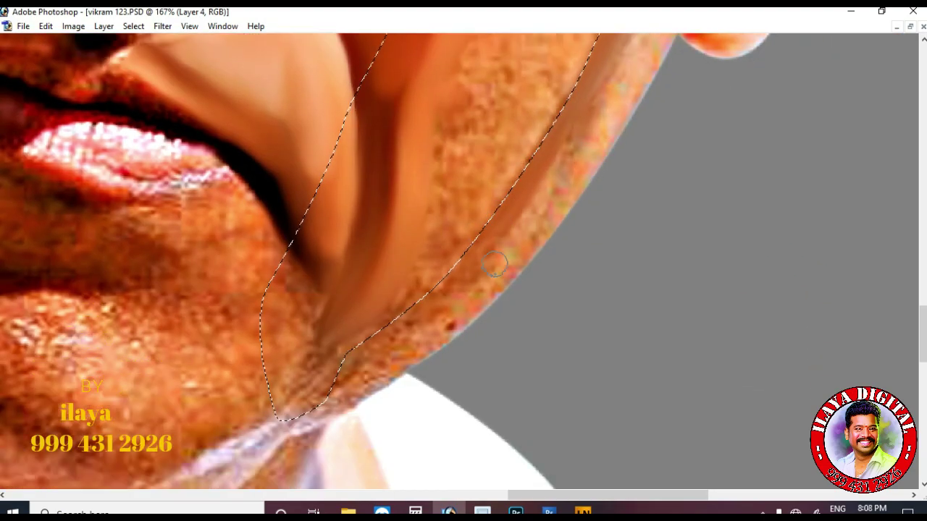
scroll(348, 300, down, 1)
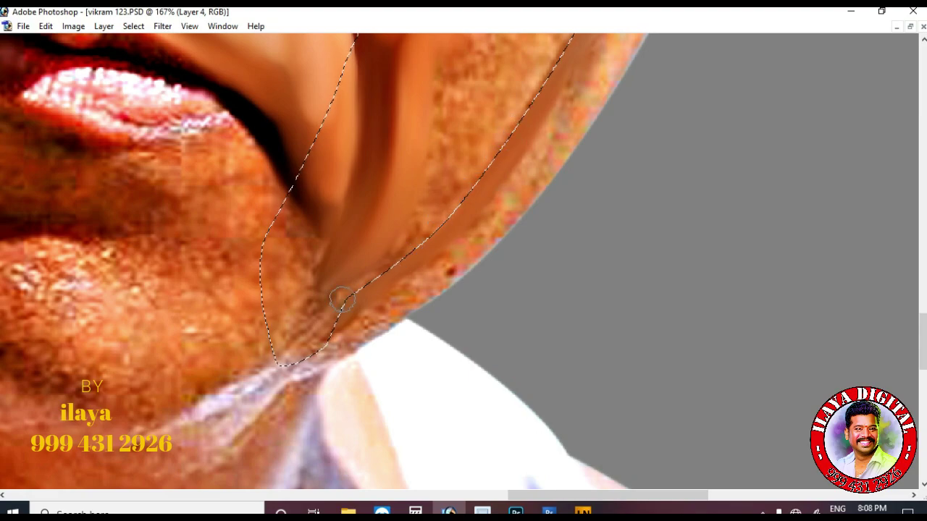
scroll(344, 319, up, 1)
scroll(340, 337, up, 3)
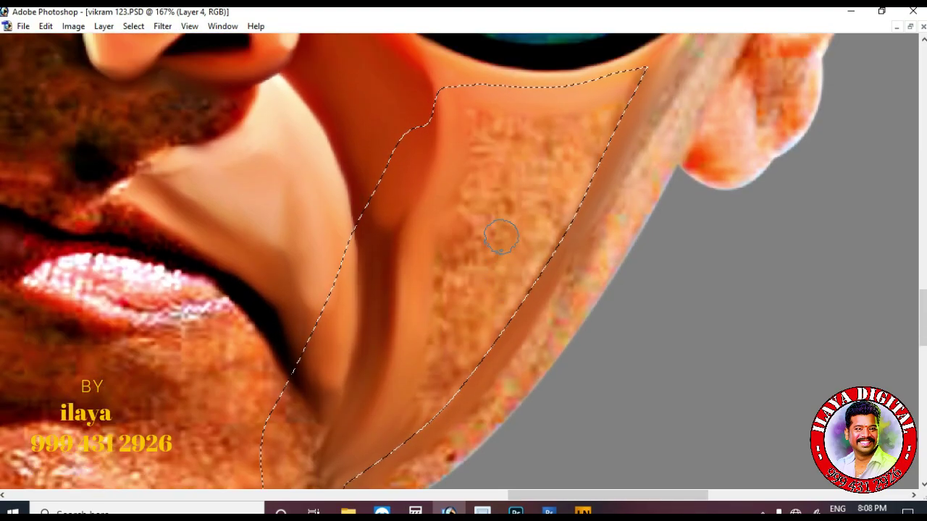
Smooth the textured cheek skin between the shadow and the brown strip, from the sunglasses down to the jaw.
scroll(502, 236, up, 1)
mouse_move(511, 232)
mouse_down()
mouse_move(463, 275)
mouse_move(536, 254)
mouse_move(552, 276)
mouse_move(479, 181)
mouse_move(559, 206)
mouse_move(562, 189)
mouse_move(484, 197)
mouse_move(601, 174)
mouse_move(589, 213)
mouse_move(502, 231)
mouse_move(530, 259)
mouse_up()
scroll(507, 217, down, 1)
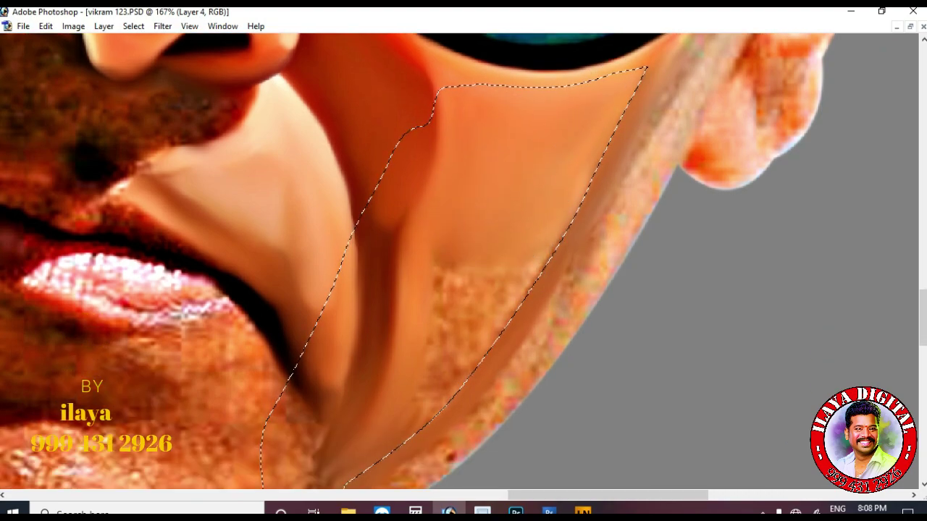
scroll(586, 140, down, 2)
mouse_move(536, 192)
mouse_down()
mouse_move(428, 334)
mouse_move(464, 197)
mouse_move(493, 166)
mouse_move(479, 207)
mouse_move(516, 215)
mouse_move(445, 221)
mouse_move(417, 189)
mouse_up()
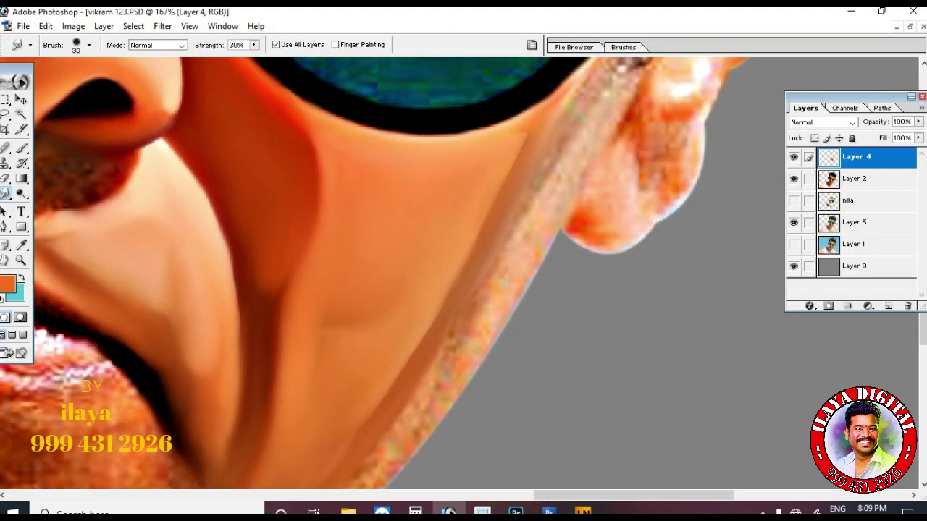
Show the selection along the figure's outline and smudge the face edge below the earlobe with a size 60 brush at 30% strength.
key(ctrl+h)
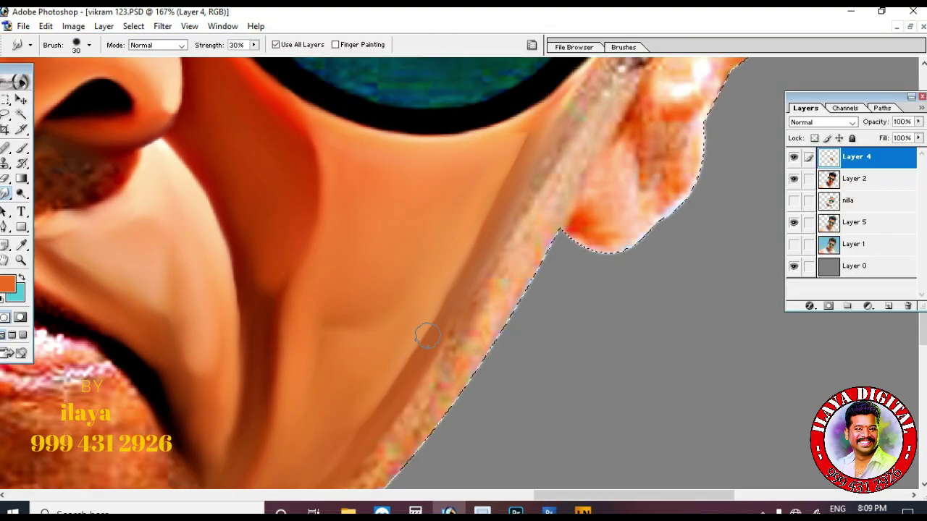
key(])
key(])
key(])
drag(521, 279, 528, 278)
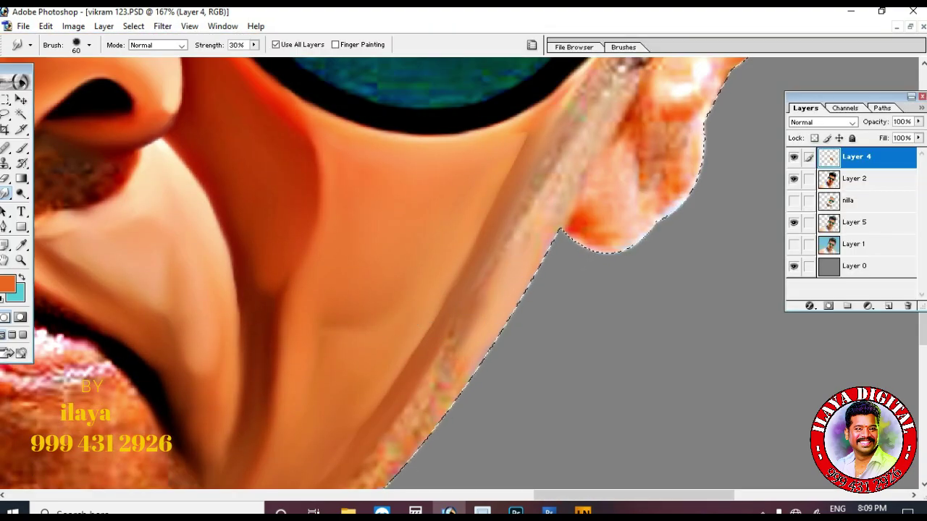
Smudge the speckled jaw edge between the brown strip and the face outline from the earlobe down to mouth level.
key(Tab)
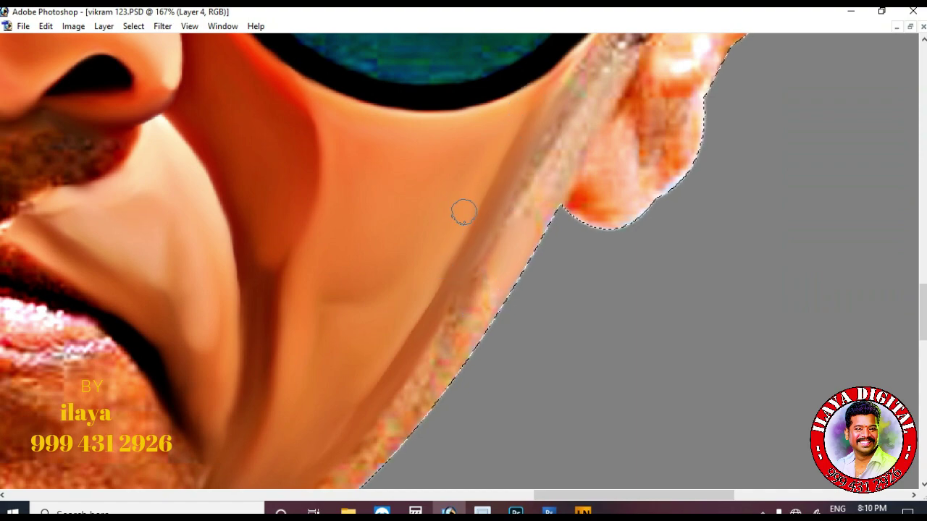
scroll(442, 222, down, 2)
key(])
key(])
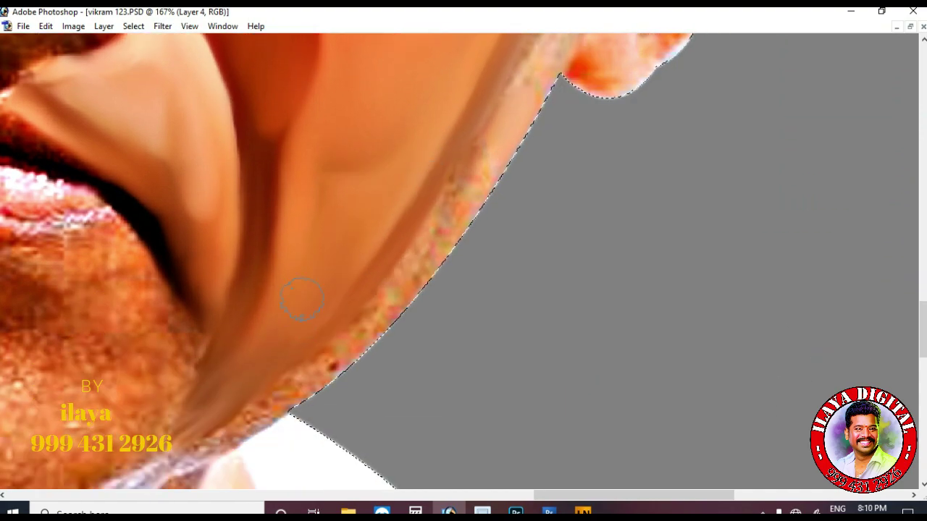
scroll(373, 345, up, 1)
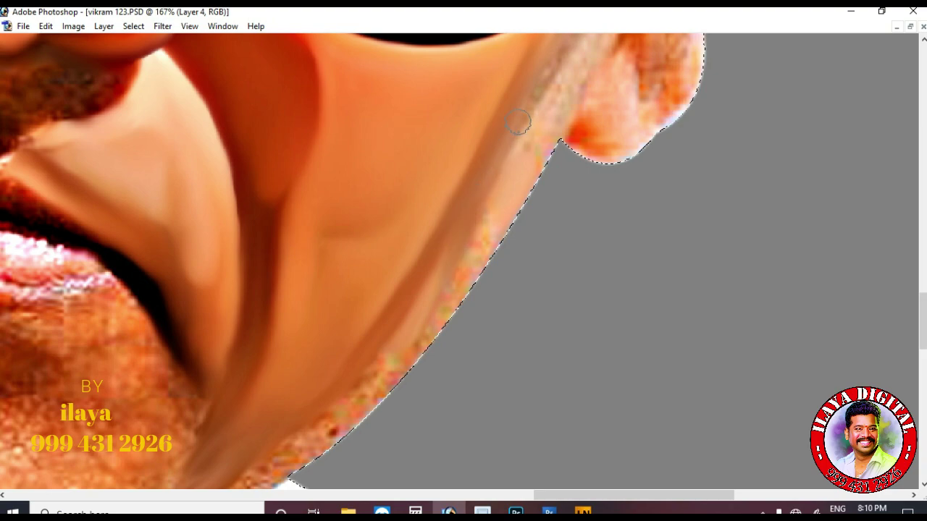
key(])
scroll(502, 148, down, 1)
drag(502, 120, 456, 225)
mouse_move(536, 95)
mouse_down()
mouse_move(464, 212)
mouse_move(466, 188)
mouse_move(441, 227)
mouse_up()
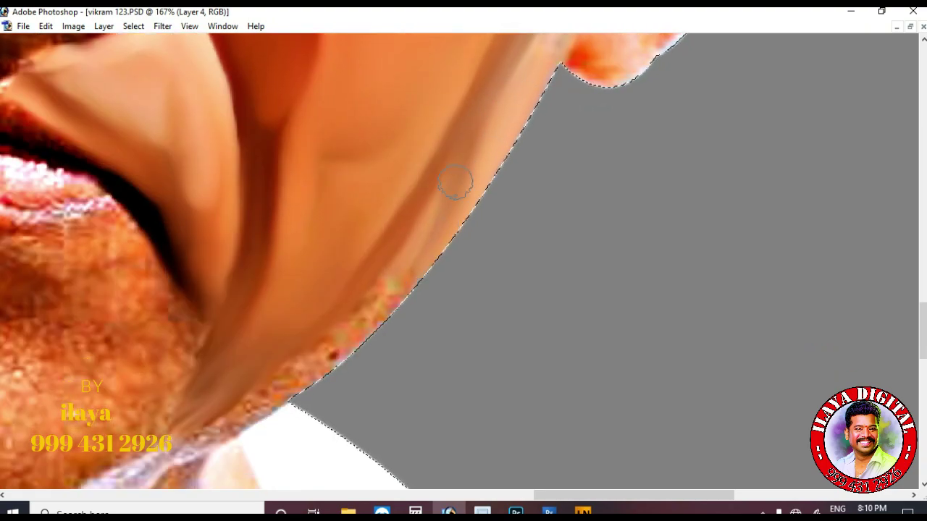
Smooth the speckled lower jaw edge down to the white collar at 400% magnification.
scroll(440, 226, down, 1)
scroll(403, 352, down, 1)
key(ctrl+plus)
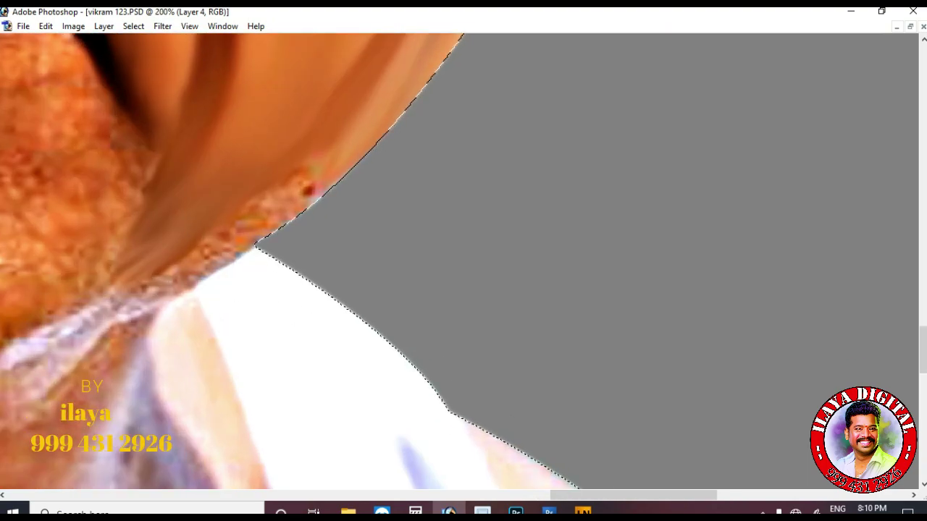
key(ctrl+plus)
key(ctrl+plus)
mouse_move(267, 363)
mouse_down()
mouse_move(233, 377)
mouse_move(384, 286)
mouse_move(209, 389)
mouse_move(231, 381)
mouse_up()
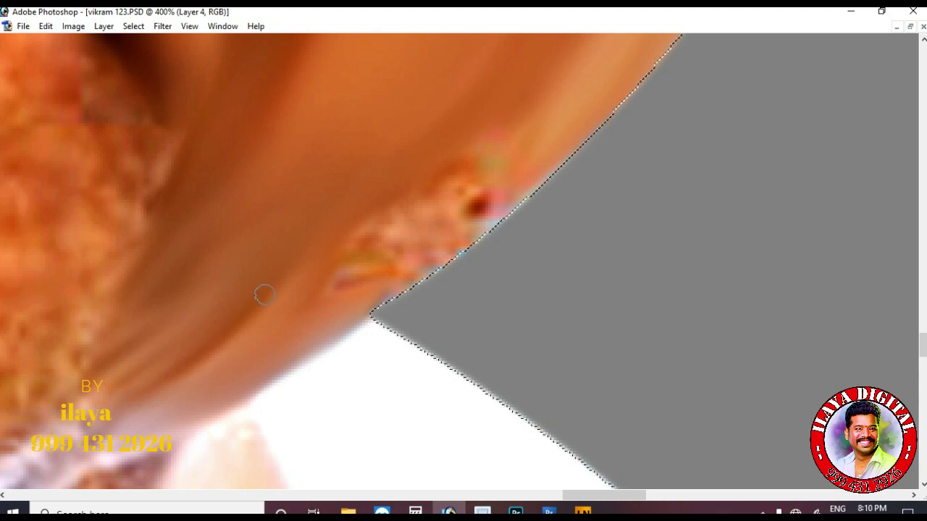
key(bracketright)
drag(311, 290, 388, 238)
mouse_move(326, 292)
mouse_down()
mouse_move(429, 264)
mouse_move(393, 230)
mouse_move(420, 246)
mouse_move(554, 139)
mouse_move(464, 233)
mouse_move(459, 179)
mouse_move(581, 103)
mouse_move(383, 321)
mouse_up()
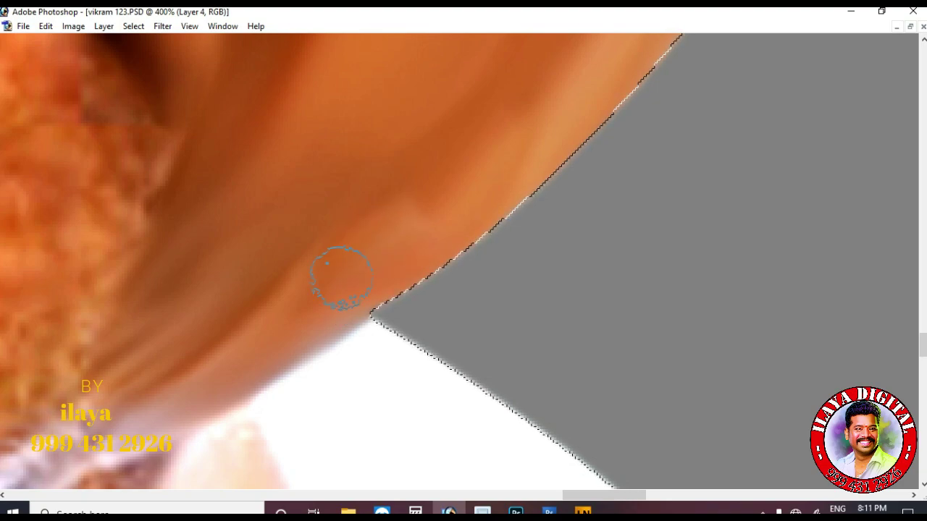
Smudge the speckled sideburn strip between the sunglasses rim and the ear smooth, from the hinge down to the earlobe.
key(ctrl+minus)
key(ctrl+minus)
key(ctrl+minus)
key(ctrl+minus)
scroll(342, 277, up, 3)
drag(514, 153, 628, 321)
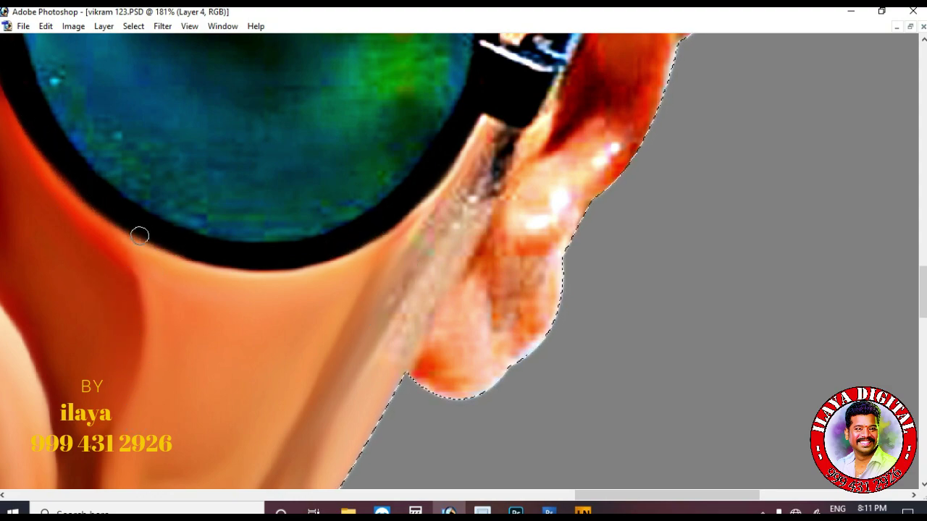
scroll(464, 199, down, 1)
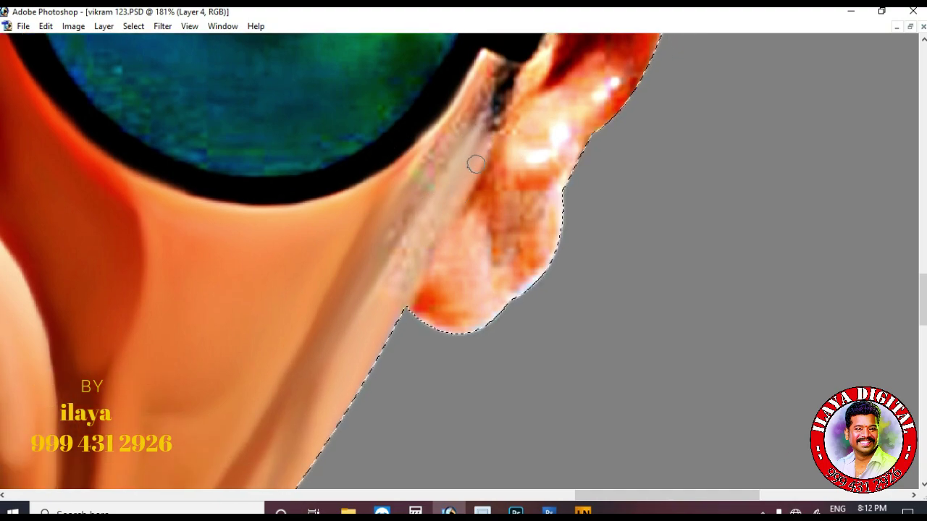
drag(486, 107, 488, 67)
key([)
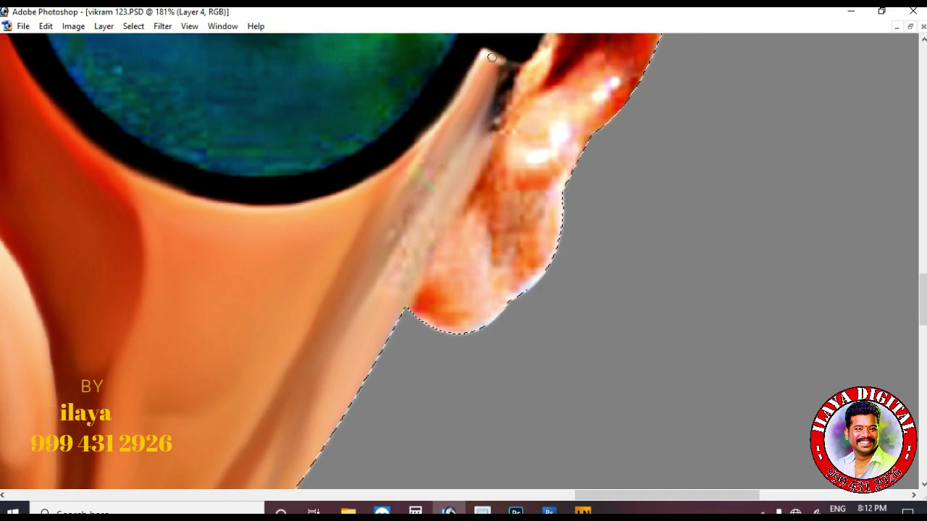
mouse_move(444, 114)
mouse_down()
mouse_move(426, 136)
mouse_move(435, 91)
mouse_up()
scroll(412, 156, down, 1)
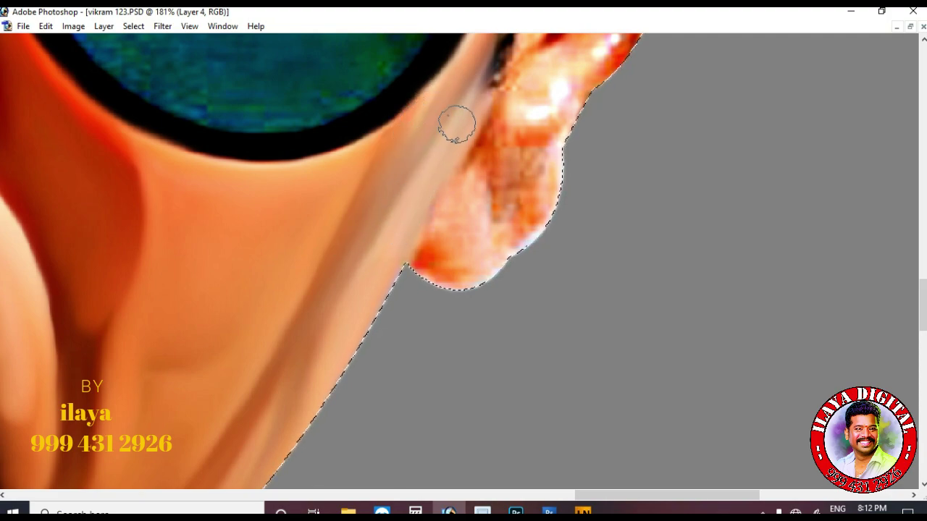
Smudge the grainy earlobe along its outline and over its inner folds with a slightly larger brush.
scroll(455, 127, down, 1)
key(bracketright)
mouse_move(424, 189)
mouse_down()
mouse_move(487, 204)
mouse_move(542, 155)
mouse_move(548, 95)
mouse_move(532, 166)
mouse_up()
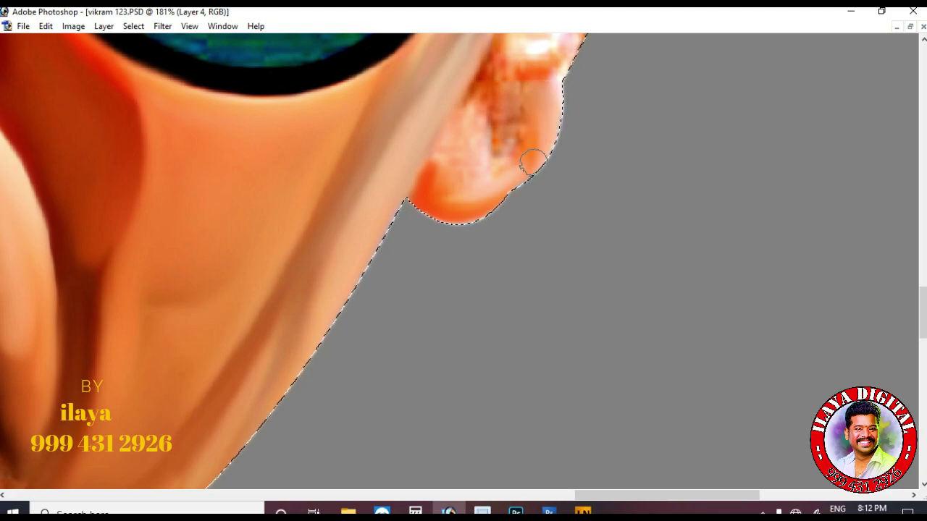
scroll(555, 108, up, 1)
mouse_move(483, 131)
mouse_down()
mouse_move(463, 152)
mouse_move(425, 229)
mouse_move(430, 191)
mouse_move(463, 203)
mouse_move(486, 177)
mouse_move(476, 200)
mouse_move(500, 199)
mouse_up()
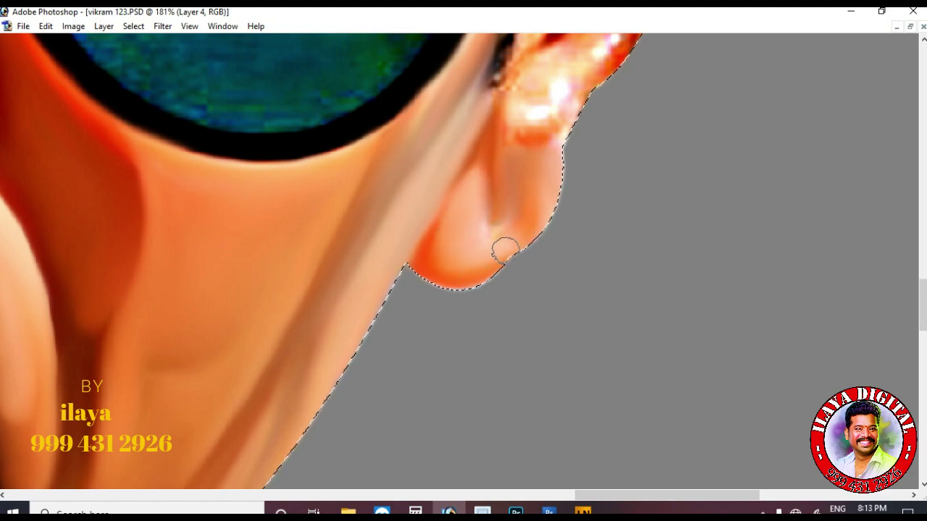
Blend the dark sideburn hair below the sunglasses hinge and the adjoining inner ear skin with a smaller smudge brush.
scroll(505, 215, up, 2)
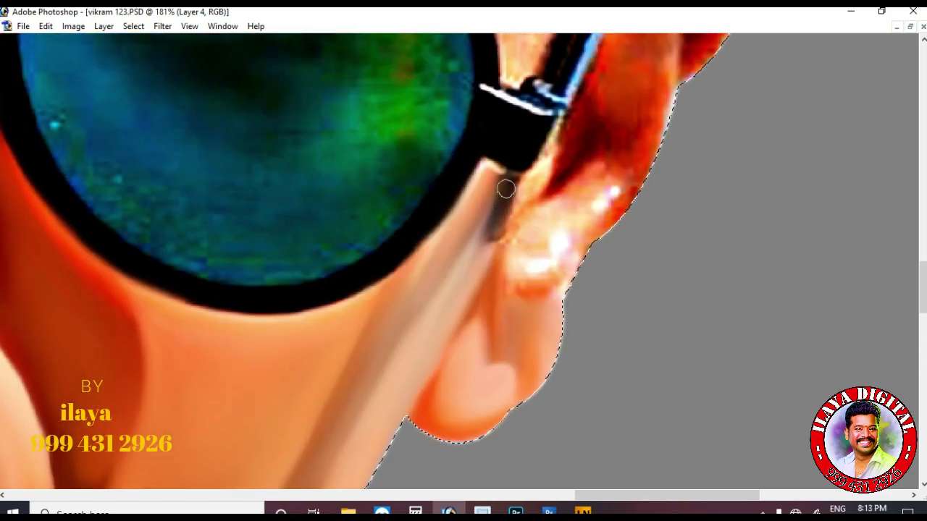
key(ctrl+plus)
key(bracketleft)
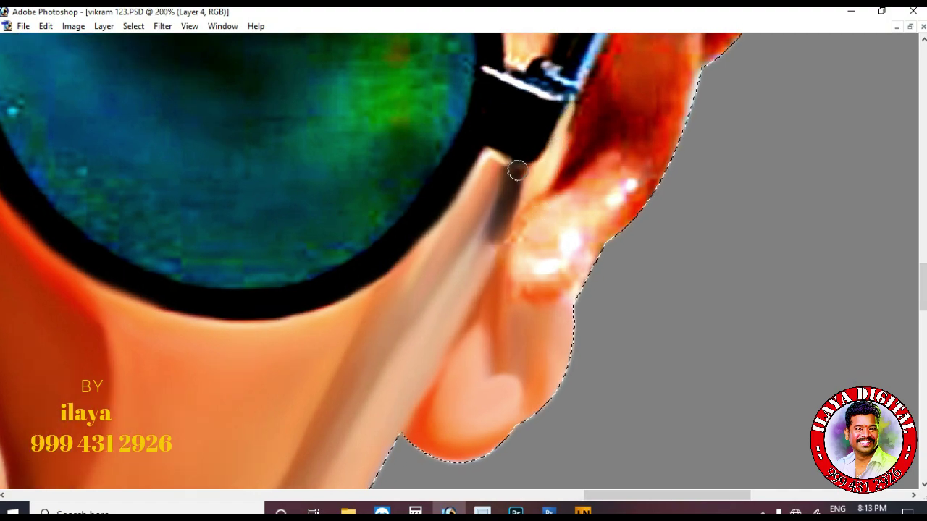
key(bracketleft)
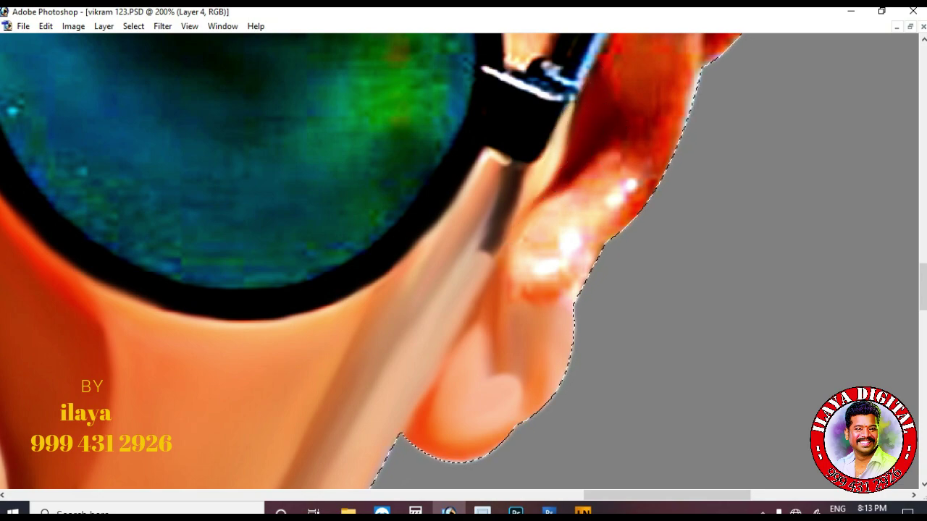
key(bracketright)
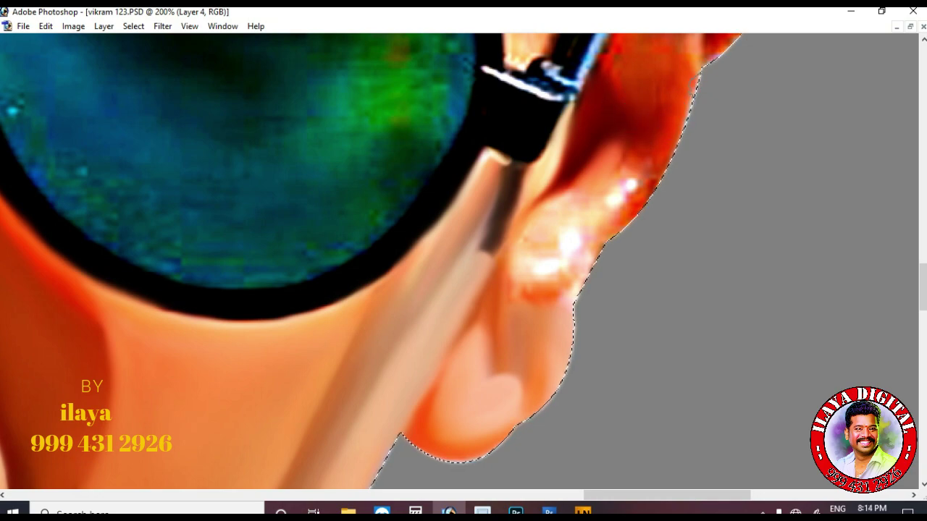
Smudge the rest of the ear, from the white highlights above the lobe up to the bright tip.
scroll(637, 138, down, 1)
mouse_move(622, 151)
mouse_down()
mouse_move(649, 135)
mouse_move(609, 176)
mouse_move(571, 262)
mouse_move(661, 121)
mouse_move(564, 294)
mouse_move(627, 129)
mouse_move(548, 216)
mouse_move(520, 221)
mouse_move(555, 201)
mouse_move(568, 212)
mouse_move(555, 228)
mouse_move(539, 229)
mouse_move(524, 213)
mouse_move(515, 249)
mouse_move(558, 231)
mouse_move(567, 237)
mouse_move(537, 250)
mouse_move(567, 255)
mouse_move(579, 236)
mouse_move(558, 239)
mouse_move(569, 197)
mouse_move(544, 215)
mouse_up()
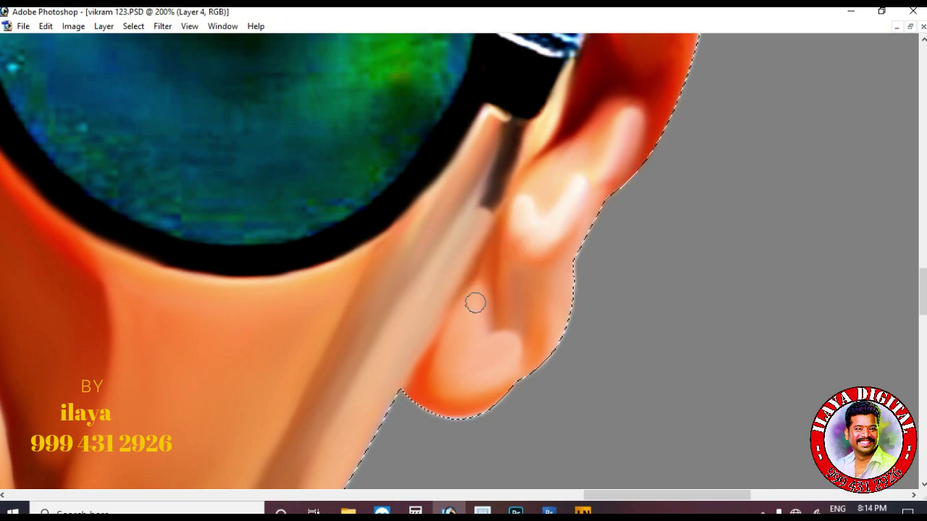
scroll(475, 303, up, 5)
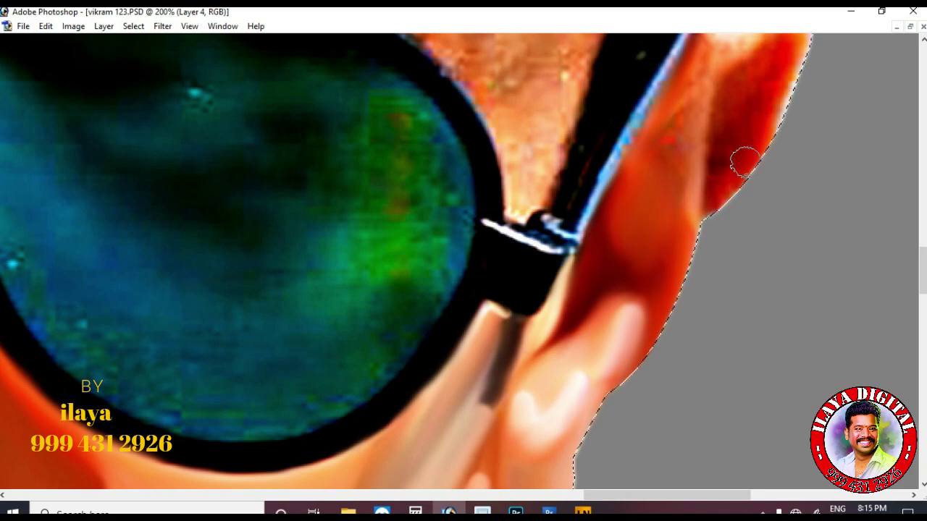
scroll(676, 190, up, 2)
scroll(678, 217, up, 1)
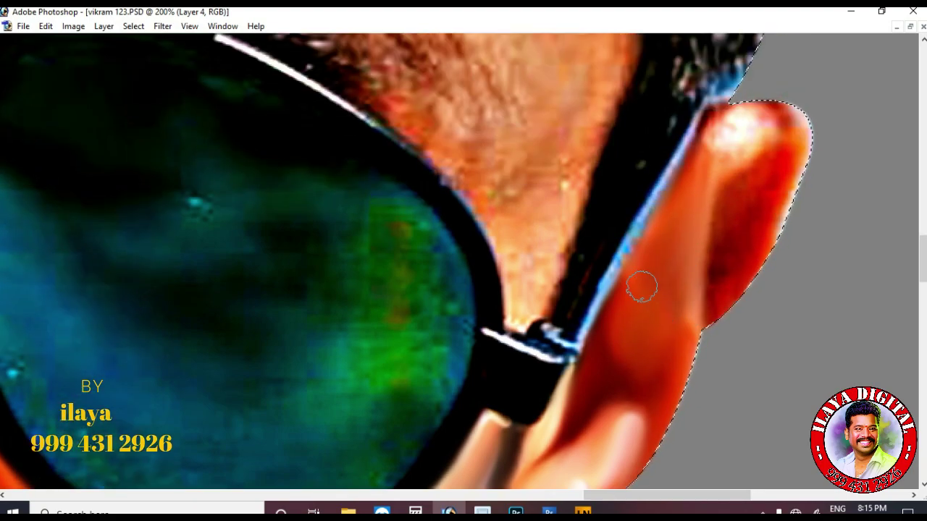
scroll(717, 217, up, 2)
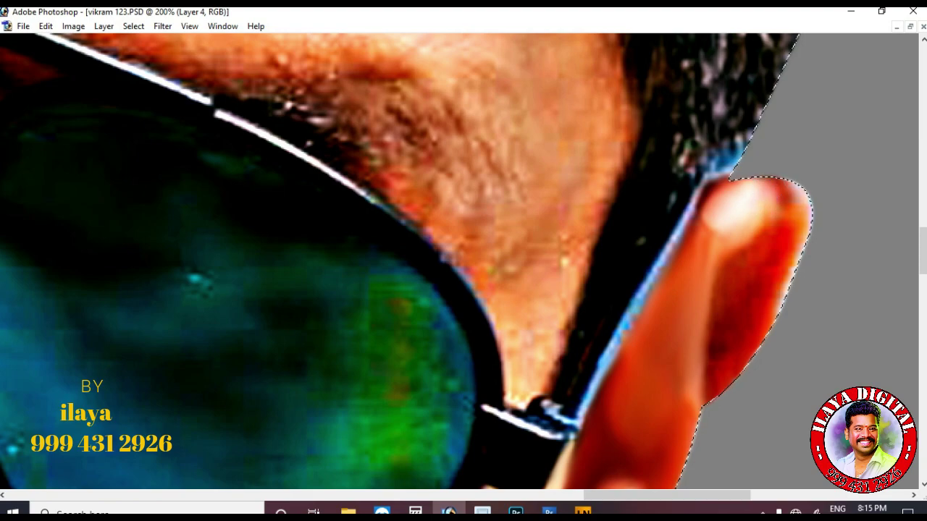
scroll(767, 167, down, 2)
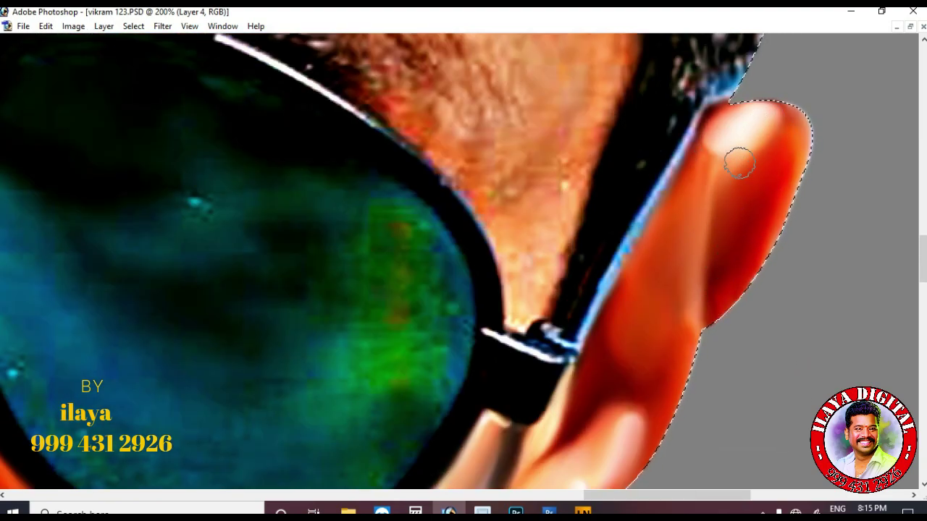
Smudge the outer face edge on the opposite cheek, from below the ear down to the start of the neck.
key(ctrl+minus)
key(ctrl+minus)
key(ctrl+minus)
scroll(611, 279, down, 2)
key(ctrl+plus)
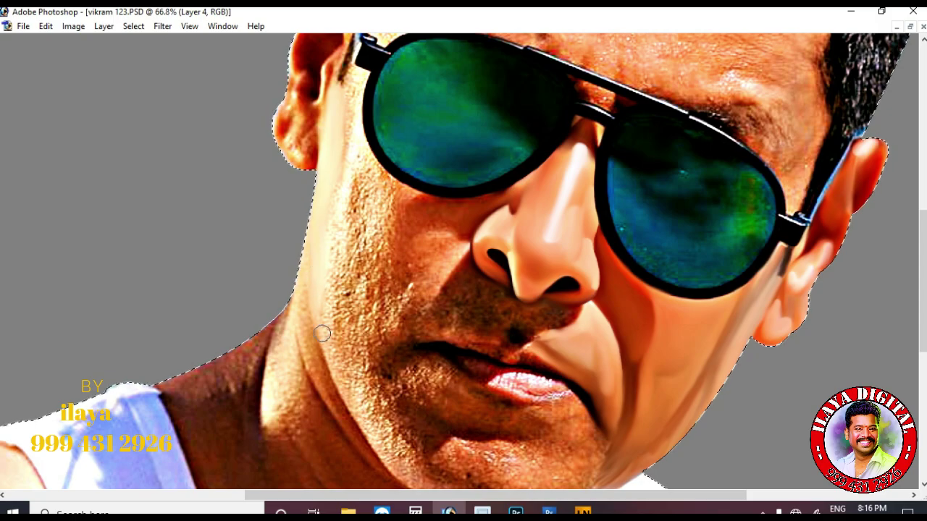
key(ctrl+plus)
key(ctrl+plus)
key(ctrl+minus)
drag(317, 265, 347, 193)
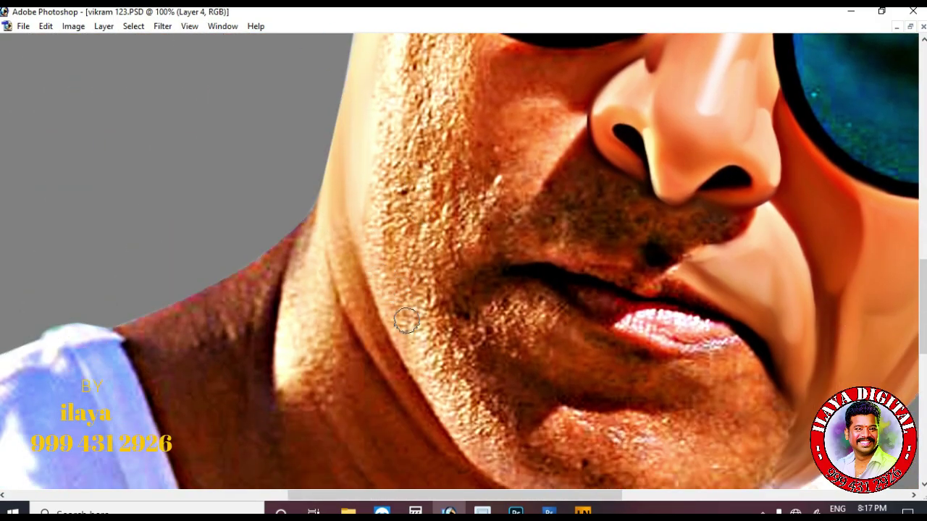
Outline the lower face along the jaw, chin and textured cheek with a closed pen path and turn it into a selection.
scroll(406, 320, down, 1)
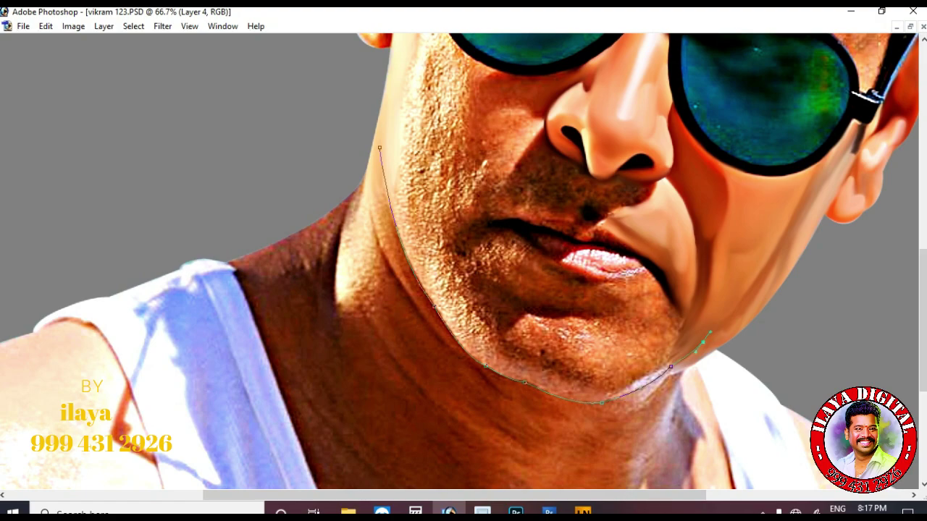
scroll(463, 261, up, 3)
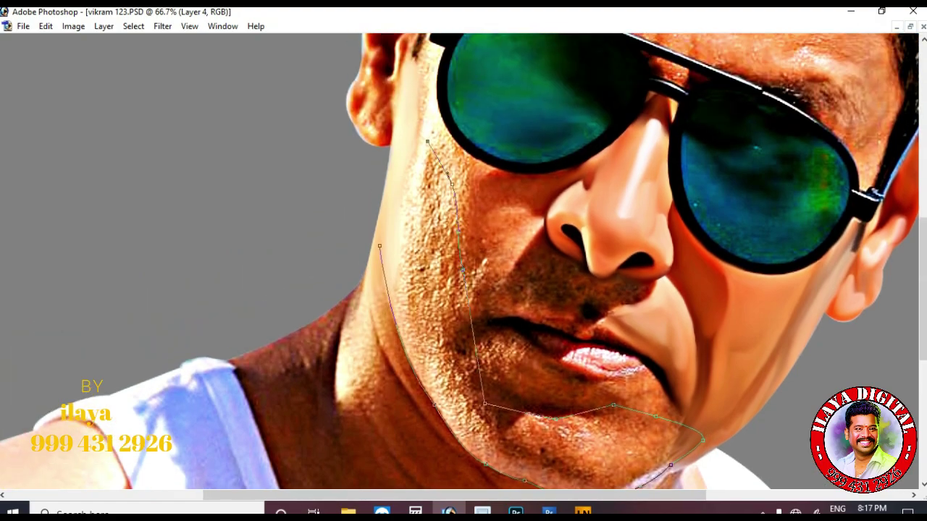
key(ctrl+Return)
Smudge the orange-brown neck fold beside the jaw selection and the upper part of the pale neck highlight.
key(r)
key(ctrl+plus)
key(ctrl+plus)
scroll(409, 286, down, 3)
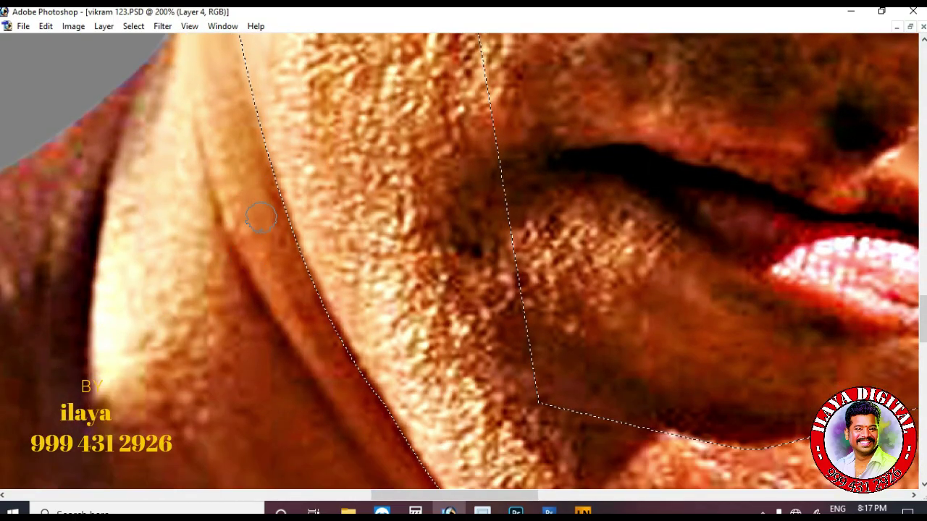
scroll(233, 126, up, 1)
drag(244, 64, 328, 341)
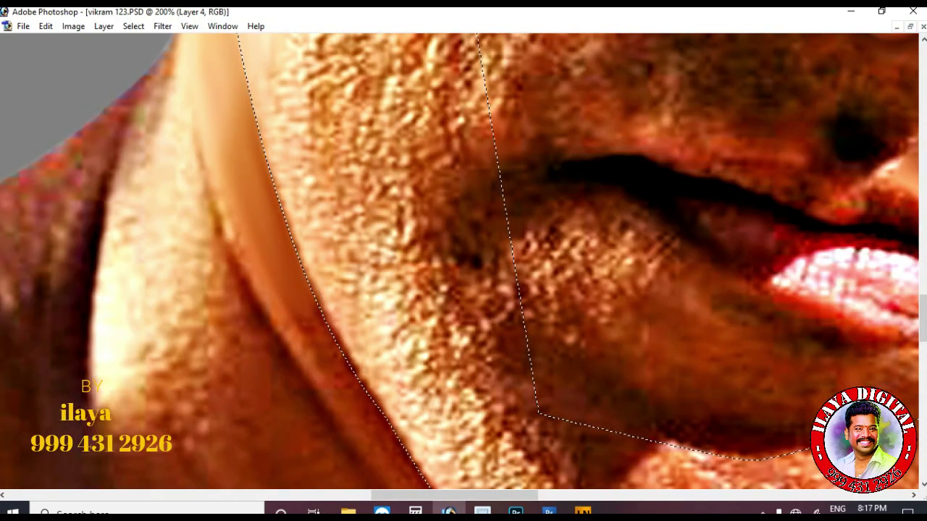
mouse_move(224, 155)
mouse_down()
mouse_move(267, 265)
mouse_move(329, 376)
mouse_up()
scroll(239, 275, up, 2)
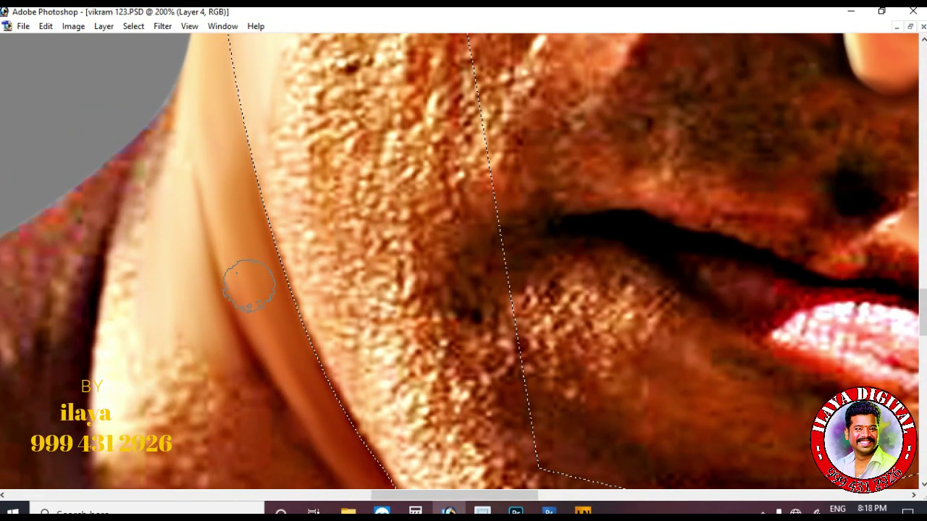
Smooth the speckled lower end of the pale neck highlight into the brown neck, varying the smudge brush size.
scroll(246, 261, down, 3)
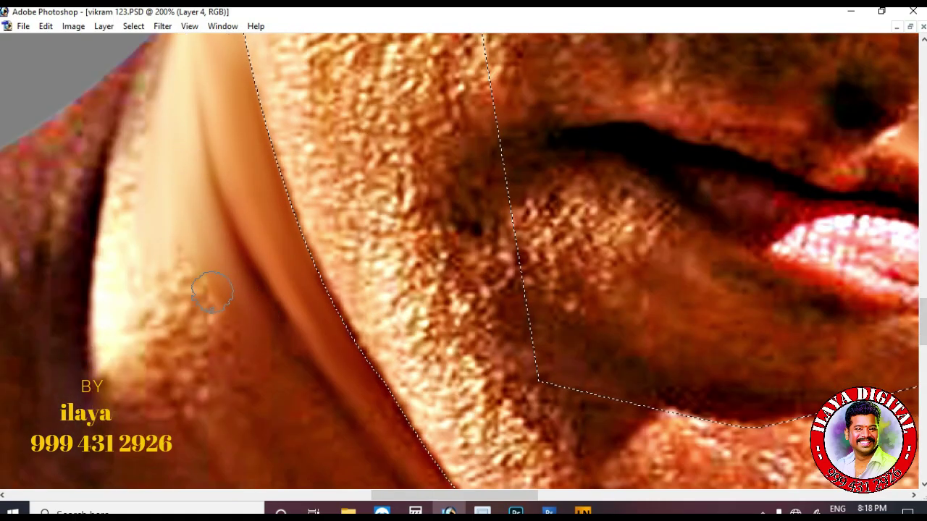
scroll(138, 174, up, 1)
scroll(127, 190, down, 3)
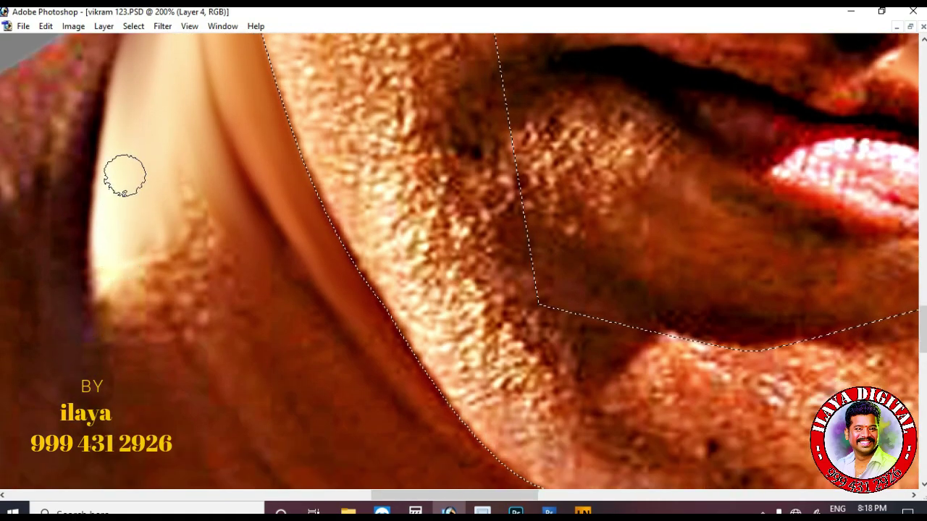
scroll(127, 272, down, 3)
scroll(192, 177, up, 3)
key(bracketright)
key(bracketright)
drag(176, 162, 196, 249)
key(bracketleft)
key(bracketleft)
scroll(387, 413, down, 3)
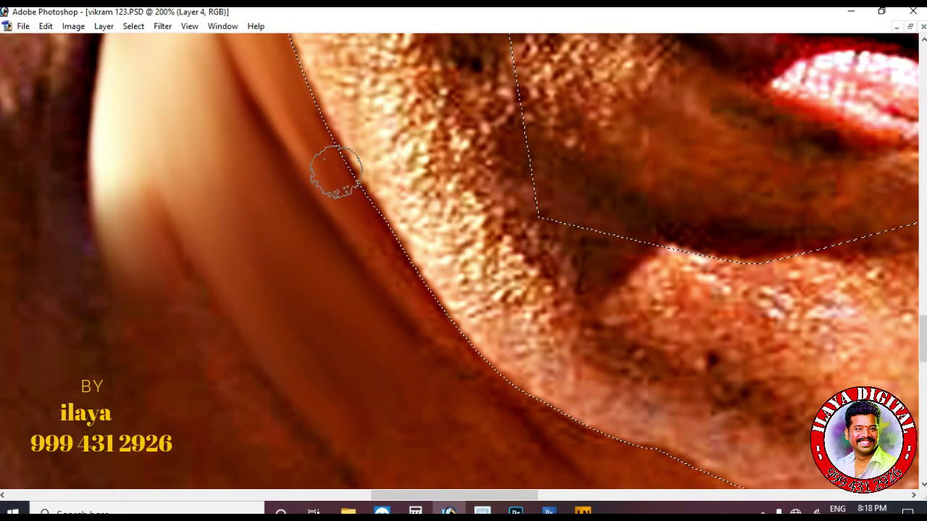
Smudge the reddish-brown neck shadow in long curved strokes following the jawline to beneath the chin.
scroll(428, 325, down, 5)
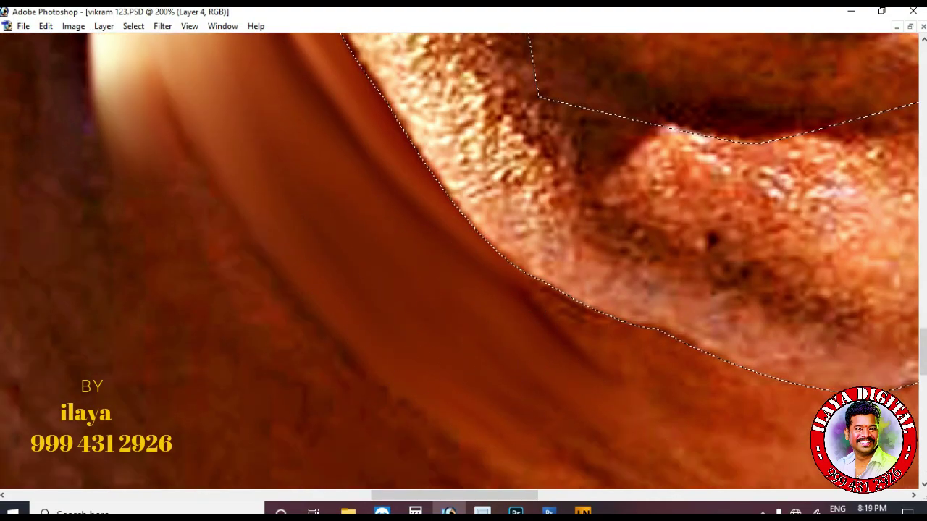
scroll(370, 341, down, 4)
scroll(370, 344, right, 6)
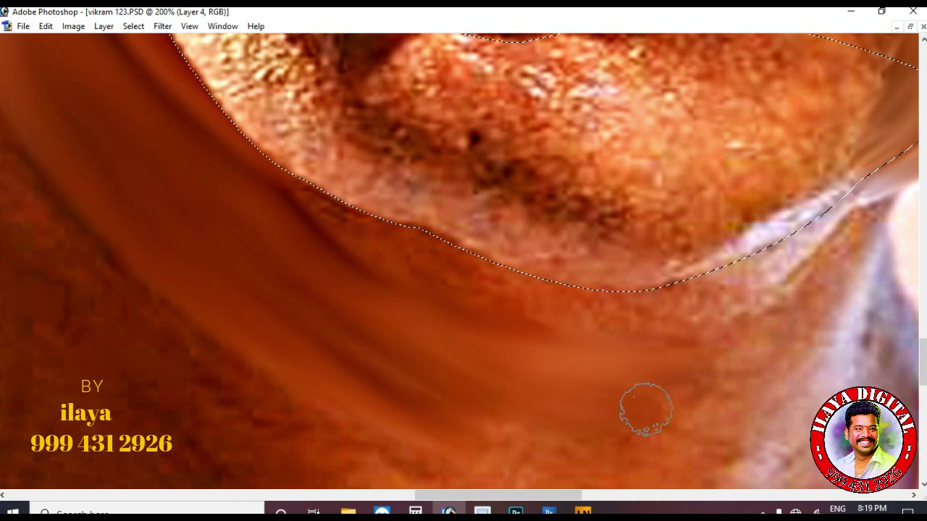
scroll(332, 304, down, 3)
scroll(471, 359, up, 1)
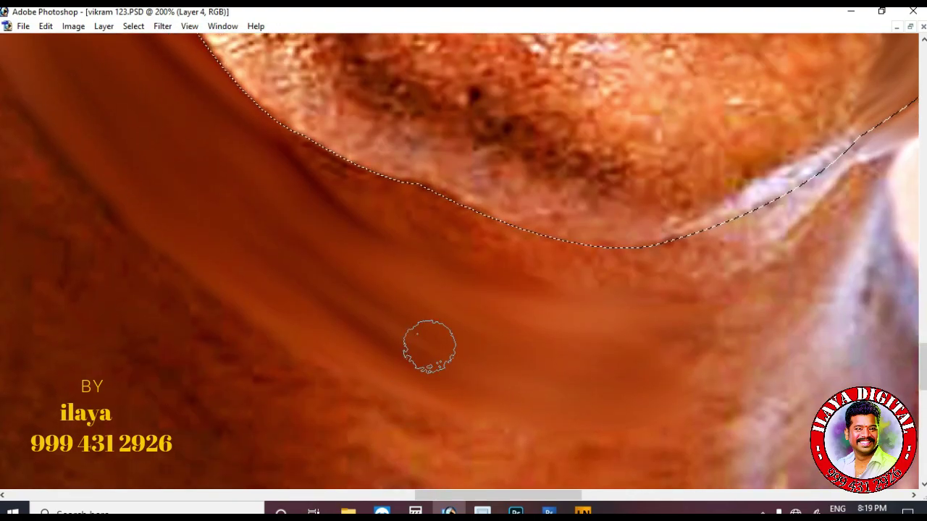
scroll(412, 271, up, 2)
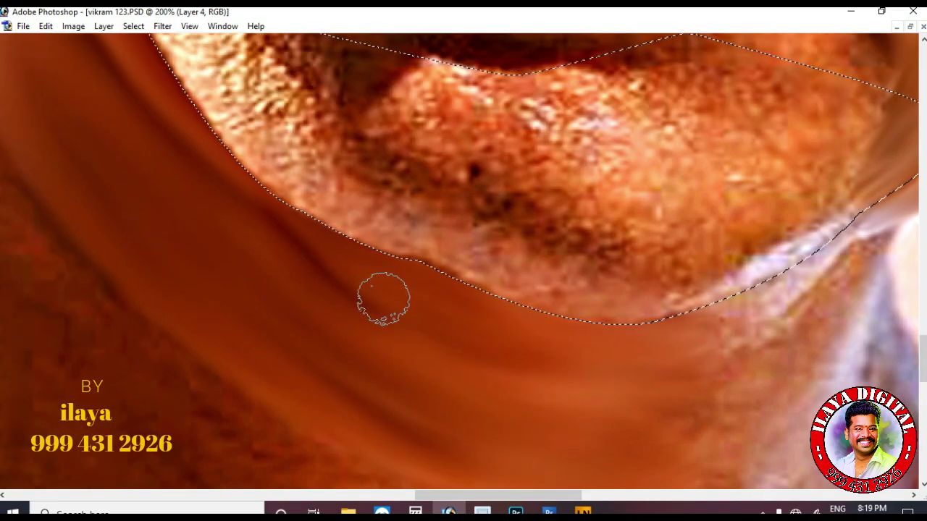
Smudge the pale reflected strip under the jaw toward the white collar with a smaller brush.
scroll(312, 288, up, 2)
key(bracketleft)
key(bracketleft)
scroll(420, 300, up, 2)
drag(726, 440, 366, 270)
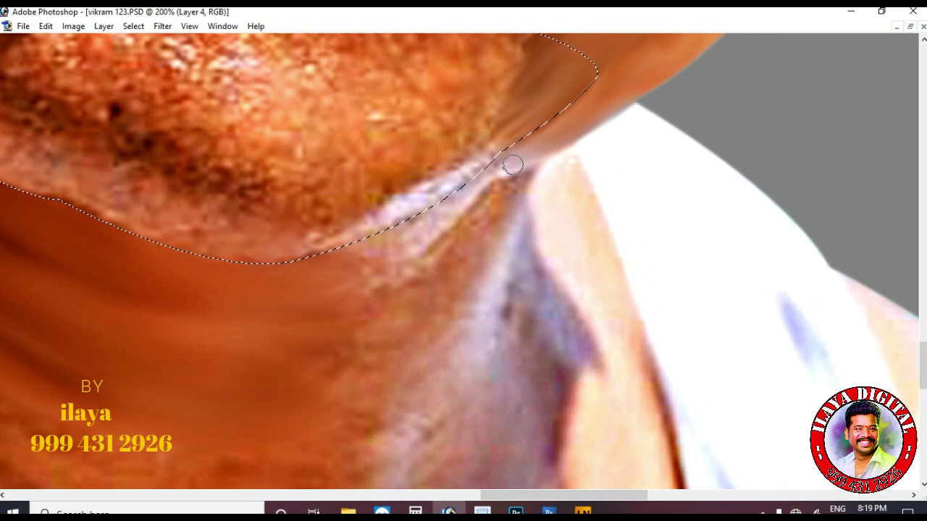
mouse_move(475, 186)
mouse_down()
mouse_move(525, 156)
mouse_move(452, 216)
mouse_move(452, 192)
mouse_move(317, 267)
mouse_move(350, 255)
mouse_move(449, 261)
mouse_move(500, 184)
mouse_up()
key(bracketright)
key(bracketright)
key(bracketleft)
key(bracketleft)
drag(559, 190, 565, 270)
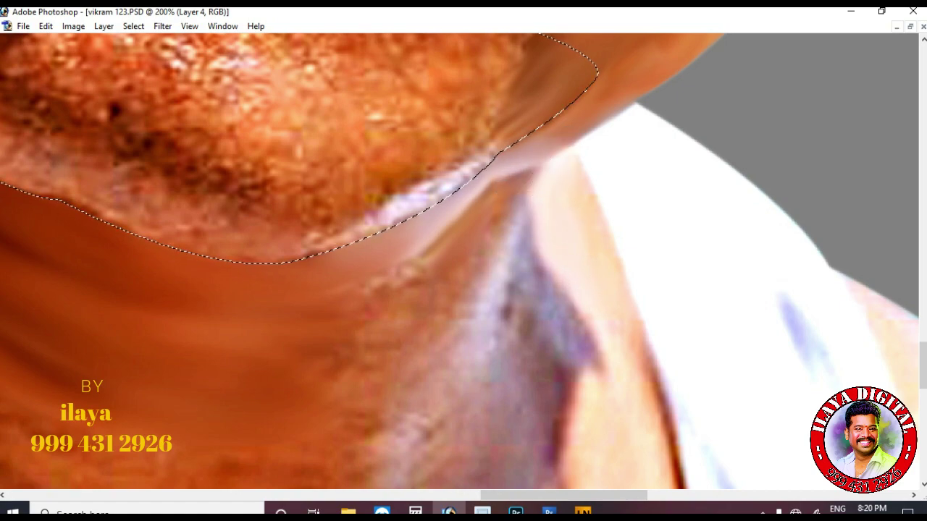
Smudge the grainy lower neck skin toward the collar and smooth the grey-purple shadow patch beside it.
scroll(602, 326, down, 4)
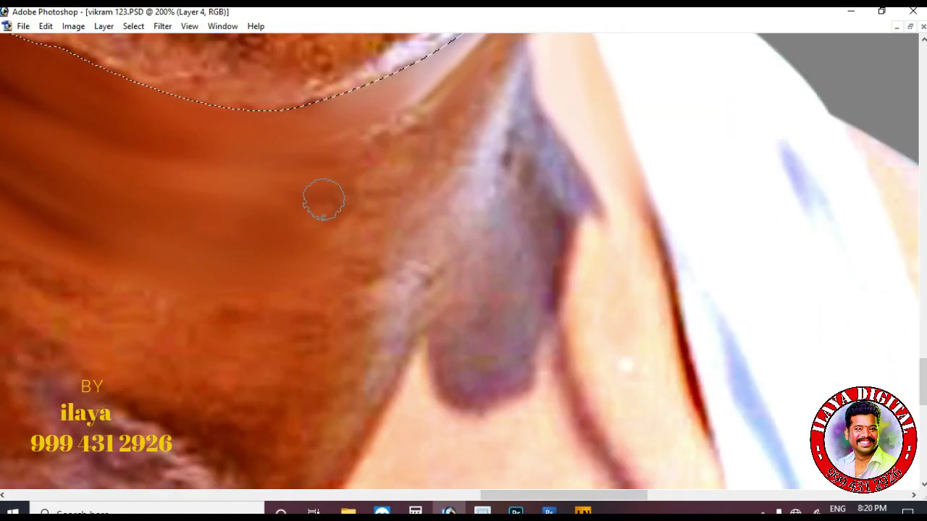
scroll(416, 202, up, 1)
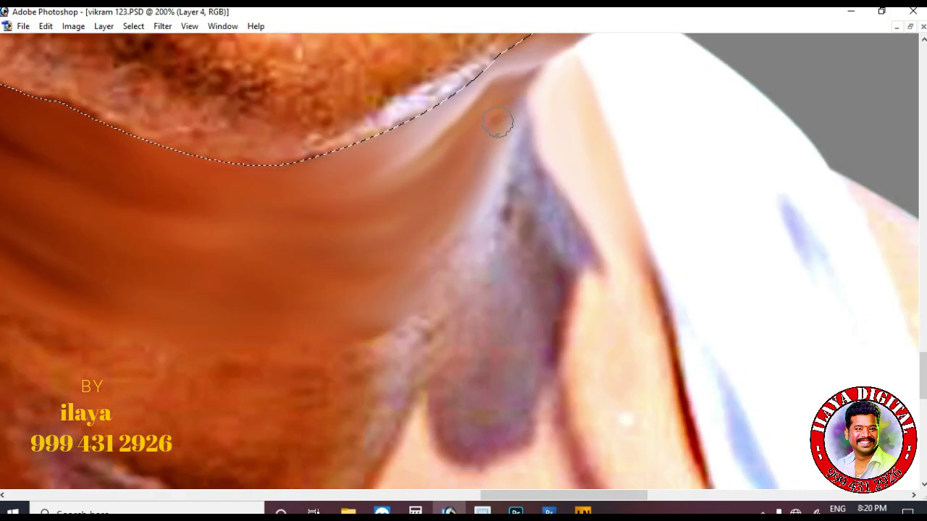
scroll(360, 262, down, 4)
drag(407, 199, 359, 239)
drag(402, 218, 348, 273)
drag(448, 207, 455, 264)
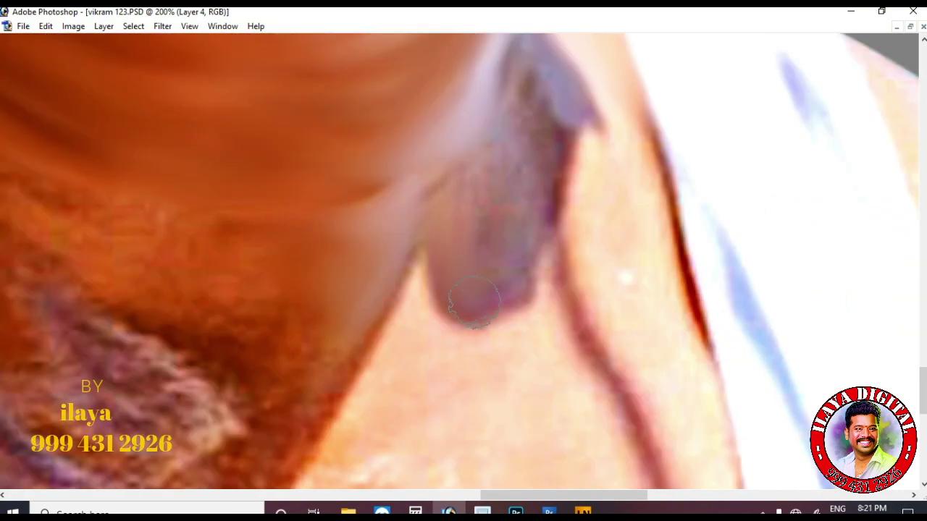
scroll(490, 183, up, 2)
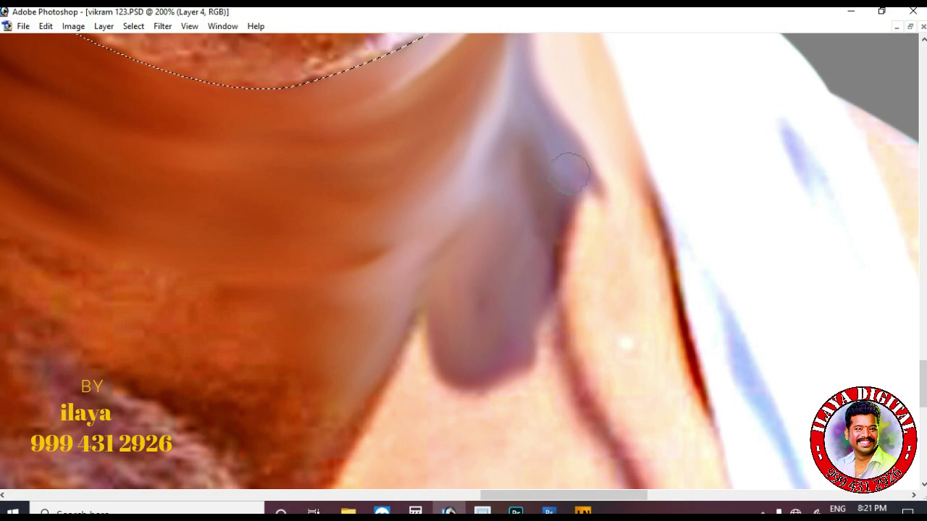
Smudge the dark shadow line beside the neck and smooth the pale strip along the chin's lower edge into the jaw corner.
mouse_move(574, 238)
mouse_down()
mouse_move(562, 321)
mouse_move(615, 451)
mouse_up()
scroll(422, 364, up, 5)
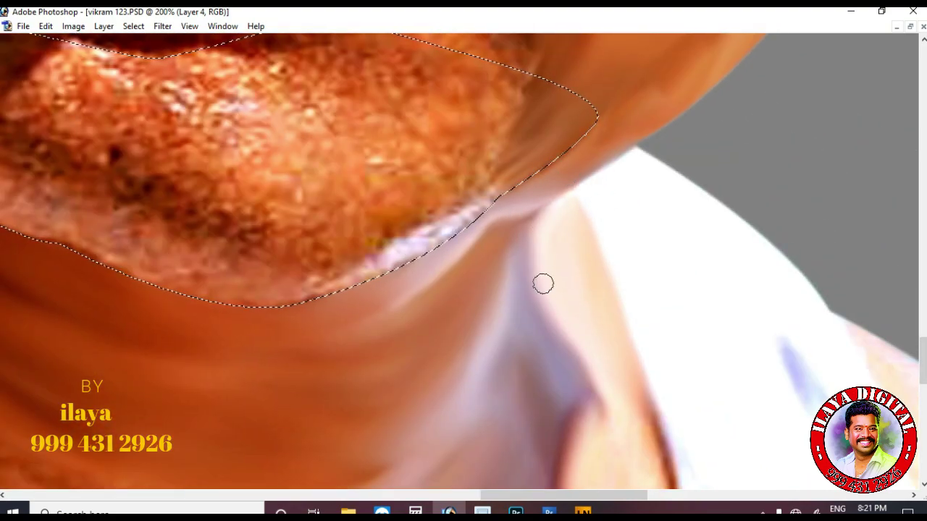
scroll(543, 248, up, 1)
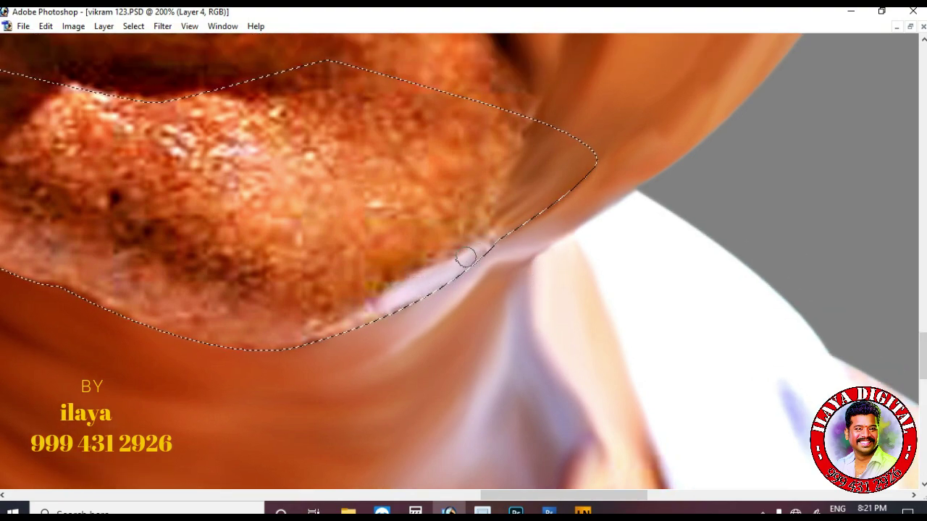
drag(514, 218, 561, 189)
mouse_move(360, 318)
mouse_down()
mouse_move(470, 263)
mouse_move(520, 212)
mouse_up()
drag(427, 275, 588, 199)
mouse_move(231, 216)
mouse_down()
mouse_move(293, 239)
mouse_move(560, 231)
mouse_up()
drag(602, 210, 500, 251)
mouse_move(565, 221)
mouse_down()
mouse_move(432, 267)
mouse_move(402, 267)
mouse_up()
drag(464, 250, 705, 264)
Smudge the speckled outer cheek and jaw edge in long strokes along the selection boundary, undoing the last stroke.
drag(348, 94, 357, 444)
drag(290, 109, 326, 420)
mouse_move(236, 363)
mouse_down()
mouse_move(329, 276)
mouse_move(322, 156)
mouse_move(330, 101)
mouse_move(343, 165)
mouse_up()
key(ctrl+minus)
scroll(325, 100, up, 2)
scroll(315, 199, down, 3)
mouse_move(327, 116)
mouse_down()
mouse_move(312, 200)
mouse_move(334, 128)
mouse_move(359, 216)
mouse_move(396, 284)
mouse_move(480, 378)
mouse_up()
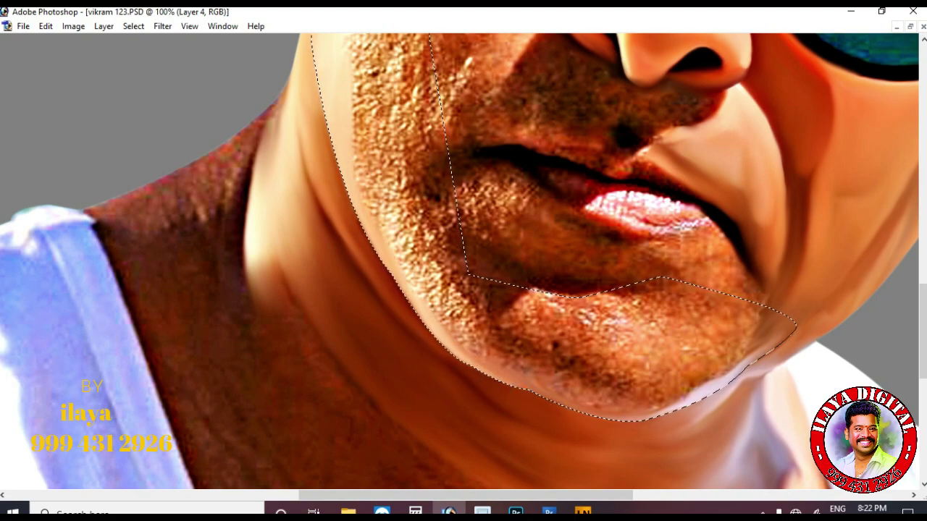
scroll(534, 393, up, 2)
key(ctrl+z)
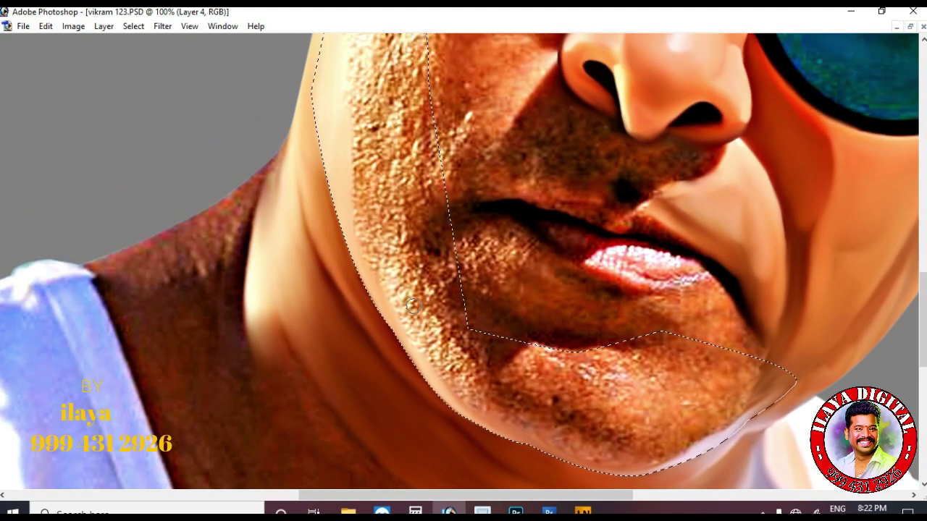
Smudge the golden stubble on the lower jaw down toward the chin, following the jaw curve with a larger brush.
key(ctrl+plus)
scroll(362, 341, down, 5)
mouse_move(447, 275)
mouse_down()
mouse_move(476, 324)
mouse_move(465, 353)
mouse_up()
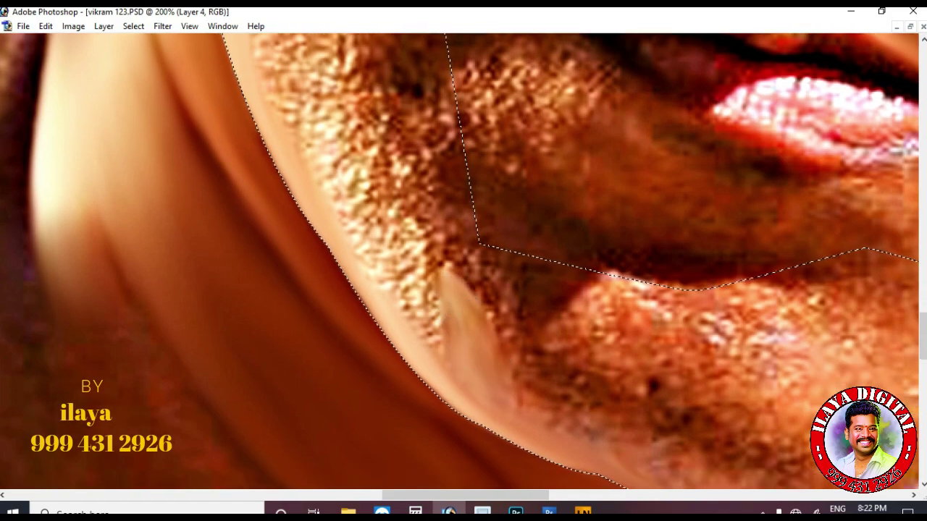
scroll(543, 420, up, 2)
drag(377, 226, 393, 296)
mouse_move(357, 174)
mouse_down()
mouse_move(324, 211)
mouse_move(378, 318)
mouse_move(427, 348)
mouse_up()
key(bracketright)
mouse_move(352, 265)
mouse_down()
mouse_move(392, 336)
mouse_move(479, 412)
mouse_up()
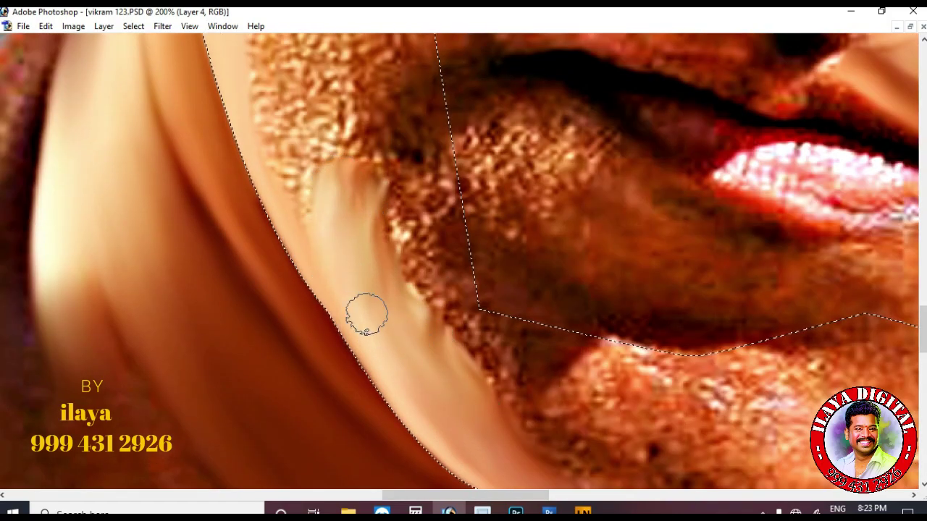
Smooth the stubble on the outer cheek level with the mouth using short vertical strokes of a smaller smudge brush.
scroll(269, 207, up, 5)
key(bracketleft)
drag(273, 143, 256, 182)
drag(317, 140, 321, 241)
drag(269, 196, 274, 297)
mouse_move(291, 172)
mouse_down()
mouse_move(317, 288)
mouse_move(307, 366)
mouse_move(286, 248)
mouse_up()
scroll(285, 249, up, 2)
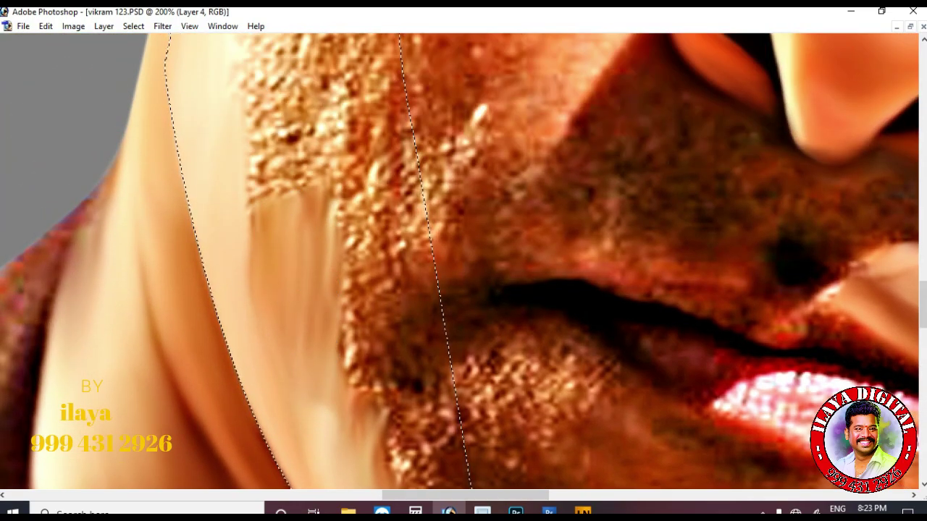
Smudge the grainy upper cheek inside the selection with vertical strokes, enlarging the brush for the inner side.
scroll(299, 288, up, 12)
drag(305, 137, 293, 250)
scroll(287, 166, down, 3)
scroll(308, 238, up, 2)
key(bracketright)
key(bracketright)
mouse_move(355, 243)
mouse_down()
mouse_move(335, 267)
mouse_move(410, 225)
mouse_move(371, 235)
mouse_move(375, 255)
mouse_move(360, 273)
mouse_move(389, 322)
mouse_move(365, 273)
mouse_move(397, 234)
mouse_move(413, 162)
mouse_move(414, 201)
mouse_move(411, 116)
mouse_move(430, 153)
mouse_move(374, 160)
mouse_move(383, 166)
mouse_move(354, 154)
mouse_move(341, 172)
mouse_move(346, 115)
mouse_move(343, 178)
mouse_move(383, 137)
mouse_up()
Blend the remaining grain at the upper end of the selected cheek strip into the smooth pale skin.
key(ctrl+minus)
scroll(374, 250, down, 4)
scroll(348, 175, down, 1)
scroll(349, 175, down, 1)
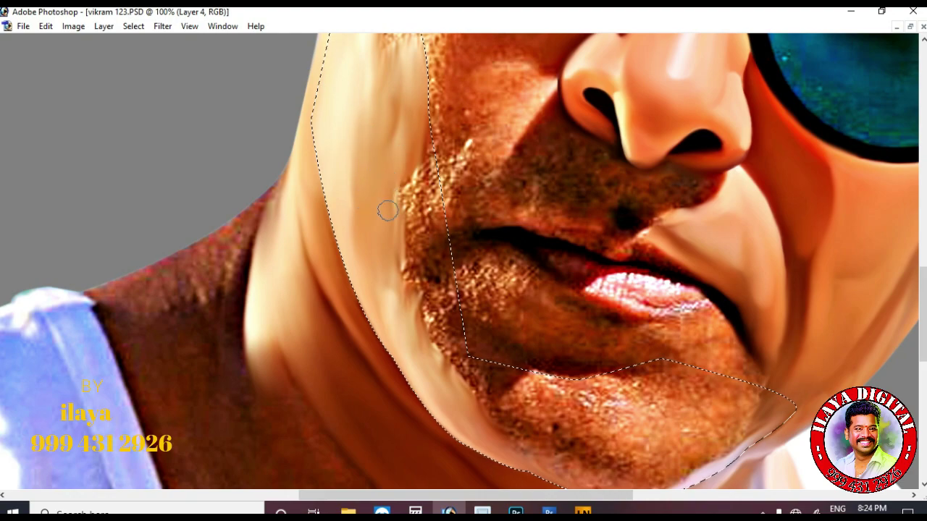
scroll(362, 159, down, 1)
scroll(391, 265, up, 4)
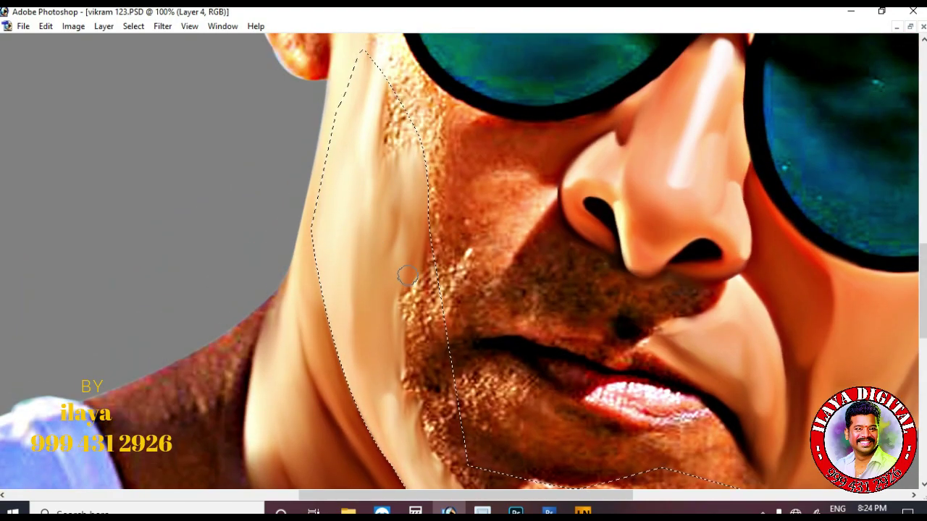
scroll(389, 211, up, 2)
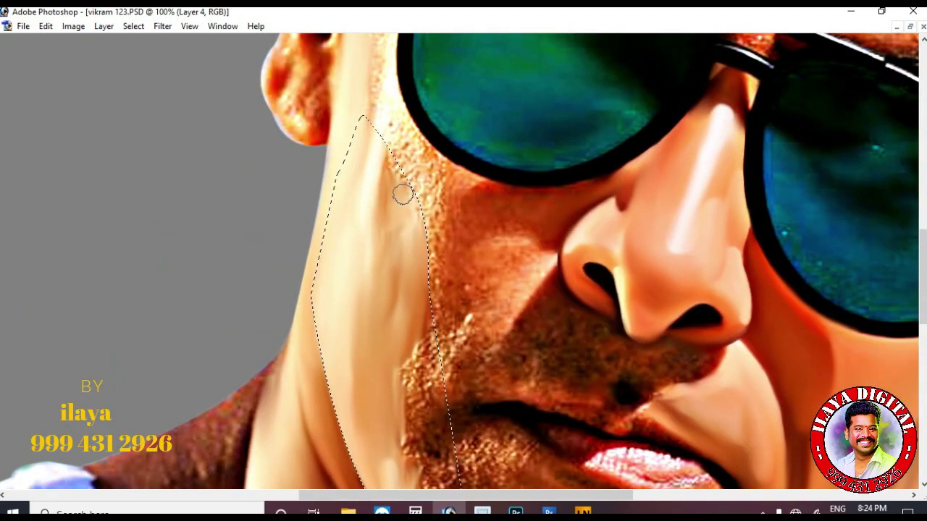
Smudge the dark stubble between the jaw and chin, smoothing the shaded side of the chin inside the selection.
scroll(405, 207, down, 8)
mouse_move(441, 253)
mouse_down()
mouse_move(457, 277)
mouse_move(456, 294)
mouse_move(485, 300)
mouse_up()
scroll(483, 309, down, 2)
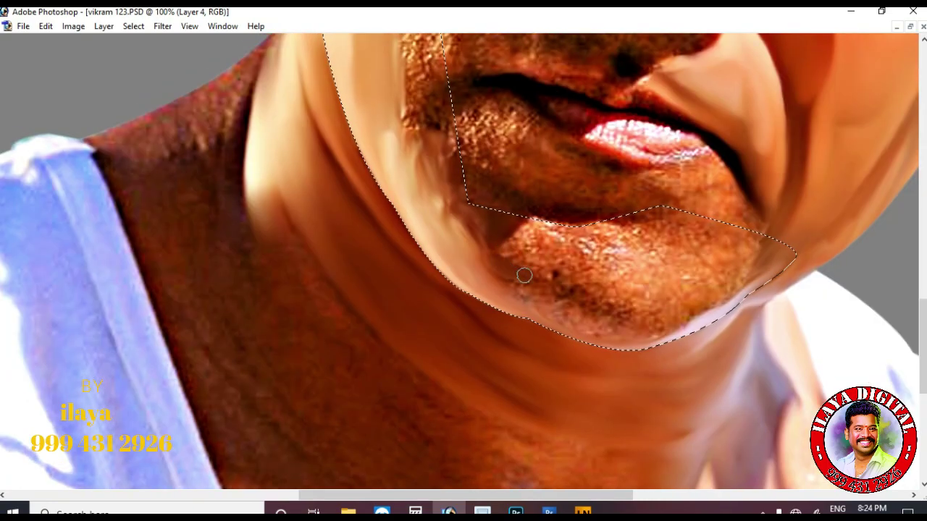
mouse_move(470, 244)
mouse_down()
mouse_move(473, 209)
mouse_move(517, 244)
mouse_move(531, 231)
mouse_move(509, 247)
mouse_move(547, 251)
mouse_move(536, 237)
mouse_move(507, 249)
mouse_move(556, 265)
mouse_move(559, 316)
mouse_up()
drag(497, 297, 505, 275)
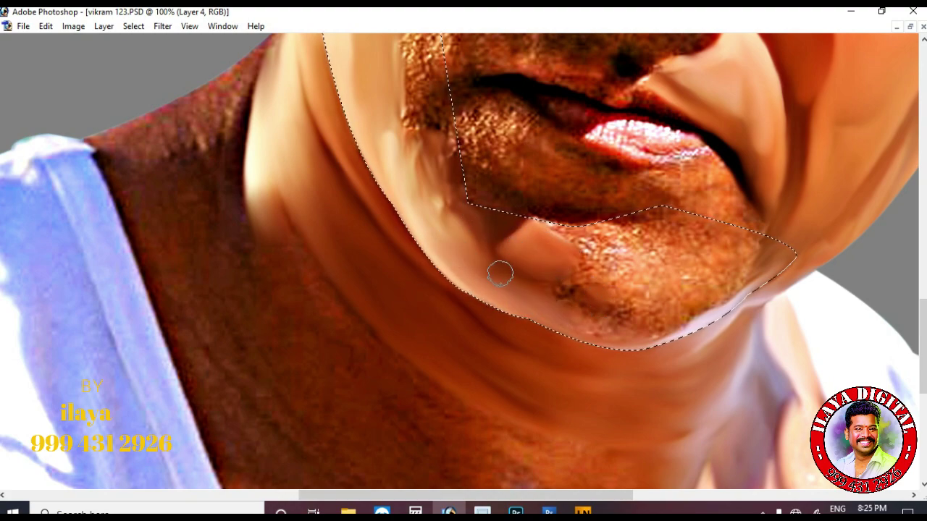
Smooth the speckled chin from its dark lower shadow to the far jaw corner and the highlight below the lip.
drag(573, 272, 596, 285)
drag(621, 318, 569, 288)
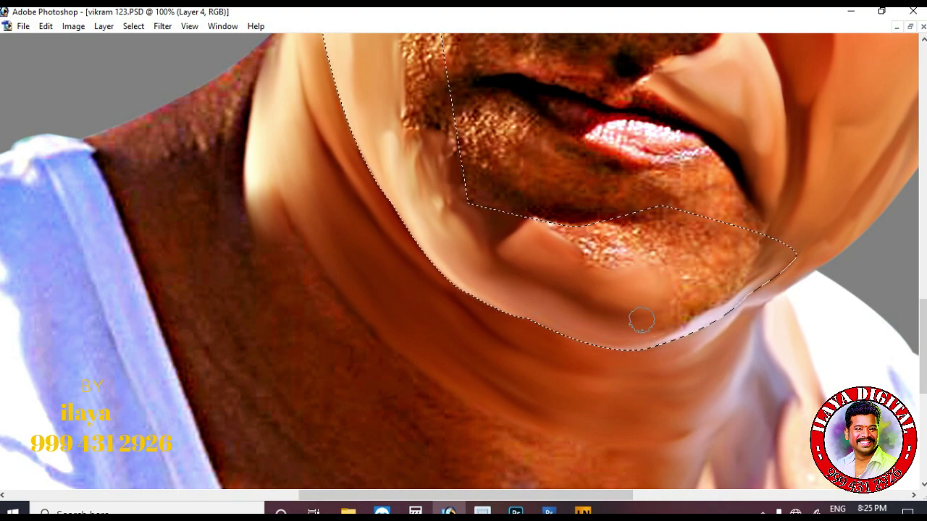
drag(748, 259, 736, 279)
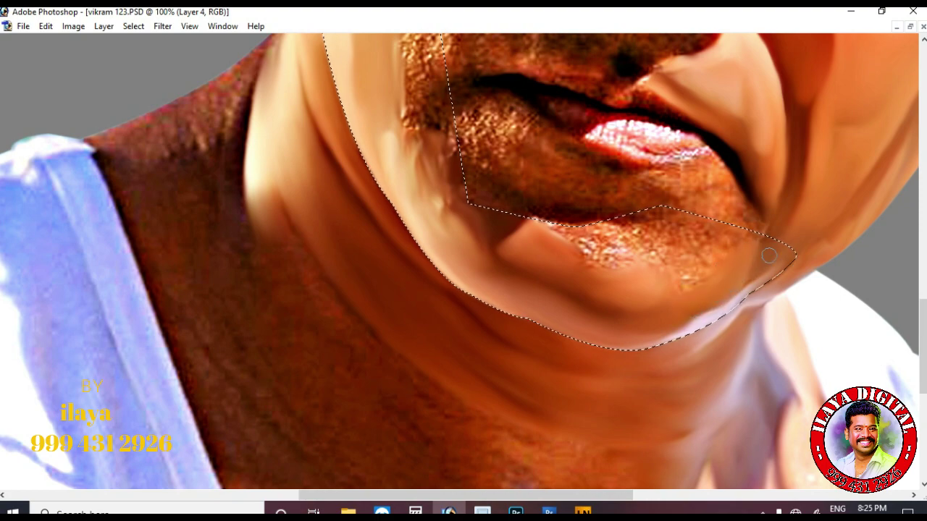
mouse_move(620, 252)
mouse_down()
mouse_move(563, 234)
mouse_move(618, 243)
mouse_move(672, 232)
mouse_up()
mouse_move(735, 241)
mouse_down()
mouse_move(680, 249)
mouse_move(680, 284)
mouse_move(674, 261)
mouse_move(730, 249)
mouse_move(705, 280)
mouse_move(660, 271)
mouse_move(636, 287)
mouse_move(656, 294)
mouse_move(630, 286)
mouse_move(670, 290)
mouse_move(580, 265)
mouse_move(630, 262)
mouse_move(645, 252)
mouse_move(567, 246)
mouse_up()
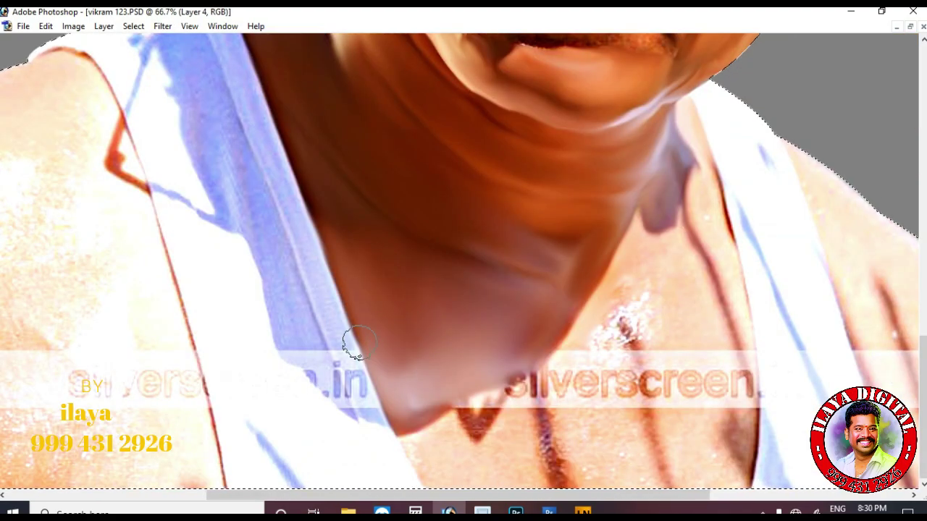
Smudge the bare chest skin below the neck to smooth away the watermark lettering and grain beside the shirt strap.
mouse_move(499, 443)
mouse_down()
mouse_move(539, 388)
mouse_move(564, 373)
mouse_move(584, 328)
mouse_move(475, 390)
mouse_move(474, 360)
mouse_move(484, 390)
mouse_move(540, 358)
mouse_move(472, 397)
mouse_move(467, 444)
mouse_move(423, 457)
mouse_move(505, 410)
mouse_move(480, 423)
mouse_move(441, 474)
mouse_move(490, 472)
mouse_move(534, 429)
mouse_move(612, 446)
mouse_move(605, 381)
mouse_move(577, 399)
mouse_move(582, 436)
mouse_move(519, 420)
mouse_move(432, 431)
mouse_move(621, 316)
mouse_move(712, 434)
mouse_move(725, 336)
mouse_move(727, 452)
mouse_move(659, 389)
mouse_move(637, 449)
mouse_up()
scroll(635, 329, up, 3)
key(bracketleft)
drag(699, 232, 711, 293)
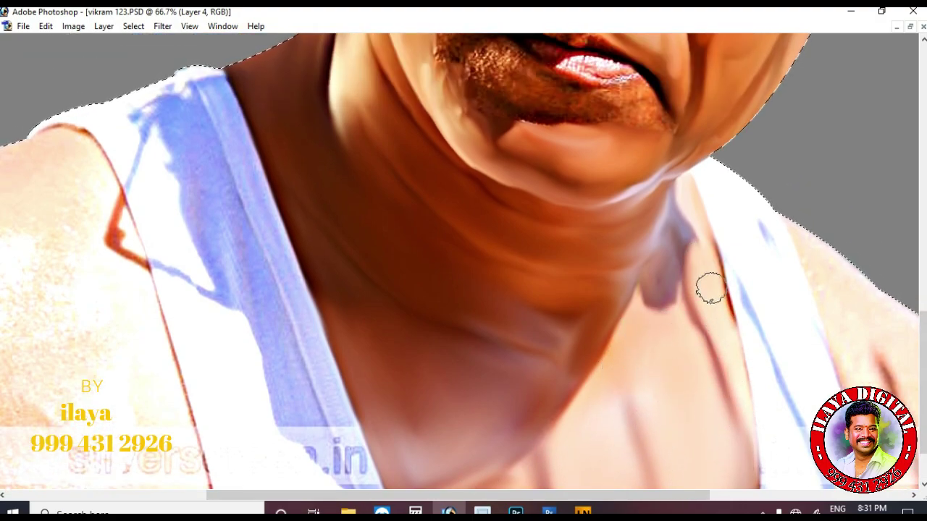
Blend the lower neck shadow and the shirt edge beside it with long strokes of a much larger smudge brush.
scroll(680, 470, down, 3)
key(bracketright)
key(bracketright)
key(bracketright)
drag(547, 336, 494, 372)
scroll(406, 384, up, 1)
mouse_move(310, 403)
mouse_down()
mouse_move(297, 384)
mouse_move(375, 450)
mouse_up()
scroll(776, 399, down, 1)
Show the layer list and toggle Layer 2's visibility to check which face areas on Layer 4 are still unpainted.
scroll(395, 182, up, 12)
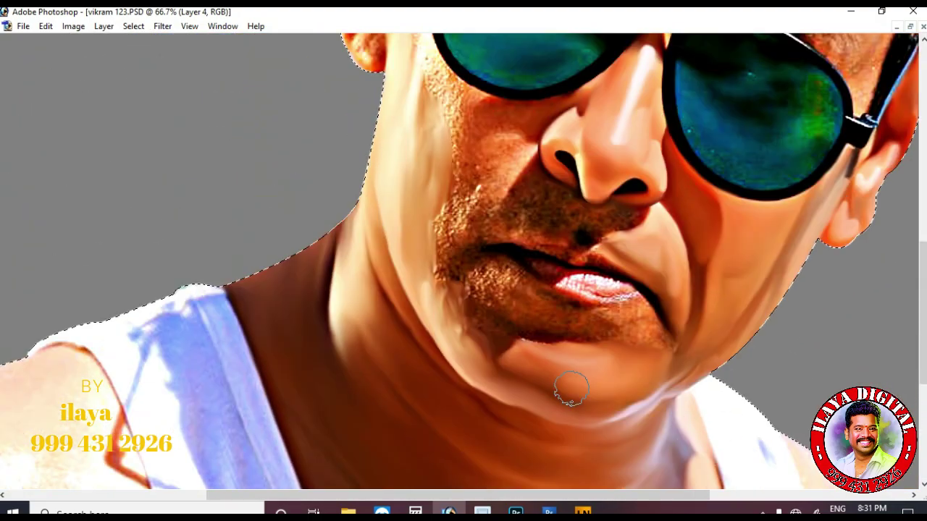
scroll(395, 182, down, 1)
scroll(449, 227, up, 2)
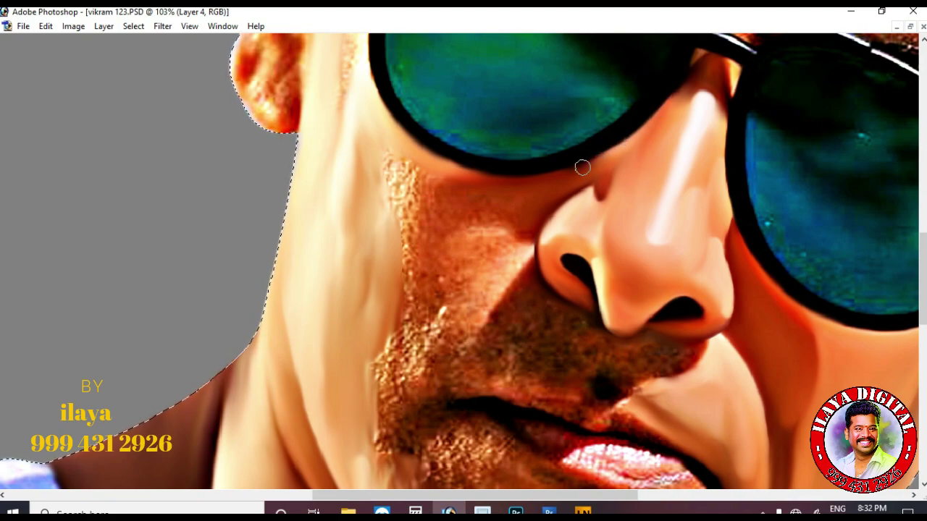
scroll(536, 184, down, 1)
key(F7)
key(F7)
key(F7)
click(794, 179)
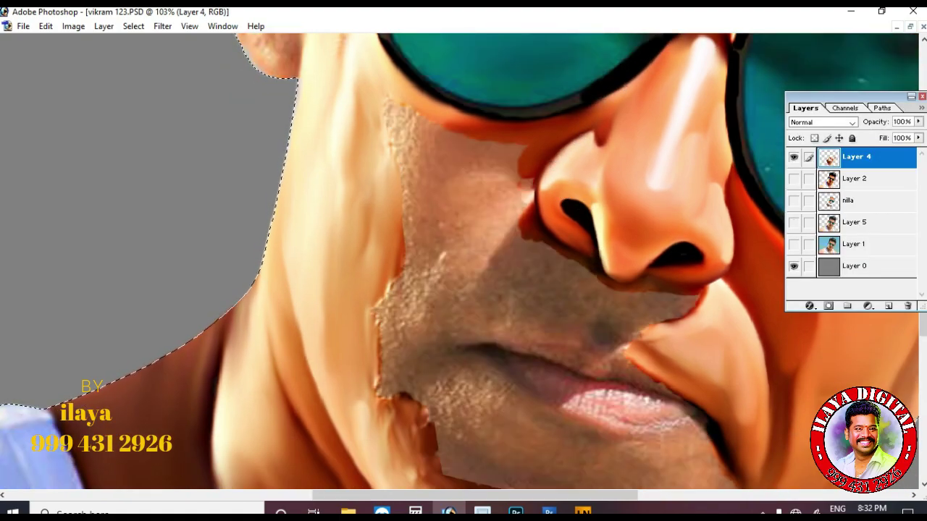
click(794, 178)
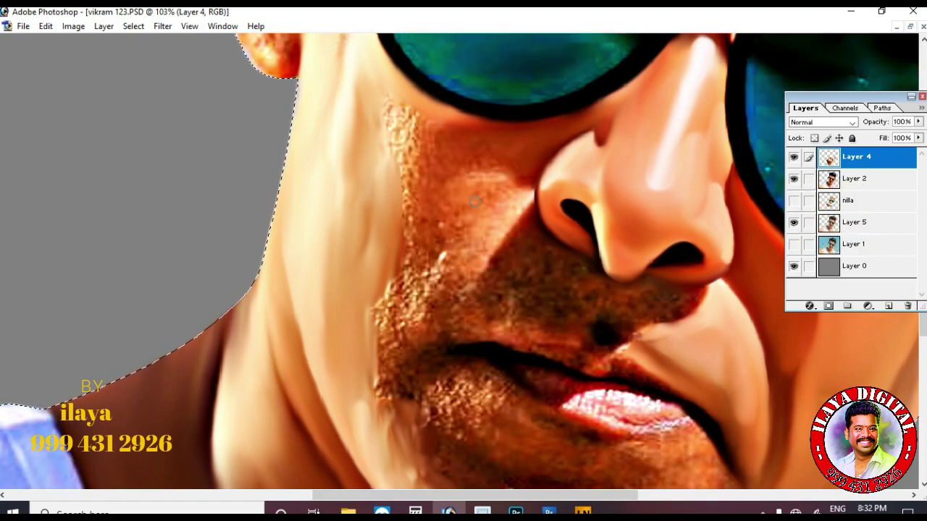
Smudge the dark moustache shadow between the nostril and upper lip, keeping its diagonal edge against the cheek crisp.
key(ctrl+plus)
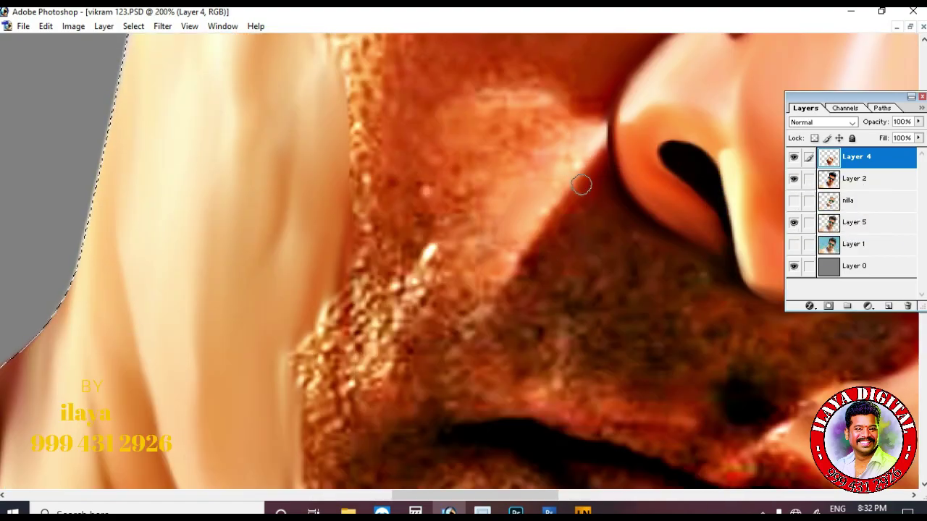
scroll(682, 267, down, 2)
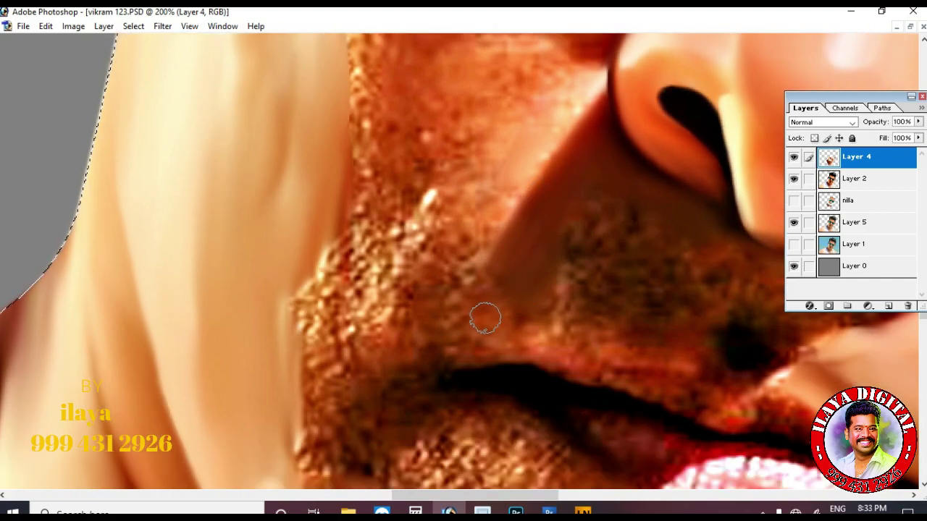
scroll(565, 330, down, 3)
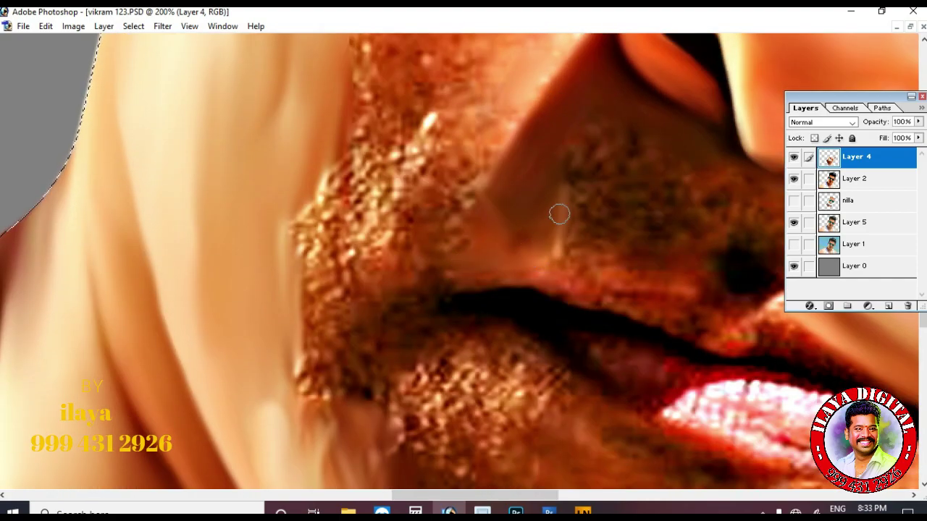
scroll(602, 254, up, 3)
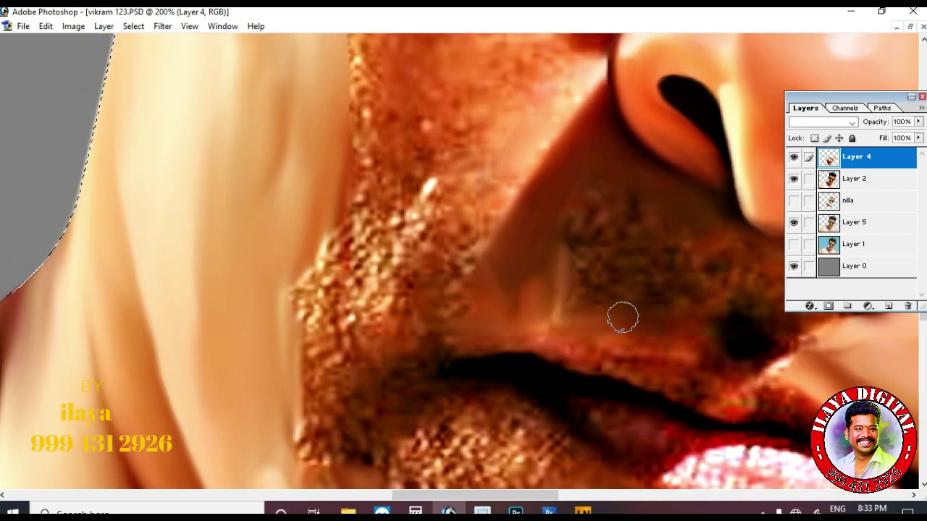
scroll(681, 231, down, 1)
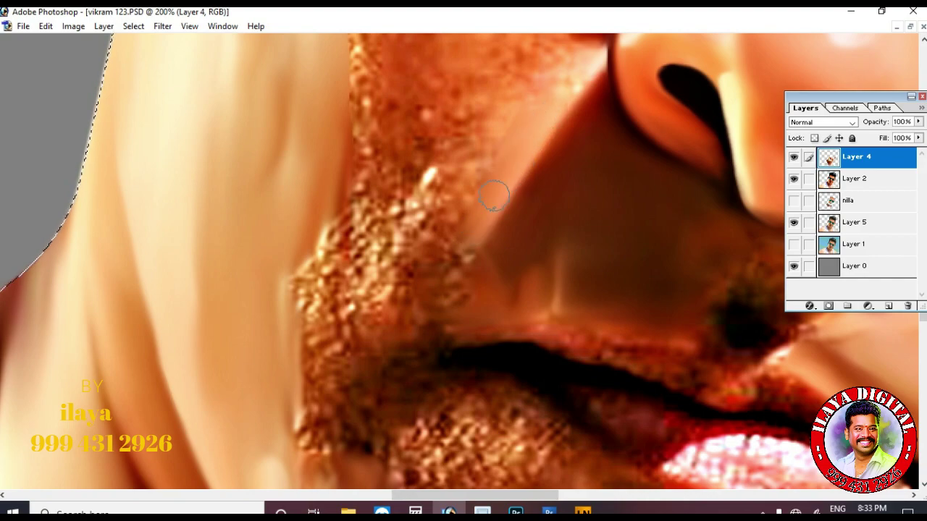
Smooth the diagonal highlight beside the nostril and the reddish-brown cheek under the sunglasses with a larger smudge brush.
scroll(565, 167, up, 5)
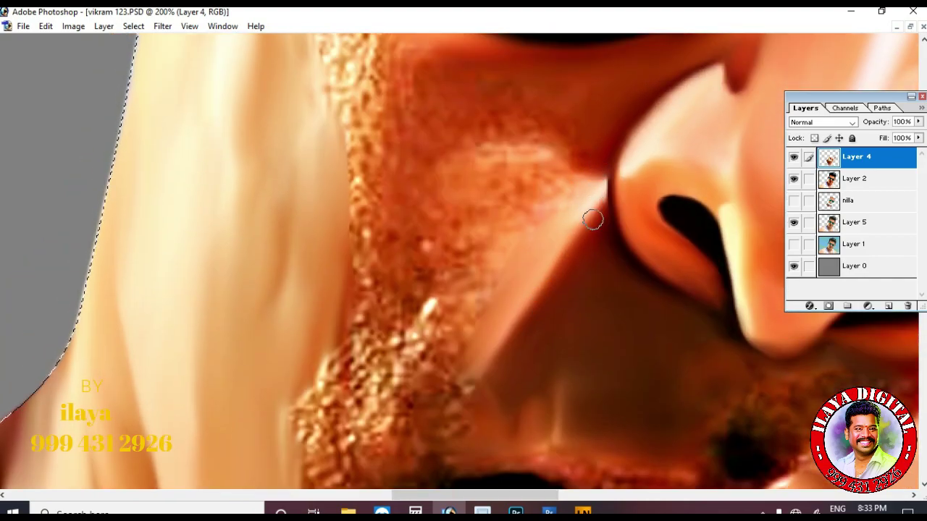
scroll(724, 137, up, 3)
key(bracketright)
key(bracketright)
key(bracketright)
drag(475, 114, 565, 126)
drag(454, 150, 559, 189)
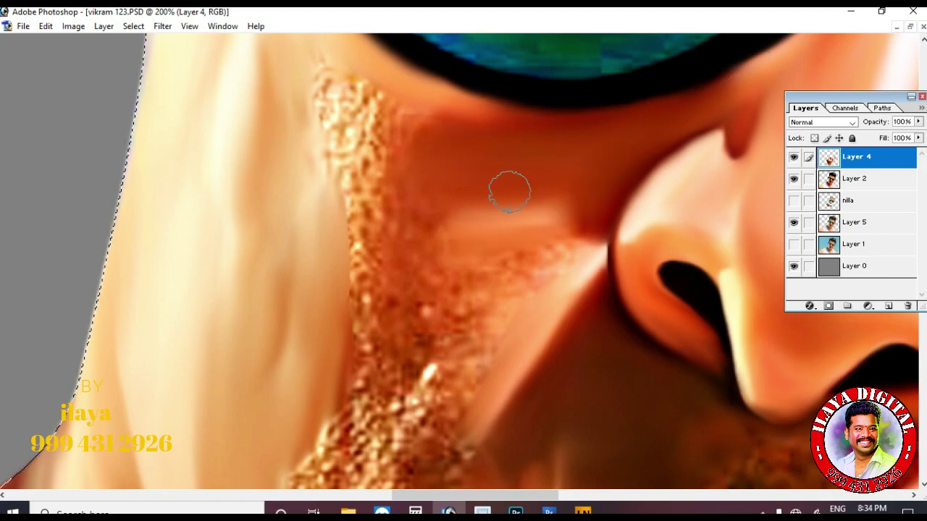
scroll(521, 194, down, 2)
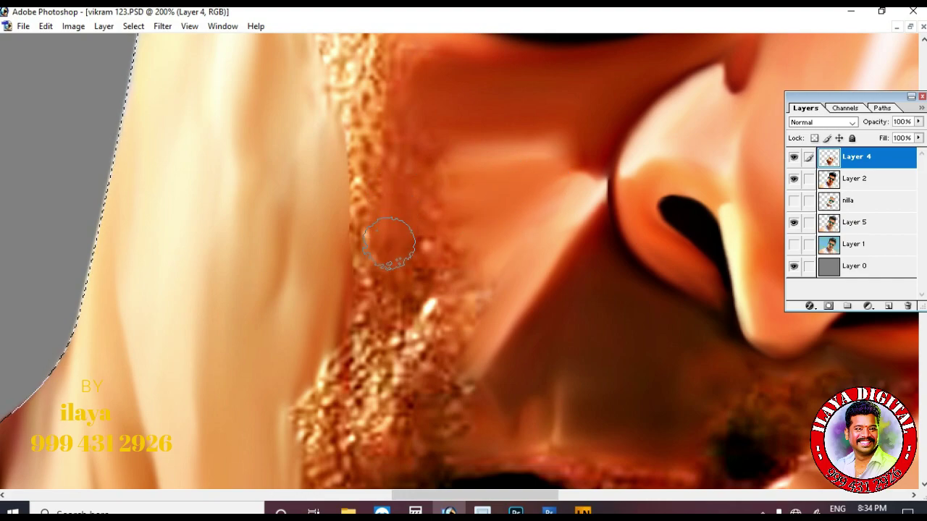
Smudge the golden speckled band between the pale outer cheek and the brown inner cheek up to the sunglasses rim.
scroll(384, 217, down, 2)
scroll(428, 179, up, 2)
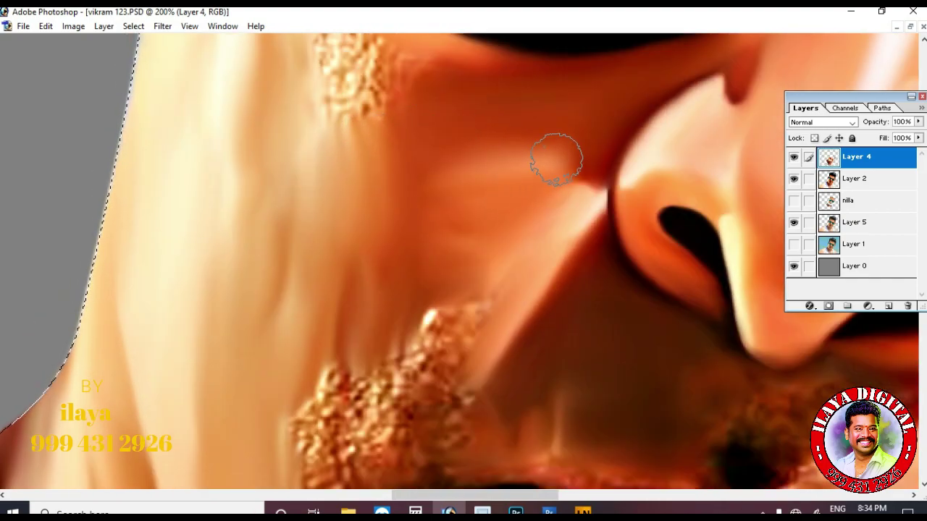
scroll(478, 194, up, 3)
mouse_move(305, 154)
mouse_down()
mouse_move(415, 192)
mouse_move(397, 173)
mouse_move(417, 177)
mouse_move(358, 234)
mouse_move(311, 194)
mouse_move(353, 246)
mouse_up()
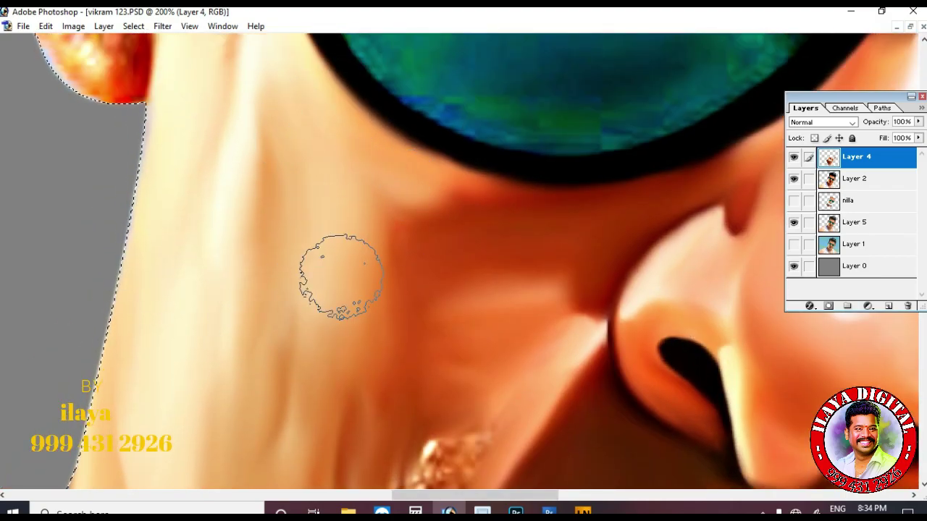
Smudge the stubble at the lower end of the cheek highlight toward the mouth corner with a smaller brush.
scroll(343, 292, down, 4)
scroll(672, 410, down, 3)
key(bracketleft)
key(bracketleft)
scroll(439, 224, down, 2)
mouse_move(429, 220)
mouse_down()
mouse_move(422, 184)
mouse_move(442, 147)
mouse_move(465, 154)
mouse_move(462, 204)
mouse_up()
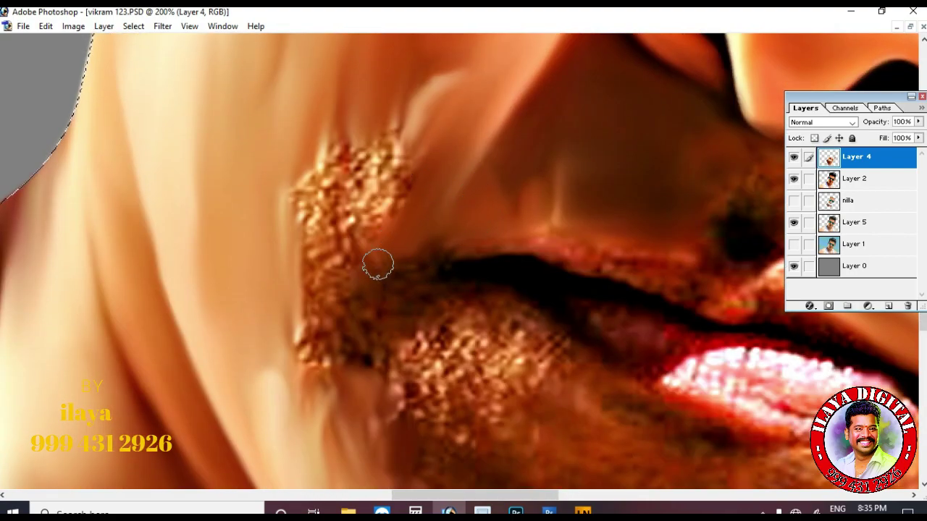
Blend the dark grain beside and below the mouth corner into the smooth jaw skin.
scroll(371, 296, down, 2)
mouse_move(312, 266)
mouse_down()
mouse_move(310, 319)
mouse_move(271, 309)
mouse_up()
mouse_move(351, 354)
mouse_down()
mouse_move(323, 338)
mouse_move(370, 340)
mouse_up()
scroll(370, 340, down, 1)
mouse_move(343, 304)
mouse_down()
mouse_move(333, 254)
mouse_move(335, 279)
mouse_up()
Smudge the brown skin below the lower lip in curved strokes along the crease above the chin.
scroll(337, 287, down, 1)
drag(384, 330, 443, 394)
scroll(451, 325, up, 1)
mouse_move(450, 326)
mouse_down()
mouse_move(417, 296)
mouse_move(510, 360)
mouse_move(676, 394)
mouse_move(624, 419)
mouse_move(564, 397)
mouse_up()
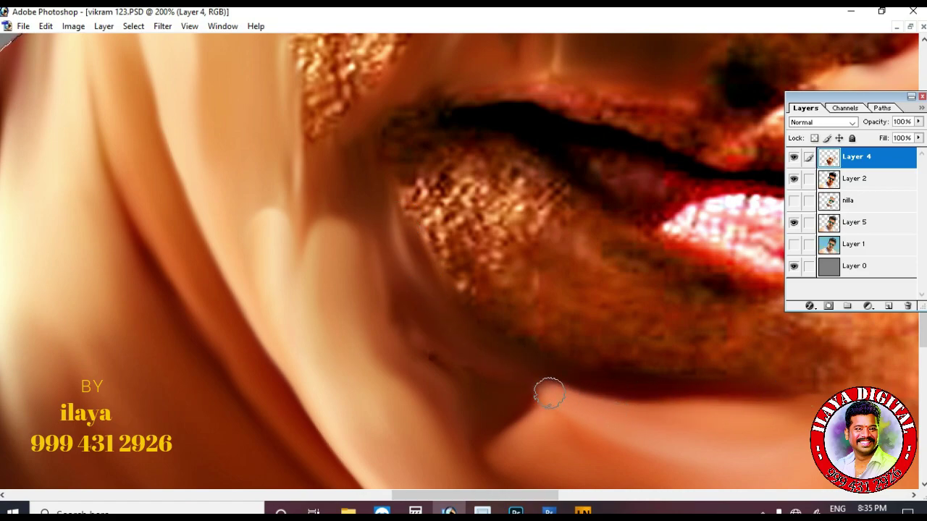
scroll(580, 405, up, 2)
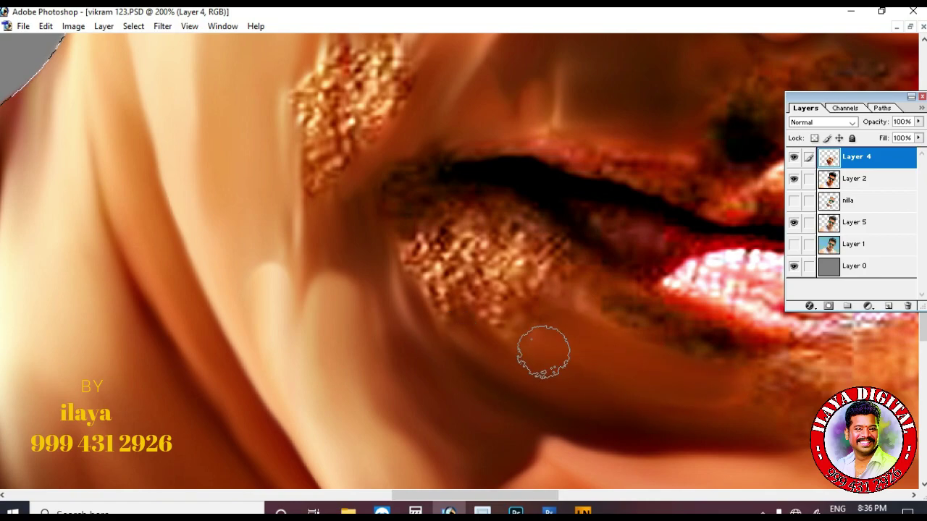
Smudge the remaining golden speckled patch on the cheek above the mouth corner into the surrounding skin.
scroll(427, 348, up, 5)
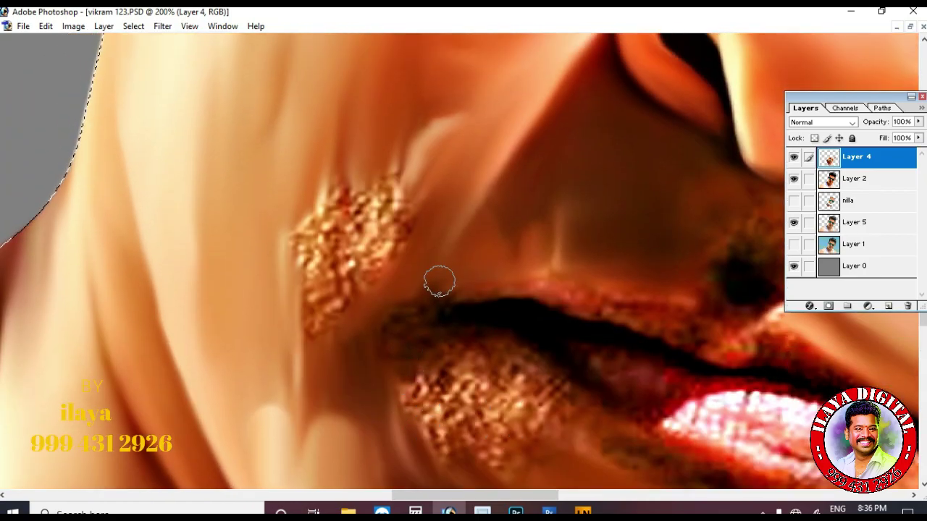
mouse_move(359, 333)
mouse_down()
mouse_move(291, 270)
mouse_move(314, 256)
mouse_move(317, 296)
mouse_move(322, 209)
mouse_move(304, 270)
mouse_move(318, 335)
mouse_up()
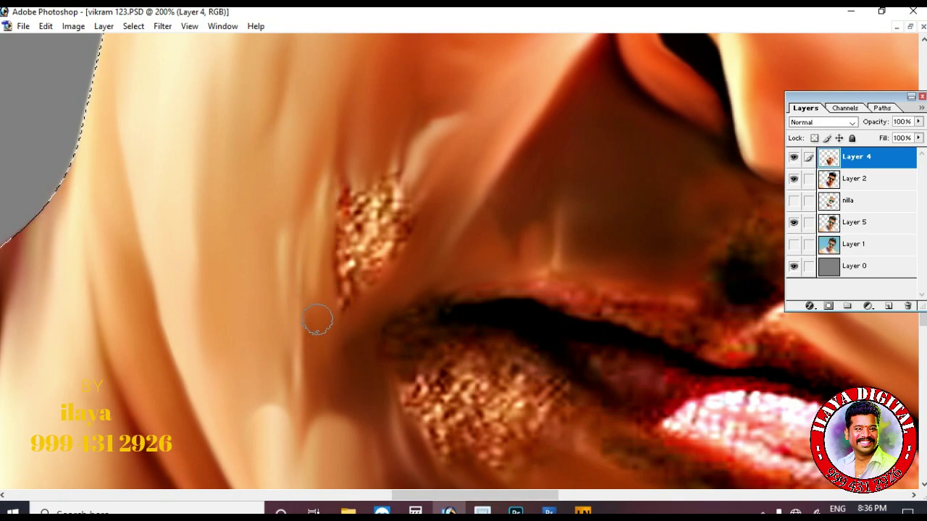
drag(391, 239, 430, 145)
mouse_move(377, 166)
mouse_down()
mouse_move(346, 275)
mouse_move(370, 287)
mouse_move(383, 273)
mouse_move(380, 304)
mouse_up()
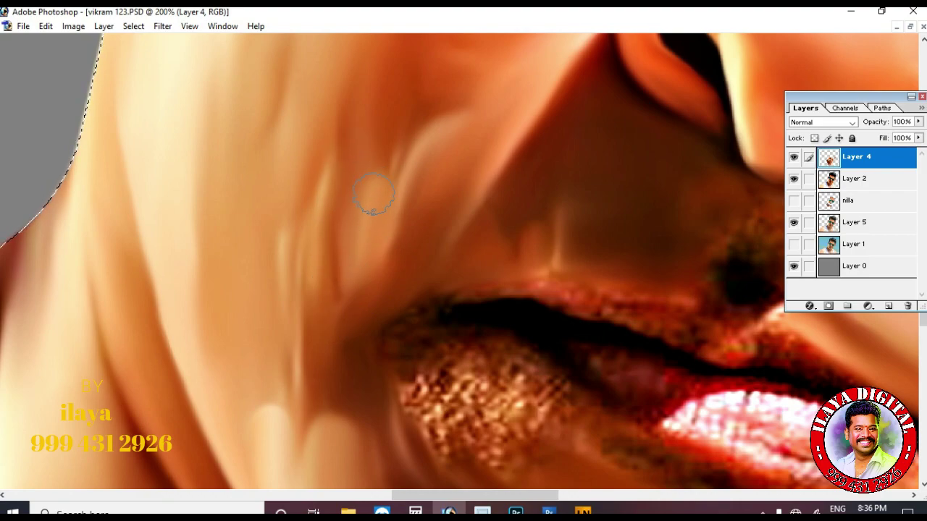
Soften the remaining streaks on the cheek between the sunglasses and the mouth corner.
key(ctrl+minus)
key(ctrl+minus)
scroll(408, 378, up, 1)
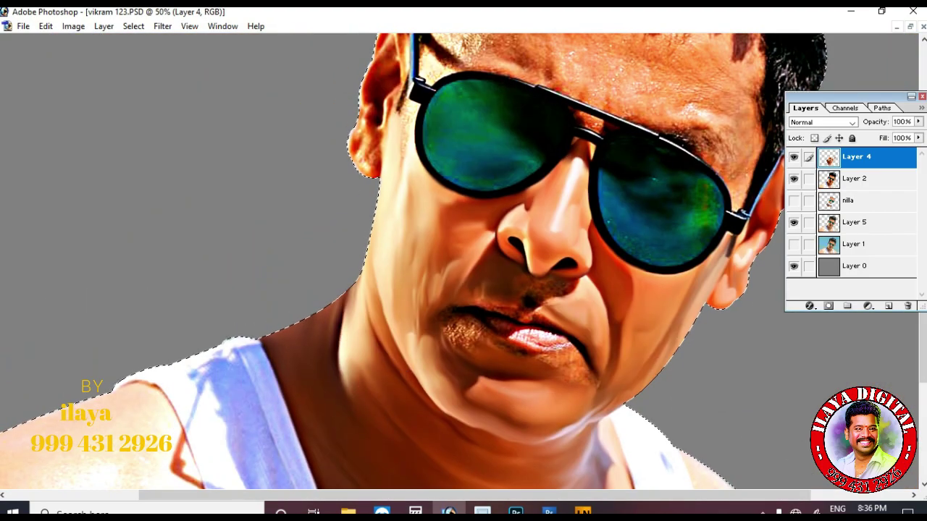
drag(391, 275, 551, 451)
scroll(390, 328, up, 3)
scroll(391, 210, up, 1)
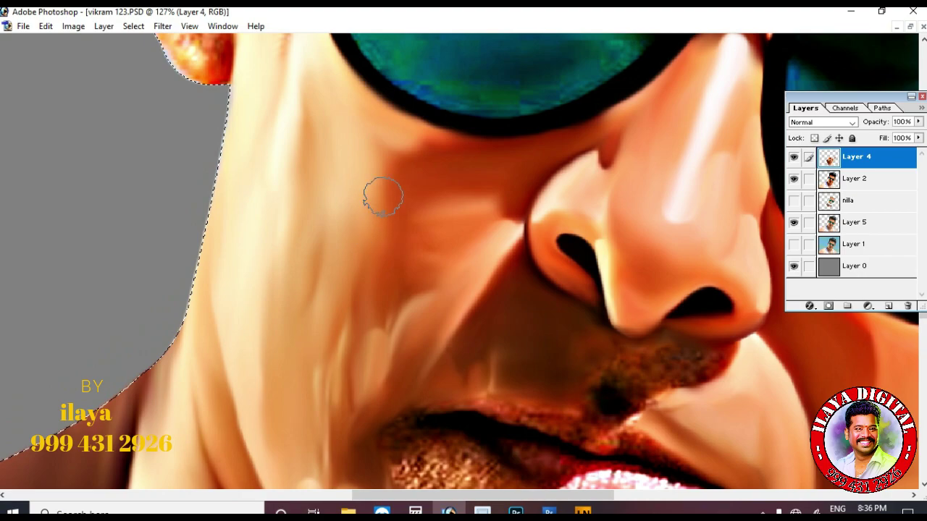
scroll(341, 232, down, 2)
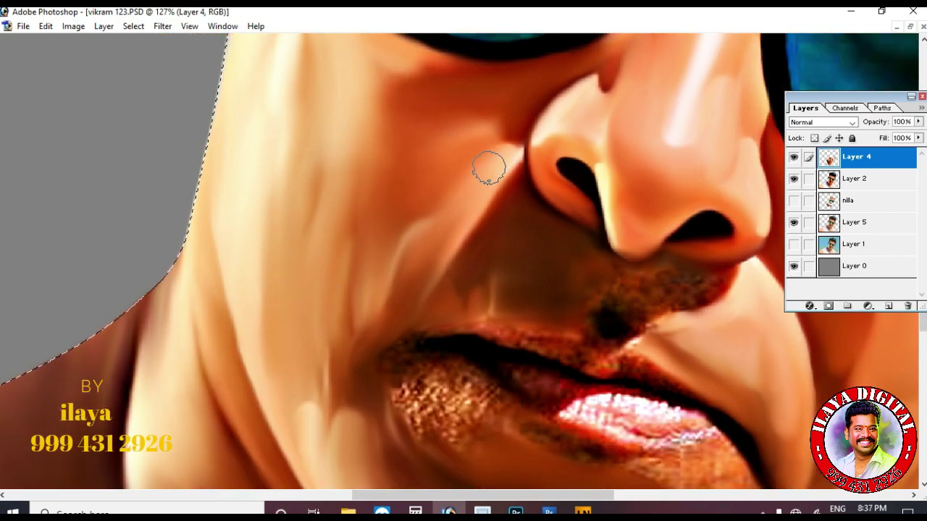
scroll(420, 152, up, 1)
scroll(340, 139, down, 2)
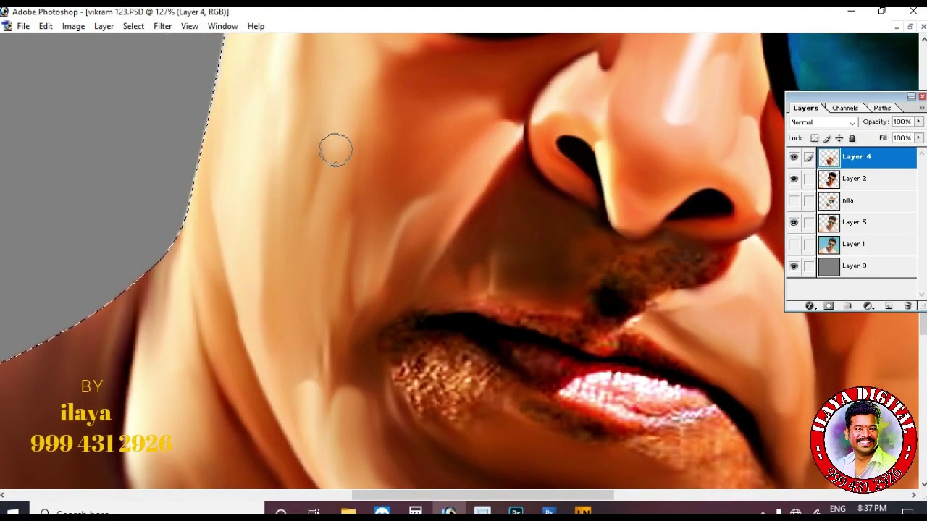
scroll(336, 138, down, 2)
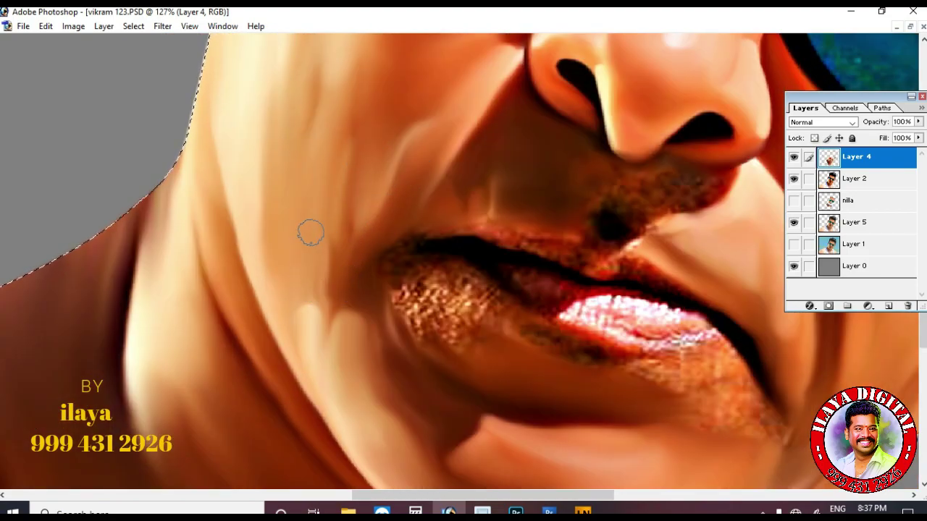
scroll(384, 312, down, 2)
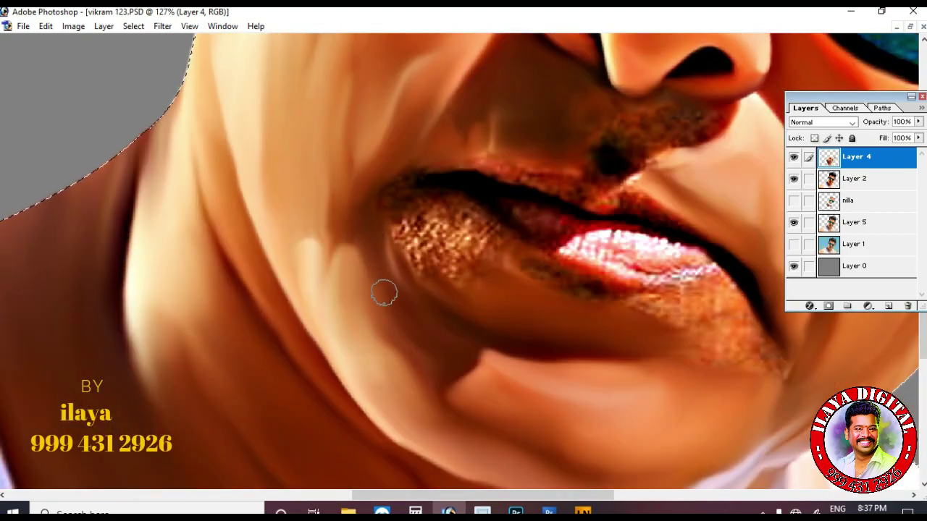
Blend the chin crease and the pointed end of the pale chin highlight with a larger smudge brush.
key(bracketright)
mouse_move(515, 376)
mouse_down()
mouse_move(477, 351)
mouse_move(640, 375)
mouse_move(536, 370)
mouse_move(630, 354)
mouse_up()
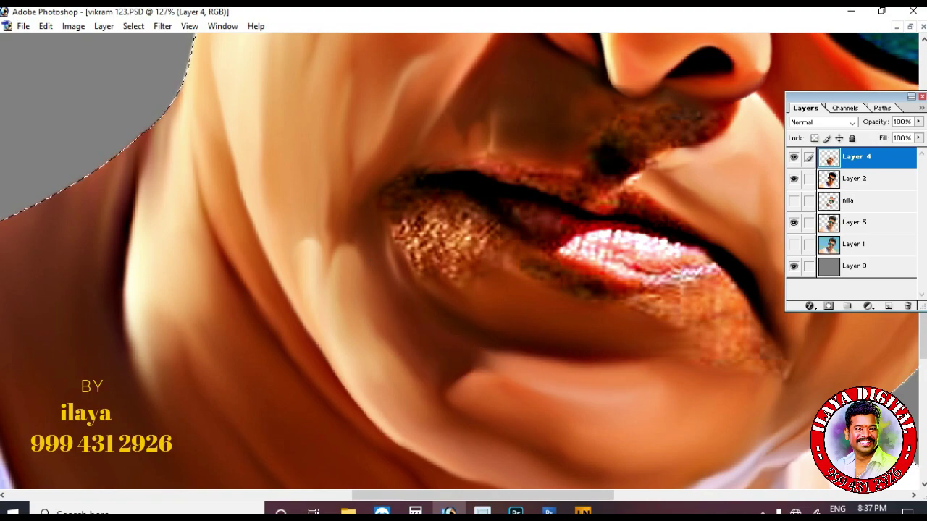
key(bracketright)
drag(458, 391, 486, 394)
scroll(499, 358, down, 1)
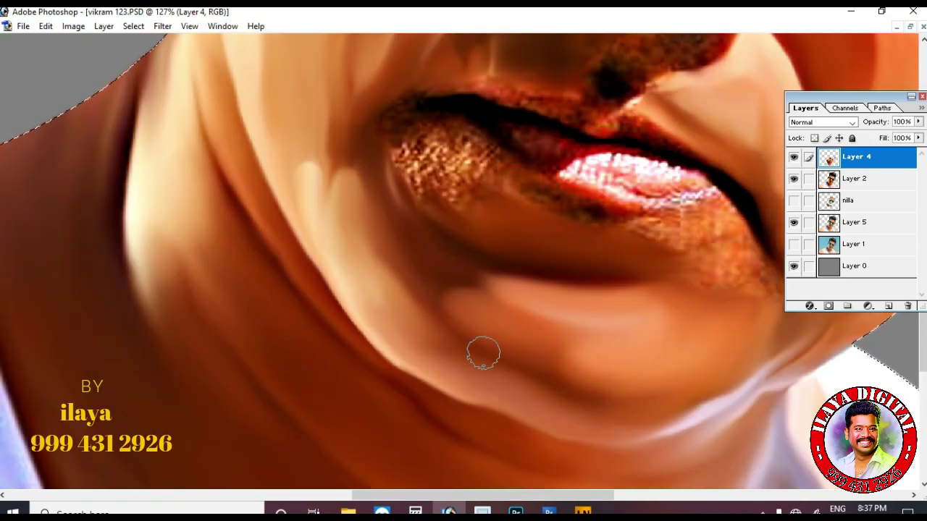
Smudge the speckled patch below the mouth corner and the stubble under the lower lip across to the opposite corner.
scroll(660, 365, right, 4)
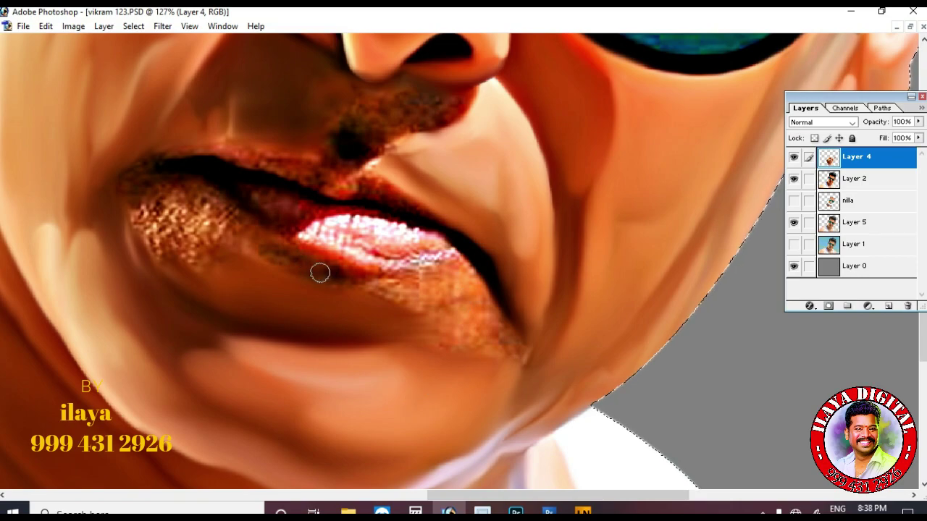
key(Tab)
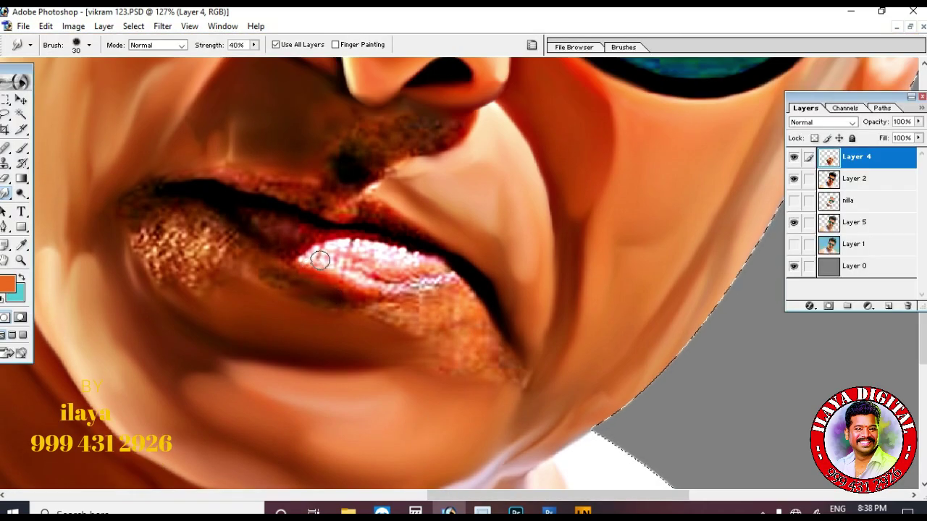
mouse_move(188, 255)
mouse_down()
mouse_move(172, 231)
mouse_move(142, 239)
mouse_move(163, 245)
mouse_up()
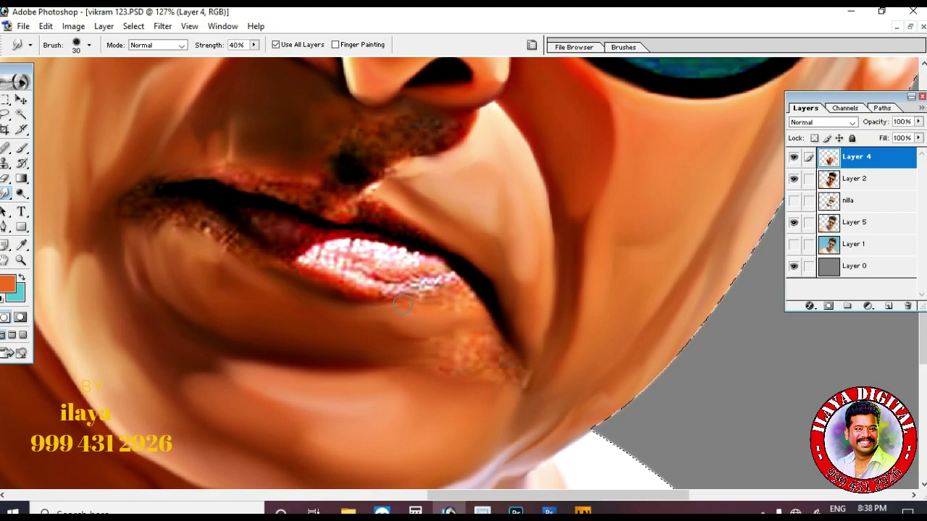
mouse_move(352, 302)
mouse_down()
mouse_move(446, 288)
mouse_move(522, 365)
mouse_move(520, 398)
mouse_move(520, 378)
mouse_up()
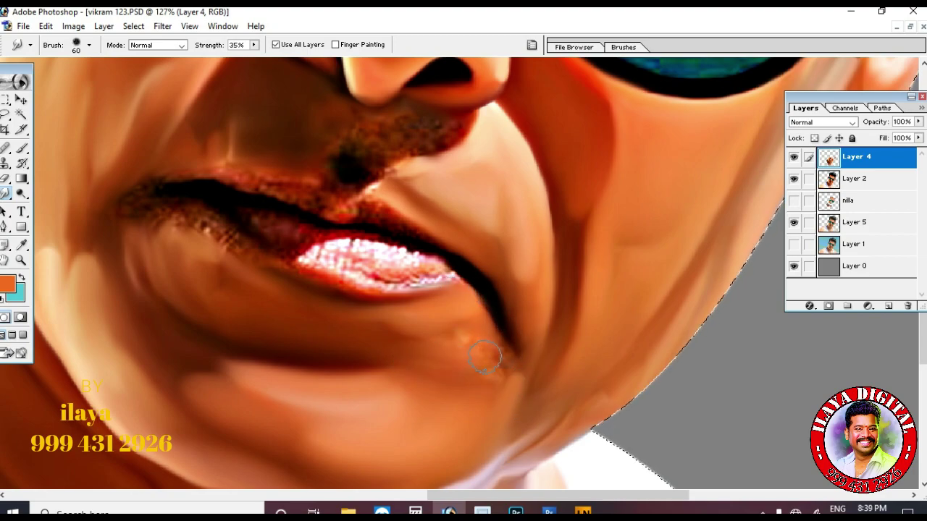
key([)
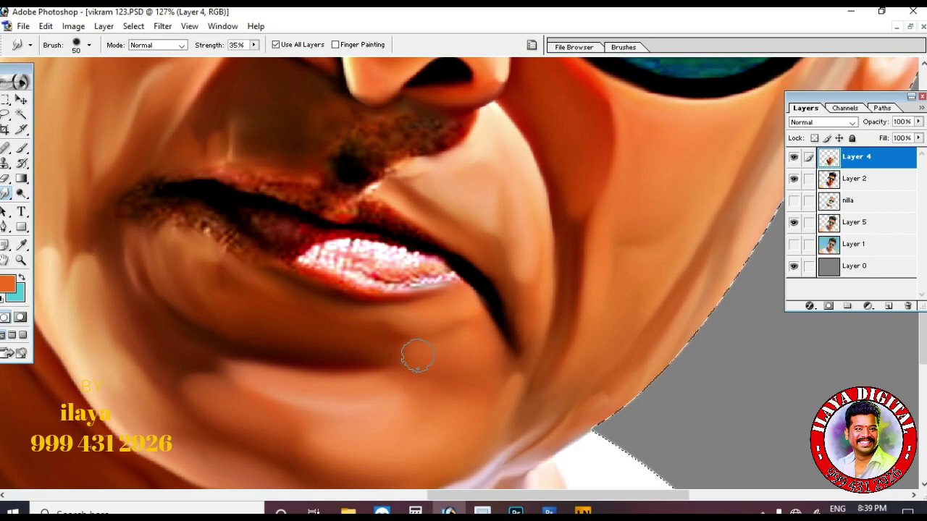
Smudge the grainy outer edges of the lower and upper lip near the dark mouth corner, reducing the brush to size 10.
scroll(350, 370, up, 2)
key(ctrl+plus)
scroll(486, 346, left, 5)
key(bracketleft)
key(bracketleft)
scroll(484, 314, down, 2)
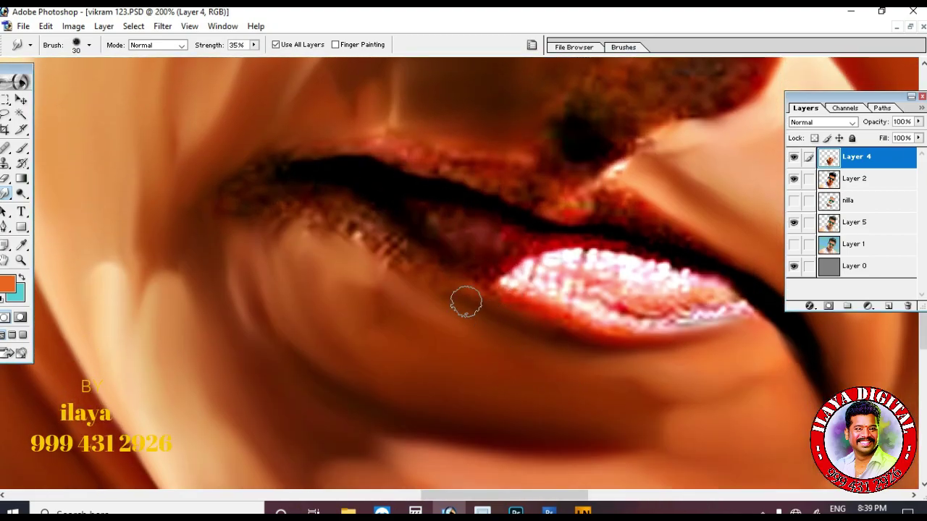
mouse_move(494, 301)
mouse_down()
mouse_move(620, 339)
mouse_move(521, 307)
mouse_move(362, 189)
mouse_move(527, 300)
mouse_move(584, 317)
mouse_up()
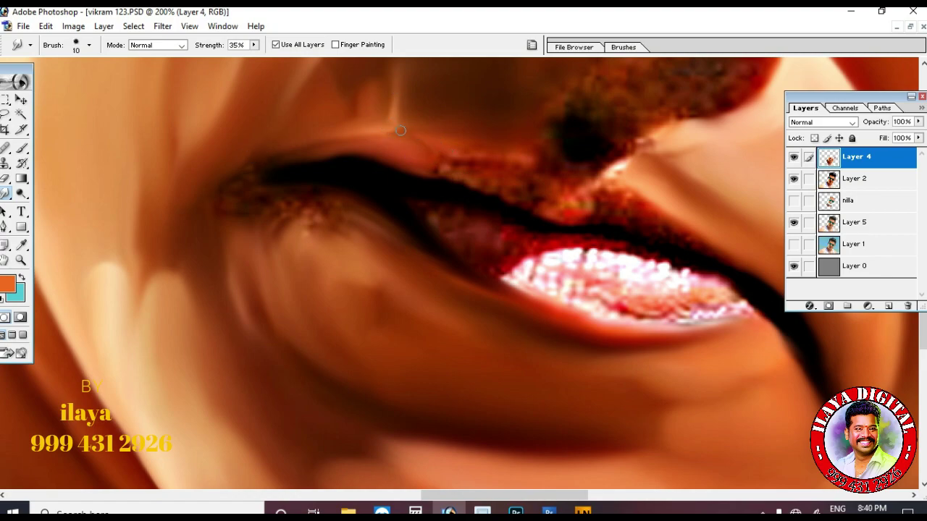
Smudge the moustache stubble under the nose into smooth brown skin with a size 30 to 40 brush at 35% strength.
scroll(590, 209, up, 2)
key(bracketright)
key(bracketright)
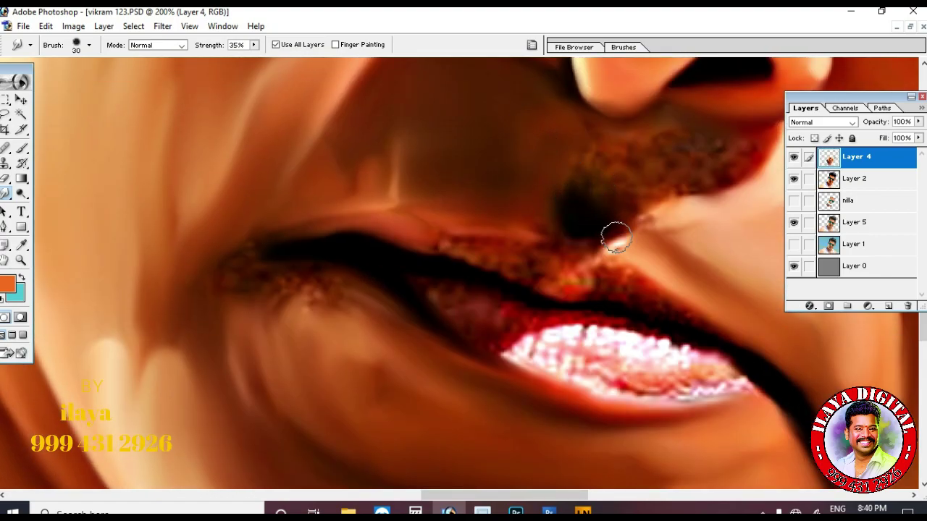
scroll(660, 238, up, 2)
mouse_move(608, 221)
mouse_down()
mouse_move(575, 213)
mouse_move(621, 244)
mouse_move(599, 197)
mouse_move(695, 192)
mouse_move(716, 213)
mouse_move(636, 265)
mouse_up()
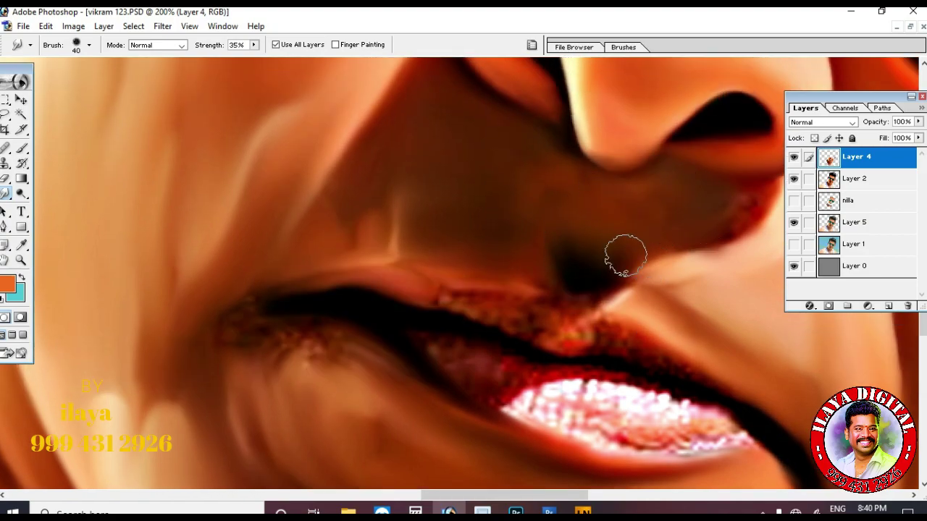
scroll(570, 211, right, 4)
mouse_move(608, 218)
mouse_down()
mouse_move(627, 204)
mouse_move(597, 233)
mouse_move(650, 209)
mouse_up()
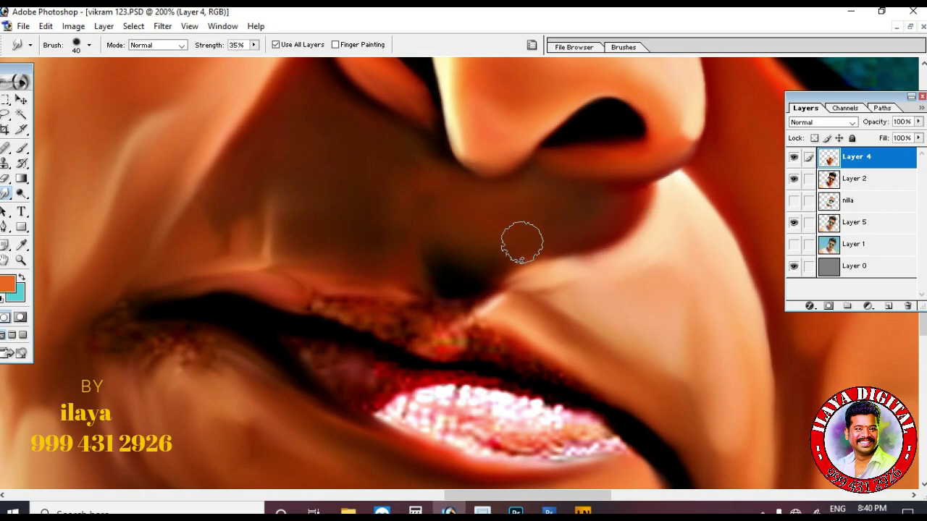
Smudge the grainy dark red middle of the upper lip along the black mouth line with a size 20 brush.
drag(463, 274, 590, 182)
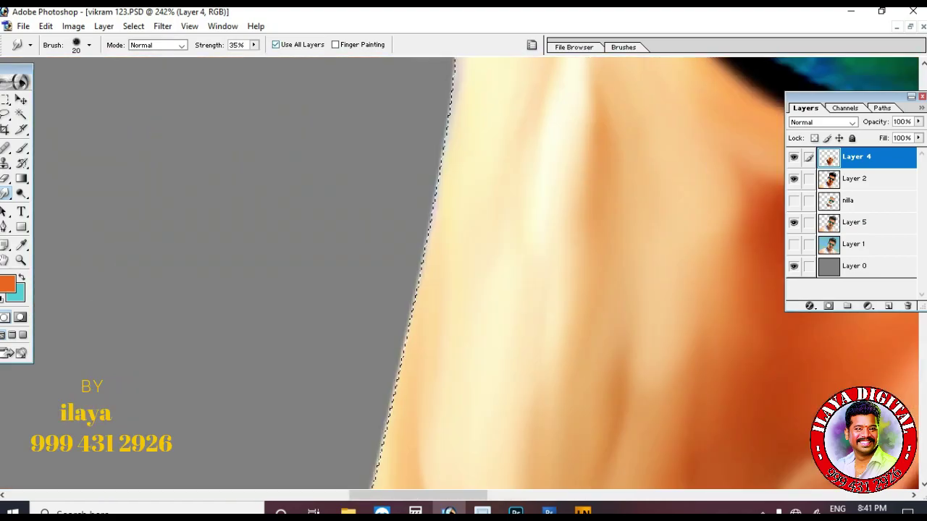
drag(753, 384, 311, 239)
drag(310, 345, 412, 74)
key(bracketleft)
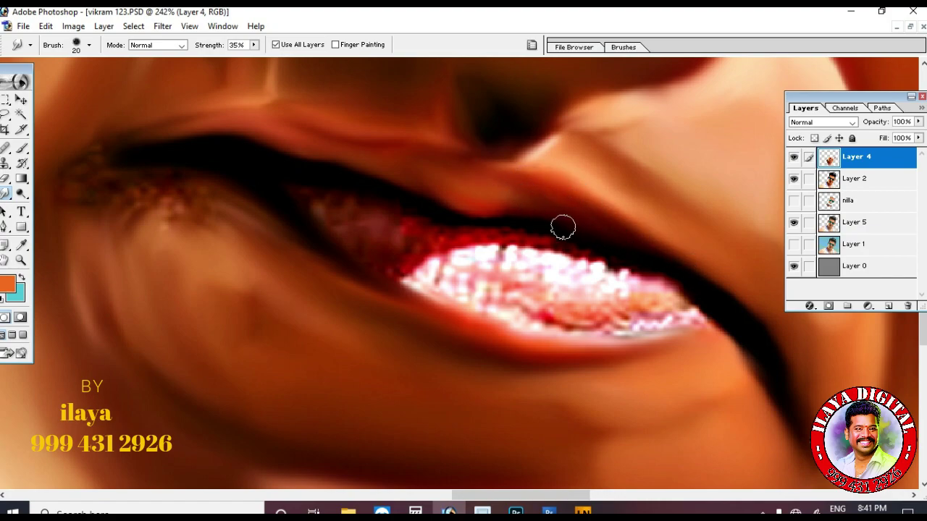
Blend the last grain at the shaded mouth corner and just below it with the brush at sizes 30 and 40.
mouse_move(171, 222)
mouse_down()
mouse_move(436, 187)
mouse_move(436, 203)
mouse_up()
key(bracketright)
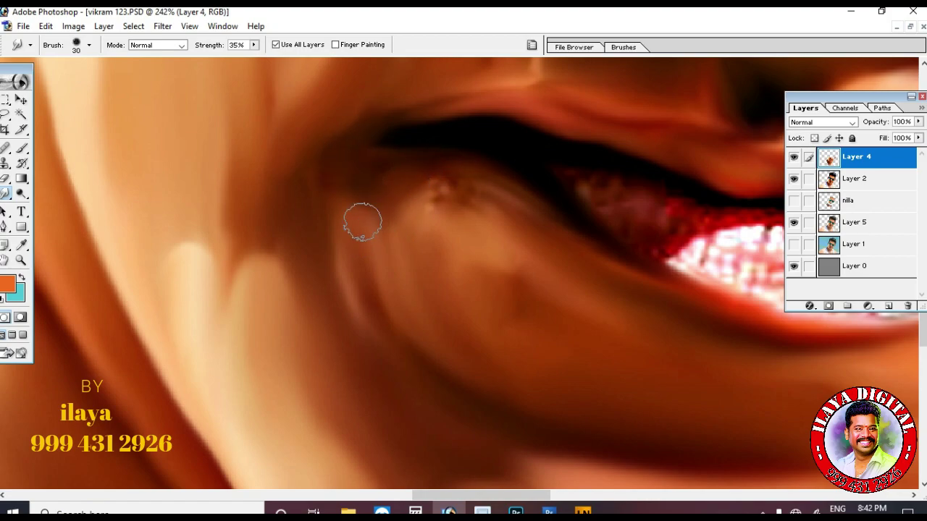
drag(435, 195, 522, 224)
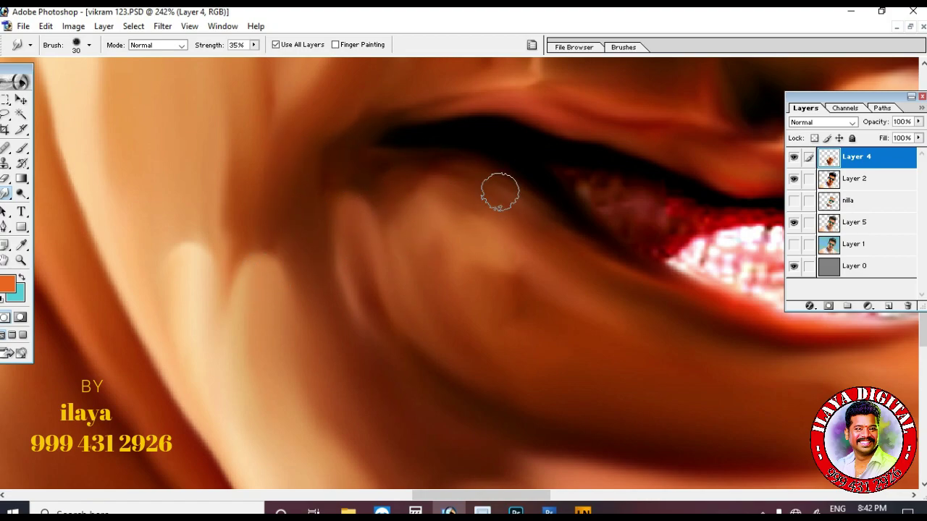
key(bracketright)
mouse_move(417, 201)
mouse_down()
mouse_move(493, 218)
mouse_move(484, 284)
mouse_up()
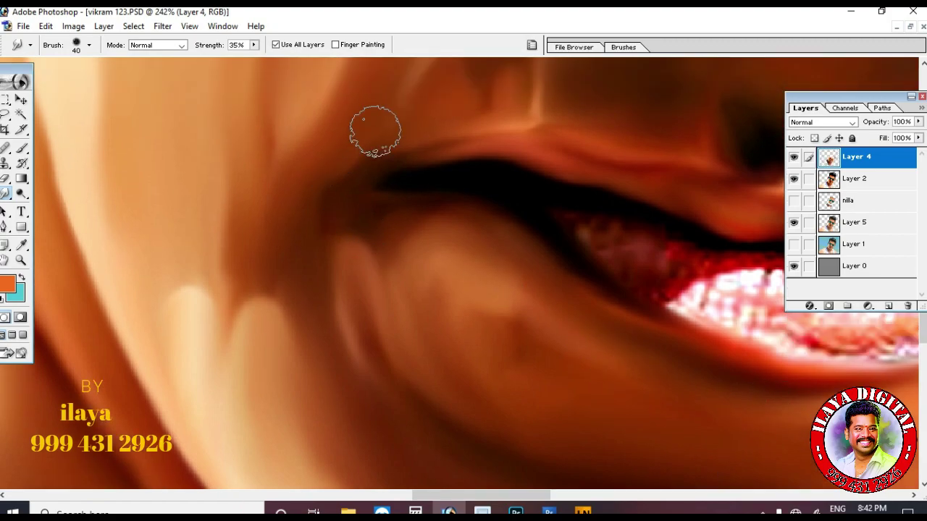
Smudge the speckled white and pink lip highlight lengthwise with a size 10 brush at 60% strength.
drag(855, 319, 437, 320)
key(ctrl+plus)
key(bracketleft)
key(bracketleft)
scroll(422, 346, down, 2)
scroll(405, 318, left, 1)
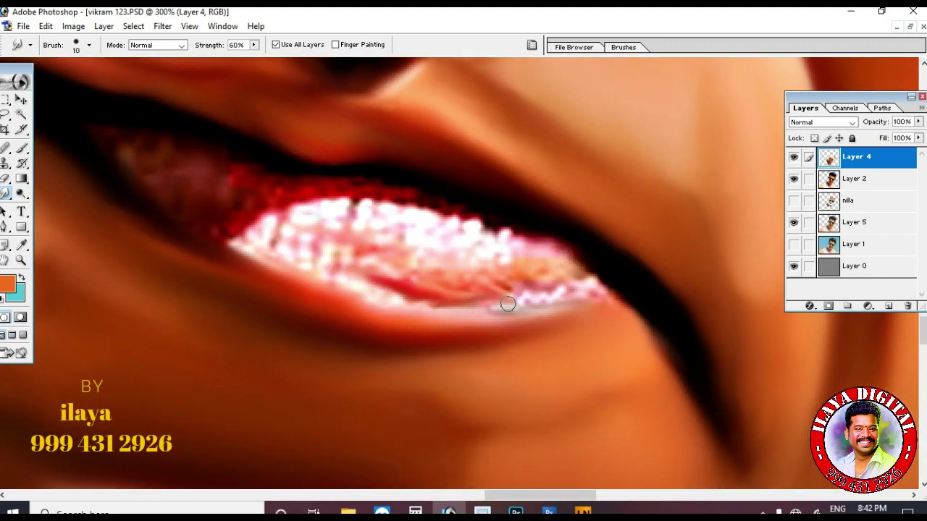
drag(523, 286, 595, 288)
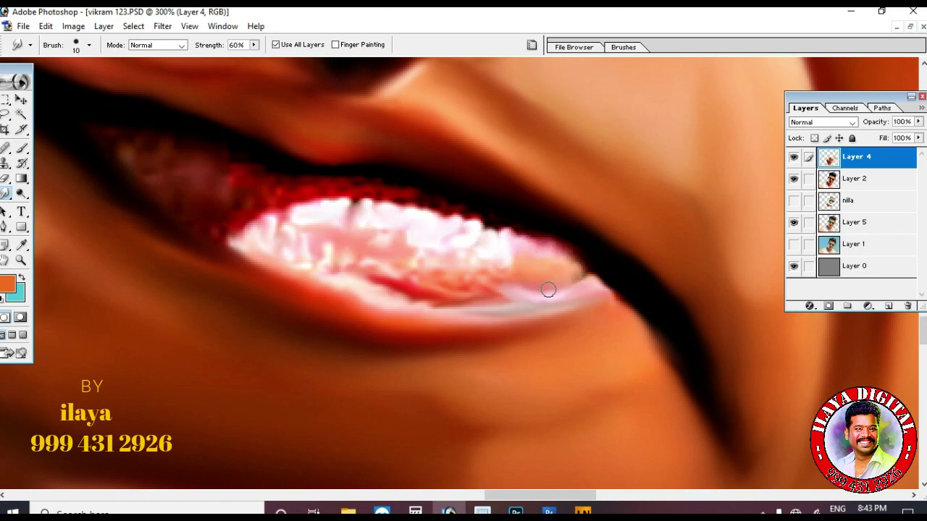
mouse_move(493, 255)
mouse_down()
mouse_move(423, 252)
mouse_move(470, 244)
mouse_move(360, 219)
mouse_up()
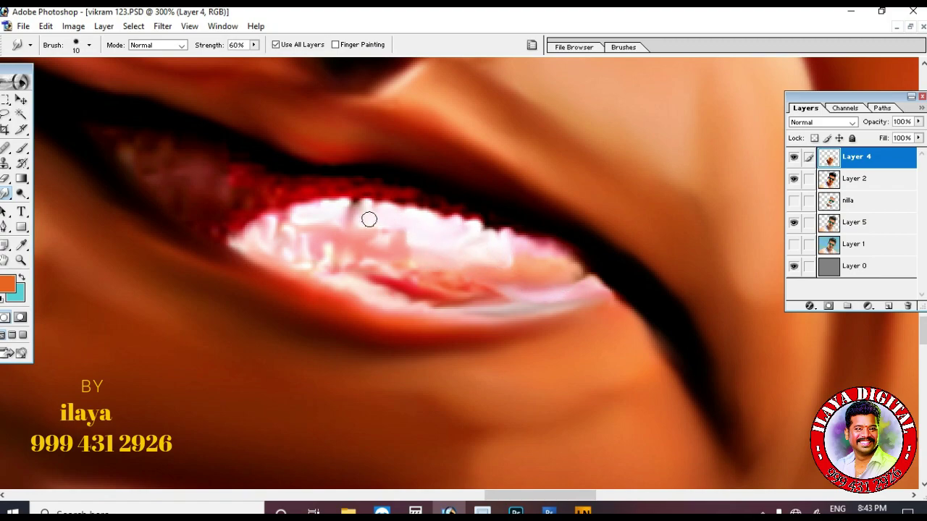
Soften the pale lip highlight at 35% strength and smudge the grainy red rim above it.
key(bracketright)
key(bracketright)
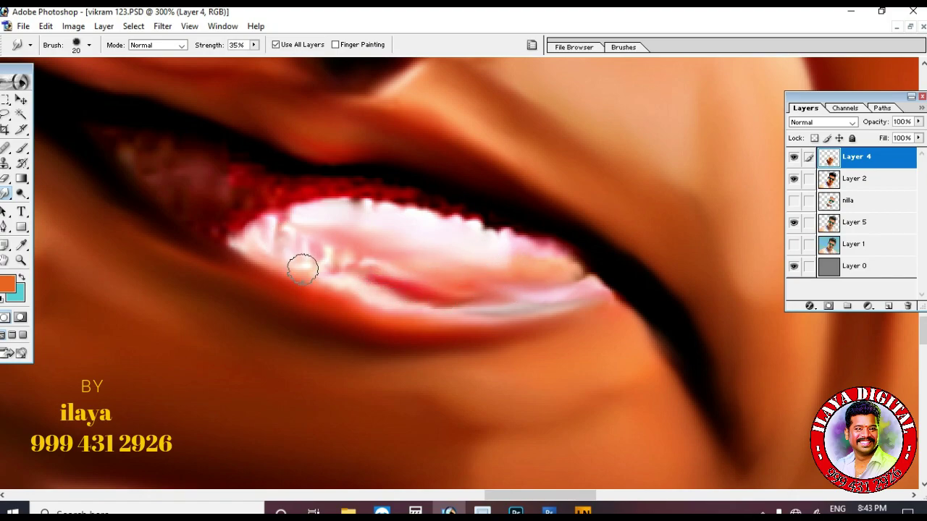
scroll(337, 272, up, 2)
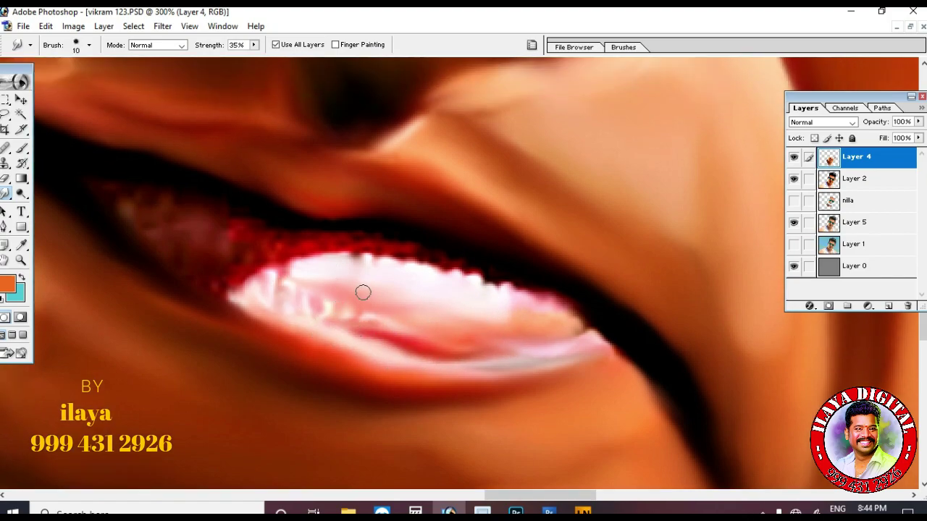
key(bracketright)
mouse_move(333, 250)
mouse_down()
mouse_move(470, 277)
mouse_move(575, 317)
mouse_up()
mouse_move(288, 239)
mouse_down()
mouse_move(393, 247)
mouse_move(378, 262)
mouse_move(424, 268)
mouse_up()
Smudge the dark maroon part of the lip between the mouth corner and the pale highlight with a size 20 brush.
drag(254, 339, 482, 324)
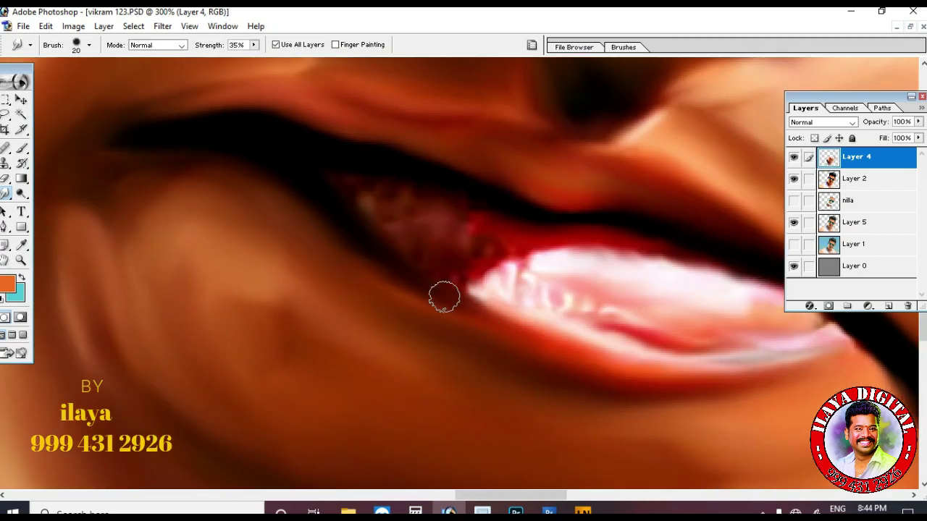
scroll(464, 311, up, 2)
mouse_move(507, 275)
mouse_down()
mouse_move(492, 318)
mouse_move(463, 331)
mouse_move(402, 299)
mouse_up()
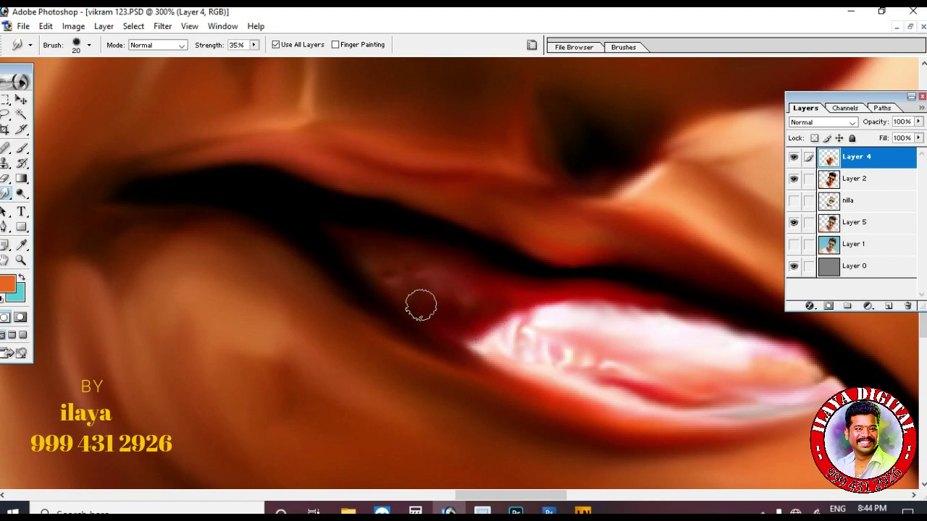
Review the smudged mouth and lower face within the whole portrait.
key(ctrl+minus)
key(ctrl+minus)
key(ctrl+minus)
key(ctrl+minus)
key(ctrl+minus)
key(ctrl+minus)
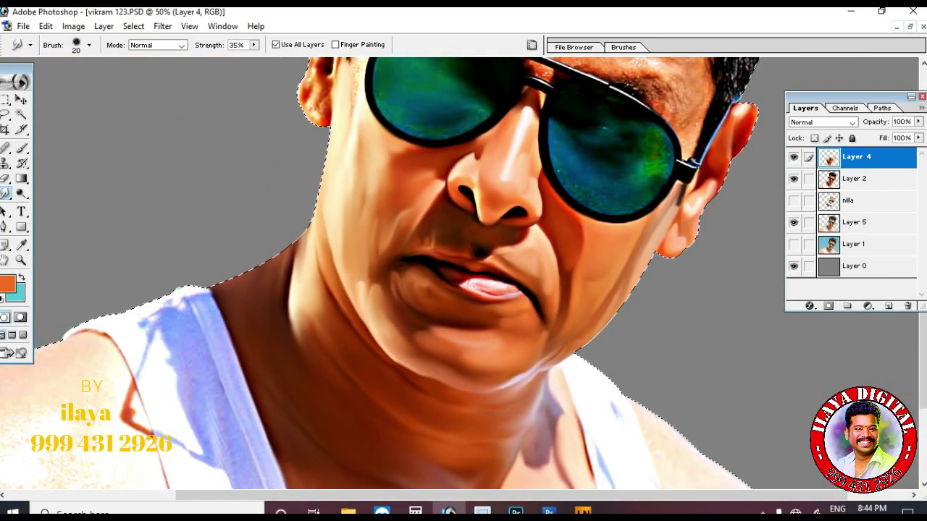
key(ctrl+plus)
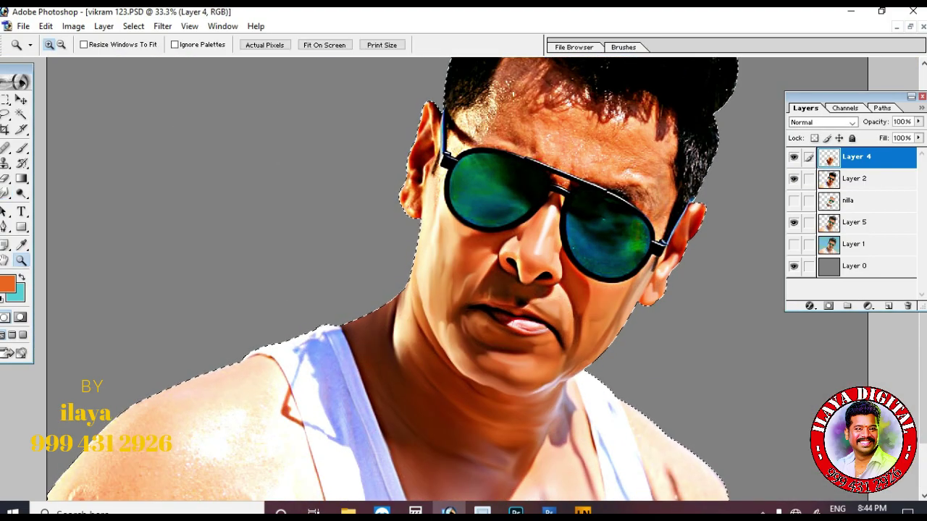
Examine the smudged nose and mouth area up close and within the whole portrait.
drag(467, 269, 603, 360)
key(ctrl+plus)
key(ctrl+plus)
key(bracketright)
key(bracketright)
key(ctrl+minus)
key(ctrl+minus)
key(ctrl+minus)
key(ctrl+minus)
key(ctrl+minus)
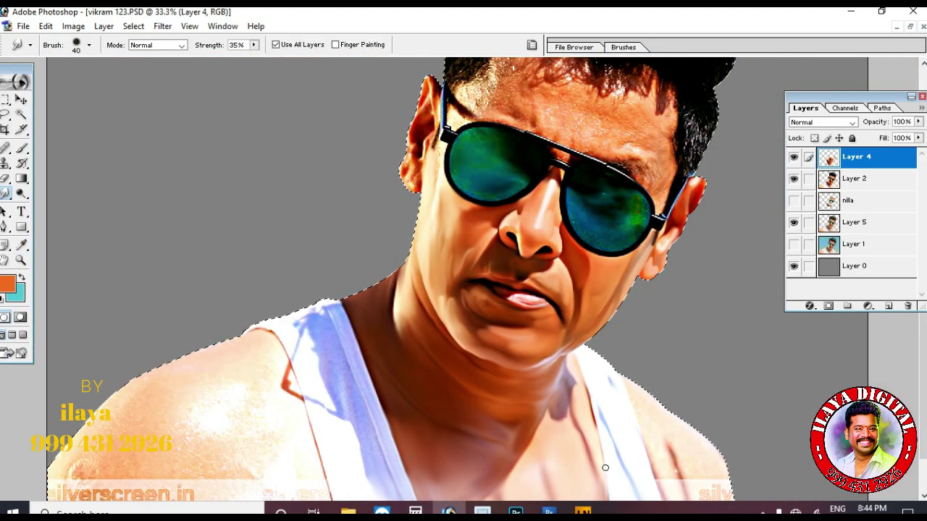
Smudge the inner folds of the left ear and the cheek edge beside it at 40% strength.
scroll(604, 468, up, 1)
key(z)
click(444, 233)
click(444, 233)
click(444, 233)
click(444, 233)
scroll(405, 268, down, 4)
key(r)
key(bracketright)
mouse_move(337, 261)
mouse_down()
mouse_move(342, 215)
mouse_move(310, 284)
mouse_move(341, 181)
mouse_move(342, 225)
mouse_move(364, 198)
mouse_move(371, 150)
mouse_move(439, 132)
mouse_move(412, 216)
mouse_move(392, 240)
mouse_move(383, 153)
mouse_move(372, 152)
mouse_move(382, 282)
mouse_move(407, 164)
mouse_move(463, 144)
mouse_move(467, 101)
mouse_up()
Smooth the left earlobe's outline and its grainy highlight with a size 30 brush at 40% strength.
scroll(397, 237, down, 2)
scroll(469, 88, up, 2)
scroll(469, 88, down, 2)
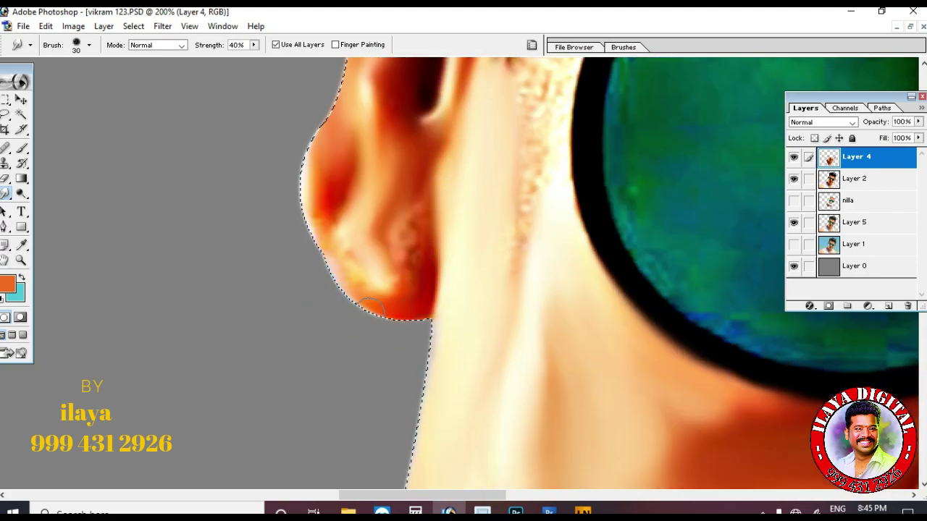
mouse_move(354, 304)
mouse_down()
mouse_move(437, 315)
mouse_move(352, 258)
mouse_move(366, 263)
mouse_move(324, 225)
mouse_up()
mouse_move(413, 235)
mouse_down()
mouse_move(418, 278)
mouse_move(391, 266)
mouse_up()
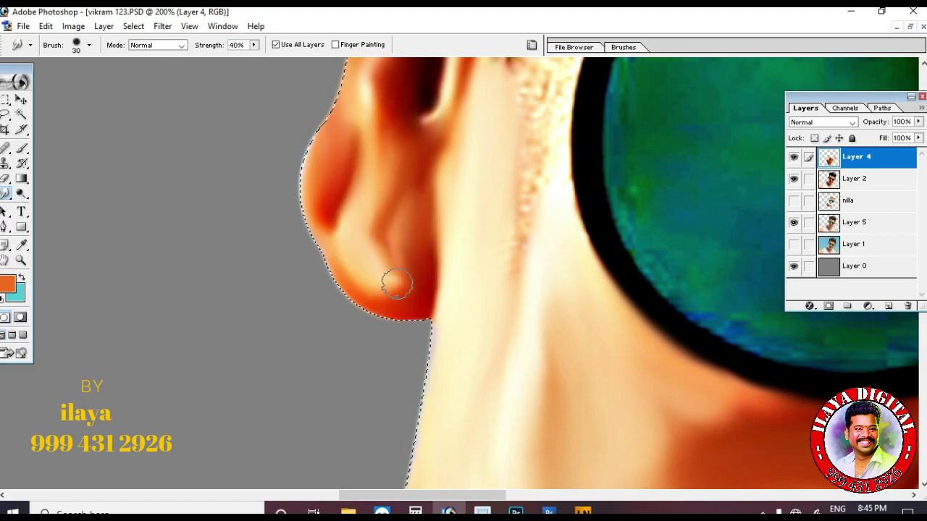
Smudge the speckled pale skin between the left ear and the sunglasses lens downward with a size 20 brush.
scroll(543, 230, up, 3)
scroll(543, 230, down, 2)
key(bracketright)
key(bracketright)
mouse_move(535, 203)
mouse_down()
mouse_move(541, 110)
mouse_move(497, 304)
mouse_up()
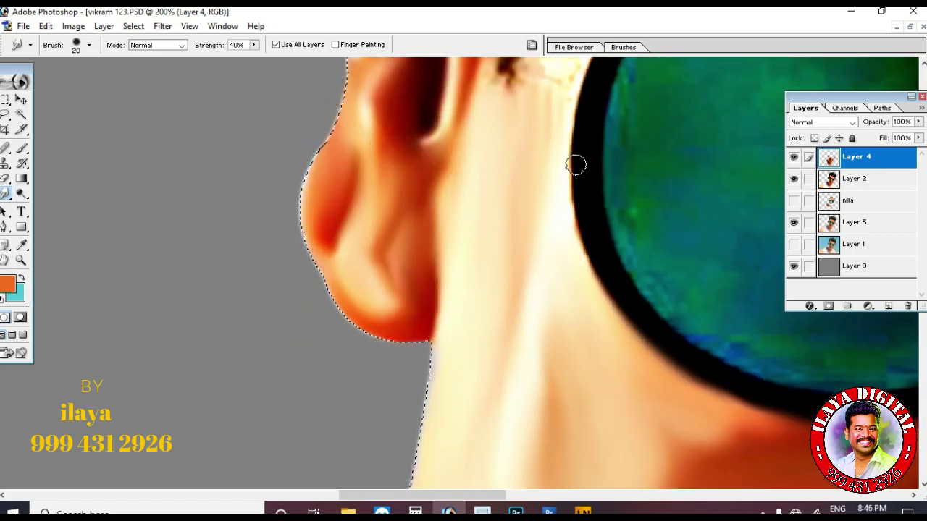
Smudge the dark sideburn tip and the speckled skin beneath the sunglasses hinge with a size 20 brush.
scroll(546, 211, up, 3)
mouse_move(494, 254)
mouse_down()
mouse_move(497, 175)
mouse_move(483, 222)
mouse_up()
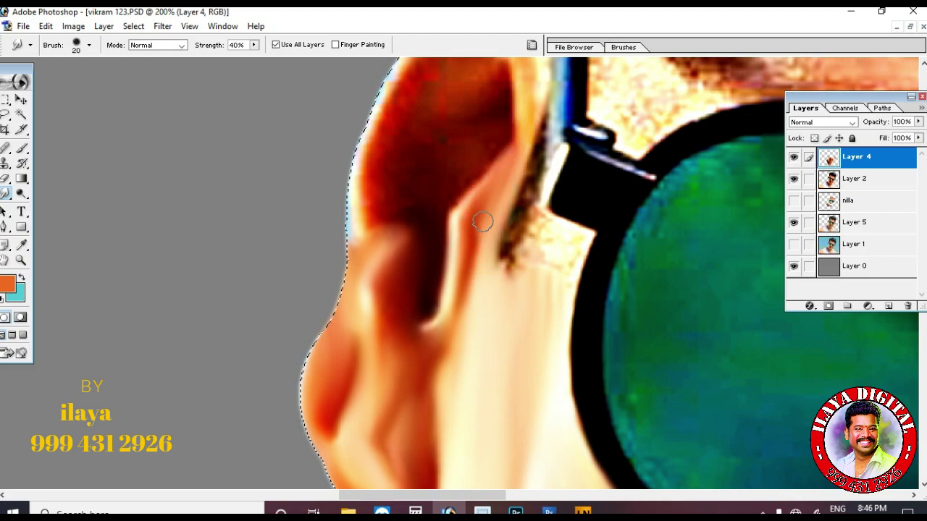
key(bracketright)
key(bracketleft)
drag(544, 98, 494, 262)
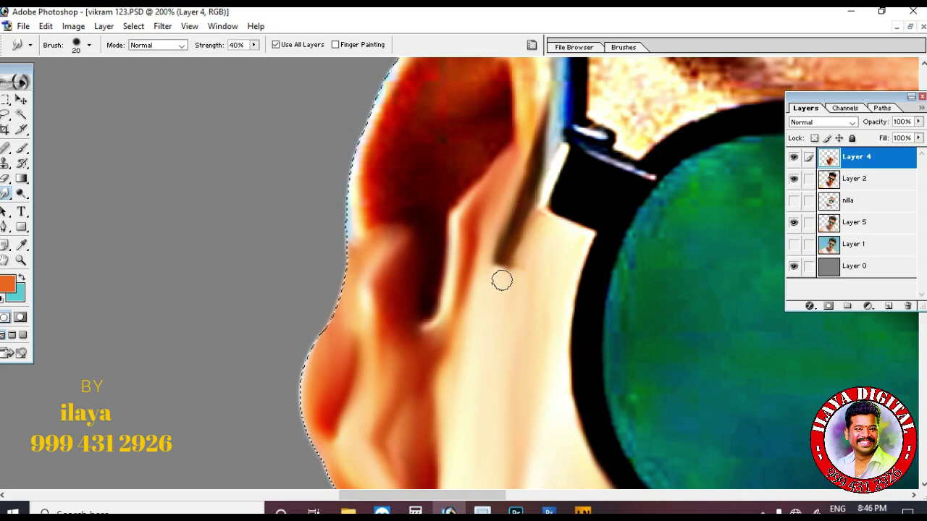
Smudge the sunglasses arm's blue edge and the front rim and folds of the upper left ear.
scroll(534, 221, up, 1)
scroll(555, 209, up, 2)
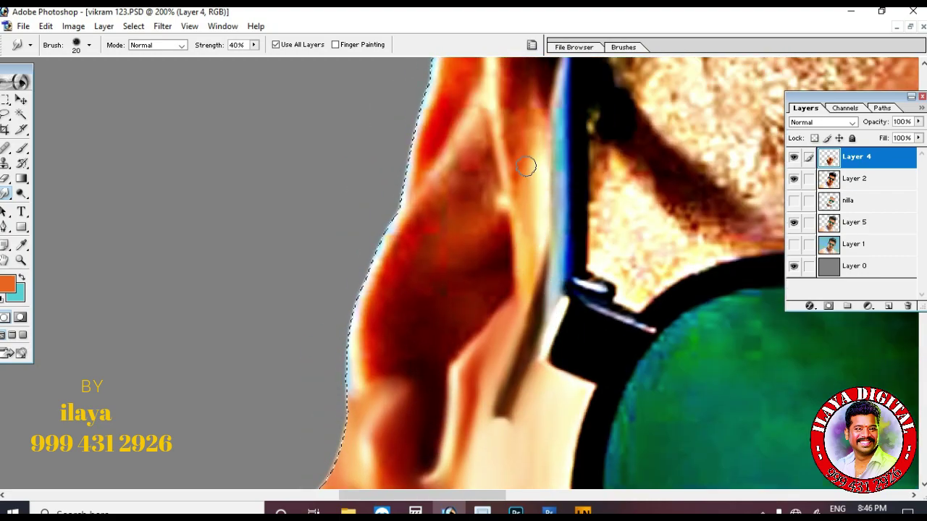
drag(574, 80, 560, 268)
key(bracketright)
mouse_move(576, 130)
mouse_down()
mouse_move(569, 320)
mouse_move(521, 230)
mouse_up()
mouse_move(430, 267)
mouse_down()
mouse_move(485, 153)
mouse_move(448, 257)
mouse_move(450, 166)
mouse_move(515, 133)
mouse_up()
scroll(447, 149, up, 1)
mouse_move(540, 163)
mouse_down()
mouse_move(439, 222)
mouse_move(497, 207)
mouse_move(481, 141)
mouse_move(486, 224)
mouse_up()
Smudge the upper fold of the left ear and the reddish shading beneath it along their contours.
scroll(463, 246, down, 1)
key(bracketright)
key(bracketleft)
mouse_move(458, 97)
mouse_down()
mouse_move(431, 223)
mouse_move(409, 244)
mouse_move(439, 130)
mouse_up()
scroll(454, 209, down, 2)
mouse_move(454, 208)
mouse_down()
mouse_move(355, 328)
mouse_move(354, 265)
mouse_move(407, 139)
mouse_move(352, 272)
mouse_move(356, 320)
mouse_move(402, 205)
mouse_move(487, 138)
mouse_up()
Smooth the dark hollow and pale outer rim of the left ear with a size 30 brush.
scroll(449, 174, down, 1)
key(bracketright)
mouse_move(373, 239)
mouse_down()
mouse_move(386, 219)
mouse_move(378, 276)
mouse_move(428, 270)
mouse_up()
key(bracketleft)
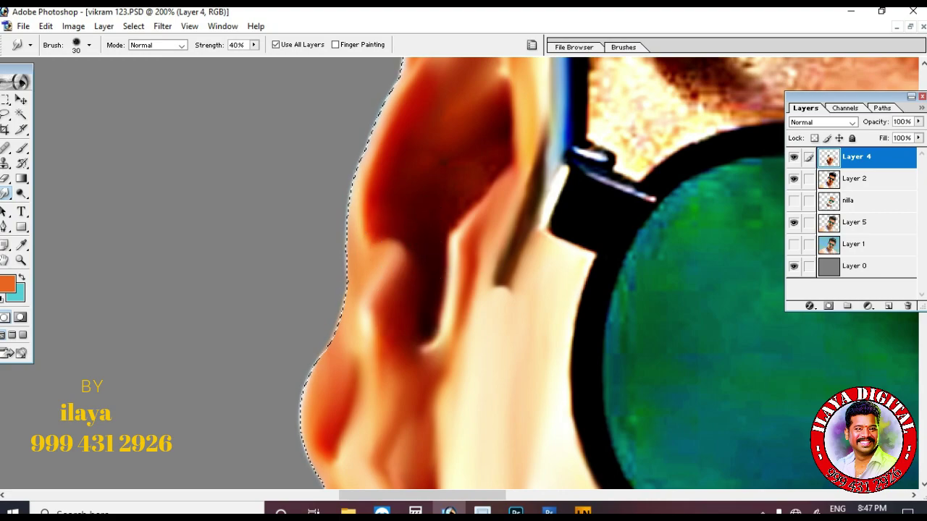
drag(499, 182, 417, 242)
scroll(422, 205, down, 1)
mouse_move(398, 325)
mouse_down()
mouse_move(386, 346)
mouse_move(403, 368)
mouse_up()
Smudge the dark strand running from the sunglasses arm to the lens and the speckled skin around it.
scroll(528, 300, up, 5)
drag(598, 190, 602, 195)
key(])
mouse_move(612, 149)
mouse_down()
mouse_move(643, 225)
mouse_move(646, 210)
mouse_move(684, 278)
mouse_move(713, 300)
mouse_up()
drag(613, 203, 664, 261)
key([)
mouse_move(602, 283)
mouse_down()
mouse_move(595, 191)
mouse_move(627, 264)
mouse_move(669, 286)
mouse_move(625, 254)
mouse_move(680, 321)
mouse_move(722, 327)
mouse_up()
Smooth the pale skin wedge between the sunglasses arm and lens, and the highlights on the hinge.
scroll(722, 326, down, 3)
mouse_move(607, 279)
mouse_down()
mouse_move(598, 242)
mouse_move(603, 167)
mouse_move(636, 191)
mouse_up()
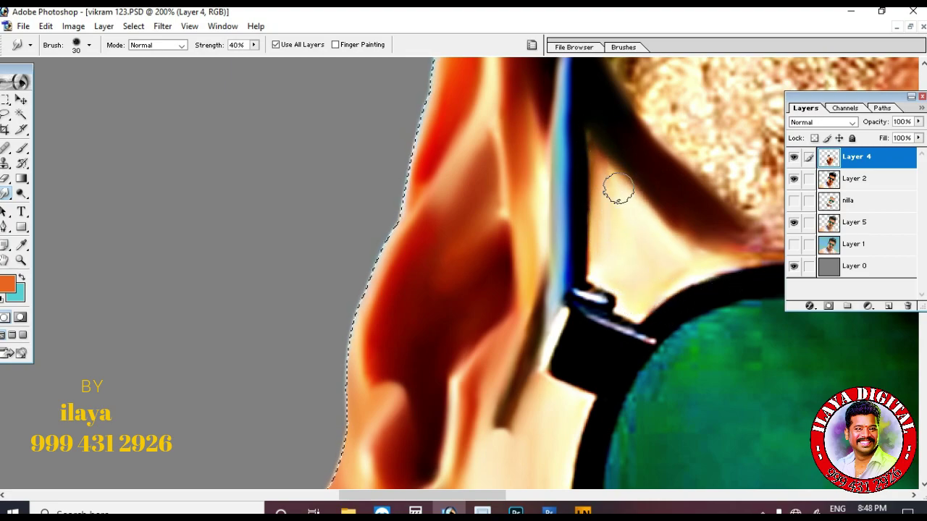
drag(608, 302, 649, 326)
drag(567, 337, 558, 367)
Hide the palettes and smudge the pale temple skin between the sideburn hair and the sunglasses rim.
key(ctrl+minus)
key(ctrl+minus)
key(ctrl+minus)
key(ctrl+minus)
key(Tab)
key(ctrl+plus)
key(ctrl+plus)
key(ctrl+plus)
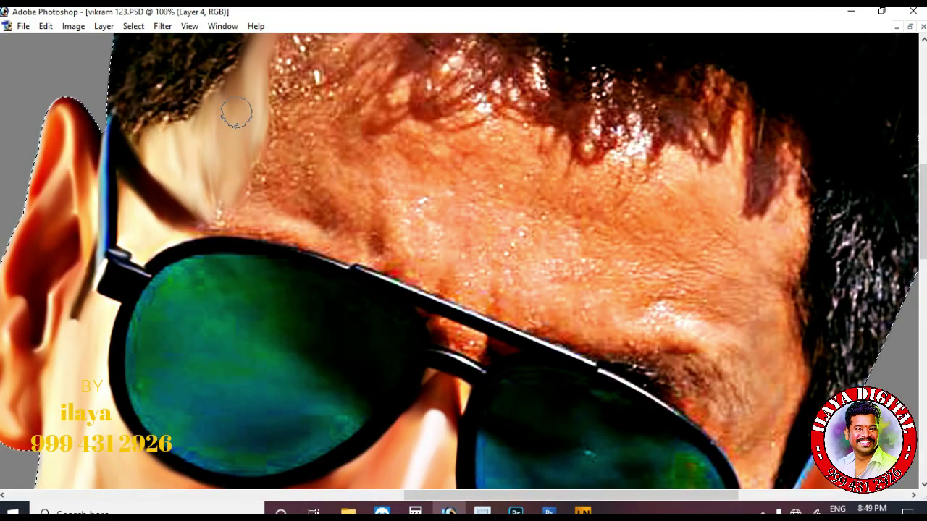
drag(192, 222, 226, 230)
Smudge the skin above the left lens and the lower middle of the forehead along the sunglasses bar.
mouse_move(315, 246)
mouse_down()
mouse_move(287, 215)
mouse_move(331, 216)
mouse_move(322, 198)
mouse_move(376, 200)
mouse_move(363, 218)
mouse_move(358, 187)
mouse_move(380, 189)
mouse_move(420, 244)
mouse_move(440, 207)
mouse_move(397, 274)
mouse_up()
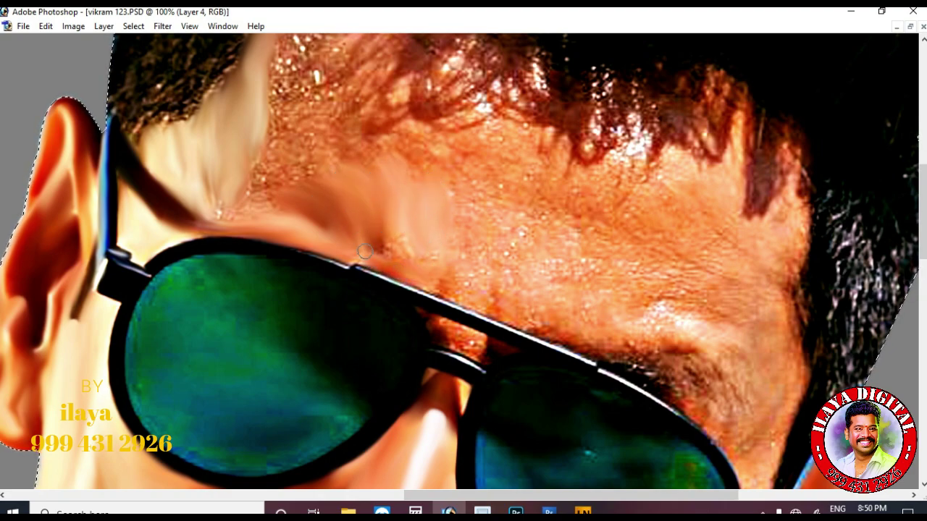
mouse_move(379, 227)
mouse_down()
mouse_move(390, 250)
mouse_move(414, 254)
mouse_up()
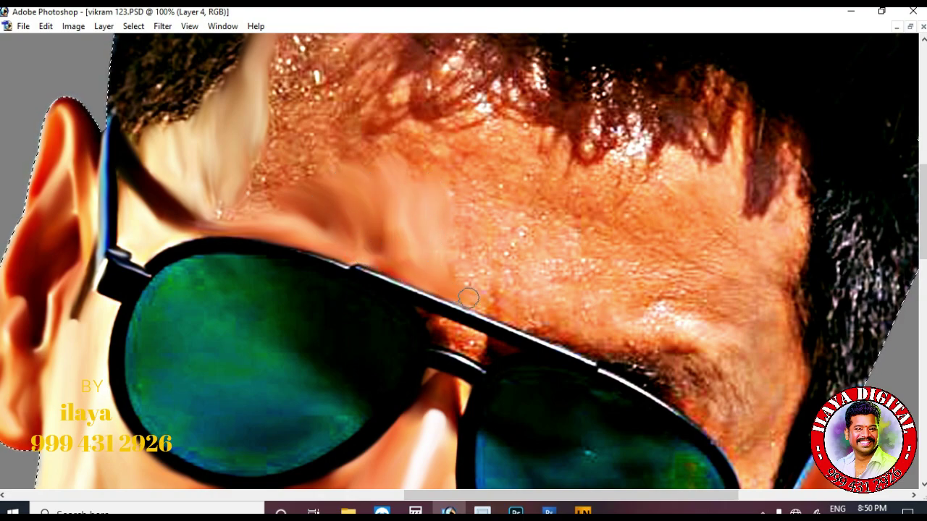
mouse_move(477, 276)
mouse_down()
mouse_move(449, 200)
mouse_move(486, 209)
mouse_move(493, 274)
mouse_up()
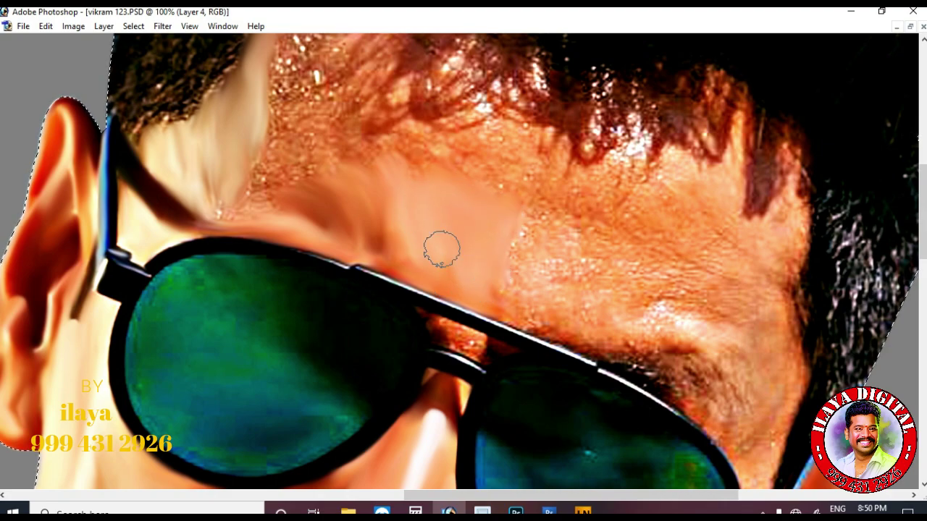
Blend the speckled brown skin between the left temple and the brow shadow into the pale temple patch.
scroll(426, 224, up, 2)
scroll(326, 253, up, 4)
drag(284, 233, 260, 143)
scroll(253, 167, down, 5)
key([)
mouse_move(228, 221)
mouse_down()
mouse_move(222, 162)
mouse_move(237, 181)
mouse_move(245, 163)
mouse_move(296, 178)
mouse_move(298, 153)
mouse_up()
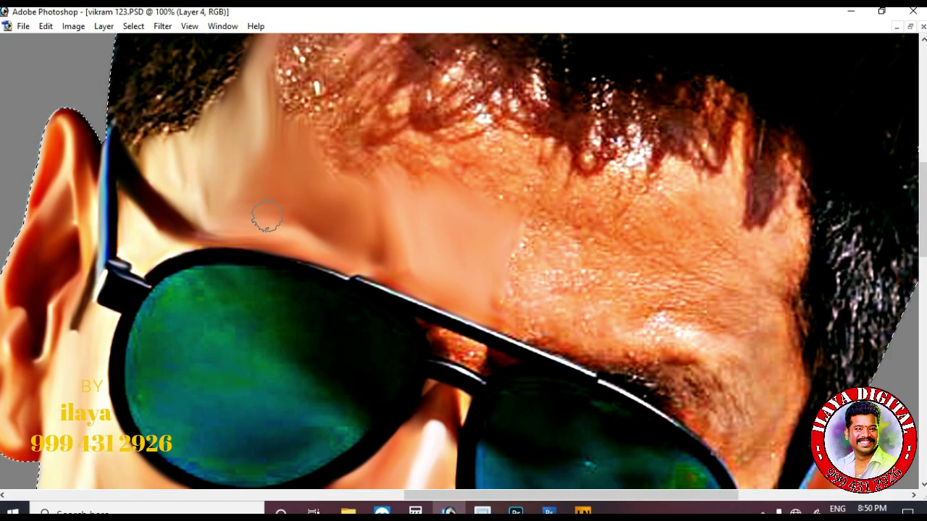
Smudge the upper left corner of the forehead beneath the hairline down to the temple.
scroll(290, 159, up, 4)
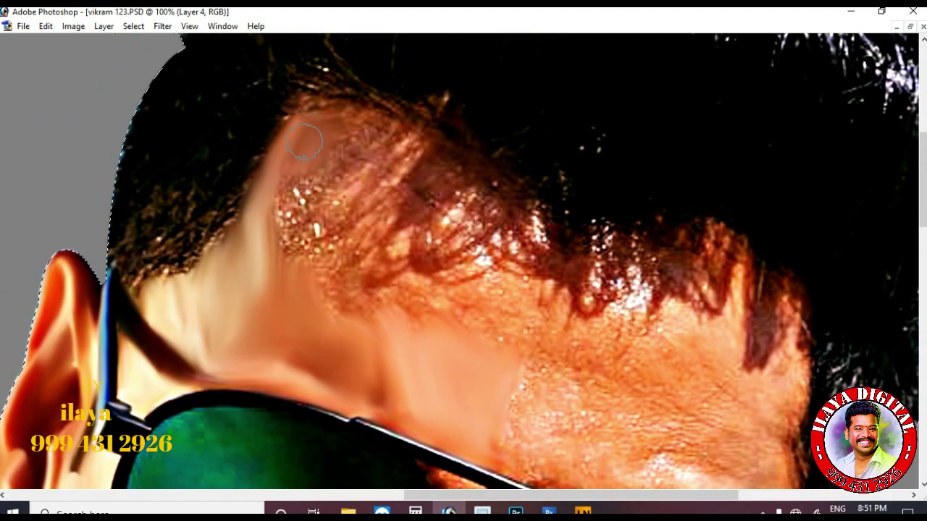
mouse_move(307, 144)
mouse_down()
mouse_move(287, 223)
mouse_move(314, 225)
mouse_move(316, 168)
mouse_up()
scroll(317, 210, up, 1)
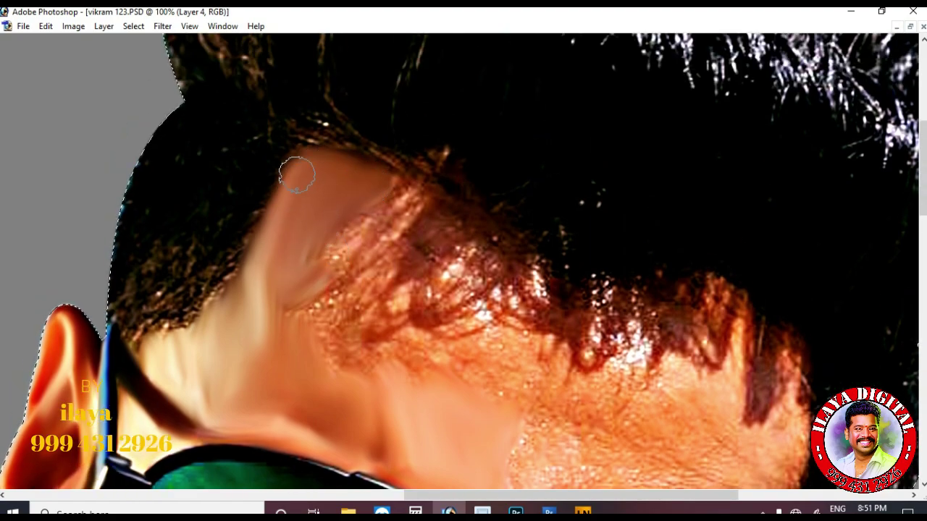
scroll(292, 224, down, 2)
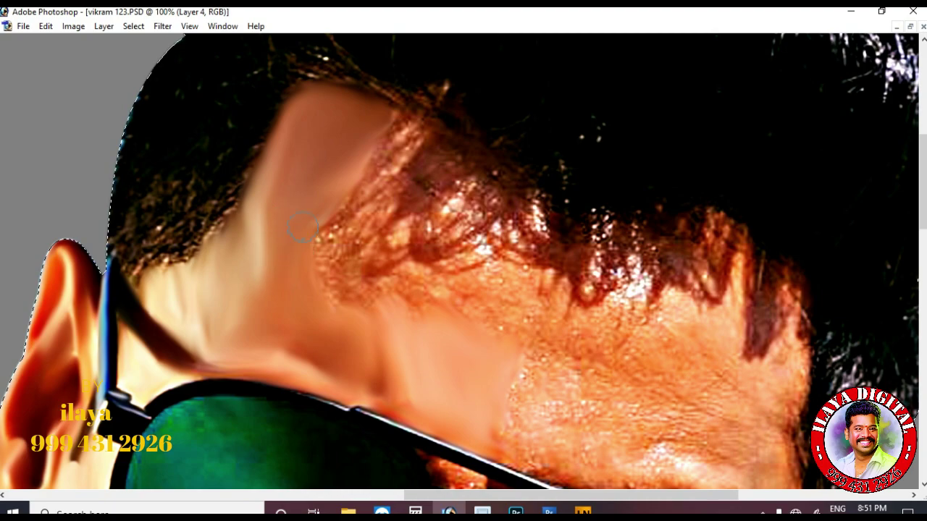
Smudge the shiny forehead skin above the right brow, including its pale highlight and the strip along the sunglasses bar.
scroll(500, 268, down, 3)
mouse_move(532, 291)
mouse_down()
mouse_move(627, 294)
mouse_move(559, 224)
mouse_move(609, 223)
mouse_up()
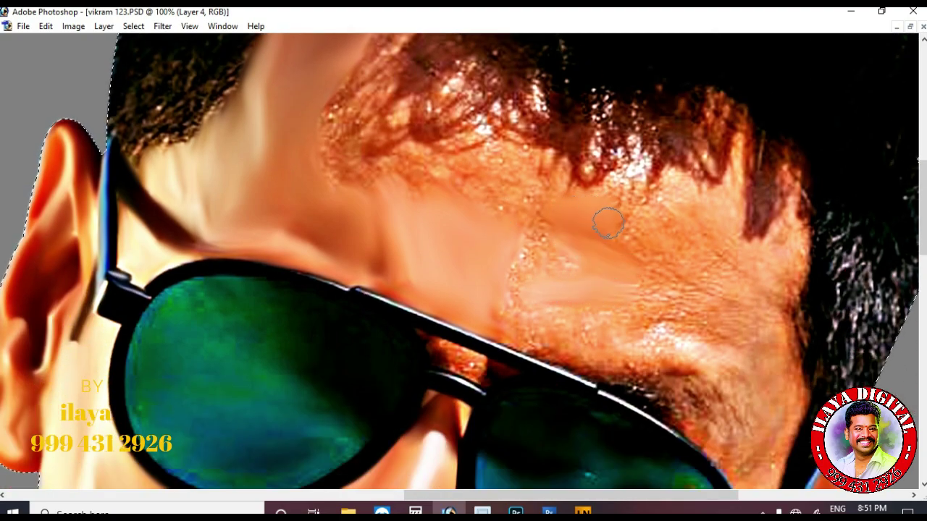
mouse_move(631, 273)
mouse_down()
mouse_move(660, 312)
mouse_move(685, 298)
mouse_move(695, 350)
mouse_move(722, 354)
mouse_move(653, 367)
mouse_up()
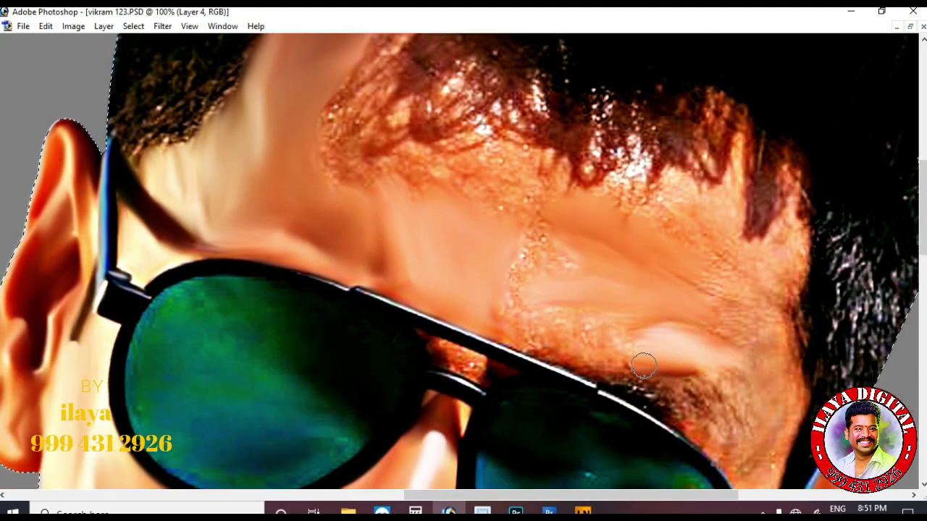
mouse_move(509, 307)
mouse_down()
mouse_move(518, 287)
mouse_move(579, 321)
mouse_move(642, 321)
mouse_move(628, 345)
mouse_up()
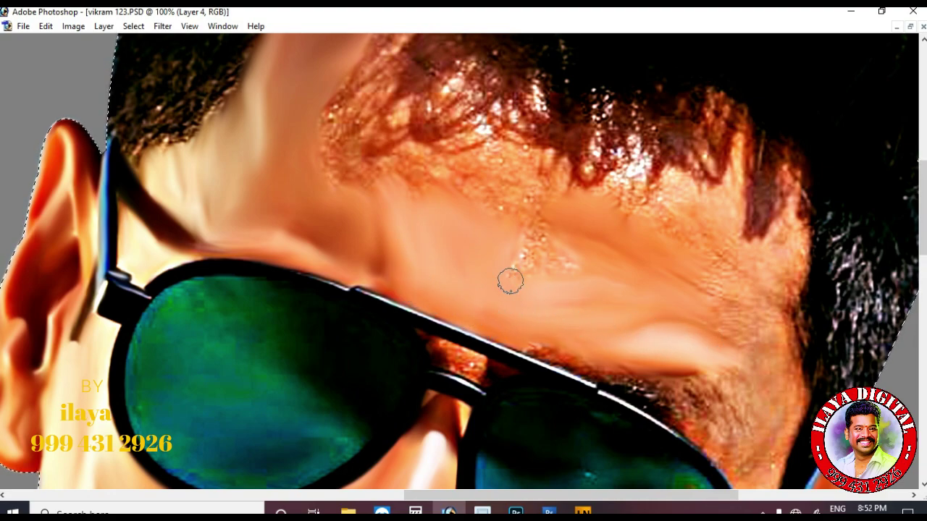
Blend the centre of the forehead and smooth the skin directly below the front hairline with a smaller brush.
scroll(509, 280, up, 2)
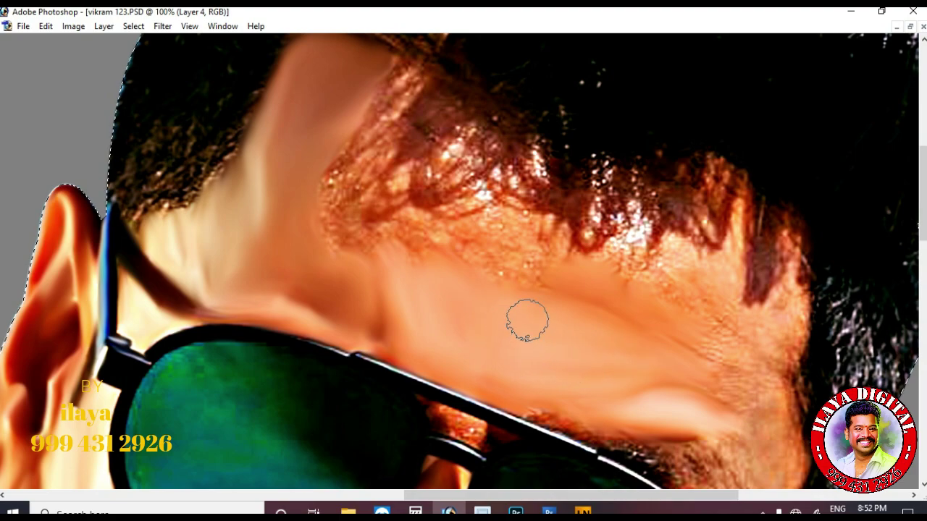
scroll(400, 232, up, 1)
key([)
key([)
drag(546, 244, 517, 282)
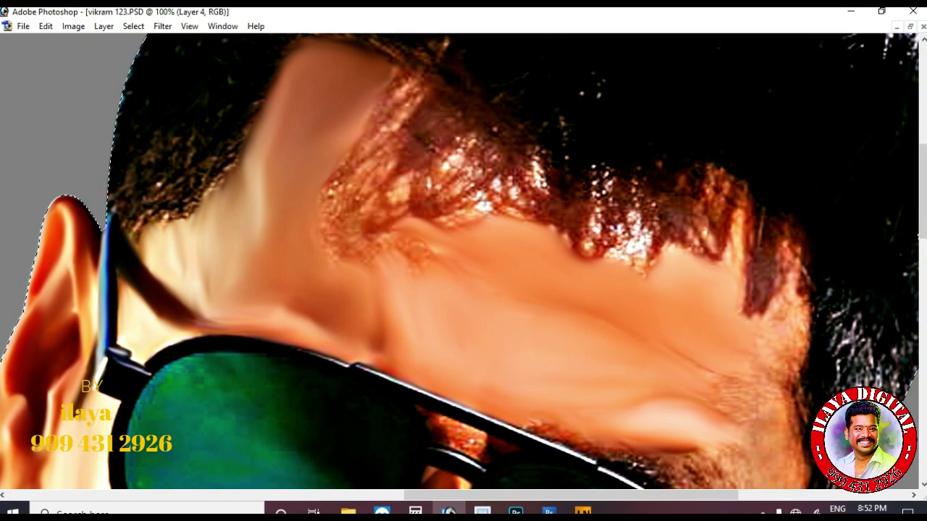
Smudge the remaining grainy skin under the left end of the fringe with a smaller brush.
key(bracketleft)
key(bracketleft)
scroll(347, 298, up, 1)
mouse_move(338, 310)
mouse_down()
mouse_move(346, 281)
mouse_move(380, 278)
mouse_up()
mouse_move(472, 273)
mouse_down()
mouse_move(440, 321)
mouse_move(449, 321)
mouse_move(341, 301)
mouse_move(372, 298)
mouse_move(329, 304)
mouse_up()
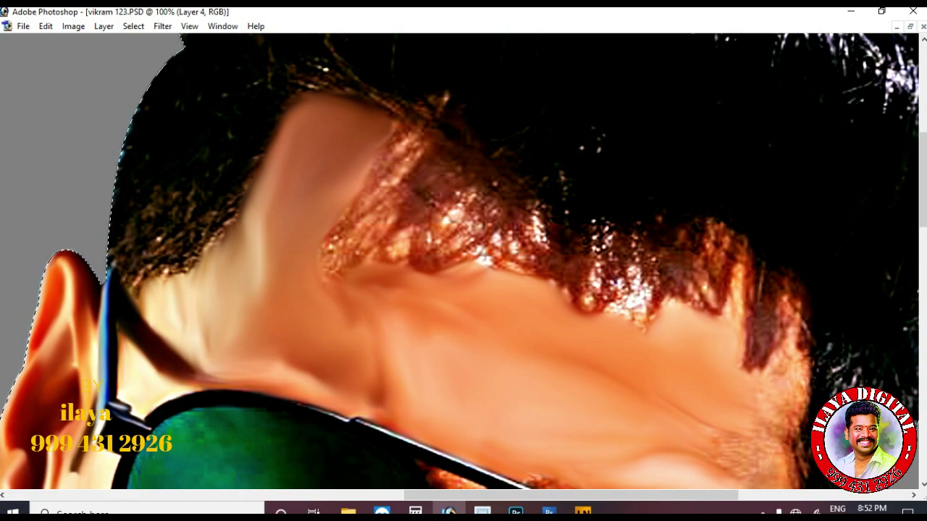
scroll(353, 364, up, 1)
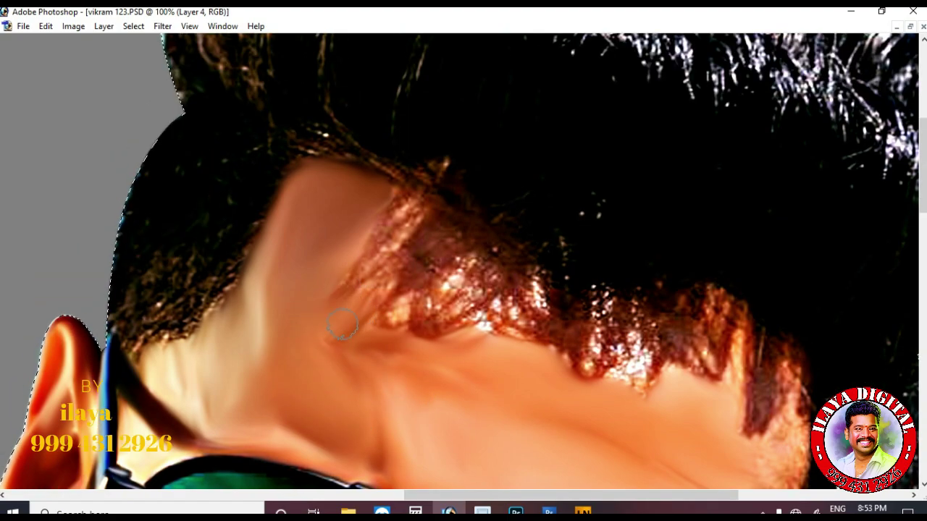
Smooth the speckled skin at the fringe's left edge up to the dark hairline.
drag(372, 311, 403, 319)
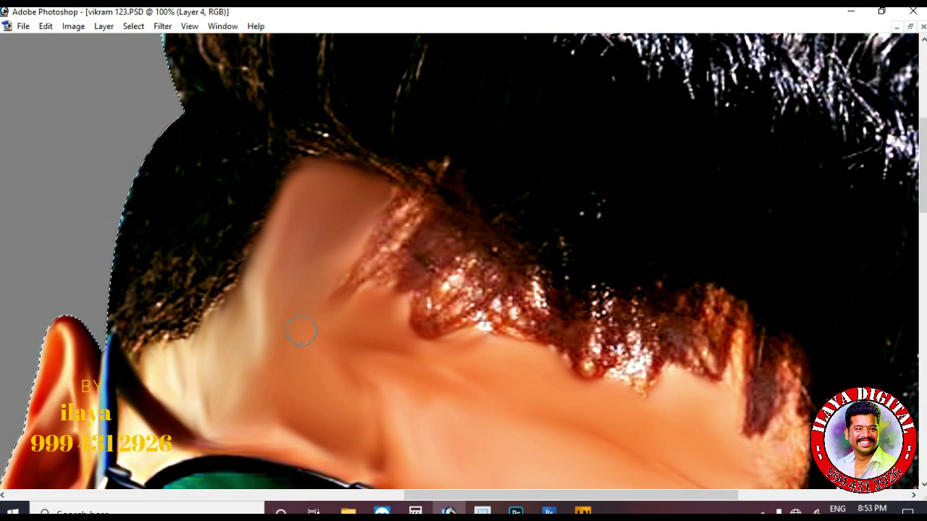
scroll(349, 387, up, 1)
drag(368, 351, 403, 344)
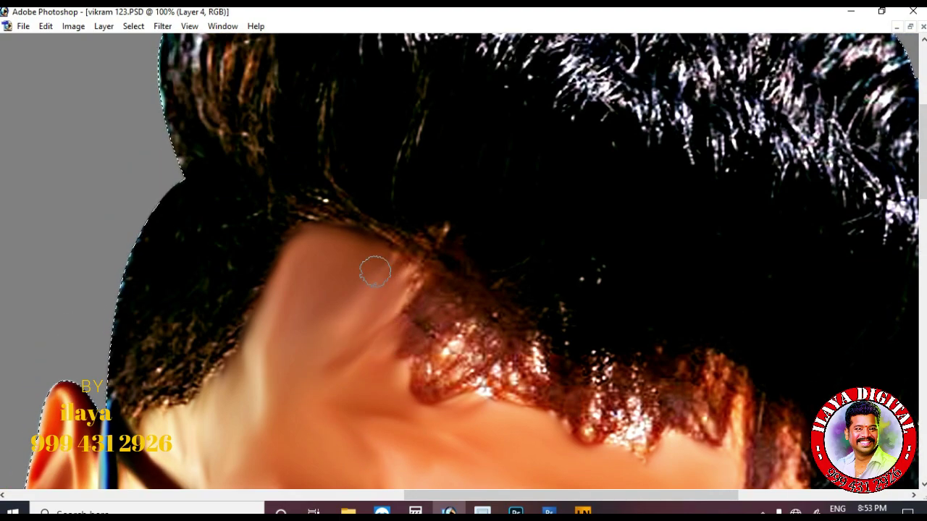
drag(379, 273, 407, 276)
key(])
scroll(339, 324, down, 1)
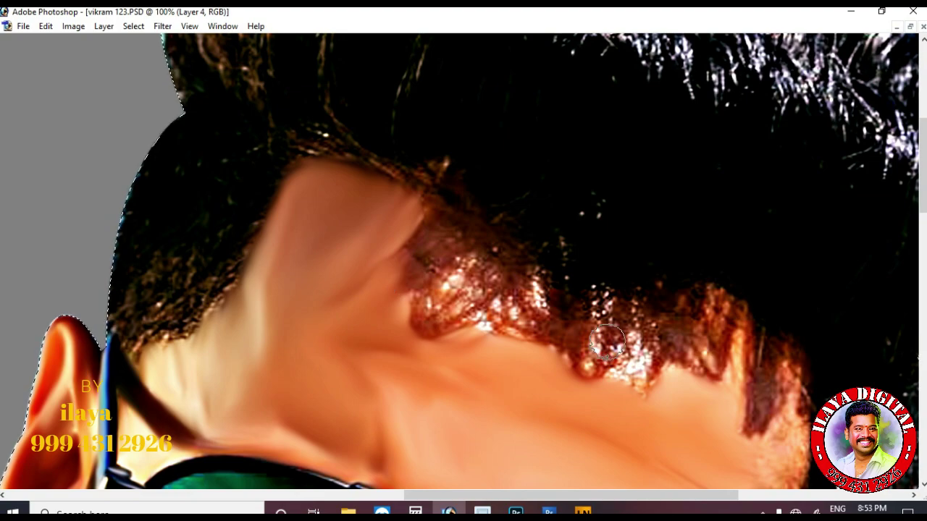
Soften the pale left temple between the sideburn hair and the dark strand above the lens.
scroll(363, 289, down, 1)
scroll(484, 335, down, 1)
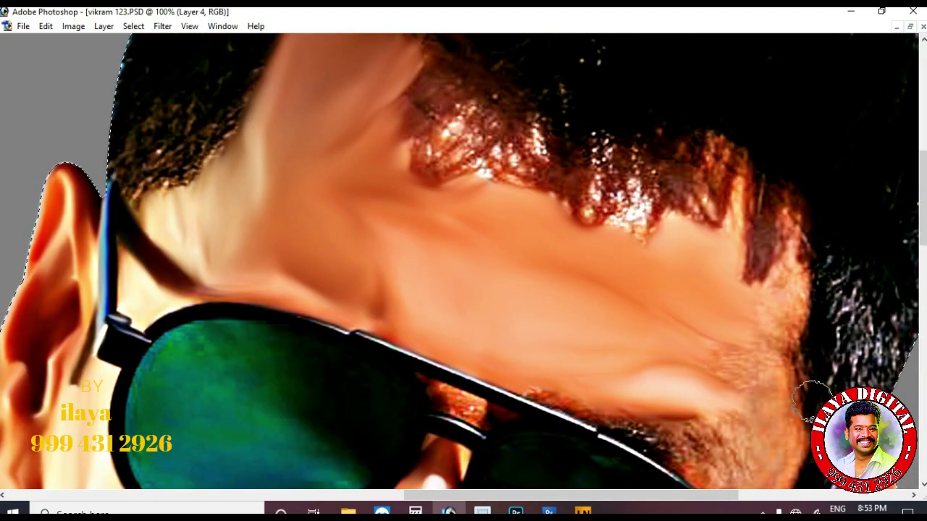
mouse_move(192, 287)
mouse_down()
mouse_move(219, 284)
mouse_move(187, 217)
mouse_up()
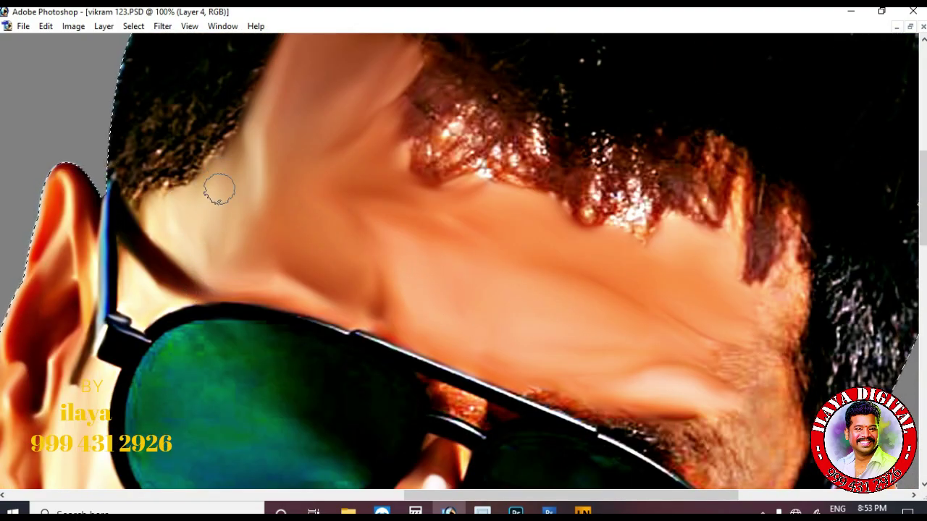
Smudge the grainy skin inside the sunglasses bridge and the brow hairs along the top of the right lens.
scroll(580, 338, down, 1)
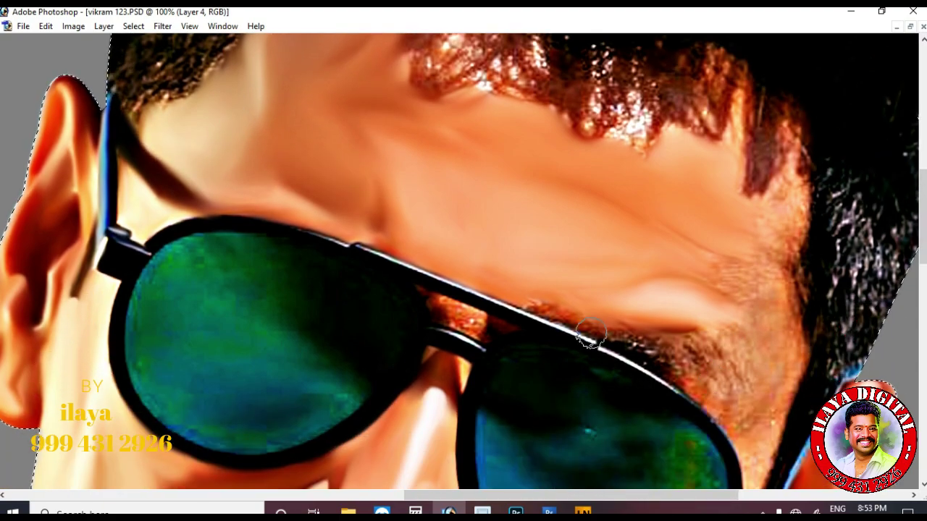
key(])
mouse_move(465, 324)
mouse_down()
mouse_move(433, 301)
mouse_move(468, 326)
mouse_move(481, 326)
mouse_move(456, 302)
mouse_move(490, 318)
mouse_move(487, 341)
mouse_move(458, 339)
mouse_move(486, 356)
mouse_up()
drag(505, 298, 616, 344)
drag(704, 397, 674, 356)
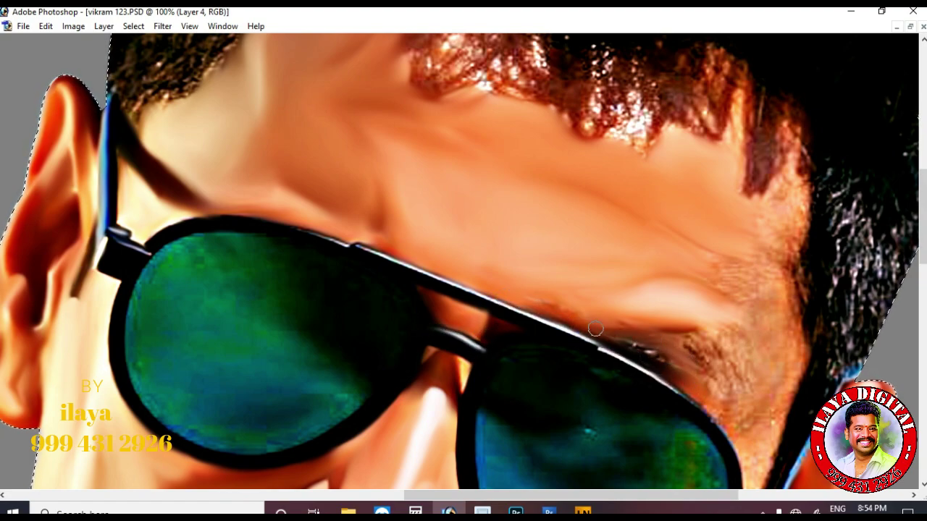
mouse_move(526, 287)
mouse_down()
mouse_move(638, 307)
mouse_move(662, 292)
mouse_move(625, 297)
mouse_up()
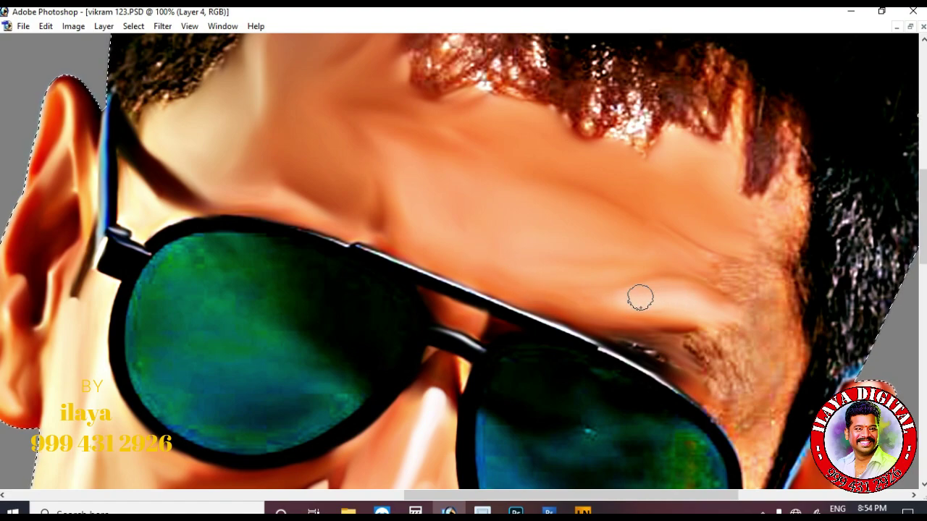
Smudge the outer right eyebrow and the temple skin down to the sunglasses hinge and up to the forehead crease.
drag(661, 370, 692, 385)
mouse_move(694, 341)
mouse_down()
mouse_move(715, 355)
mouse_move(714, 320)
mouse_move(743, 330)
mouse_up()
scroll(694, 294, down, 2)
drag(695, 293, 675, 262)
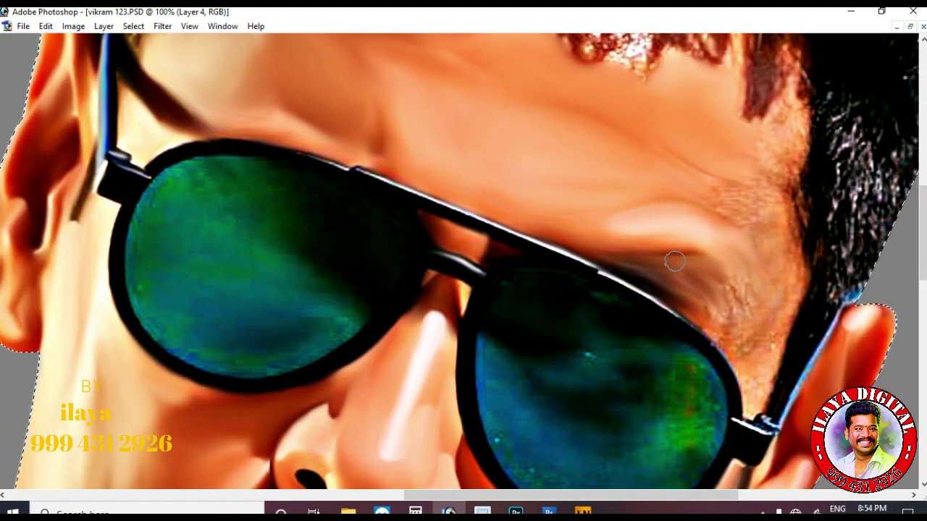
scroll(787, 307, down, 2)
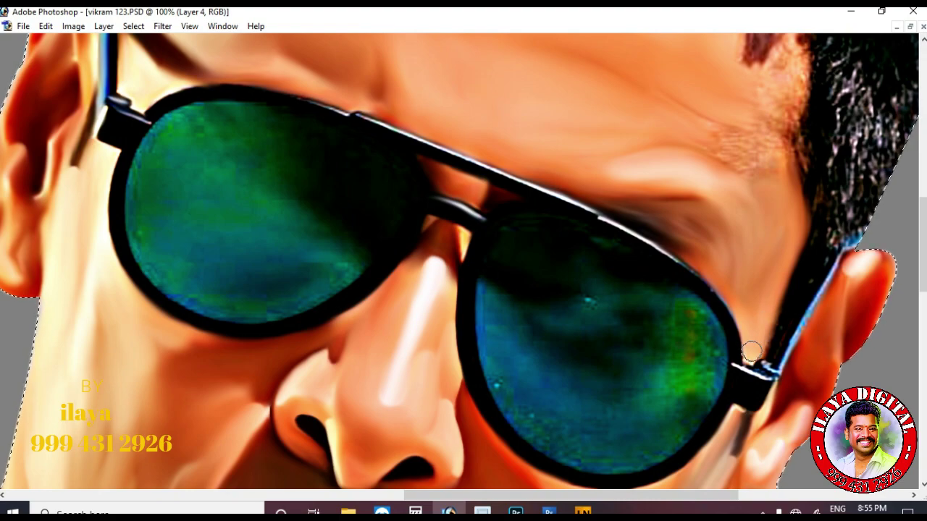
scroll(750, 281, up, 2)
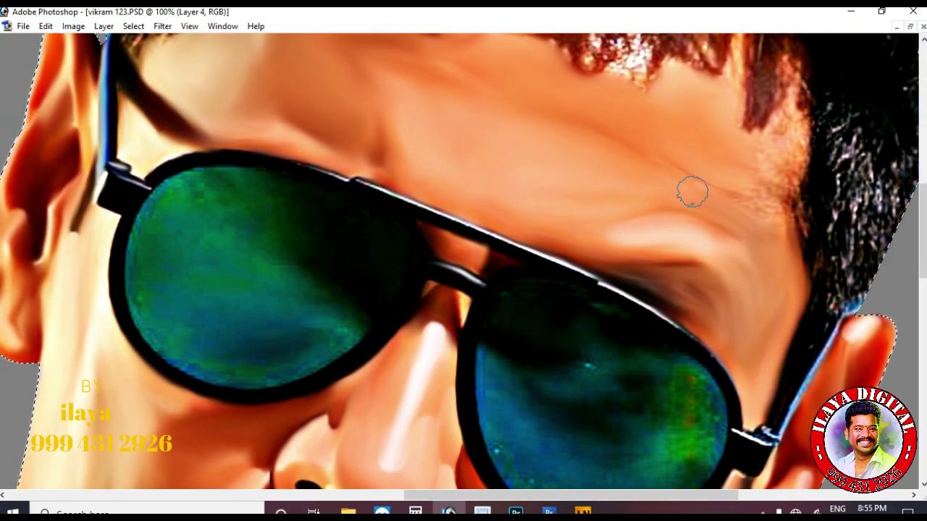
Smooth the grainy skin along the right temple where the forehead meets the dark side hair.
scroll(752, 232, up, 3)
drag(794, 310, 775, 247)
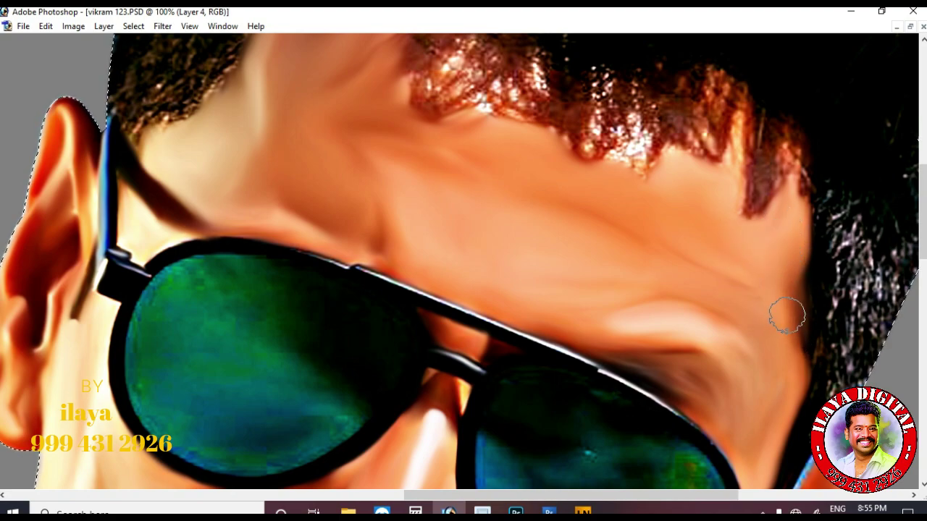
key(ctrl+minus)
key(ctrl+minus)
key(ctrl+minus)
key(ctrl+minus)
key(ctrl+plus)
key(ctrl+plus)
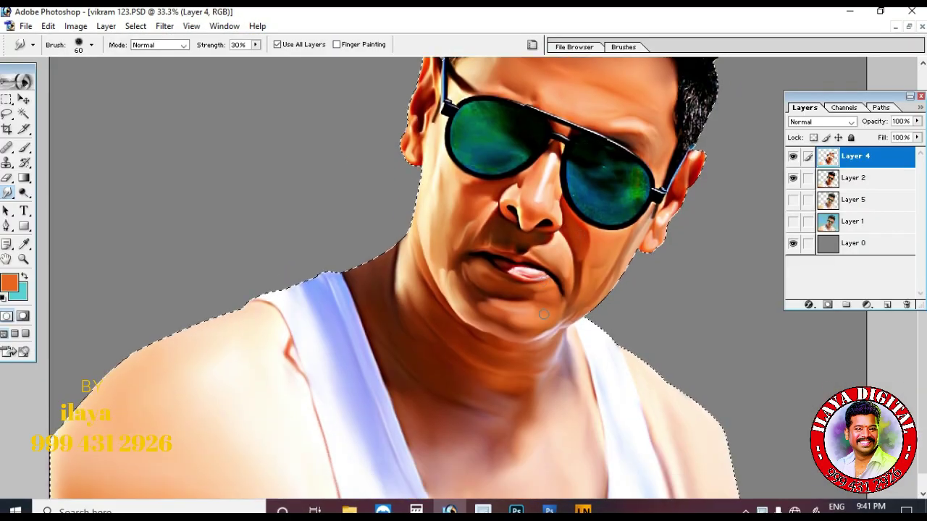
Smudge the blocky green and blue reflections around the left lens's rim and along its dark area.
key(z)
drag(398, 127, 688, 268)
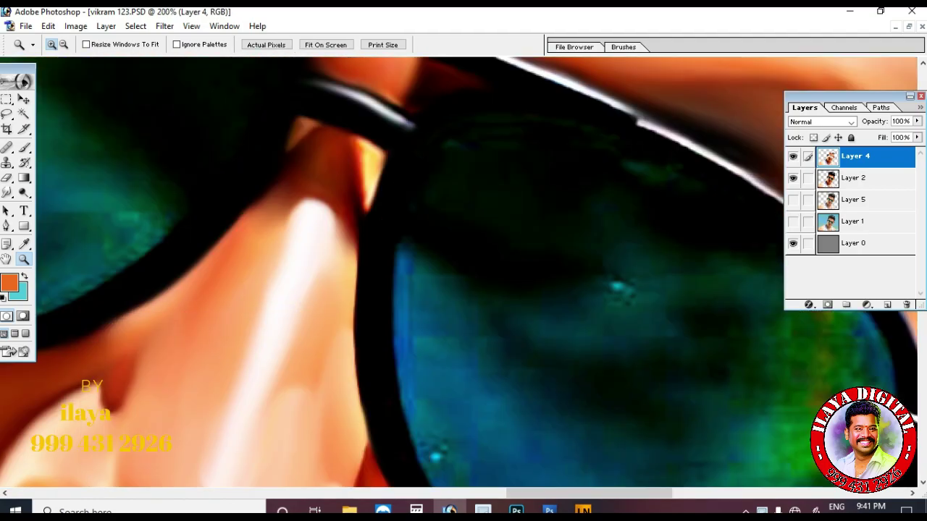
key(r)
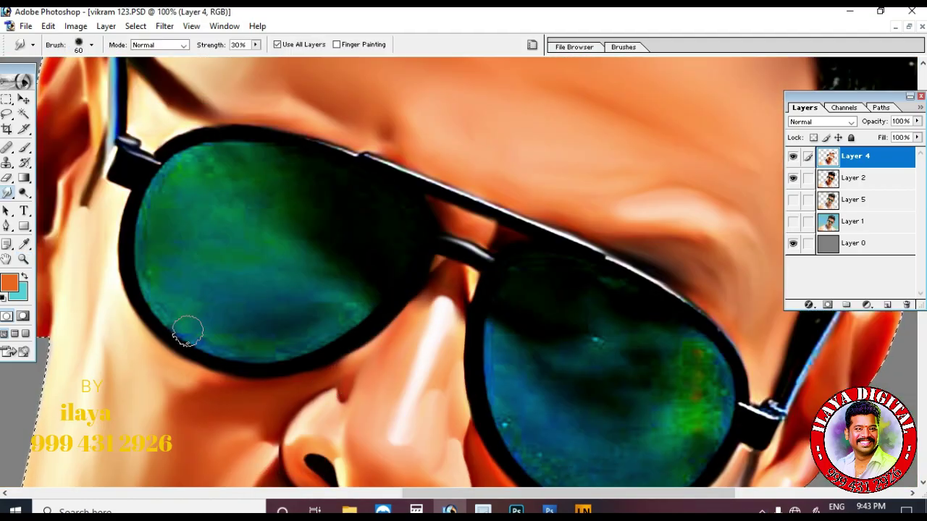
key(Tab)
key(ctrl+plus)
mouse_move(58, 108)
mouse_down()
mouse_move(589, 235)
mouse_move(460, 261)
mouse_move(463, 228)
mouse_up()
key(bracketleft)
key(bracketleft)
key(bracketleft)
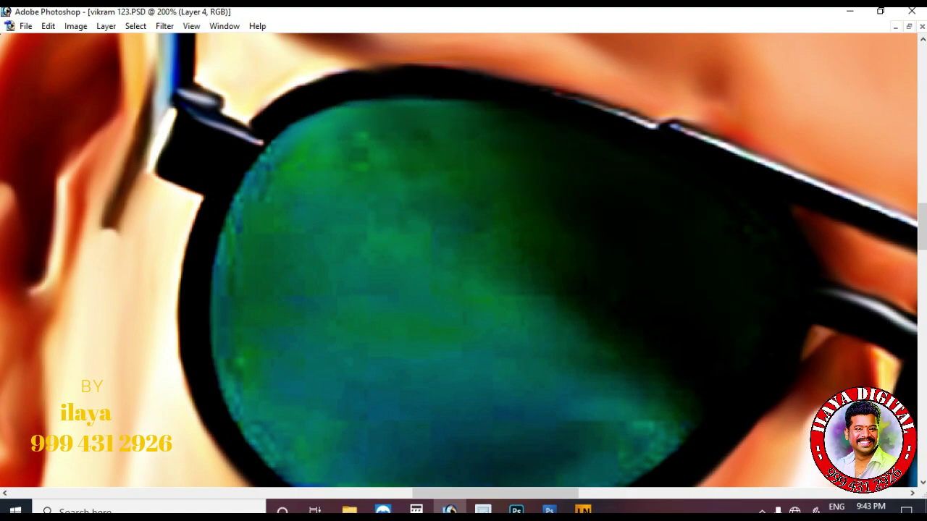
scroll(451, 263, down, 2)
mouse_move(275, 315)
mouse_down()
mouse_move(355, 403)
mouse_move(522, 410)
mouse_move(609, 374)
mouse_move(425, 408)
mouse_up()
scroll(424, 407, up, 2)
mouse_move(263, 259)
mouse_down()
mouse_move(306, 174)
mouse_move(359, 158)
mouse_move(418, 155)
mouse_move(545, 220)
mouse_up()
scroll(545, 221, down, 2)
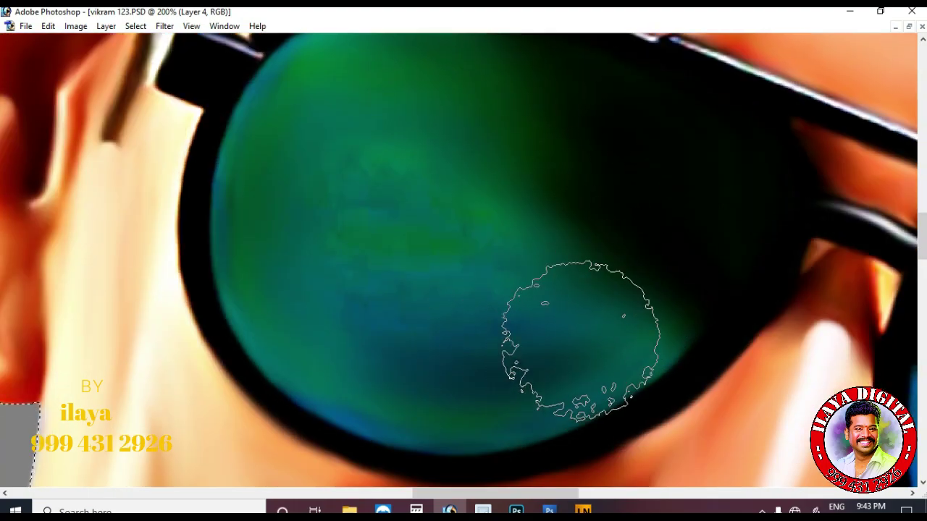
scroll(316, 155, up, 2)
scroll(374, 166, down, 2)
Blend the remaining blocky patch in the middle of the left lens with a larger smudge brush.
key(bracketright)
key(bracketright)
key(bracketright)
drag(415, 242, 460, 269)
Smooth the sunglasses' top bar above the nose bridge using a much smaller smudge brush.
scroll(645, 389, right, 6)
scroll(437, 276, up, 4)
key(bracketleft)
key(bracketleft)
key(bracketleft)
key(bracketleft)
key(bracketleft)
key(bracketleft)
key(bracketleft)
key(bracketleft)
key(bracketleft)
key(bracketleft)
key(bracketleft)
key(bracketleft)
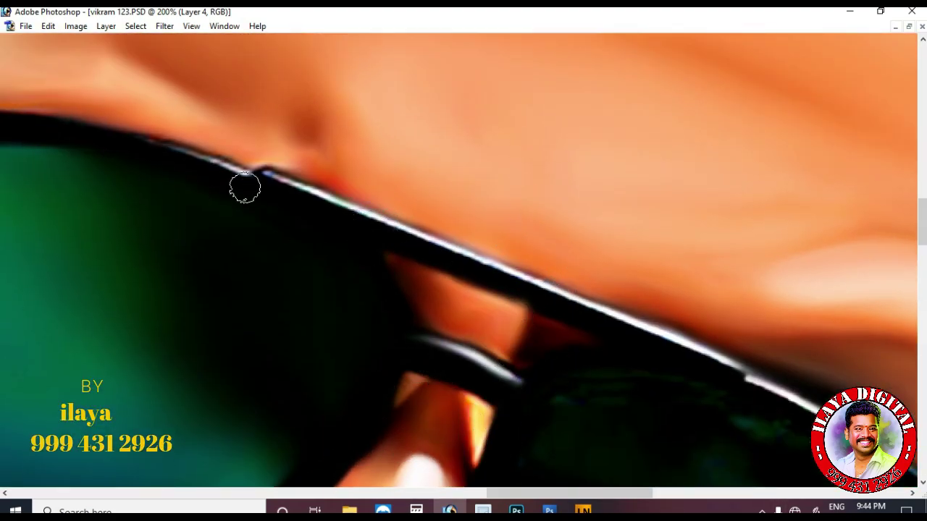
mouse_move(412, 242)
mouse_down()
mouse_move(451, 249)
mouse_move(671, 347)
mouse_move(457, 265)
mouse_up()
Smudge the lower rim area and the green outer reflection of the right lens.
scroll(671, 347, down, 8)
drag(469, 365, 468, 292)
key(bracketright)
key(bracketright)
key(bracketright)
mouse_move(287, 152)
mouse_down()
mouse_move(381, 338)
mouse_move(615, 326)
mouse_move(546, 375)
mouse_move(565, 366)
mouse_move(660, 228)
mouse_move(613, 350)
mouse_up()
scroll(637, 275, up, 2)
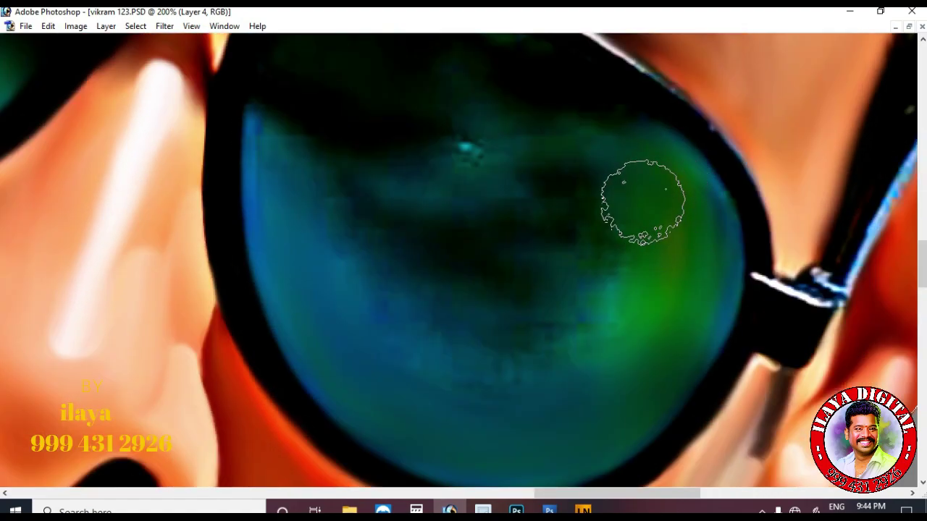
Blend the dark middle and upper part of the right lens, including the cyan speck, with a larger brush.
scroll(482, 321, up, 1)
key(bracketright)
key(bracketright)
key(bracketright)
key(bracketright)
mouse_move(317, 169)
mouse_down()
mouse_move(333, 235)
mouse_move(468, 323)
mouse_move(507, 207)
mouse_move(591, 370)
mouse_up()
key(bracketright)
scroll(318, 149, up, 4)
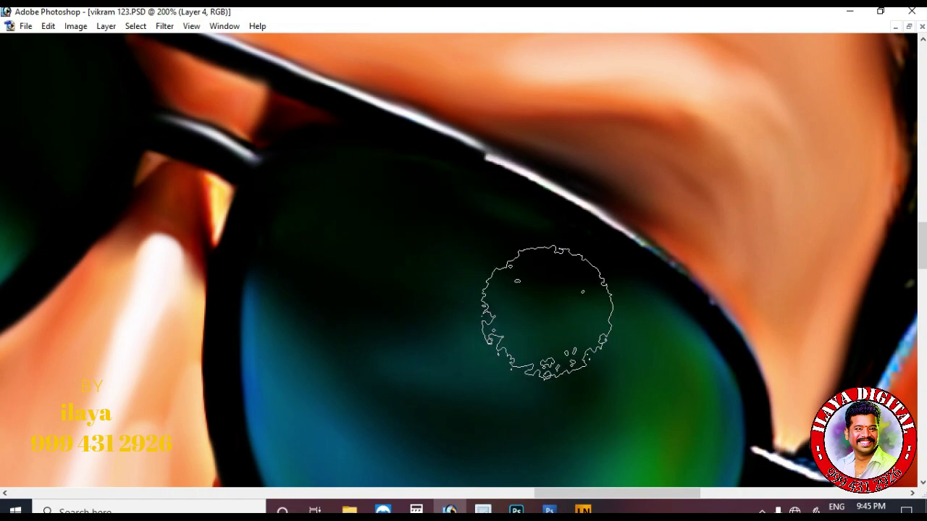
scroll(719, 322, down, 6)
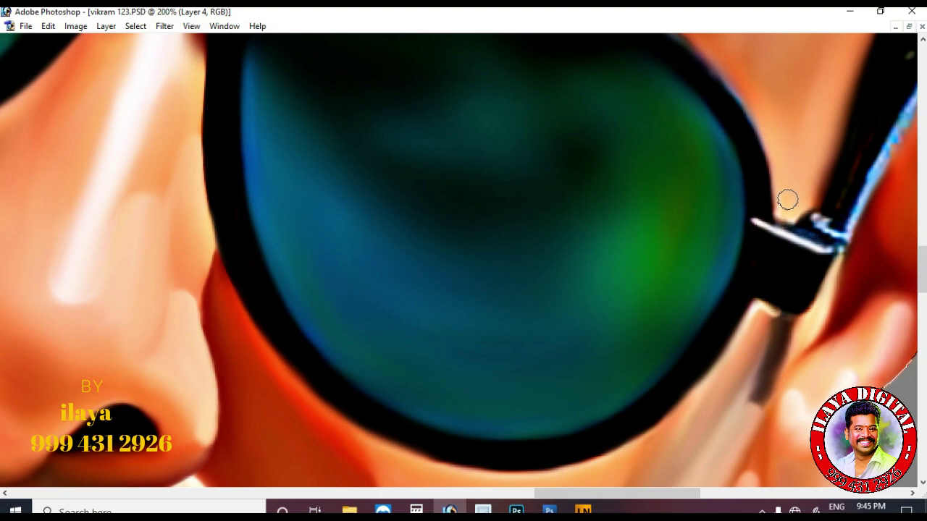
Smudge the jagged blue edge of the sunglasses' right arm from the hinge up to the ear's top.
scroll(680, 373, down, 2)
scroll(814, 480, right, 5)
scroll(470, 234, up, 3)
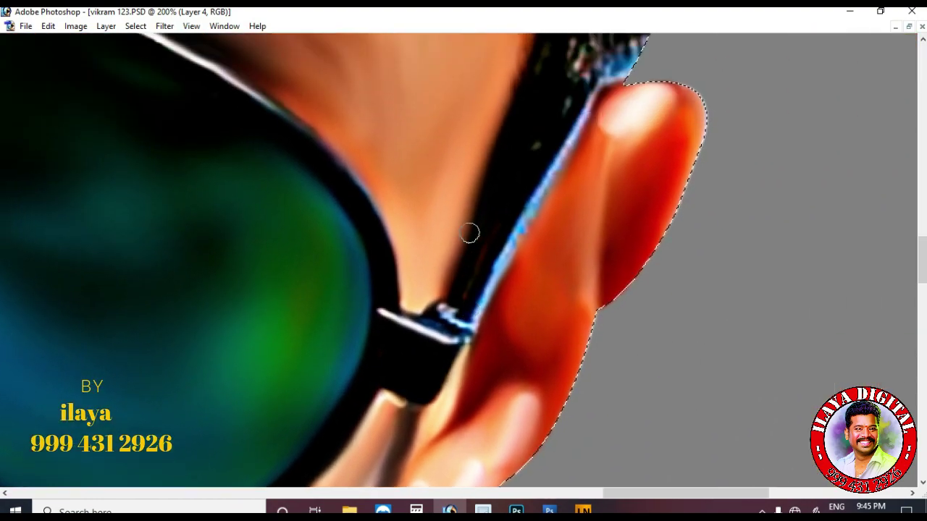
key([)
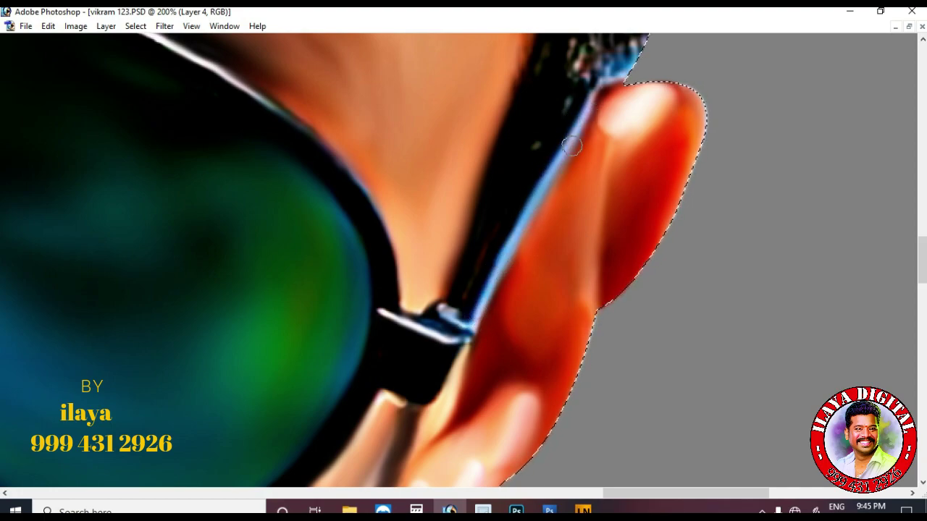
scroll(539, 175, up, 1)
scroll(539, 174, down, 2)
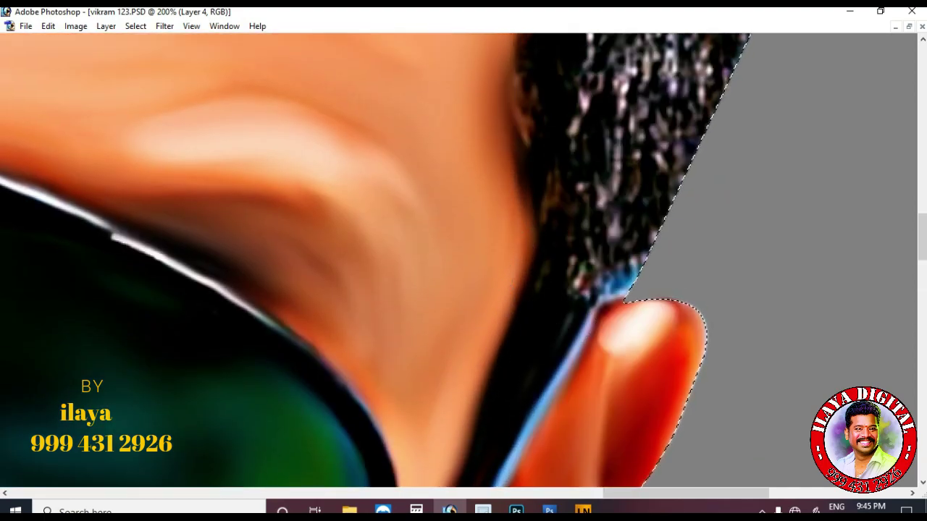
Smudge the speckled side hair above the right ear into soft downward strands.
scroll(572, 323, down, 1)
scroll(579, 310, up, 2)
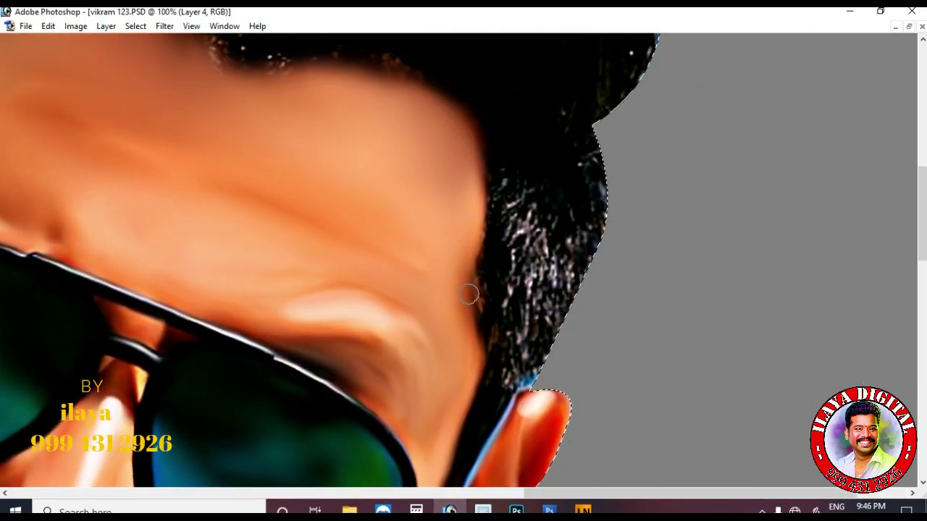
scroll(469, 294, up, 2)
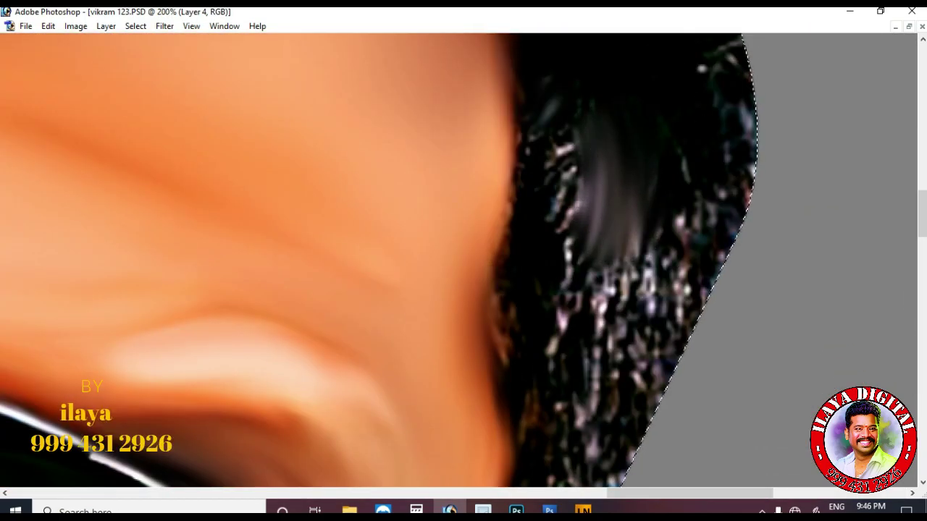
drag(732, 134, 720, 242)
drag(680, 192, 655, 271)
drag(554, 120, 511, 250)
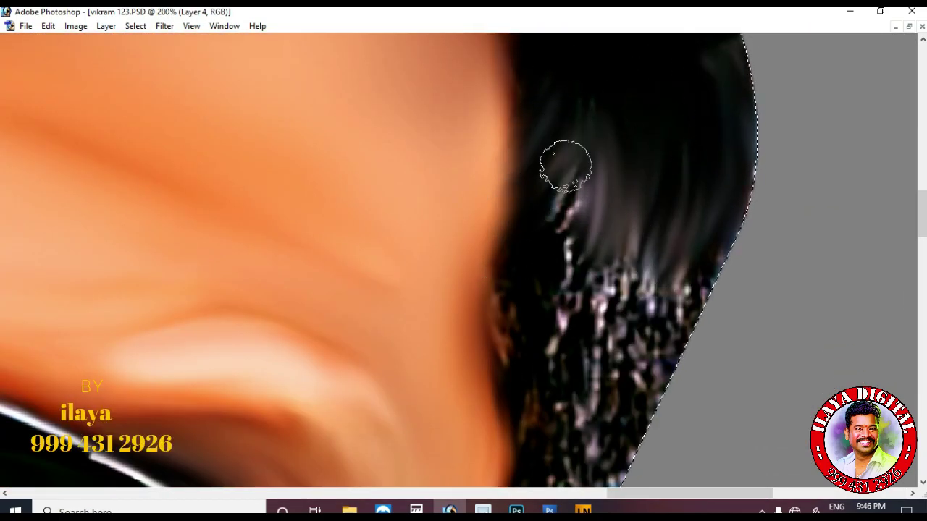
drag(595, 189, 569, 352)
scroll(568, 351, down, 4)
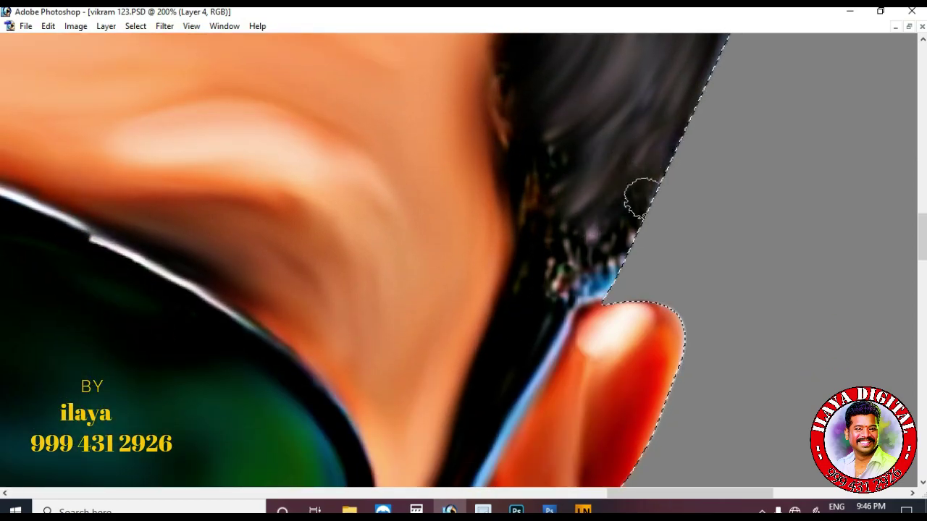
Smudge the lowest side hair down to the right ear and the grainy hairline beside the temple.
drag(635, 214, 611, 286)
drag(579, 237, 526, 289)
scroll(523, 246, up, 3)
mouse_move(499, 183)
mouse_down()
mouse_move(529, 288)
mouse_move(516, 354)
mouse_up()
scroll(540, 320, down, 2)
Soften the upper right hairline and blend the streaks in the side hair with a larger brush.
scroll(668, 190, up, 5)
key(bracketright)
key(bracketright)
drag(515, 165, 509, 265)
scroll(591, 186, up, 3)
drag(524, 195, 516, 252)
drag(575, 248, 627, 356)
scroll(768, 245, down, 3)
scroll(569, 366, up, 1)
scroll(569, 367, down, 1)
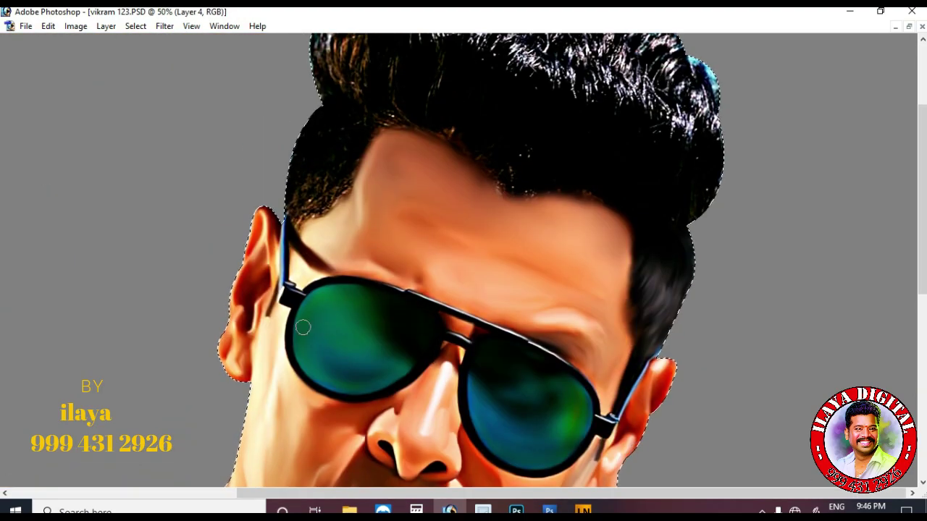
Smudge the speckled side hair above the left ear down to the sideburn's edge on the pale temple.
mouse_move(285, 100)
mouse_down()
mouse_move(367, 251)
mouse_move(389, 257)
mouse_up()
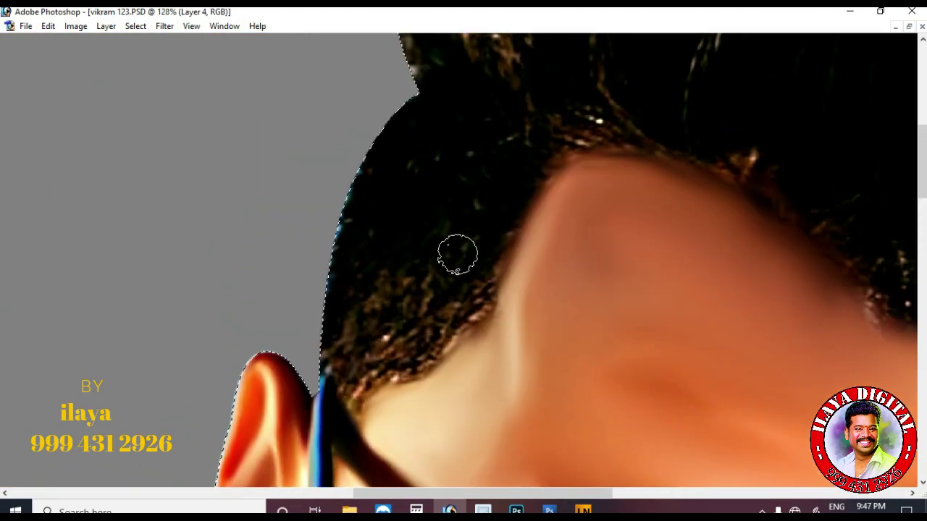
scroll(366, 328, down, 2)
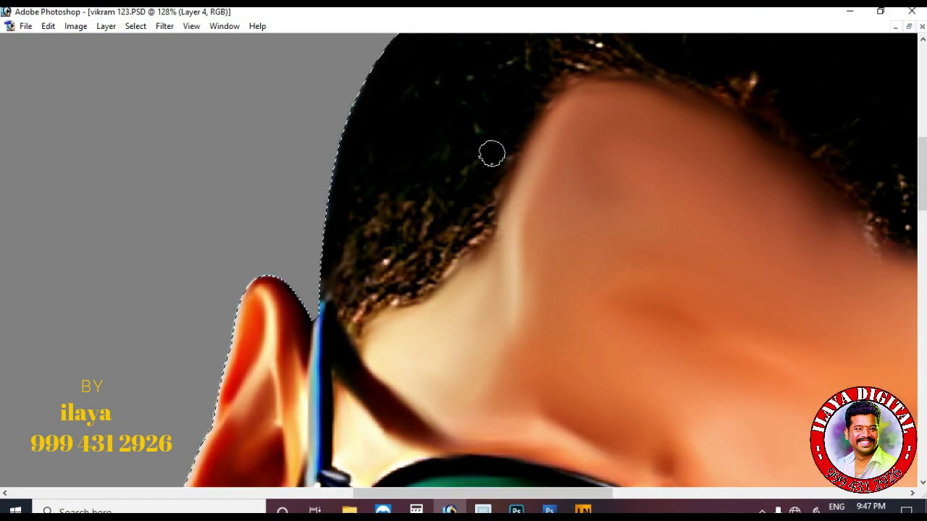
scroll(566, 131, up, 2)
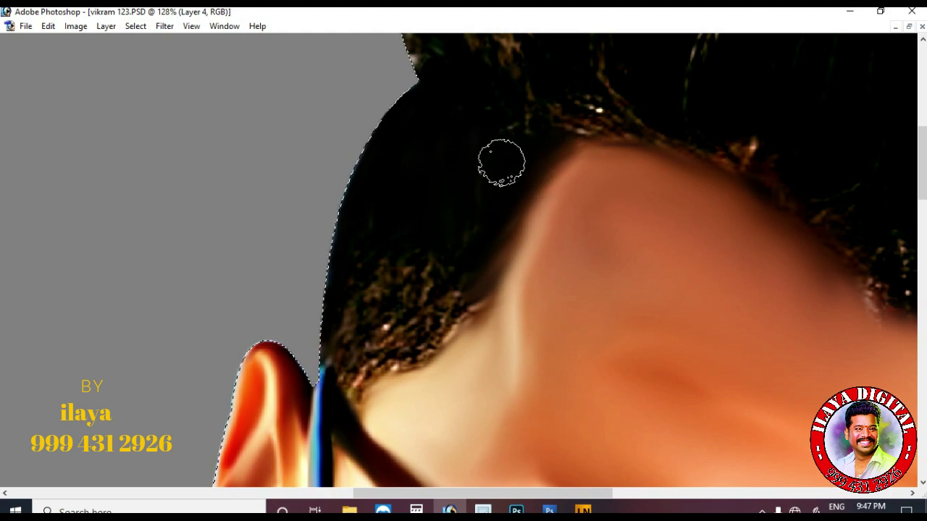
scroll(373, 198, down, 2)
mouse_move(374, 197)
mouse_down()
mouse_move(413, 209)
mouse_move(343, 263)
mouse_move(338, 335)
mouse_move(358, 337)
mouse_move(350, 300)
mouse_move(420, 304)
mouse_move(429, 255)
mouse_up()
mouse_move(360, 244)
mouse_down()
mouse_move(372, 273)
mouse_move(376, 182)
mouse_move(415, 244)
mouse_move(469, 257)
mouse_move(401, 209)
mouse_move(375, 279)
mouse_move(344, 263)
mouse_up()
key(ctrl+minus)
key(ctrl+minus)
key(ctrl+minus)
key(ctrl+minus)
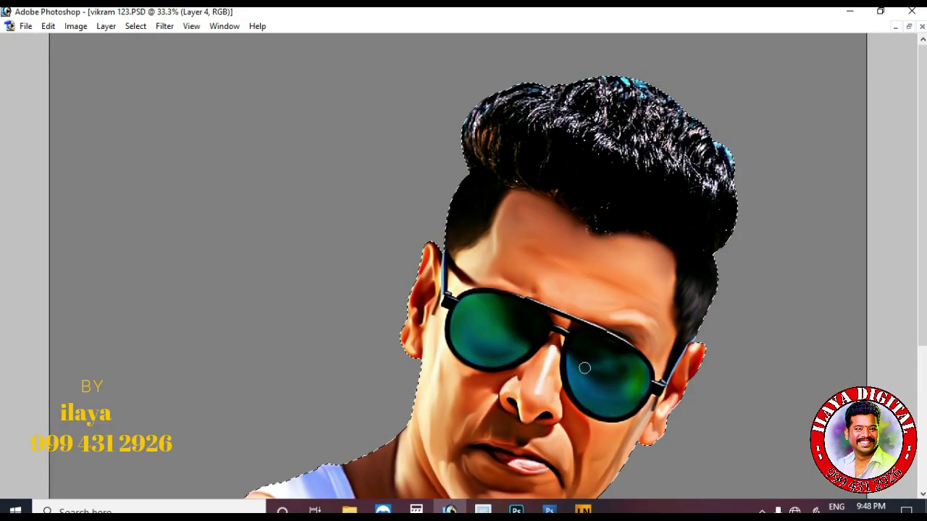
Erase the streaky smudging from the middle of the side hair above the right ear.
key(ctrl+plus)
key(ctrl+plus)
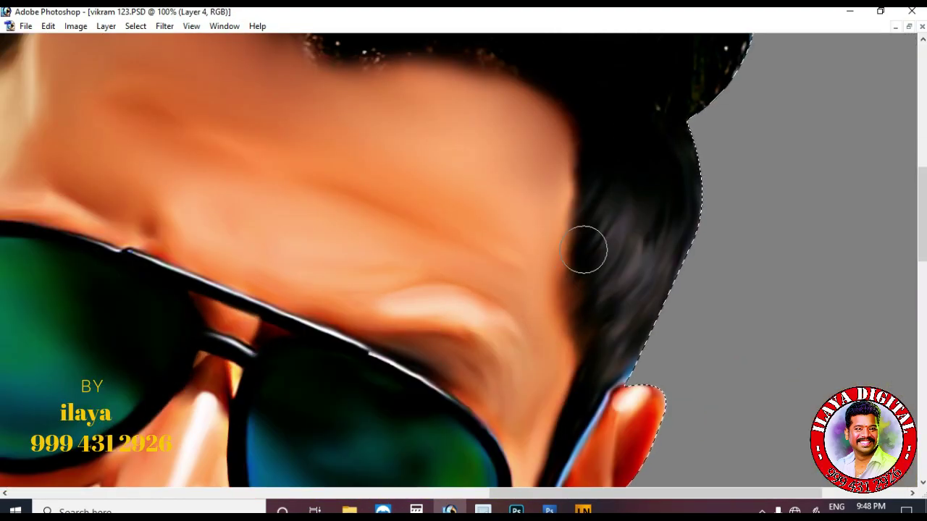
mouse_move(584, 138)
mouse_down()
mouse_move(585, 221)
mouse_move(607, 298)
mouse_move(647, 254)
mouse_up()
right_click(582, 277)
key(Escape)
Smooth the forehead skin's edge along the right hairline down to the outer brow with a smaller brush.
key(bracketleft)
key(bracketleft)
key(bracketleft)
mouse_move(555, 140)
mouse_down()
mouse_move(543, 133)
mouse_move(536, 164)
mouse_move(551, 266)
mouse_move(559, 257)
mouse_up()
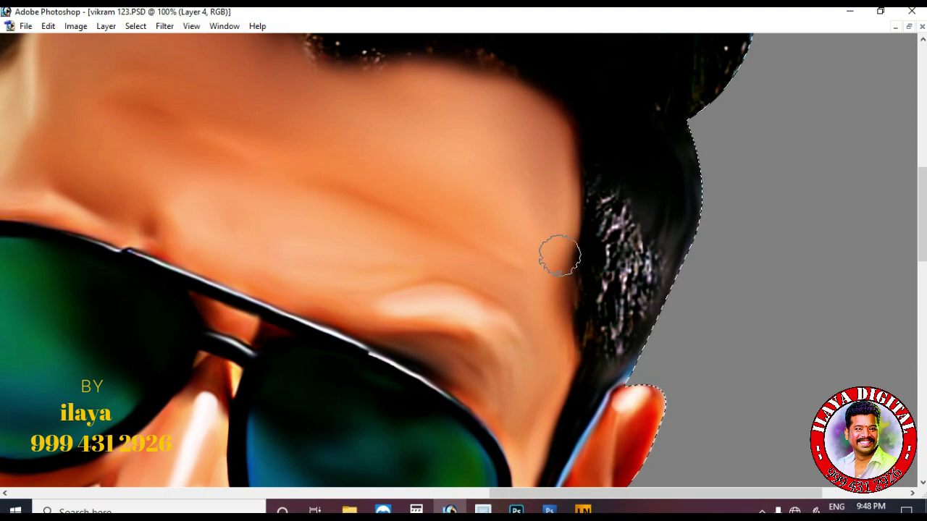
drag(558, 341, 548, 241)
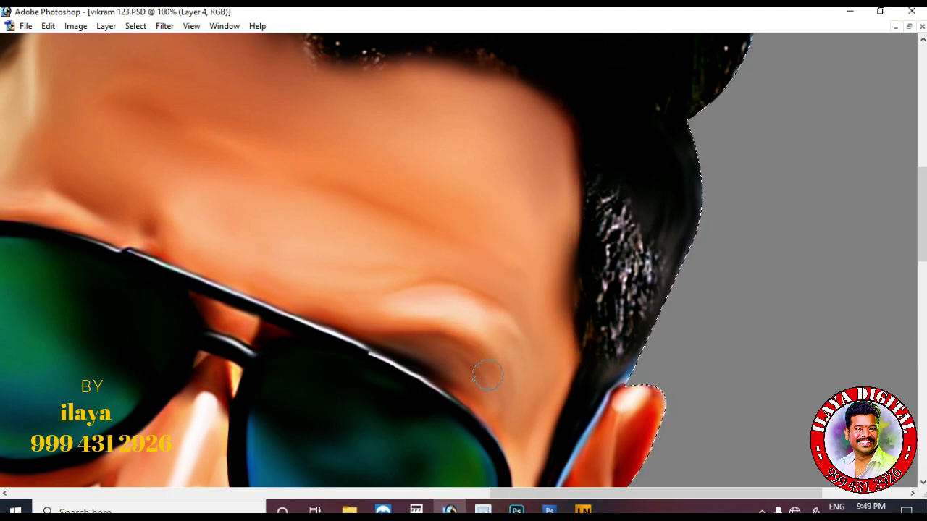
Smudge the restored speckled side hair above the right ear into smooth dark strands again.
drag(603, 217, 645, 264)
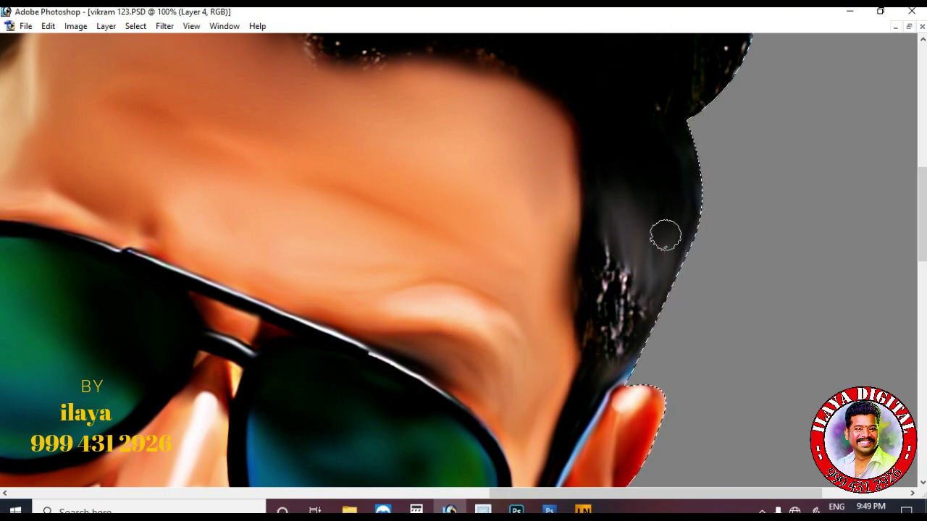
mouse_move(585, 256)
mouse_down()
mouse_move(636, 306)
mouse_move(602, 172)
mouse_up()
key(ctrl+minus)
key(ctrl+minus)
key(ctrl+minus)
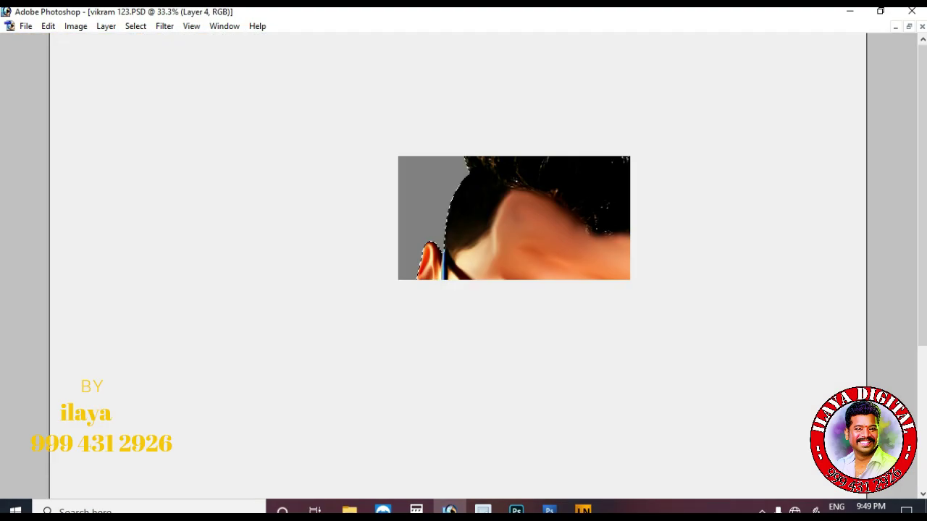
Add a new layer for the hair and choose the 50 px three-dot smudge brush at 75% strength.
key(Tab)
click(887, 305)
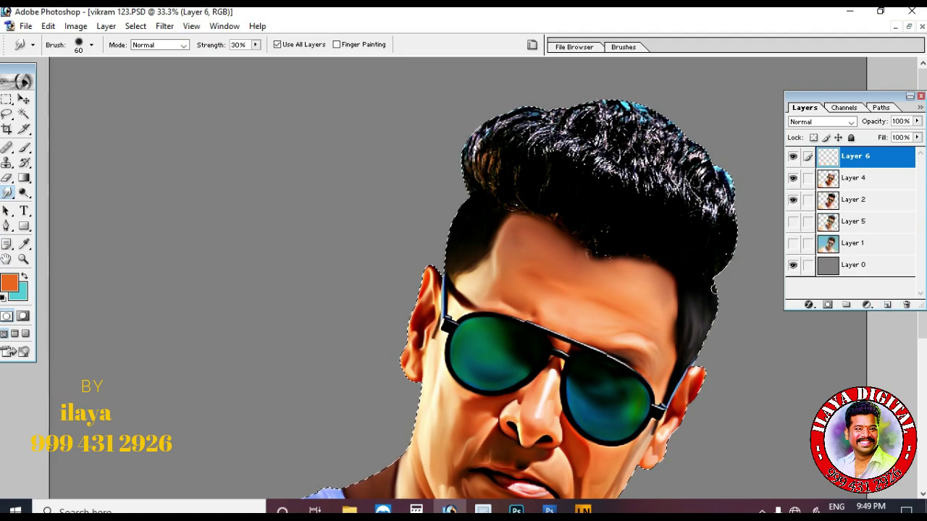
key(ctrl+plus)
right_click(490, 175)
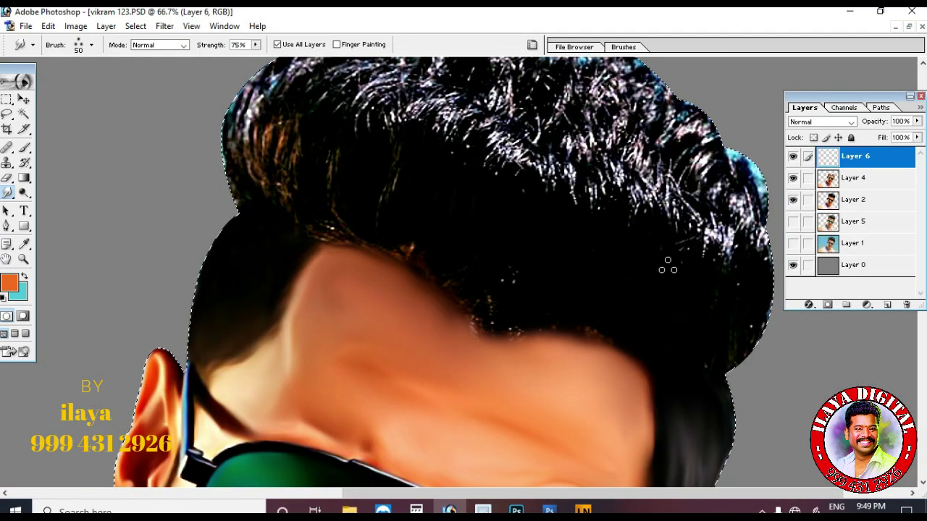
scroll(668, 266, up, 3)
mouse_move(526, 136)
mouse_down()
mouse_move(564, 203)
mouse_move(580, 151)
mouse_move(607, 225)
mouse_move(643, 183)
mouse_up()
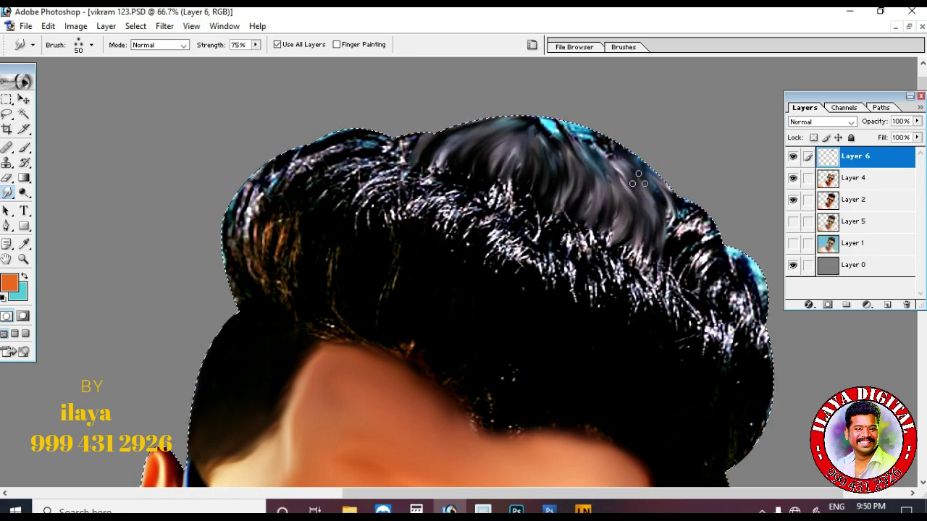
scroll(652, 217, down, 2)
key(Delete)
Reduce the smudge brush to 20 px and erase the leftover smudging from the crown hair's right slope.
key(bracketleft)
key(bracketleft)
key(bracketleft)
ctrl+click(559, 174)
scroll(680, 257, down, 2)
scroll(680, 258, up, 2)
mouse_move(556, 279)
mouse_down()
mouse_move(561, 201)
mouse_move(603, 286)
mouse_move(618, 239)
mouse_move(619, 290)
mouse_up()
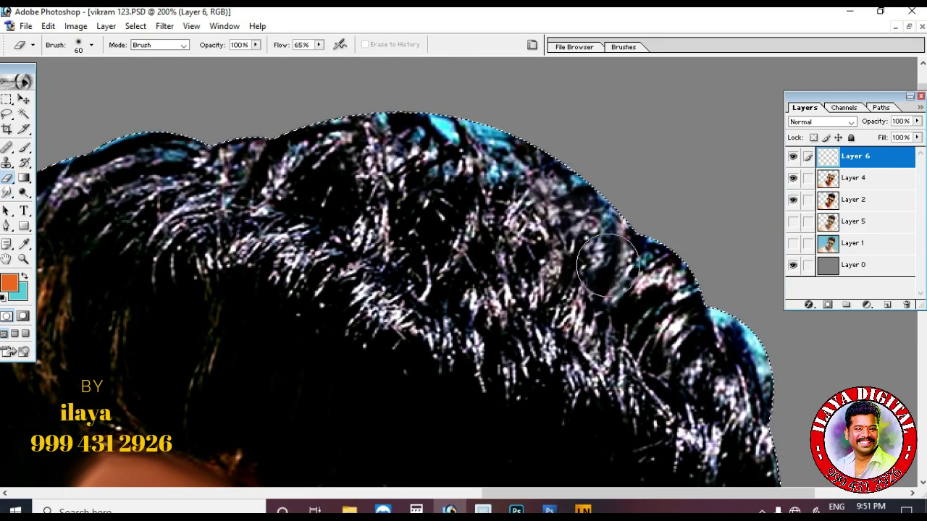
Smudge the hair along the crown's top edge and right slope into curved strands.
key(r)
key(ctrl+plus)
scroll(443, 205, up, 4)
mouse_move(436, 178)
mouse_down()
mouse_move(467, 229)
mouse_move(495, 285)
mouse_move(481, 372)
mouse_move(506, 377)
mouse_move(614, 273)
mouse_move(558, 210)
mouse_up()
scroll(630, 290, down, 2)
mouse_move(644, 190)
mouse_down()
mouse_move(627, 323)
mouse_move(688, 231)
mouse_move(674, 377)
mouse_up()
Smudge the middle and left part of the crown hair into long curved strands.
scroll(449, 217, up, 2)
mouse_move(354, 170)
mouse_down()
mouse_move(421, 203)
mouse_move(456, 266)
mouse_move(461, 352)
mouse_up()
drag(511, 217, 503, 381)
scroll(434, 239, down, 1)
drag(255, 135, 199, 223)
mouse_move(310, 124)
mouse_down()
mouse_move(307, 264)
mouse_move(333, 269)
mouse_up()
drag(348, 122, 352, 307)
Smudge the cyan-edged curl at the hair's right end into curved strands sweeping down and inward.
drag(739, 432, 457, 274)
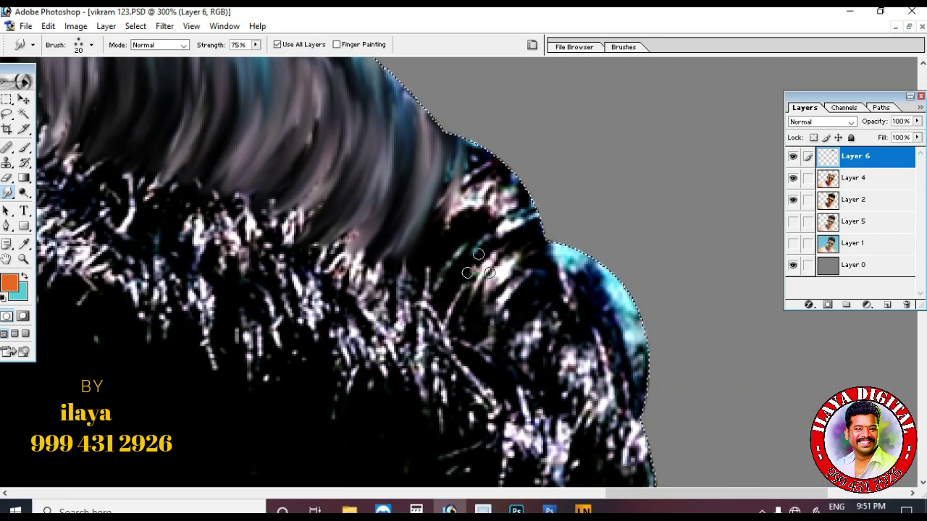
scroll(456, 274, down, 1)
drag(533, 203, 464, 268)
mouse_move(598, 228)
mouse_down()
mouse_move(522, 289)
mouse_move(516, 337)
mouse_up()
drag(609, 261, 532, 362)
drag(608, 295, 561, 373)
drag(638, 327, 580, 387)
drag(625, 329, 590, 391)
scroll(525, 339, up, 2)
Smudge the pinkish hair between the crown slope and the cyan curl, extending the strands down their inner side.
drag(532, 239, 451, 355)
drag(510, 249, 442, 297)
drag(485, 225, 416, 290)
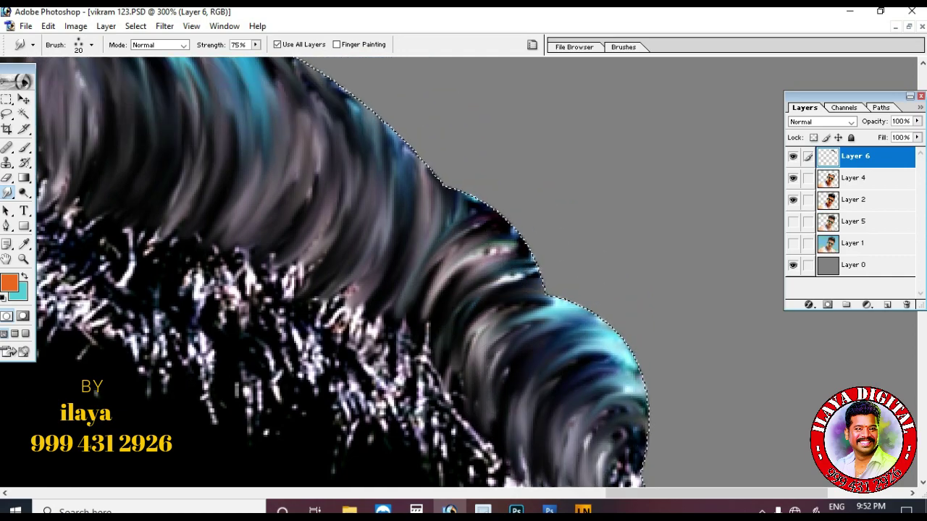
drag(442, 195, 392, 326)
drag(517, 255, 434, 377)
mouse_move(528, 286)
mouse_down()
mouse_move(481, 358)
mouse_move(495, 439)
mouse_up()
scroll(494, 439, down, 3)
drag(520, 145, 460, 268)
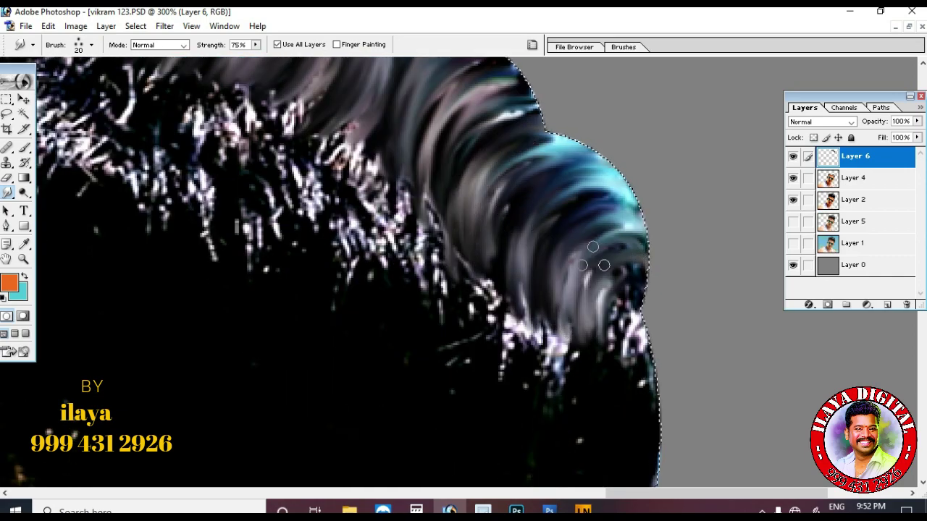
Smudge the lower end of the right curl, drawing the bright bristles down and inward into dark strands.
drag(606, 261, 556, 356)
drag(631, 272, 571, 378)
drag(636, 294, 583, 392)
drag(640, 318, 605, 426)
drag(644, 361, 619, 431)
Smudge the front hair's left end into curved strands following its outer edge.
key(ctrl+minus)
key(ctrl+minus)
key(ctrl+minus)
key(ctrl+minus)
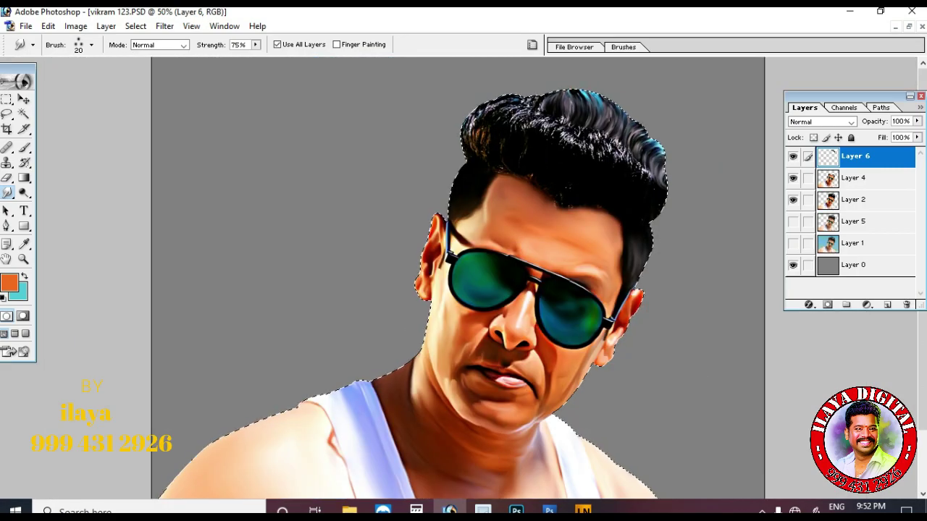
key(ctrl+space)
drag(446, 94, 656, 279)
drag(550, 217, 512, 262)
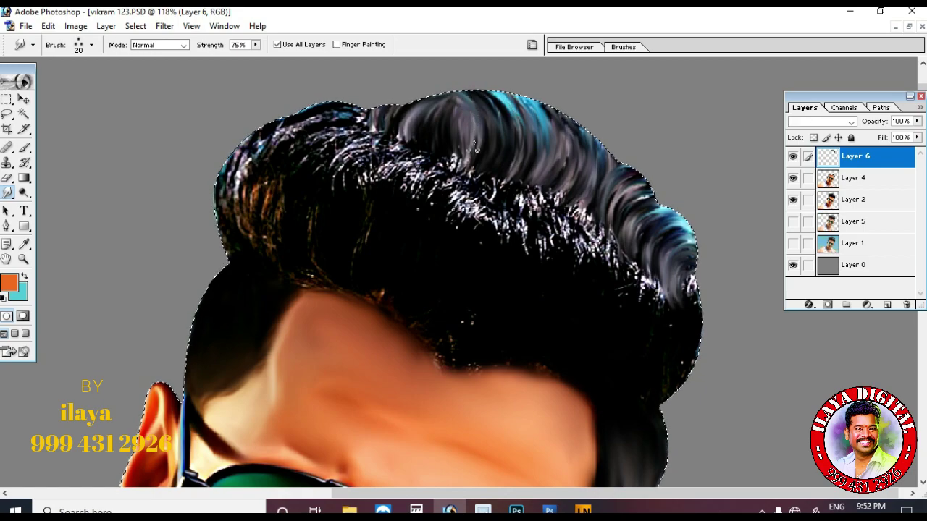
scroll(449, 307, down, 1)
scroll(449, 307, up, 1)
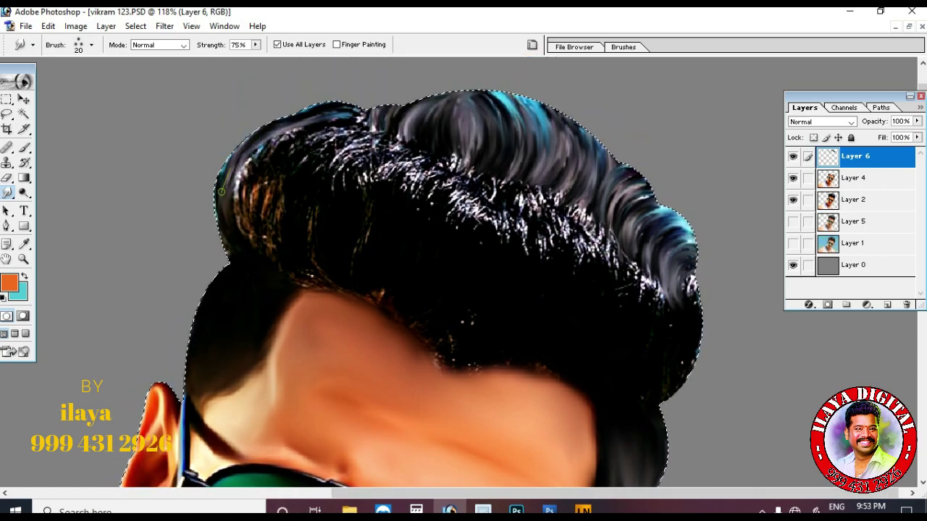
drag(290, 149, 294, 176)
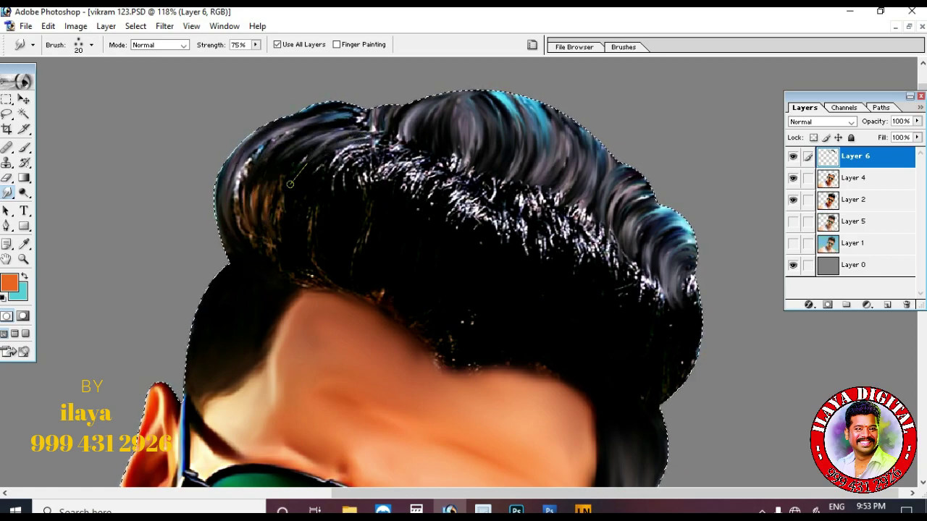
Smudge the front hair left of centre into long strands sweeping down and outward to the hairline.
drag(392, 143, 330, 190)
mouse_move(408, 158)
mouse_down()
mouse_move(338, 199)
mouse_move(364, 232)
mouse_up()
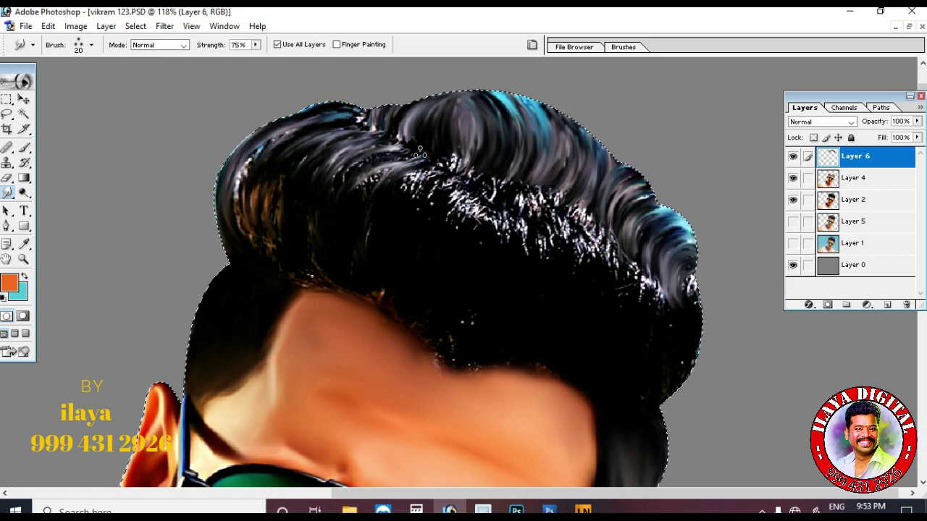
key(Tab)
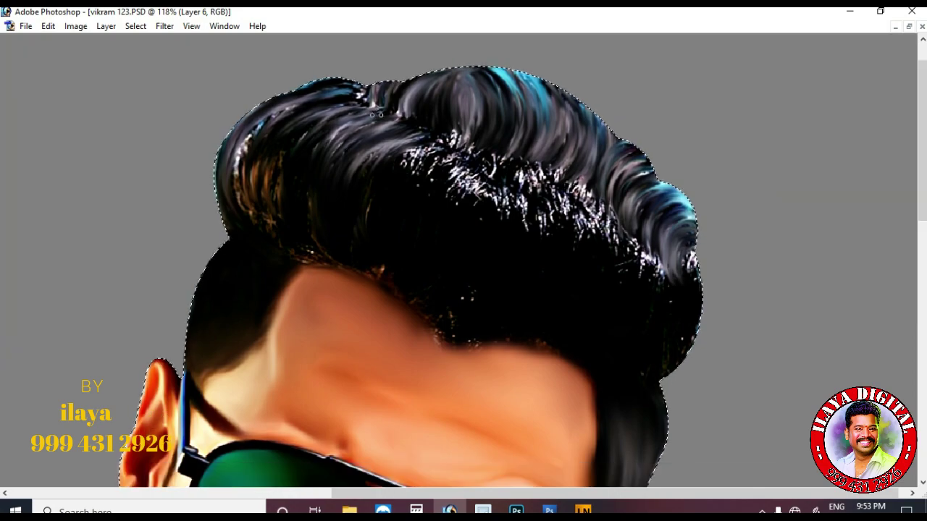
drag(412, 136, 348, 192)
drag(350, 107, 288, 144)
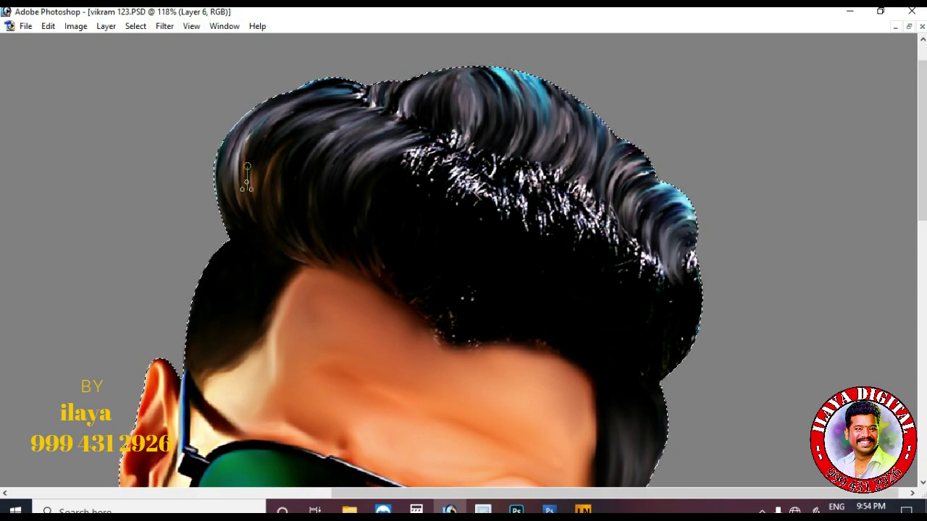
Smudge the central and right front hair into long strands running from the bright ridge down toward the forehead.
scroll(362, 277, down, 2)
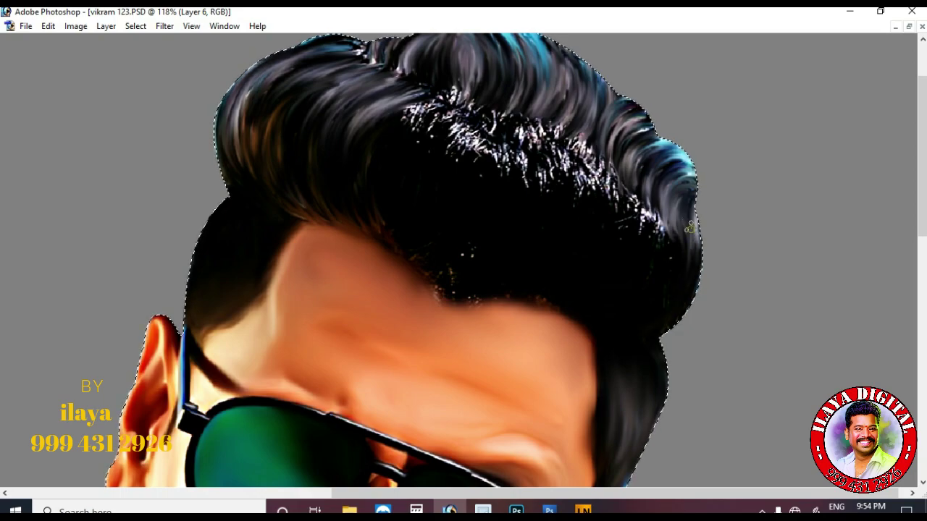
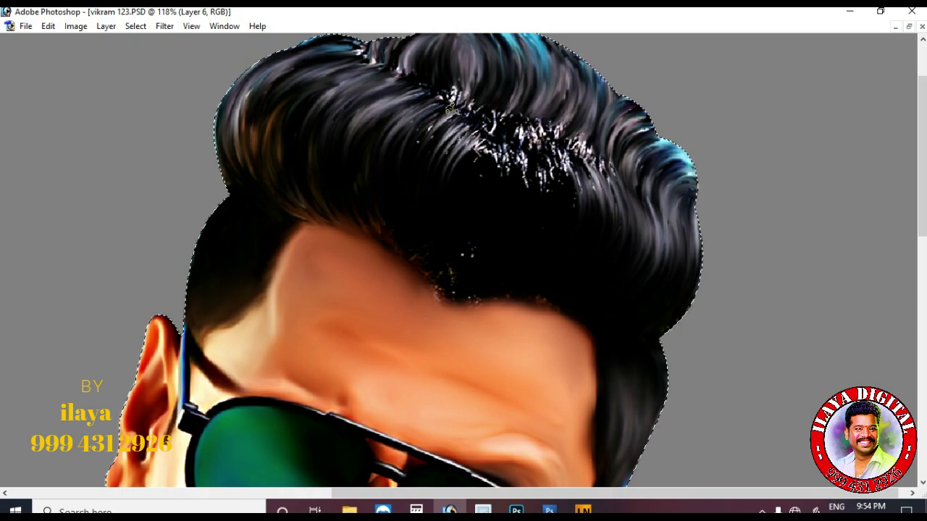
scroll(437, 132, down, 3)
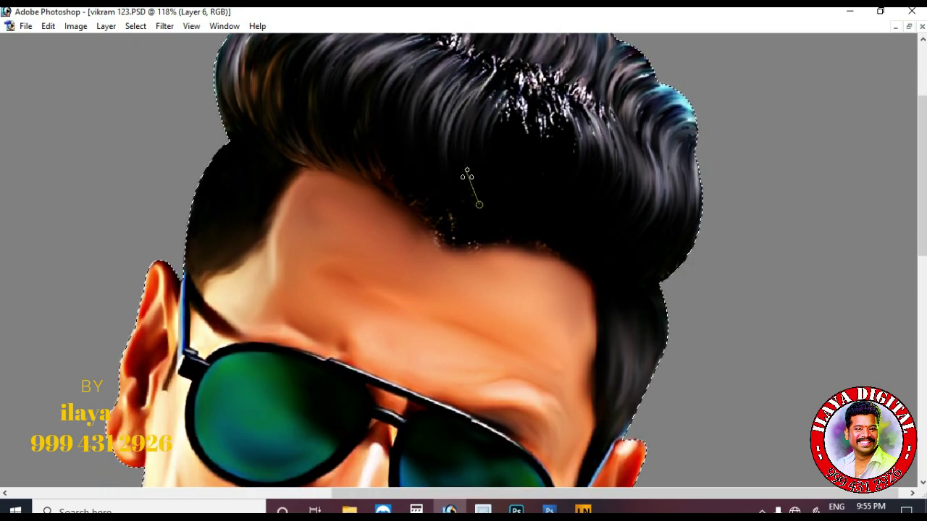
scroll(548, 127, up, 3)
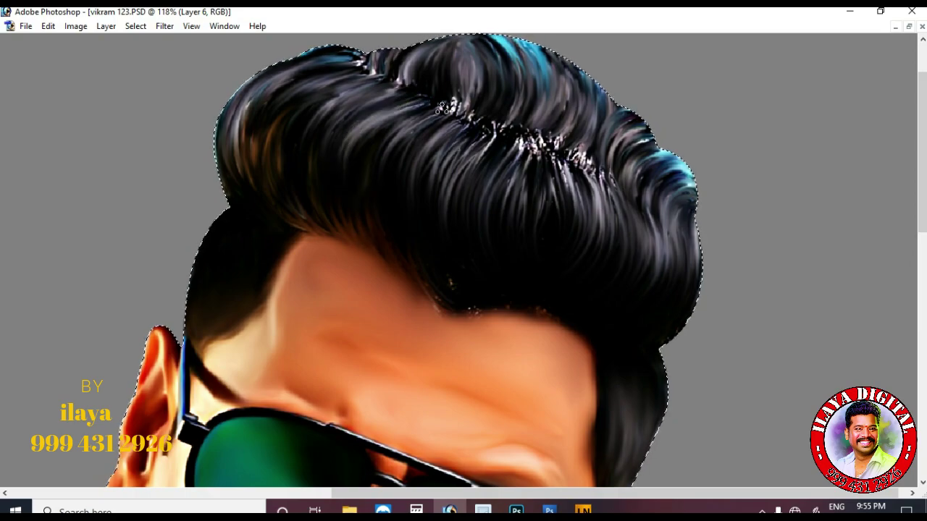
scroll(490, 235, down, 2)
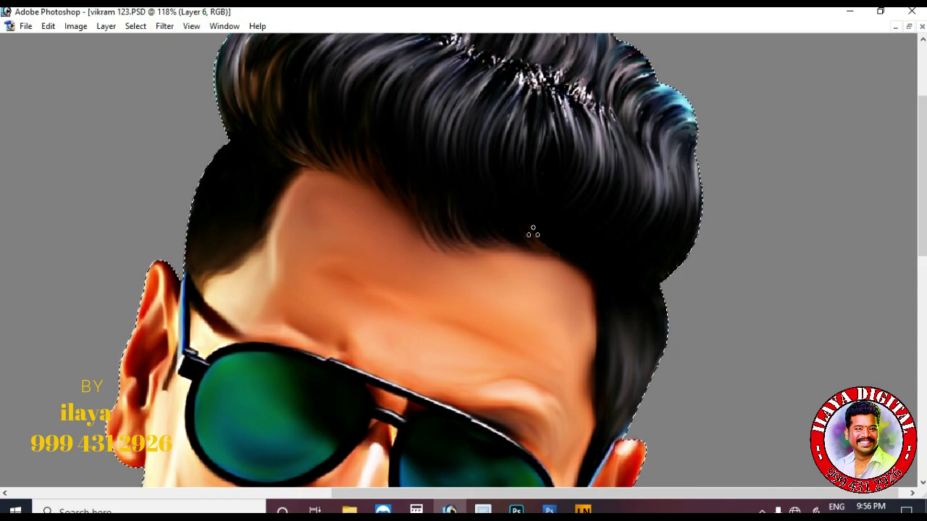
scroll(341, 230, up, 2)
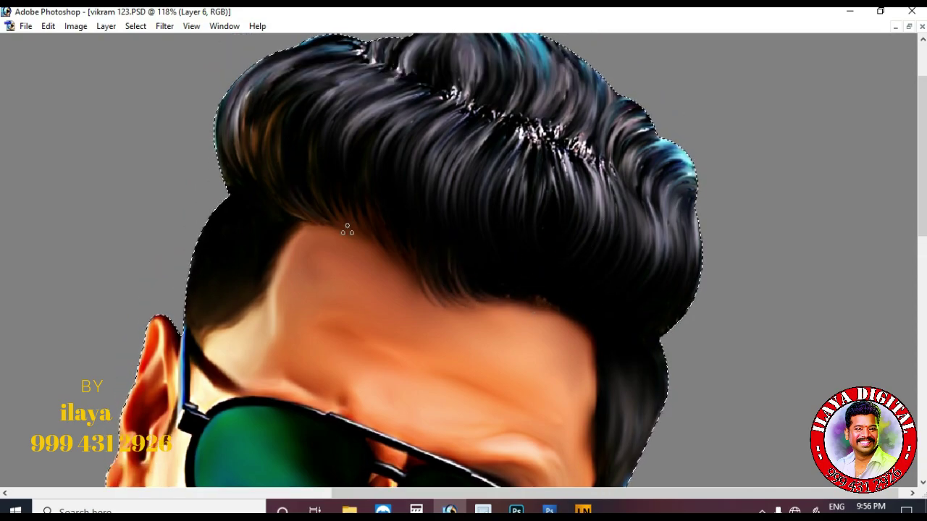
scroll(570, 225, up, 3)
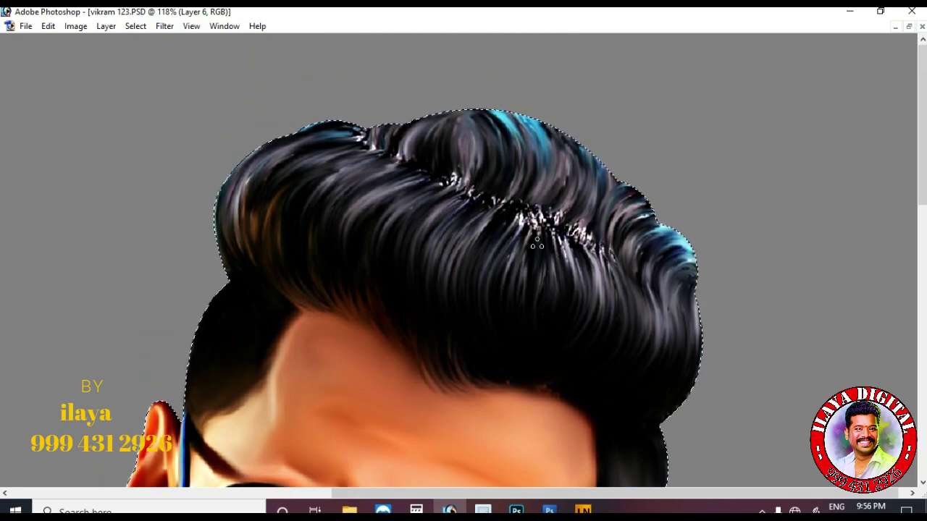
Smudge the speckled hairline above the forehead and the hair's lower right edge smooth with an enlarged brush.
scroll(570, 221, down, 7)
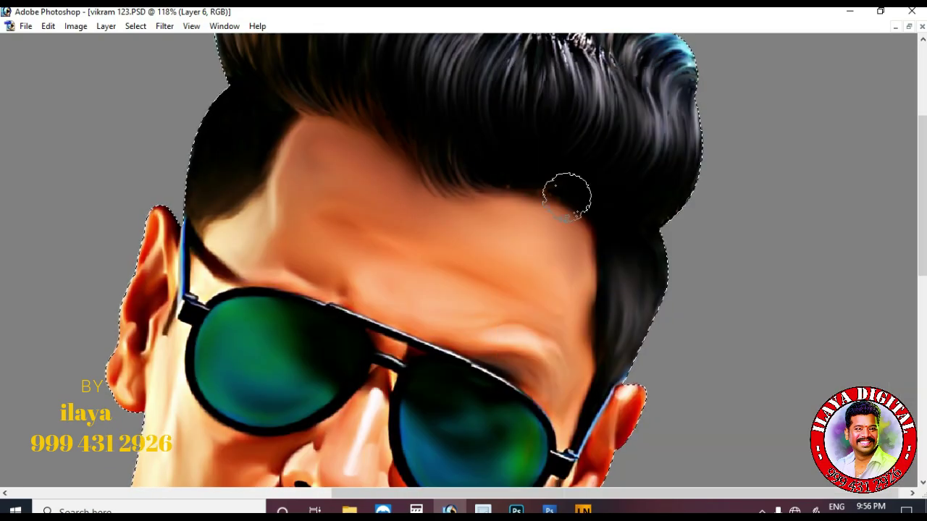
scroll(555, 279, up, 2)
scroll(484, 275, up, 1)
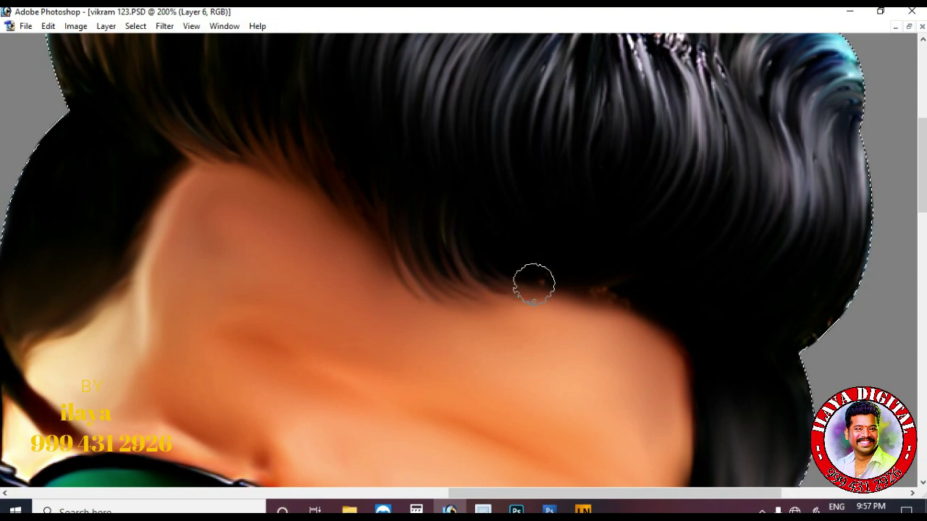
scroll(631, 317, up, 1)
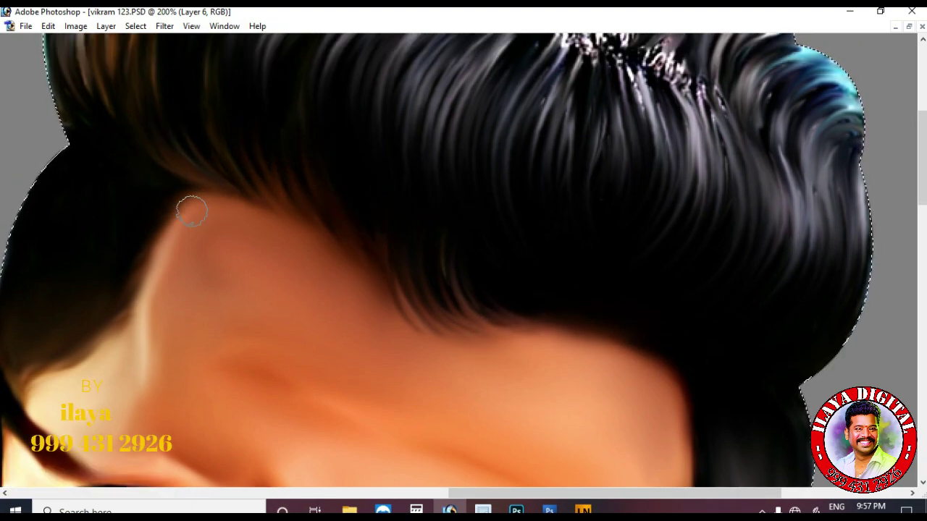
scroll(161, 114, up, 1)
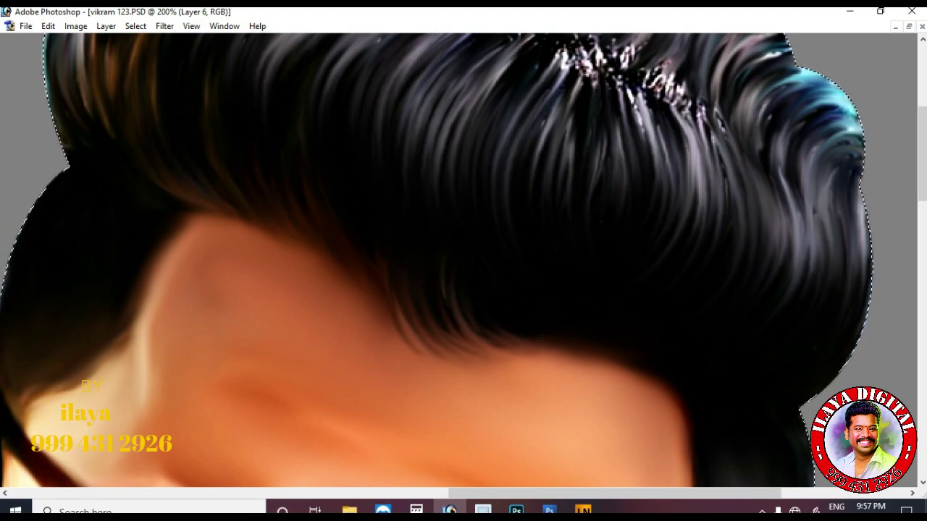
Smudge the bright bristles along the ridge into wavy strands joining the crown hair with the front hair.
scroll(434, 280, up, 6)
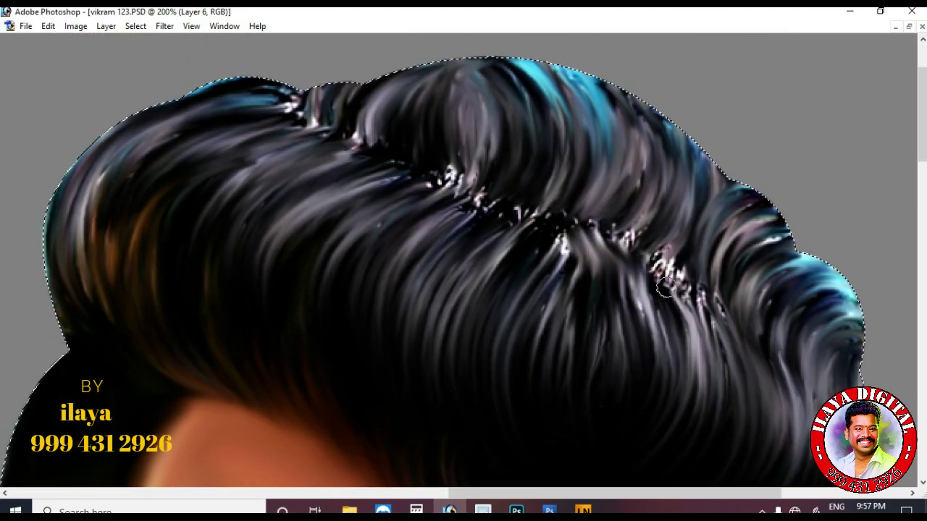
mouse_move(693, 289)
mouse_down()
mouse_move(662, 291)
mouse_move(620, 231)
mouse_move(556, 239)
mouse_move(482, 223)
mouse_move(451, 173)
mouse_move(297, 97)
mouse_move(315, 122)
mouse_move(378, 129)
mouse_move(407, 149)
mouse_move(437, 180)
mouse_move(423, 218)
mouse_move(522, 205)
mouse_up()
right_click(522, 205)
double_click(505, 216)
mouse_move(593, 179)
mouse_down()
mouse_move(638, 182)
mouse_move(656, 246)
mouse_move(742, 400)
mouse_move(580, 191)
mouse_up()
mouse_move(457, 160)
mouse_down()
mouse_move(461, 243)
mouse_move(399, 119)
mouse_move(325, 101)
mouse_up()
mouse_move(674, 187)
mouse_down()
mouse_move(652, 159)
mouse_move(646, 352)
mouse_move(677, 232)
mouse_move(786, 308)
mouse_up()
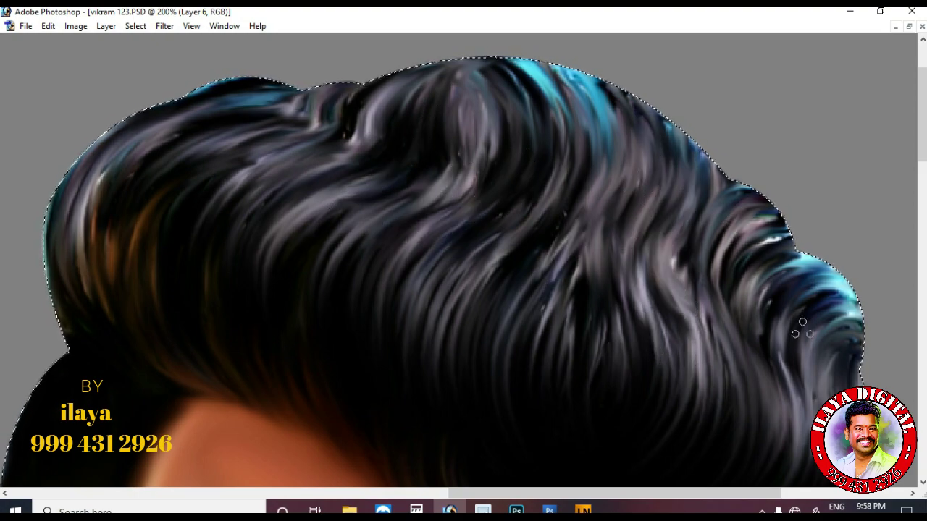
scroll(787, 308, down, 2)
scroll(644, 318, down, 2)
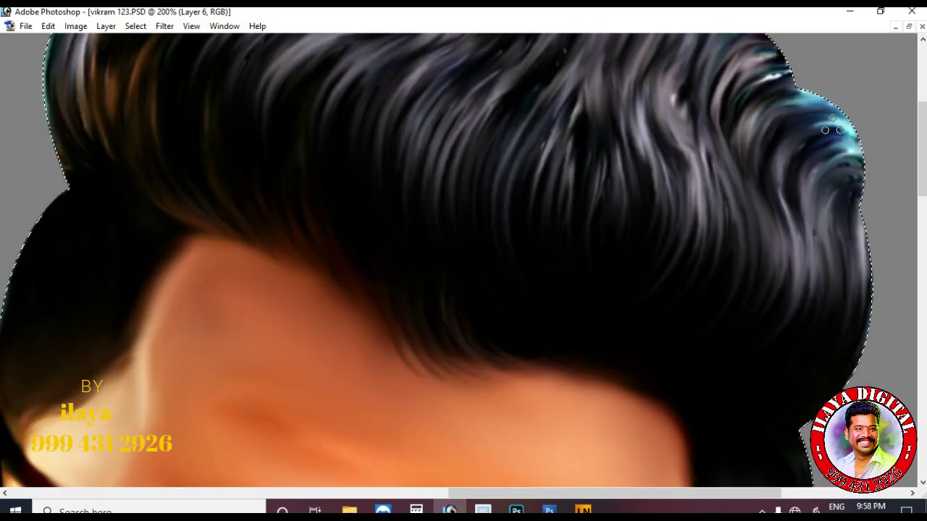
Undo the smudging along the bright ridge between crown and front hair, and return to the Smudge tool.
key(ctrl+minus)
key(ctrl+minus)
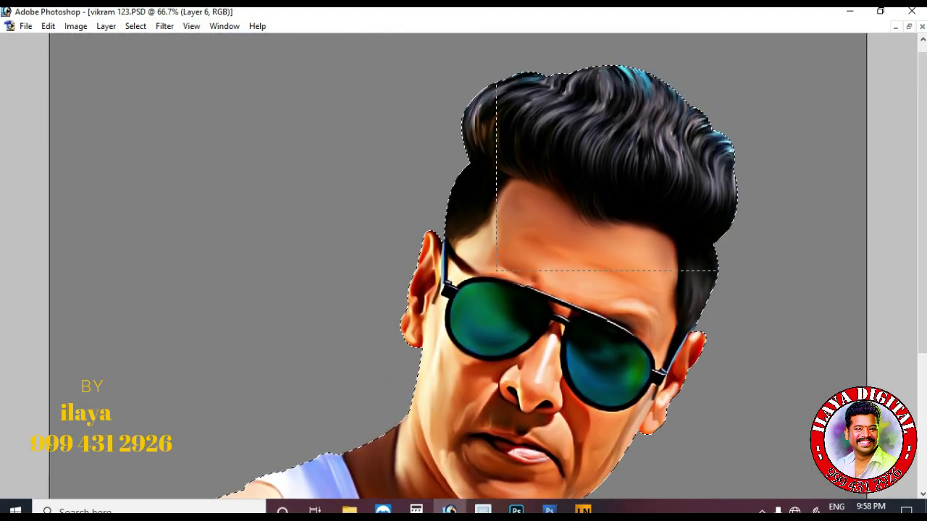
drag(750, 63, 497, 268)
key(Tab)
click(10, 282)
key(Return)
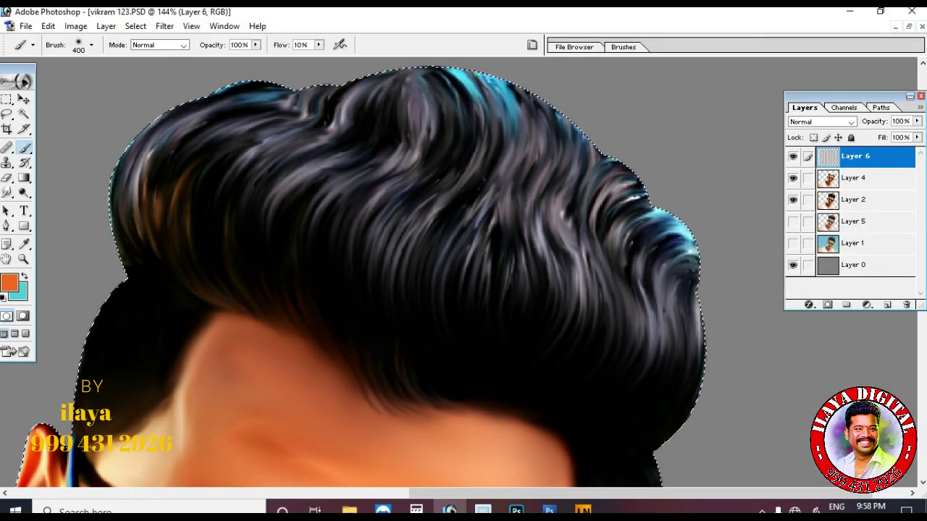
key(ctrl+alt+z)
key(ctrl+alt+z)
key(ctrl+alt+z)
key(ctrl+alt+z)
key(ctrl+alt+z)
key(ctrl+alt+z)
key(ctrl+alt+z)
key(ctrl+alt+z)
key(ctrl+alt+z)
key(ctrl+alt+z)
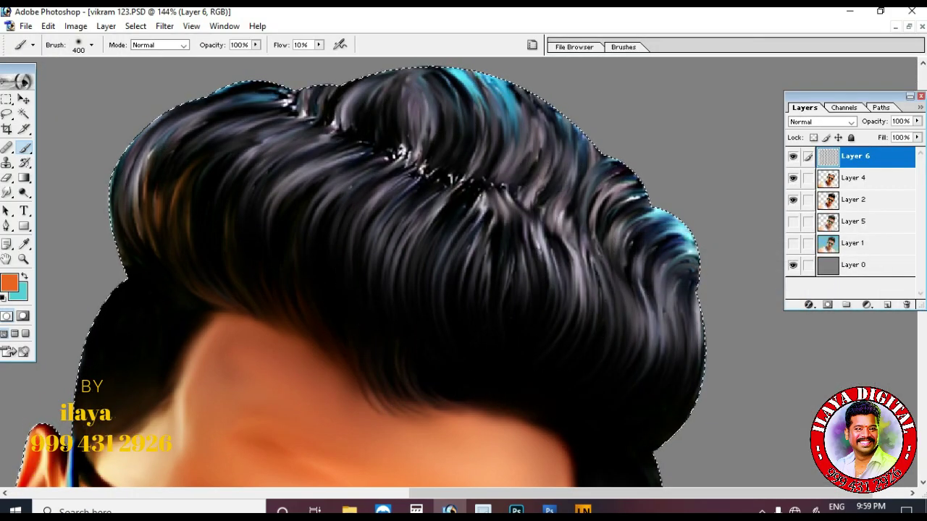
key(ctrl+alt+z)
key(ctrl+alt+z)
key(ctrl+alt+z)
key(ctrl+alt+z)
key(ctrl+alt+z)
key(r)
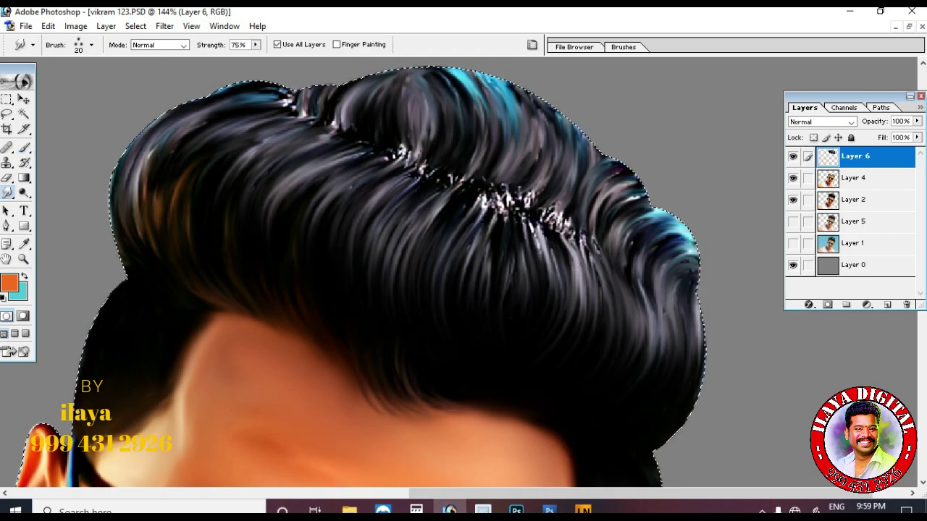
Burn the bright bristles along the hair ridge on Layer 2, using midtones at 50% exposure.
scroll(387, 149, down, 5)
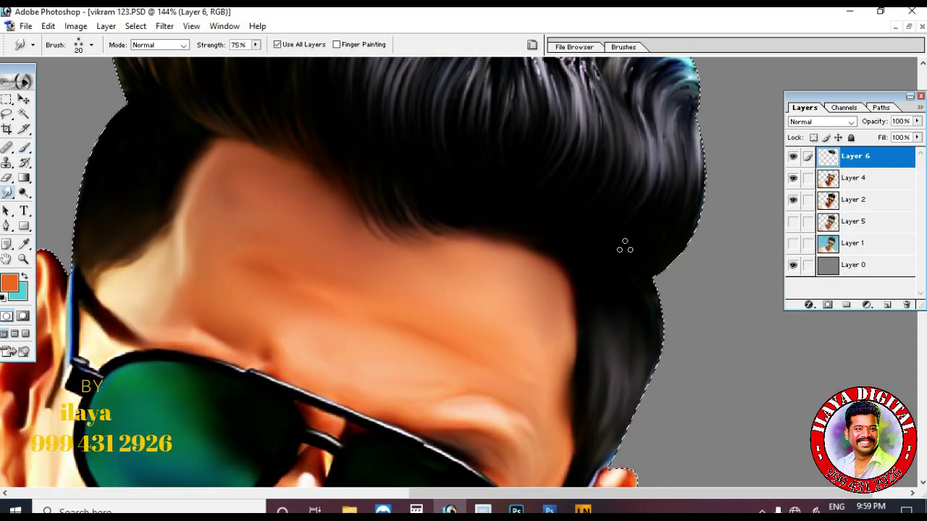
key(ctrl+minus)
key(ctrl+minus)
key(alt+bracketleft)
key(alt+bracketleft)
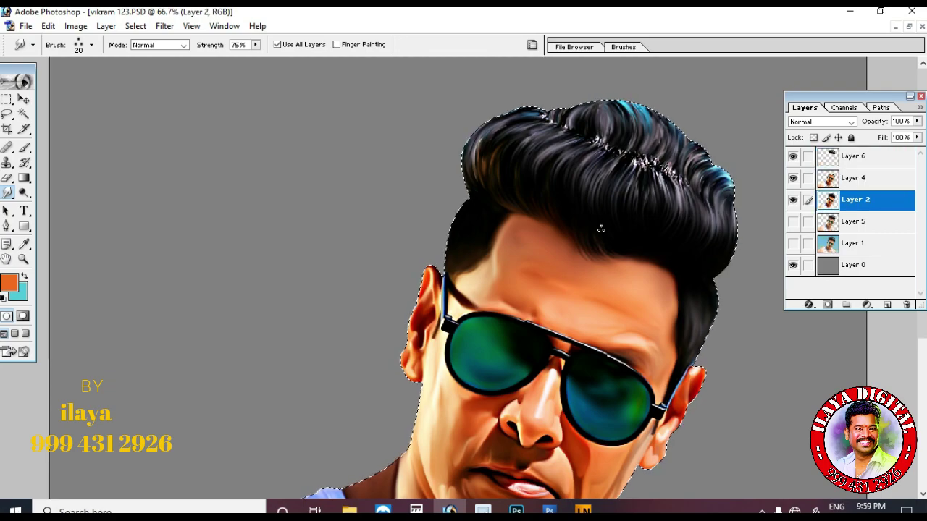
key(z)
drag(471, 110, 746, 239)
scroll(529, 299, up, 1)
key(b)
key(r)
click(23, 193)
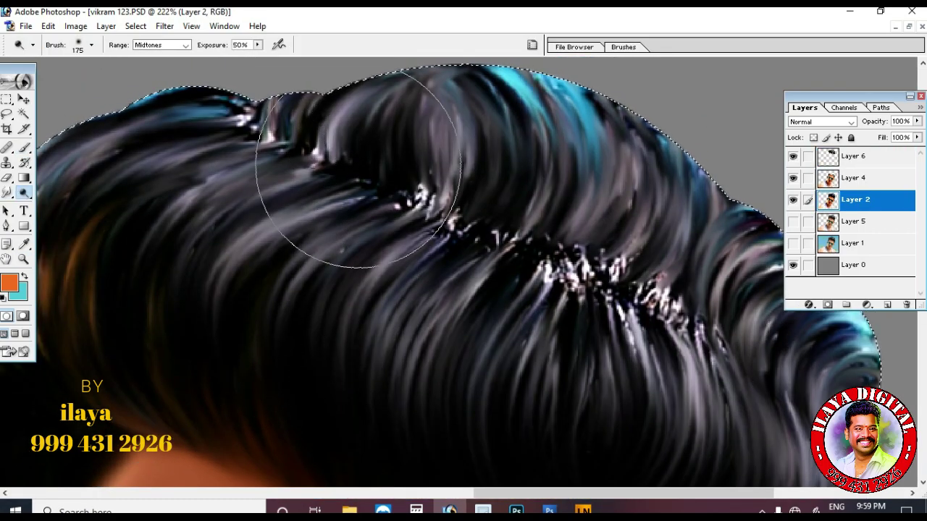
click(24, 192)
click(65, 193)
mouse_move(324, 174)
mouse_down()
mouse_move(417, 198)
mouse_move(488, 247)
mouse_move(606, 285)
mouse_move(714, 335)
mouse_up()
key(bracketright)
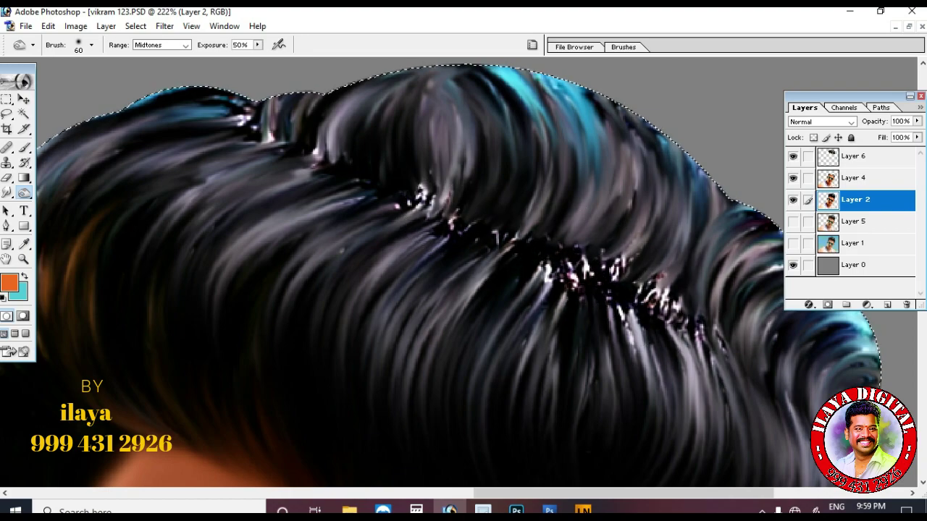
Smudge the ridge's remaining bristles on Layer 2 at 75% strength, blending the crown hair into the front hair.
key(r)
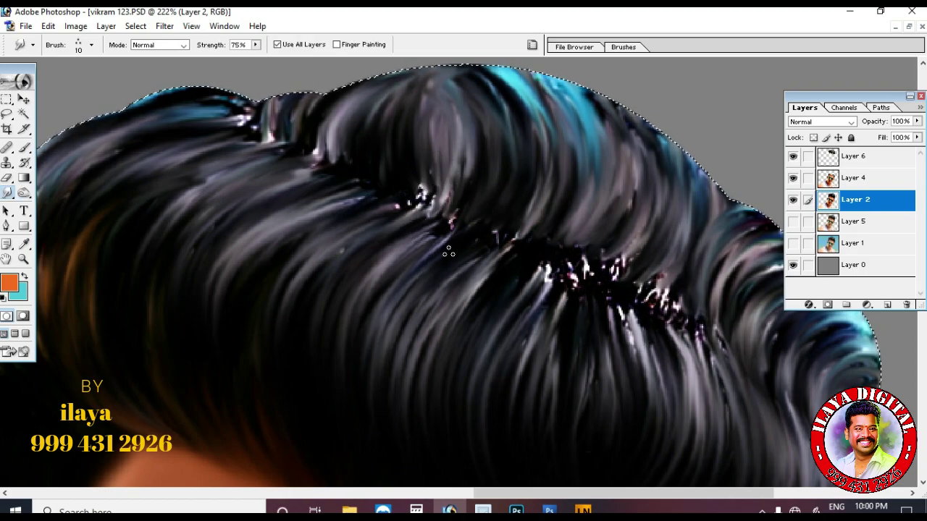
mouse_move(521, 235)
mouse_down()
mouse_move(556, 235)
mouse_move(603, 283)
mouse_move(650, 291)
mouse_up()
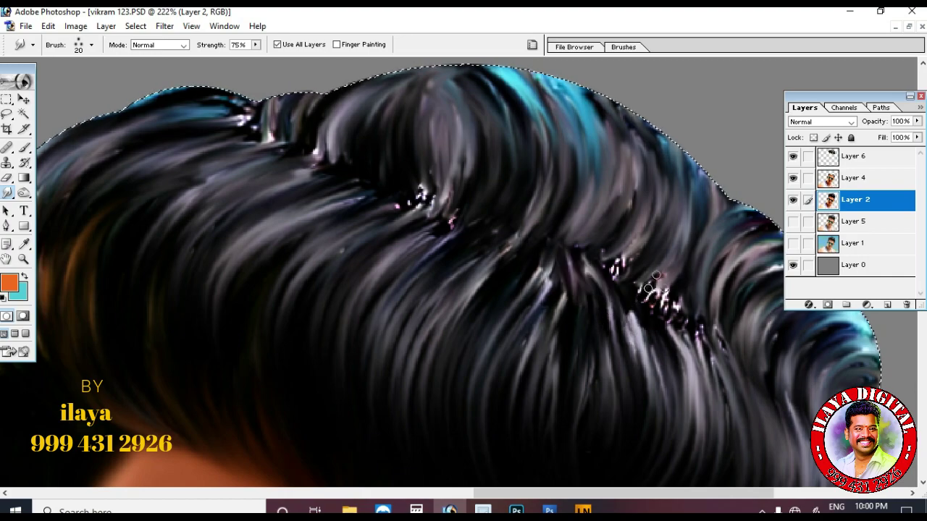
key(ctrl+minus)
key(ctrl+minus)
key(ctrl+minus)
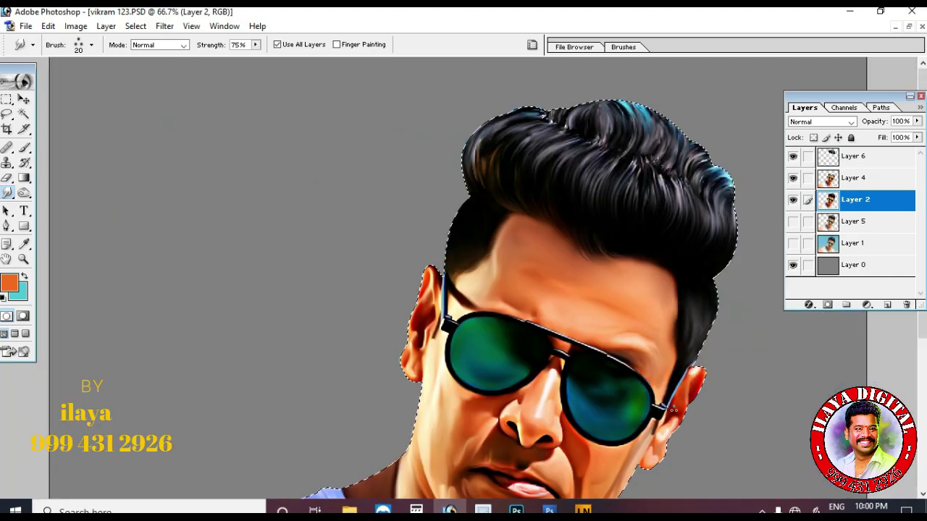
Smudge the hair edge above the forehead on Layer 6 at 70% strength, pulling fine strands over the skin.
key(z)
click(569, 262)
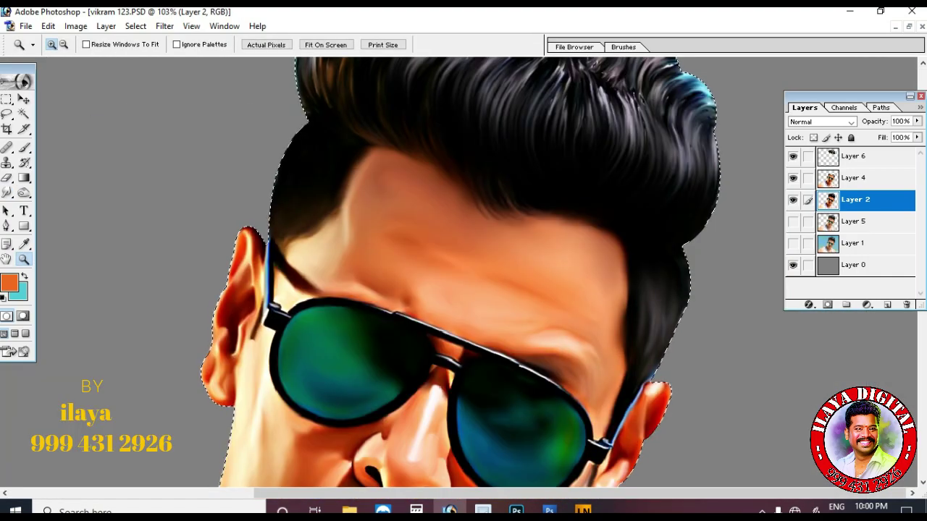
click(520, 275)
scroll(405, 275, down, 3)
click(861, 157)
scroll(558, 311, up, 2)
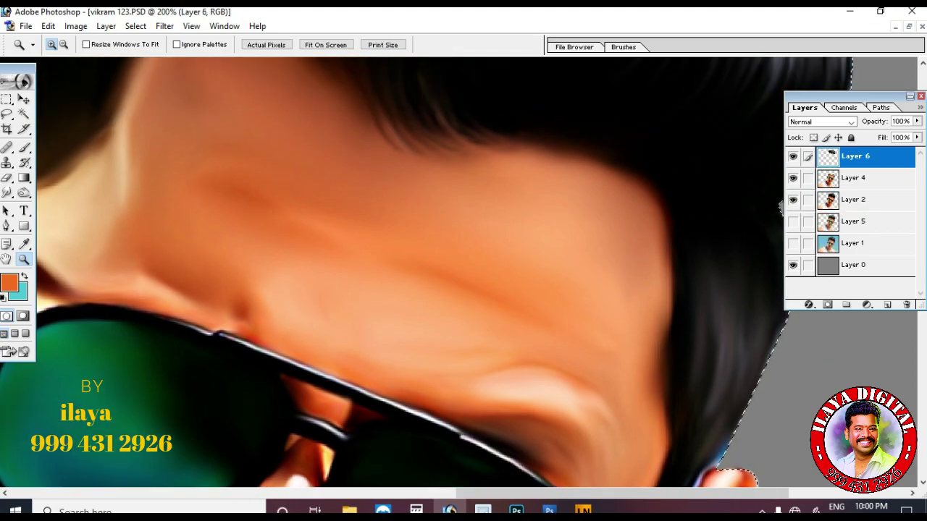
key(r)
scroll(586, 279, down, 1)
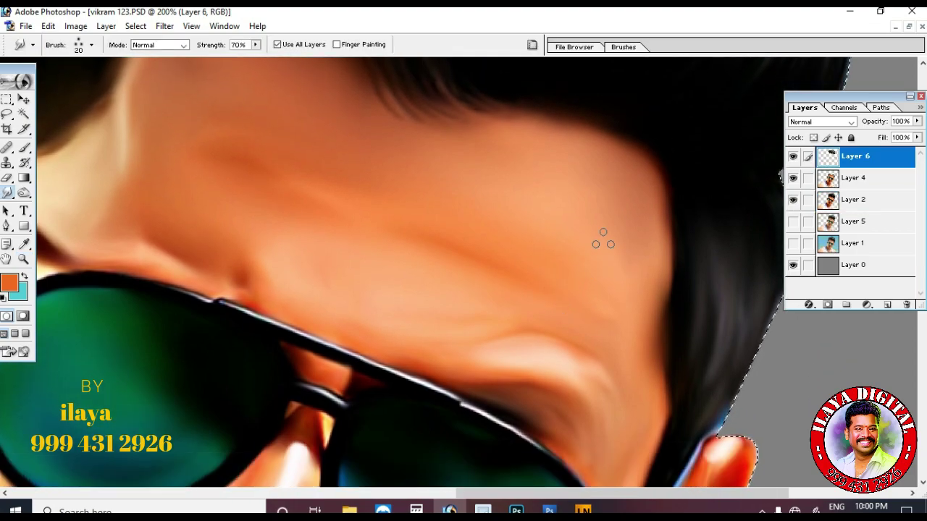
key(Tab)
scroll(601, 248, up, 4)
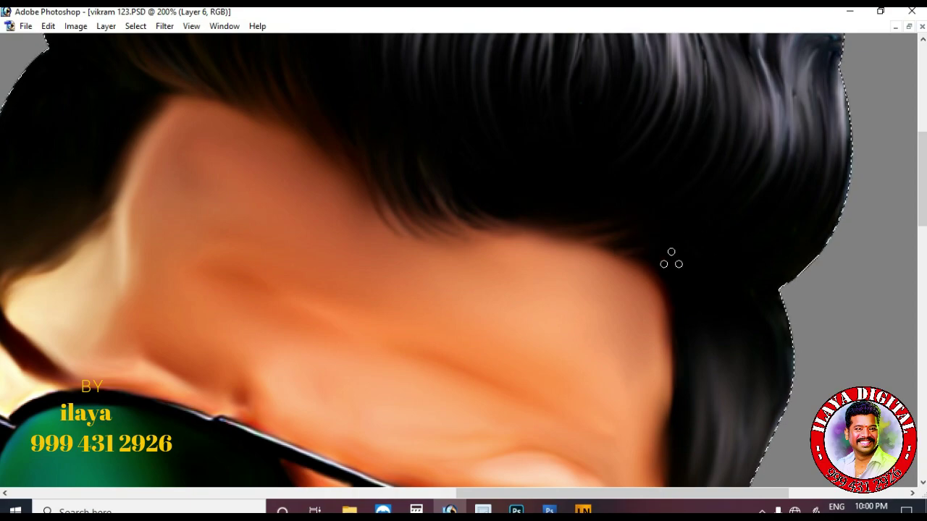
Smudge the edge between the forehead and the sideburn on the image's right side into soft hair strands.
scroll(675, 259, down, 8)
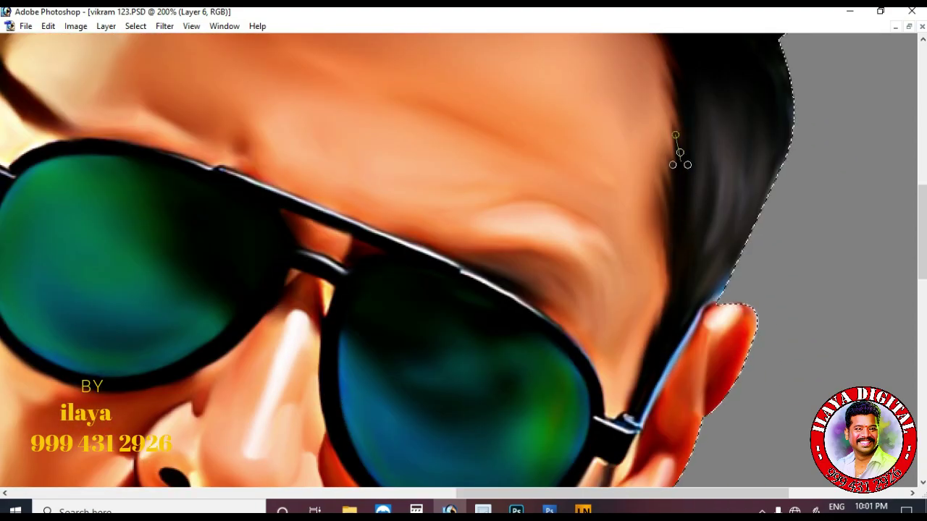
scroll(681, 166, up, 4)
scroll(685, 409, down, 2)
Smudge the hairline at the image's left temple outward into fine strands over the lighter skin on Layer 6.
scroll(428, 242, right, 6)
scroll(467, 134, down, 1)
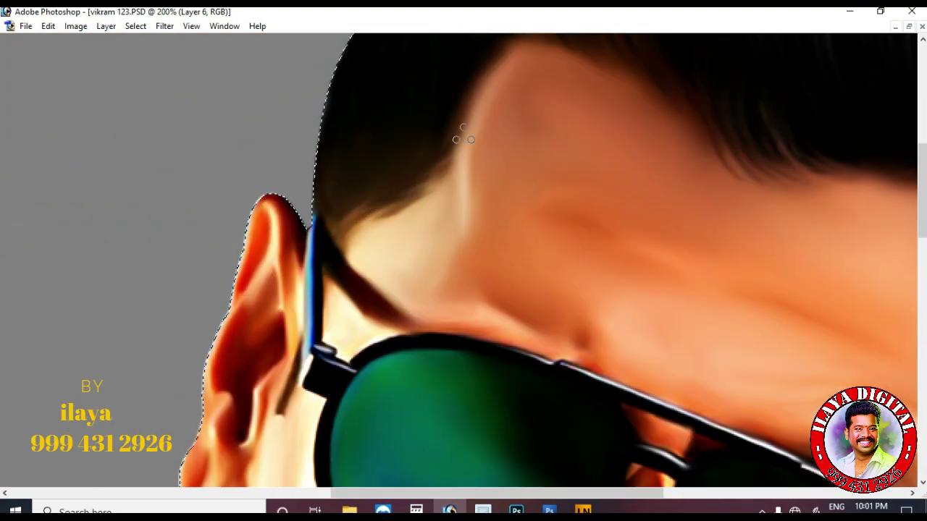
scroll(359, 222, up, 2)
mouse_move(378, 248)
mouse_down()
mouse_move(405, 238)
mouse_move(473, 161)
mouse_up()
drag(368, 179, 467, 131)
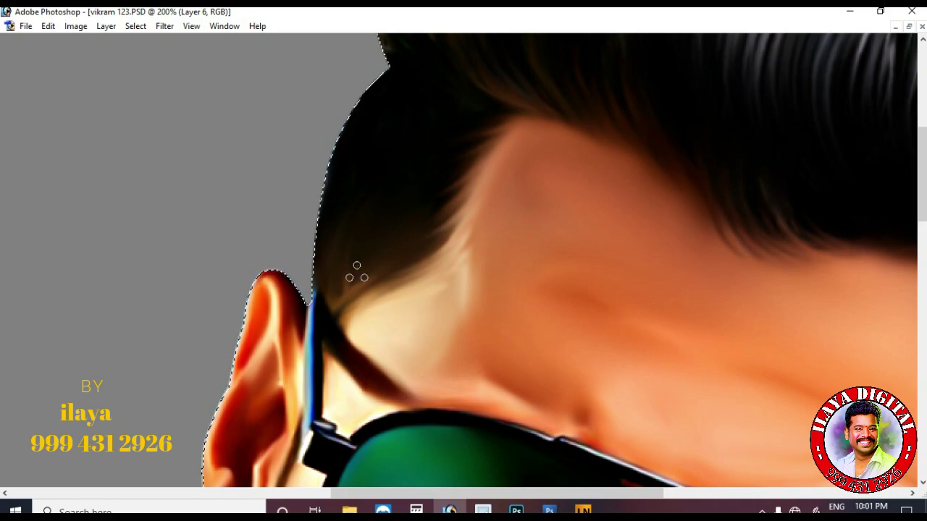
scroll(327, 224, up, 4)
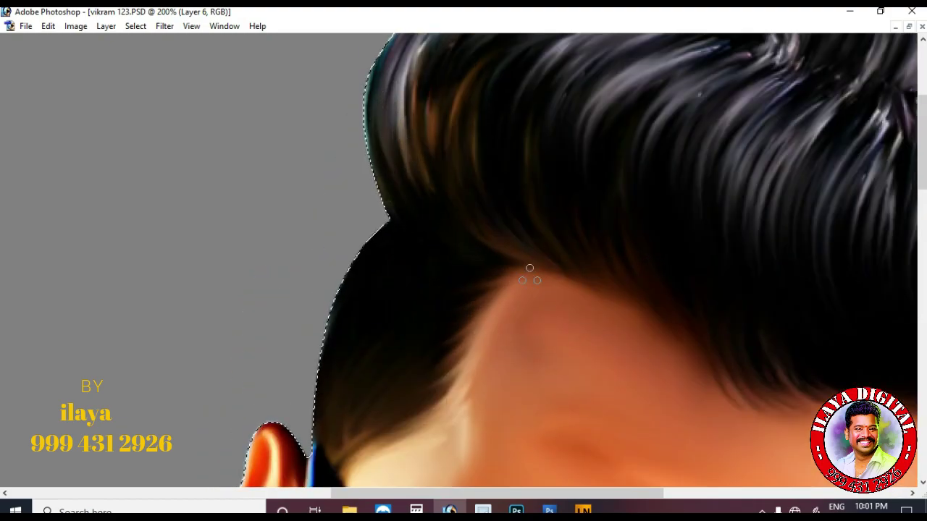
Duplicate the painted portrait and merge the working layers into Layer 2 copy, keeping Layer 2 and Layer 6 separate.
key(ctrl+minus)
key(ctrl+minus)
key(ctrl+minus)
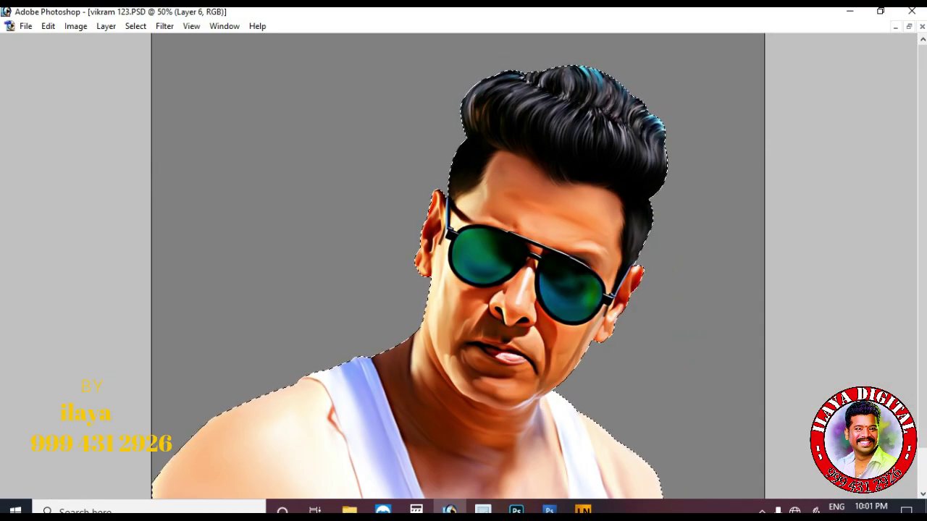
key(Tab)
key(ctrl+plus)
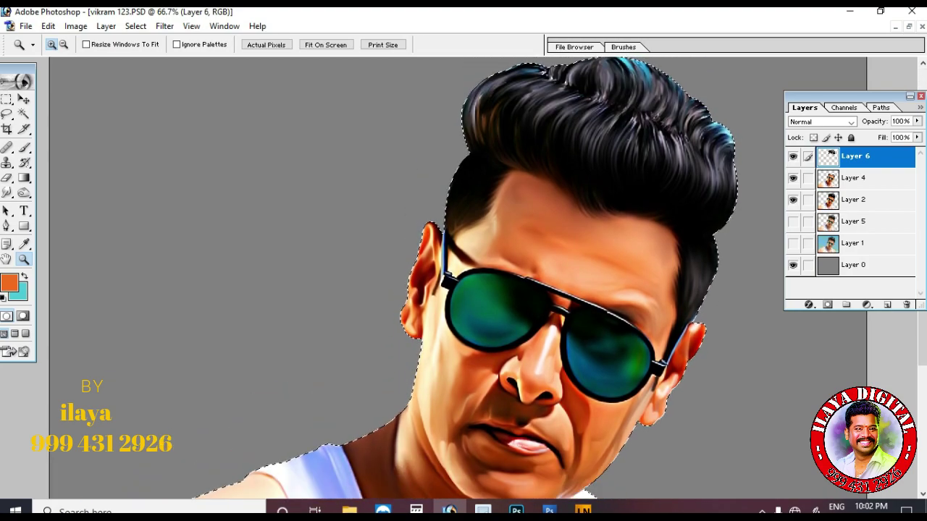
key(ctrl+minus)
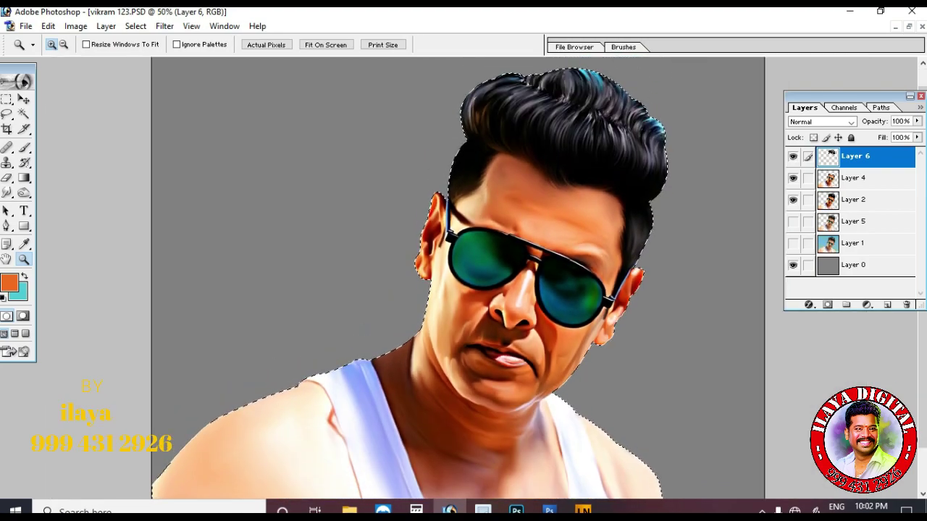
scroll(457, 278, down, 2)
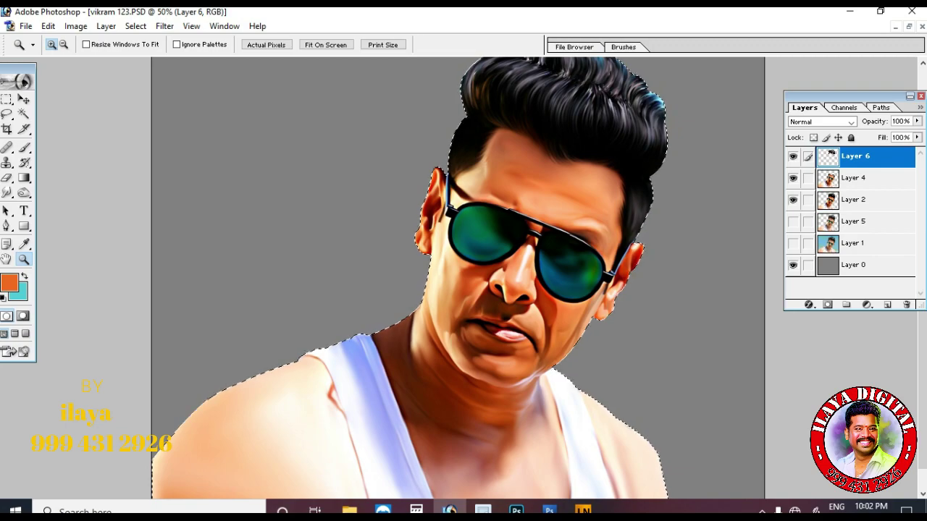
key(ctrl+j)
click(808, 200)
key(ctrl+e)
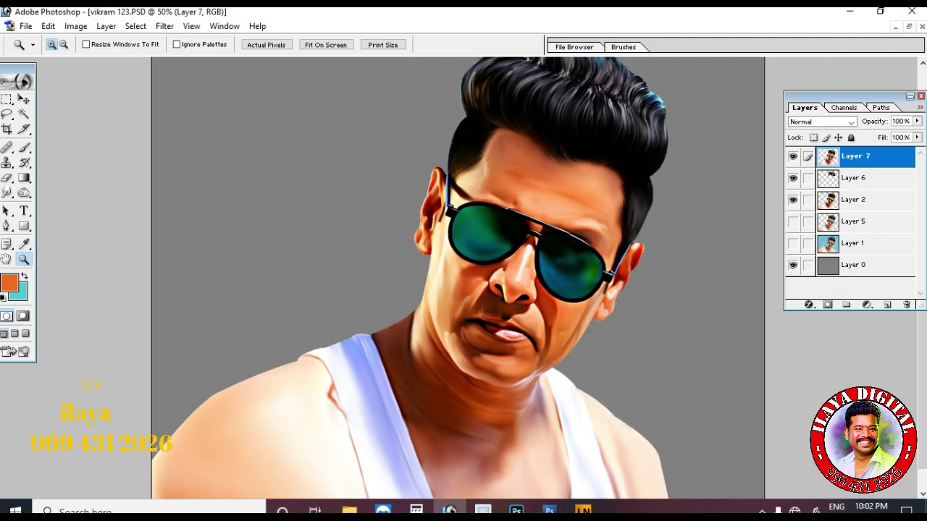
click(862, 200)
key(ctrl+j)
key(ctrl+e)
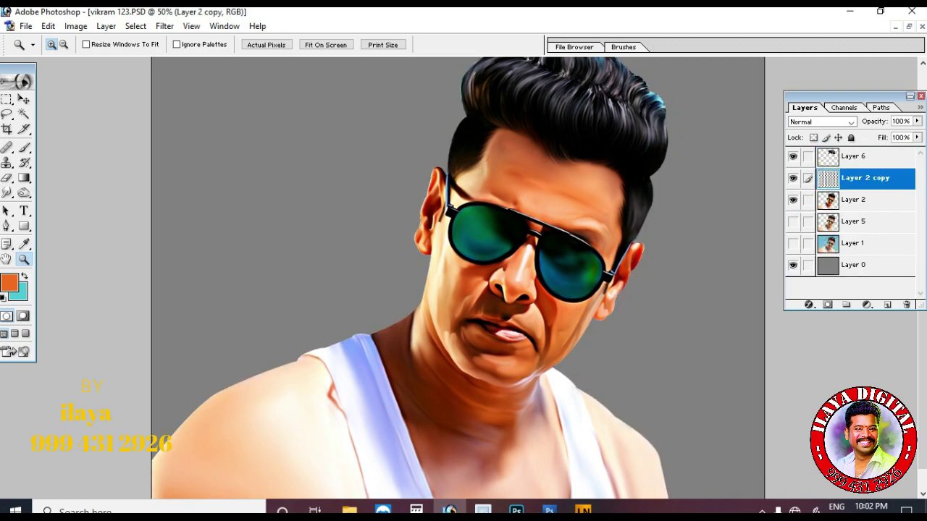
Delete the hidden Layer 5.
click(862, 221)
click(906, 304)
key(Return)
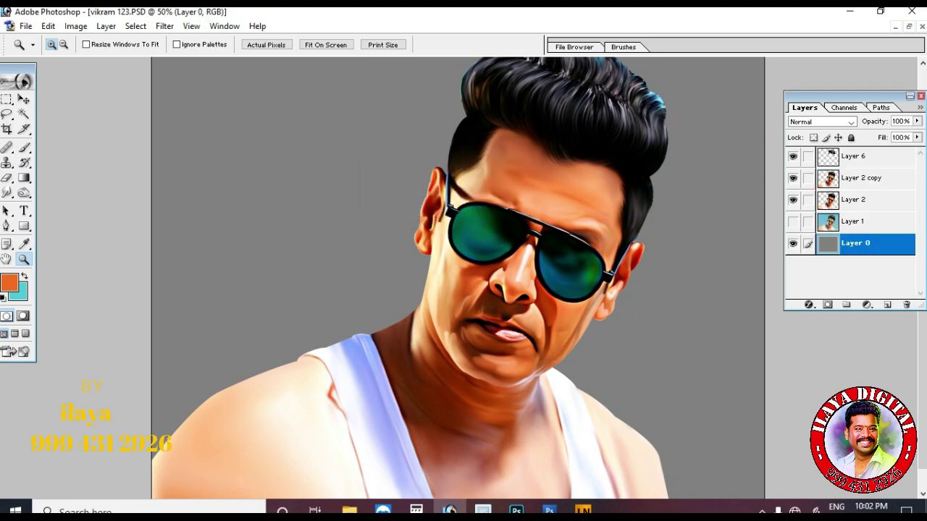
Move Layer 6 below Layer 2 copy, and hide Layer 6 and Layer 2.
click(862, 200)
drag(793, 156, 793, 200)
click(793, 178)
click(793, 156)
click(862, 156)
key(ctrl+bracketleft)
click(793, 178)
click(862, 157)
scroll(457, 278, up, 2)
scroll(458, 278, down, 2)
Add a new layer above Layer 2 copy in Color blend mode and load the figure's outline as a selection.
click(888, 305)
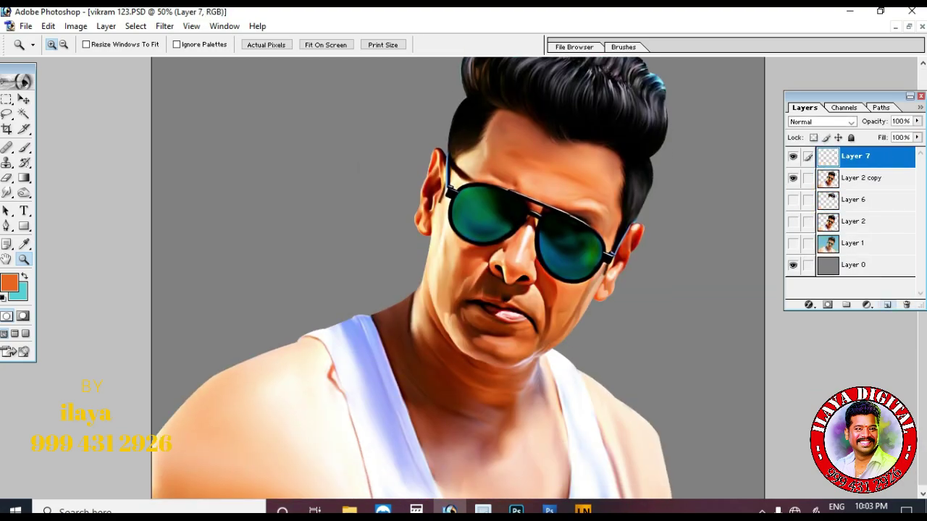
key(ctrl+0)
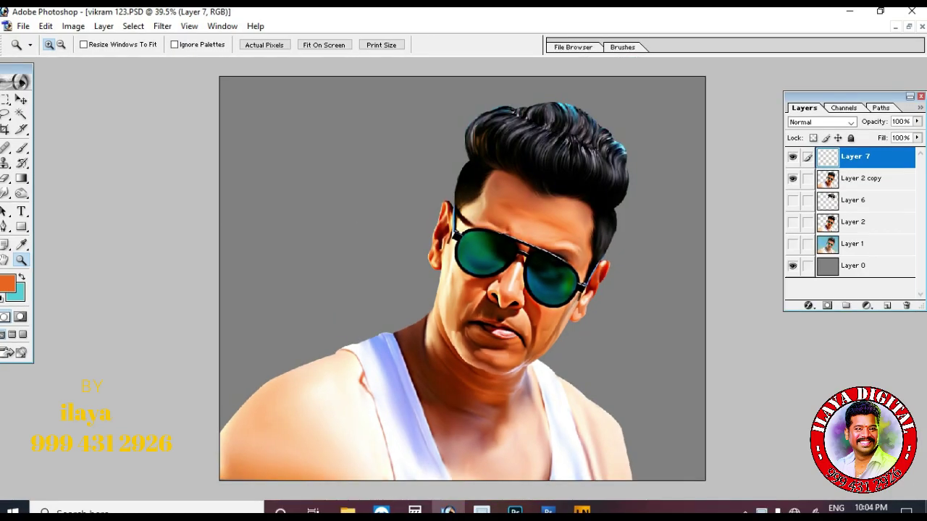
drag(434, 201, 600, 360)
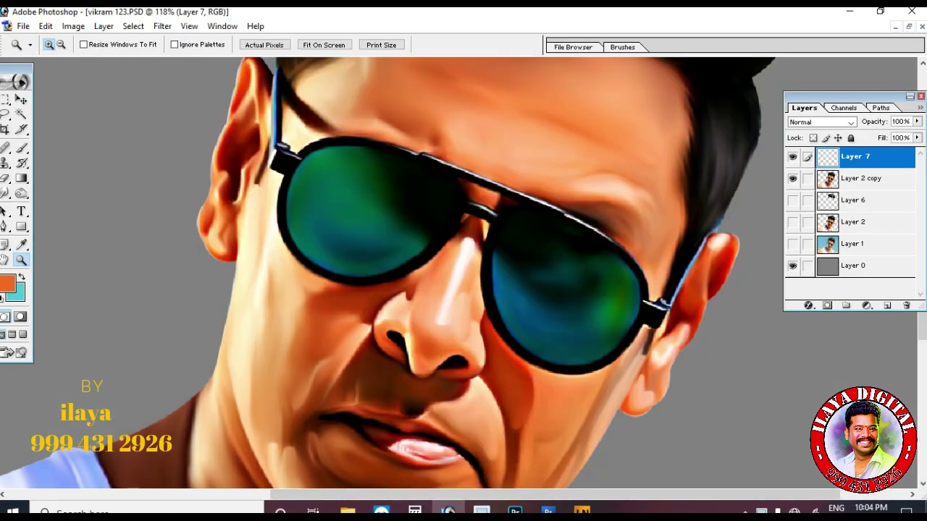
key(ctrl+minus)
key(ctrl+minus)
key(ctrl+minus)
key(ctrl+minus)
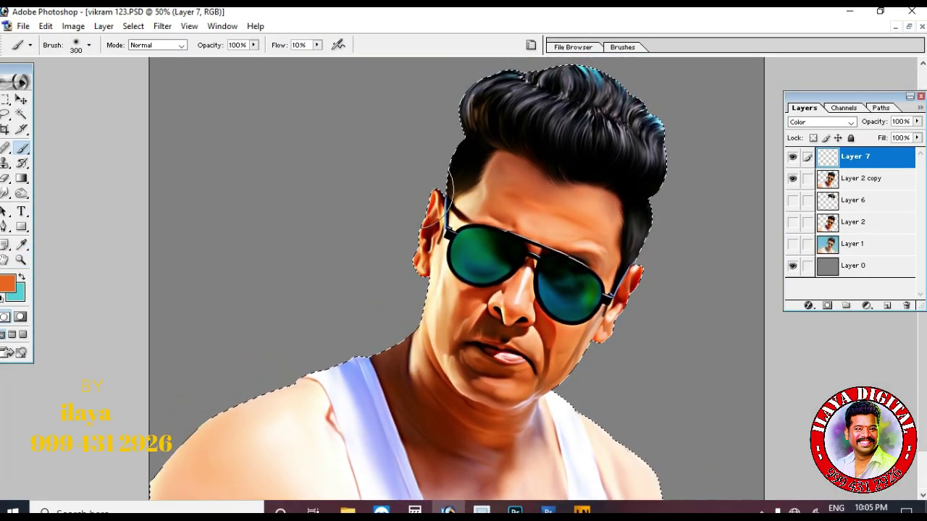
Tint the cheeks, lips and shoulder on Layer 7 with a soft low-flow brush, using reddish swatch colours.
scroll(462, 278, down, 1)
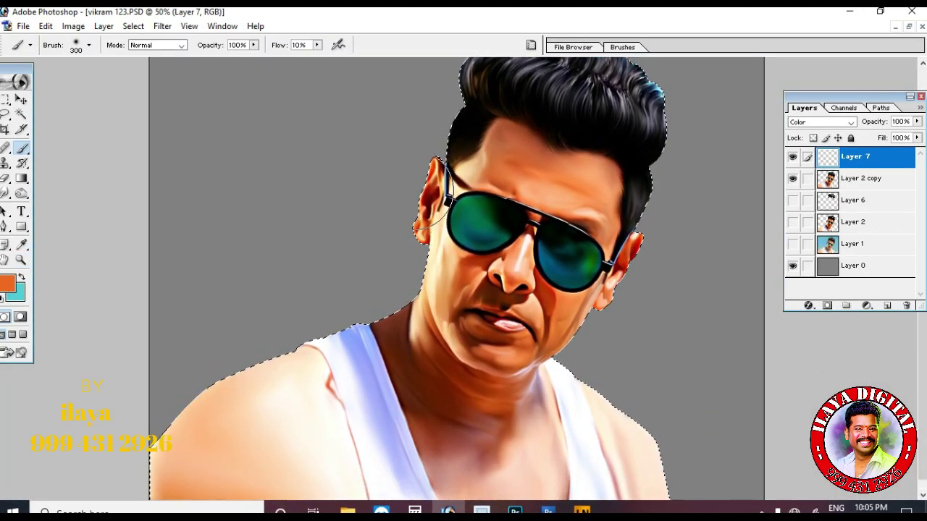
key(F6)
click(112, 89)
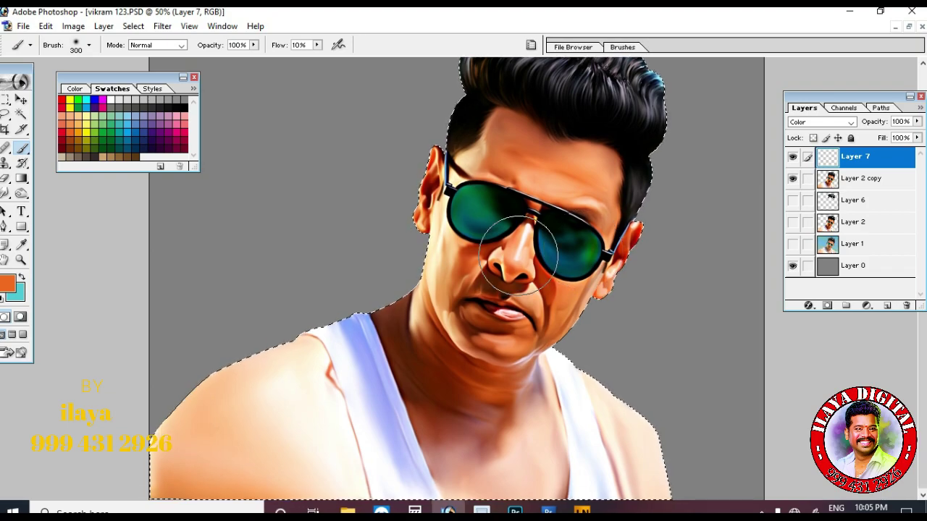
key(Tab)
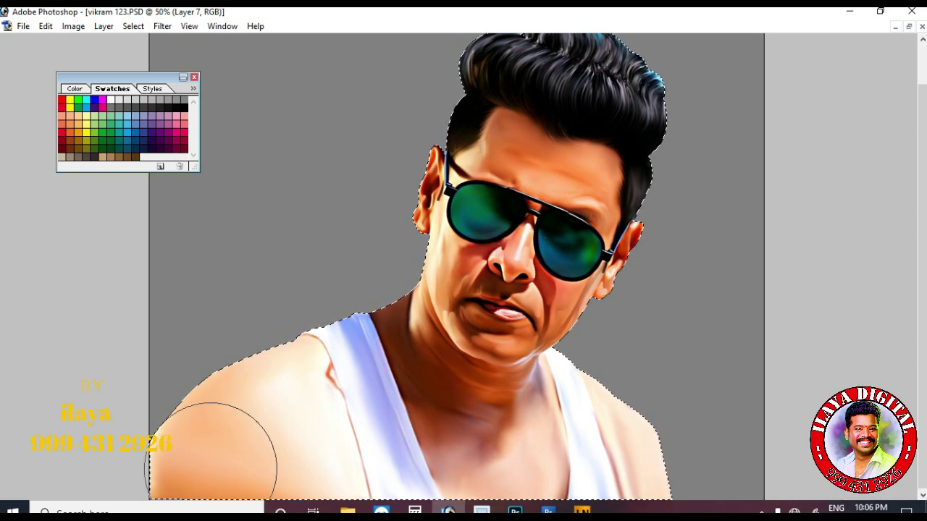
key(ctrl+plus)
key(ctrl+plus)
key(bracketleft)
key(bracketleft)
key(bracketleft)
key(bracketleft)
key(bracketleft)
key(bracketleft)
key(bracketleft)
key(bracketleft)
key(bracketleft)
key(bracketleft)
key(bracketleft)
key(bracketleft)
key(bracketleft)
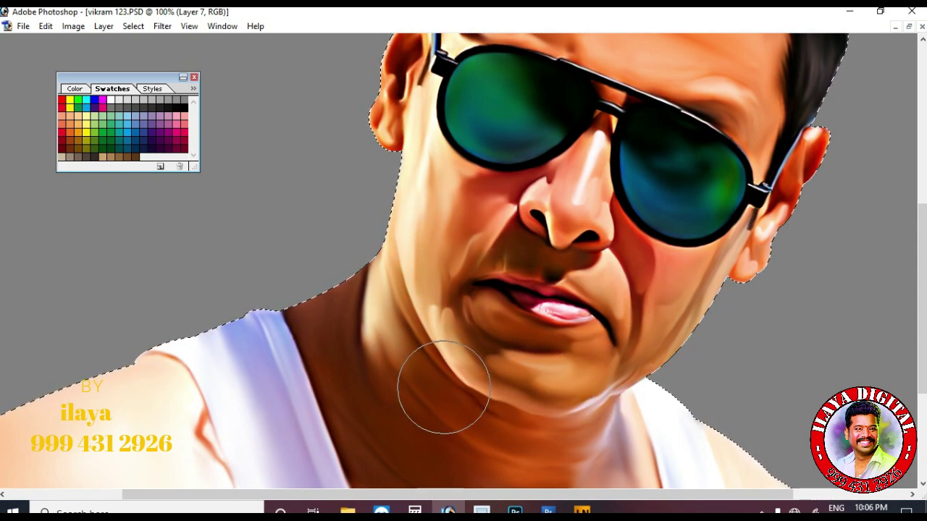
Build up the colour tint over the jaw, neck and shoulders on Layer 7 with soft, low-flow brush strokes.
scroll(686, 350, up, 3)
scroll(687, 351, up, 1)
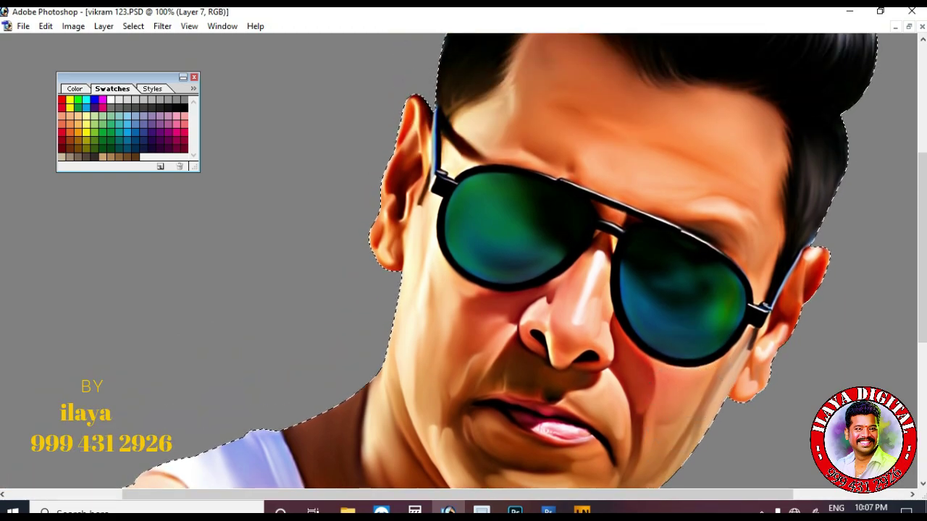
scroll(414, 269, down, 2)
scroll(434, 382, down, 2)
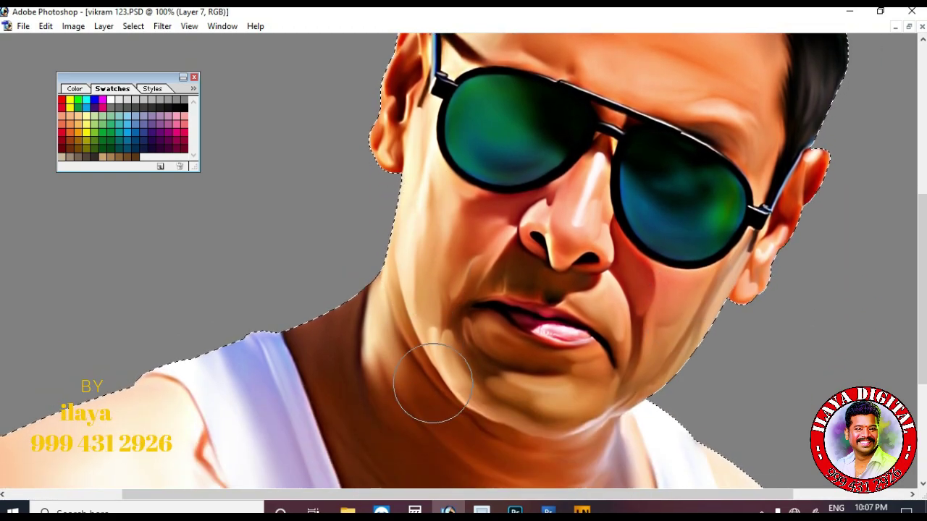
key(ctrl+minus)
key(ctrl+minus)
key(ctrl+minus)
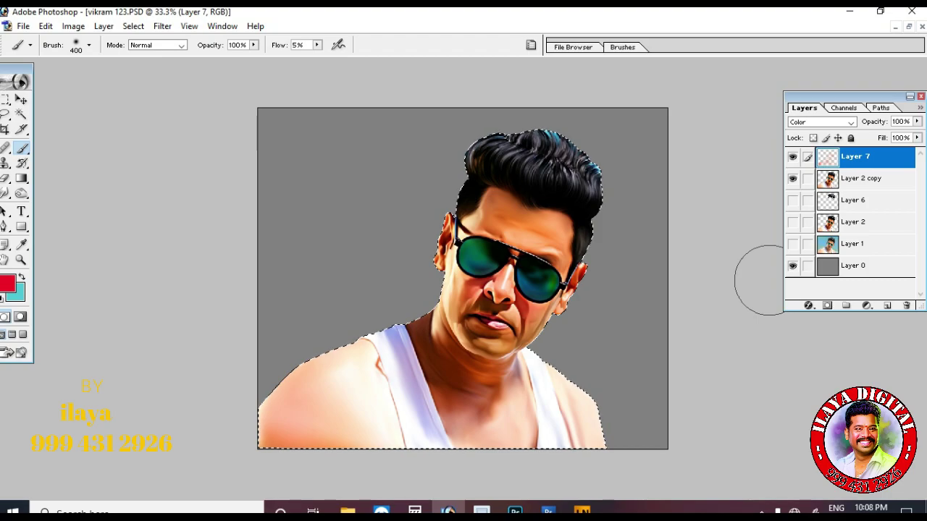
Try shifting the hue of Layer 8's overlay colours to -89 with Hue/Saturation.
key(ctrl+plus)
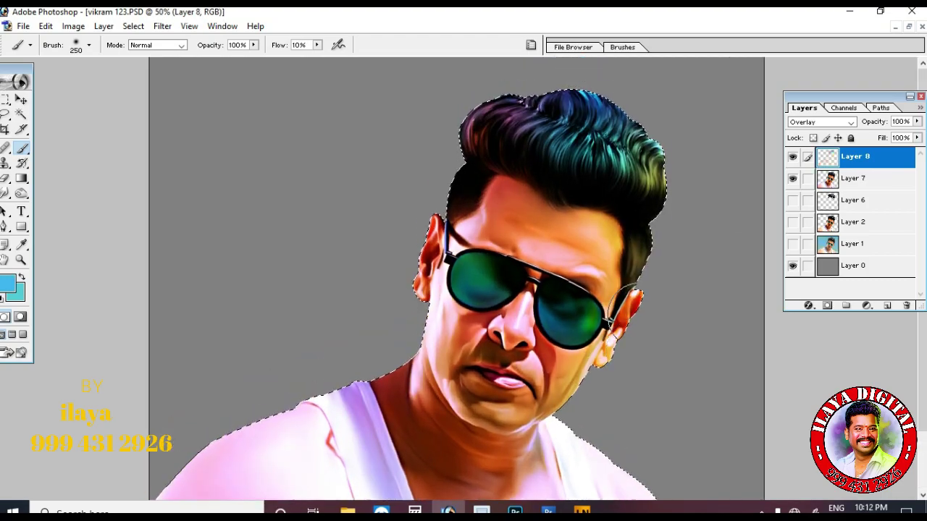
scroll(639, 313, down, 2)
key(ctrl+u)
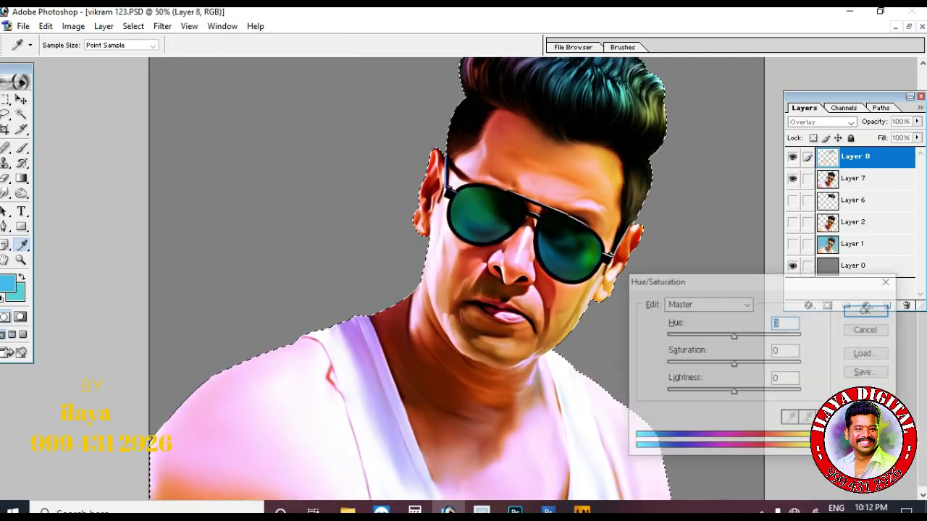
mouse_move(734, 336)
mouse_down()
mouse_move(768, 336)
mouse_move(736, 336)
mouse_up()
key(ctrl+plus)
scroll(536, 283, up, 3)
drag(727, 281, 202, 213)
mouse_move(212, 268)
mouse_down()
mouse_move(276, 268)
mouse_move(216, 268)
mouse_up()
key(shift+Down)
key(shift+Down)
key(shift+Down)
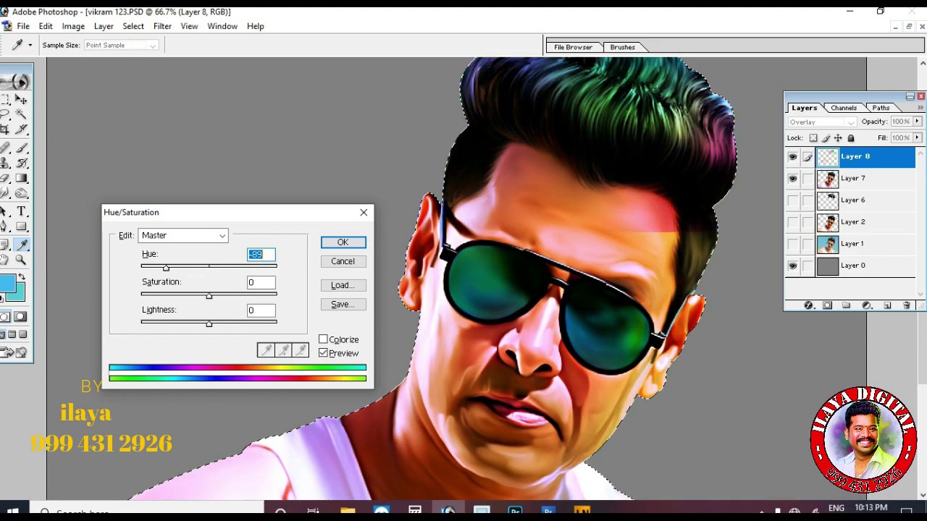
Set the hue of Layer 8's overlay colours back to 0 and raise their saturation.
text(0)
key(Tab)
key(shift+Up)
key(shift+Up)
key(Up)
key(Up)
key(Up)
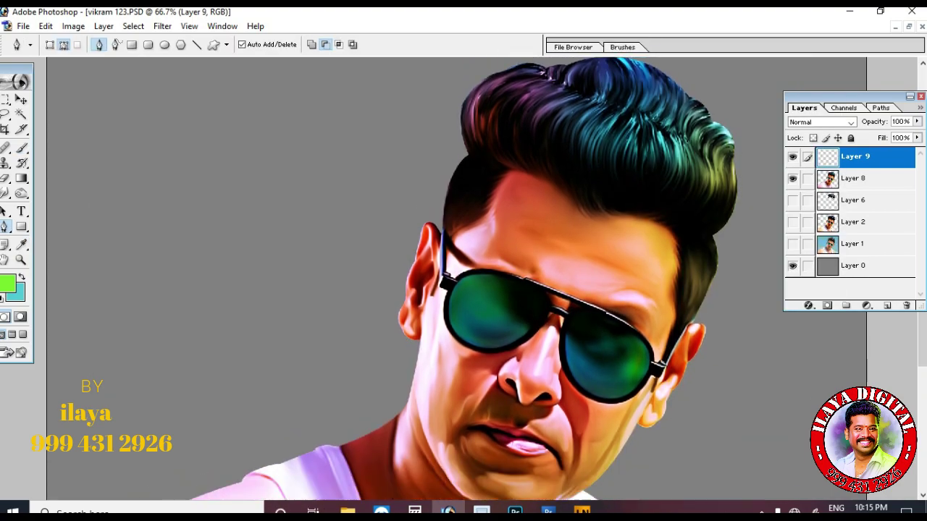
Draw a curved Pen path along a blue strand on top of the hair, with Layer 9 active.
scroll(464, 278, up, 1)
click(5, 227)
key(ctrl+space)
drag(456, 76, 717, 290)
drag(142, 92, 912, 430)
key(Tab)
scroll(463, 260, up, 3)
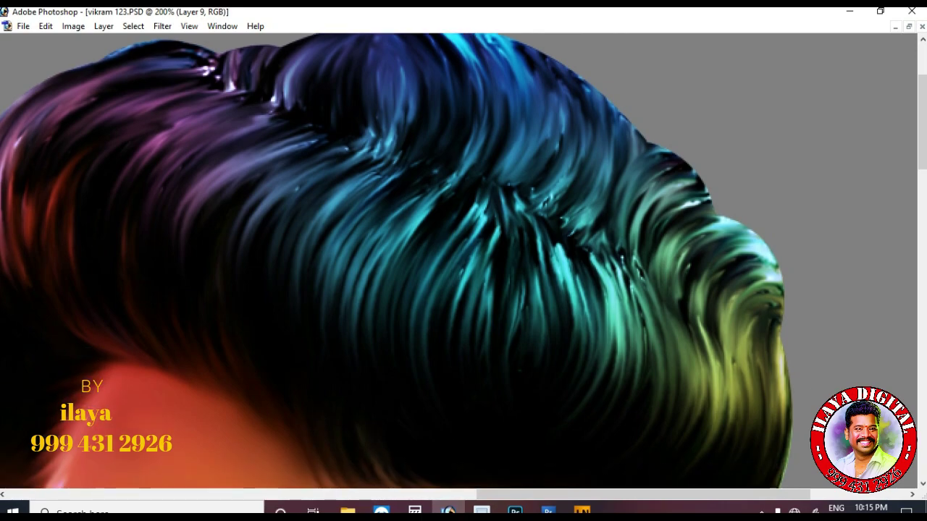
click(467, 79)
drag(490, 229, 431, 313)
key(b)
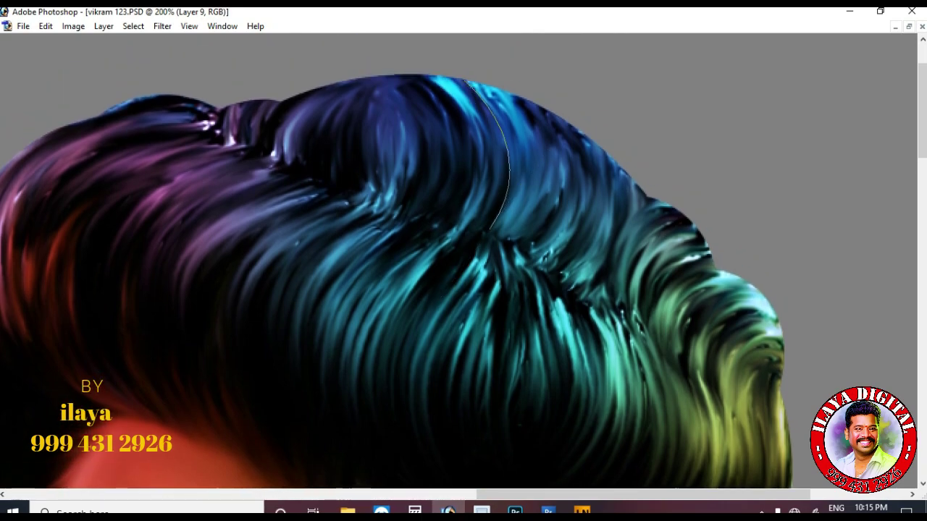
key(Escape)
Draw further curved Pen paths close beside the first one, following the bright blue strands of the crown.
mouse_move(489, 243)
mouse_down()
mouse_move(436, 307)
mouse_move(499, 235)
mouse_move(443, 307)
mouse_up()
click(485, 85)
key(Escape)
drag(509, 231, 452, 286)
key(Escape)
click(509, 95)
drag(516, 232, 468, 282)
key(Escape)
Draw widely spaced curved Pen paths down the crown's right slope, from the outer hair edge to the ridge.
click(547, 111)
drag(535, 243, 480, 283)
key(Escape)
click(584, 133)
drag(555, 262, 498, 295)
click(605, 152)
drag(581, 272, 526, 297)
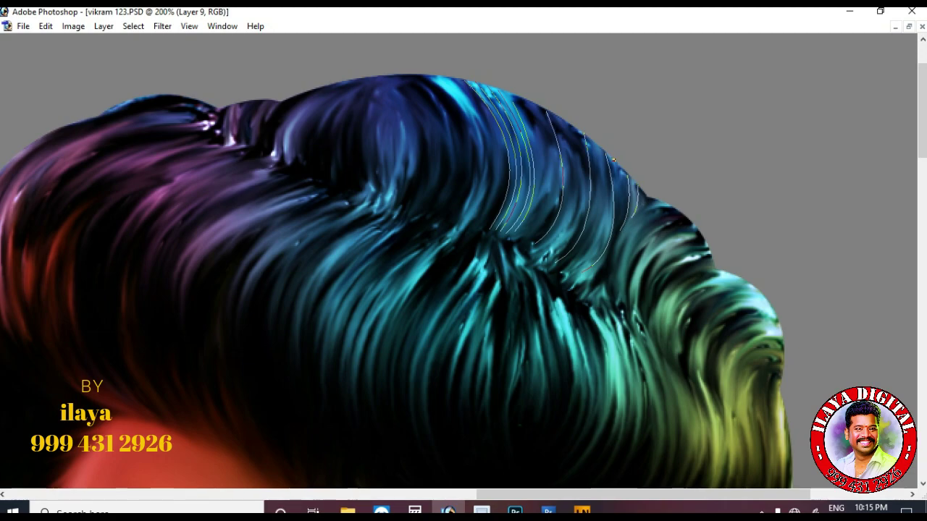
Fill the gaps between the right-slope paths with additional curved Pen paths following the strands.
click(597, 145)
drag(580, 266, 533, 295)
key(Escape)
mouse_move(570, 265)
mouse_down()
mouse_move(525, 293)
mouse_move(509, 334)
mouse_up()
key(Escape)
scroll(536, 281, up, 2)
click(566, 176)
key(Escape)
click(578, 184)
drag(556, 306, 511, 350)
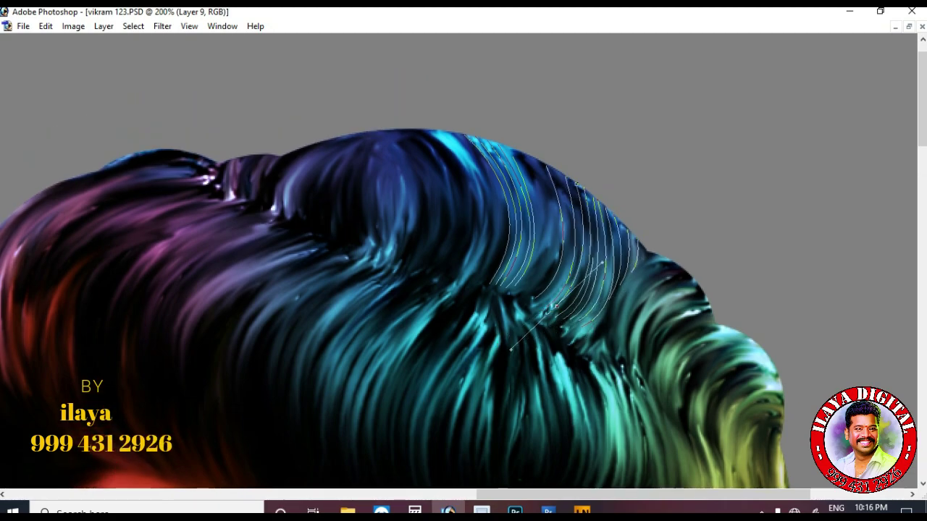
key(Escape)
Add curved Pen paths in the gap between the first crown strands and the right-slope paths.
drag(550, 281, 484, 338)
click(524, 155)
key(Escape)
click(535, 158)
key(Escape)
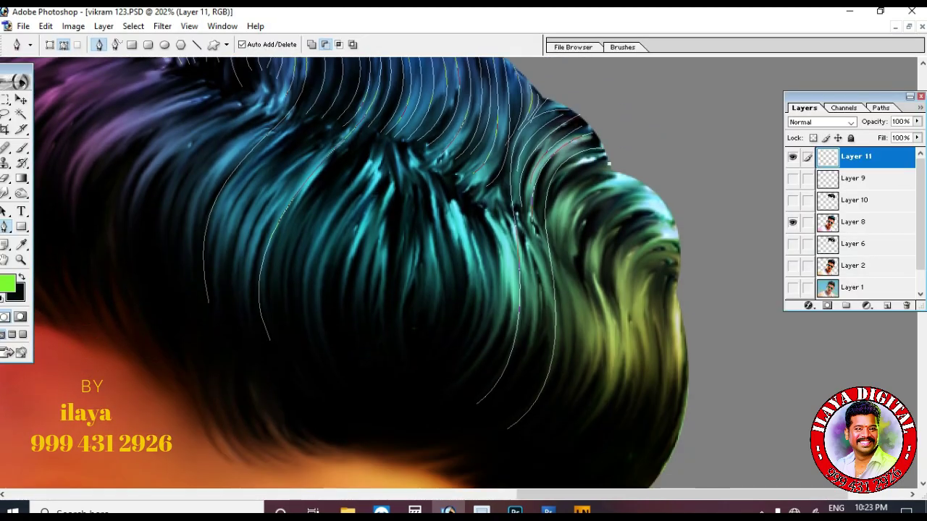
Draw curved Pen paths over the upper green strands of the right-hand hair bulge, from its outer edge inward.
drag(558, 247, 580, 344)
key(Escape)
click(615, 173)
drag(570, 261, 600, 353)
drag(575, 250, 584, 307)
key(Escape)
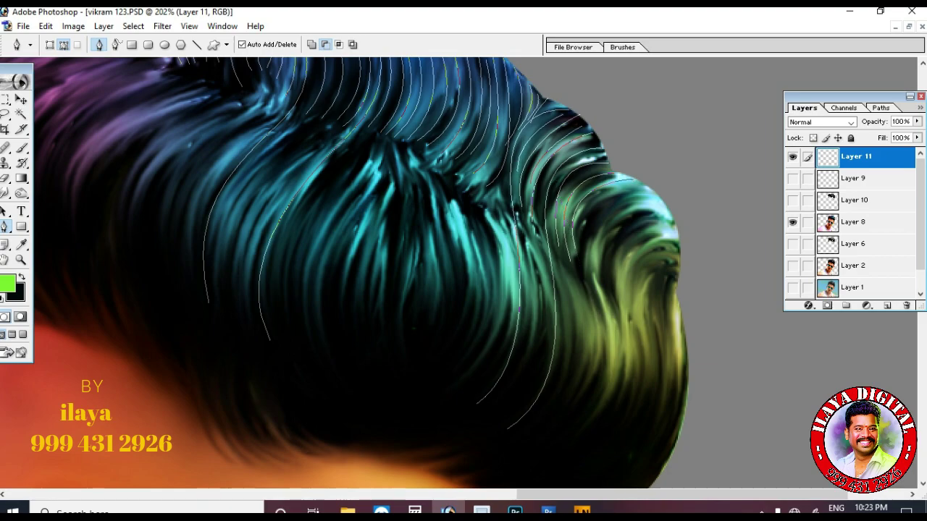
key(Escape)
drag(581, 236, 598, 327)
click(658, 196)
key(Escape)
Draw long curved Pen paths down the yellow-green strands of the right bulge toward its dark lower edge.
scroll(597, 327, down, 2)
click(670, 161)
drag(594, 217, 603, 287)
scroll(603, 288, down, 2)
drag(575, 327, 518, 366)
key(Escape)
click(642, 209)
drag(599, 354, 528, 395)
key(Return)
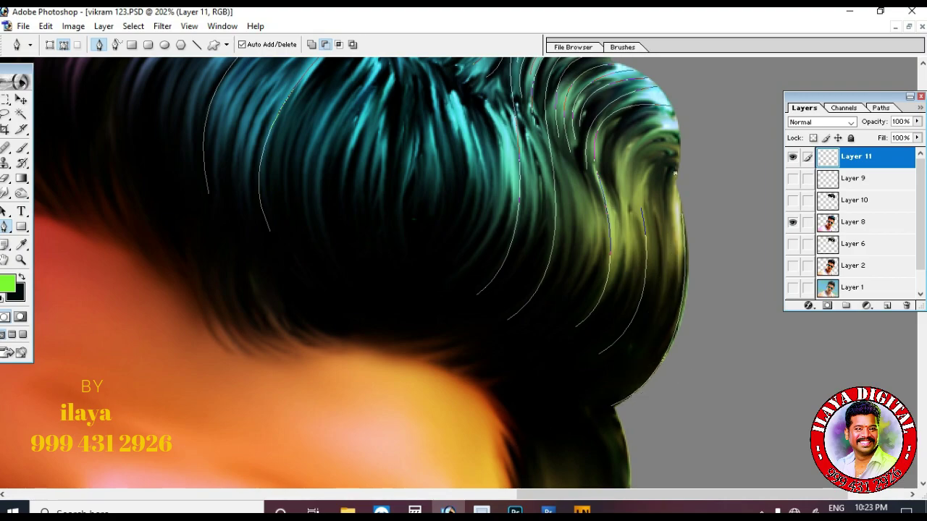
Add closely spaced curved Pen paths along the outer lower part of the right bulge.
click(653, 216)
drag(580, 374, 482, 392)
key(Escape)
click(668, 192)
drag(619, 385, 552, 416)
key(Escape)
click(624, 193)
mouse_move(580, 342)
mouse_down()
mouse_move(497, 372)
mouse_move(501, 378)
mouse_up()
key(Escape)
Fill the bend in the yellow-green strands at the right bulge's outer edge with short curved Pen paths.
click(675, 119)
drag(614, 175, 632, 242)
drag(637, 207, 642, 232)
key(Escape)
click(624, 193)
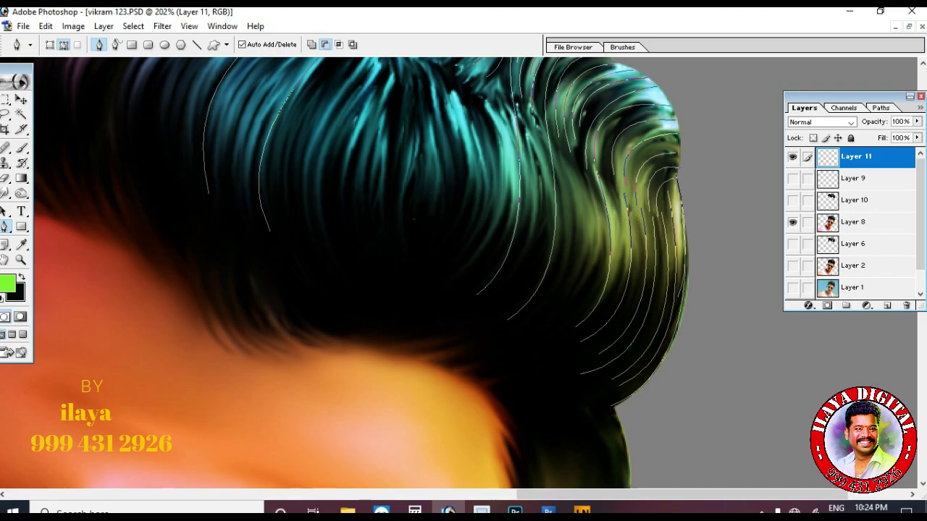
Fill the gap between the teal front strands and the right bulge with curved Pen paths sweeping down toward the forehead.
scroll(347, 275, down, 3)
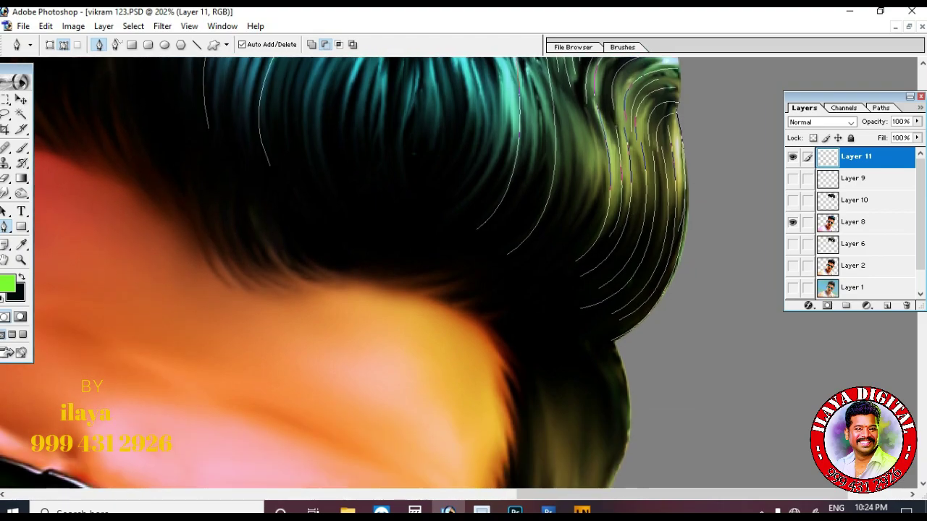
click(589, 116)
drag(554, 258, 617, 216)
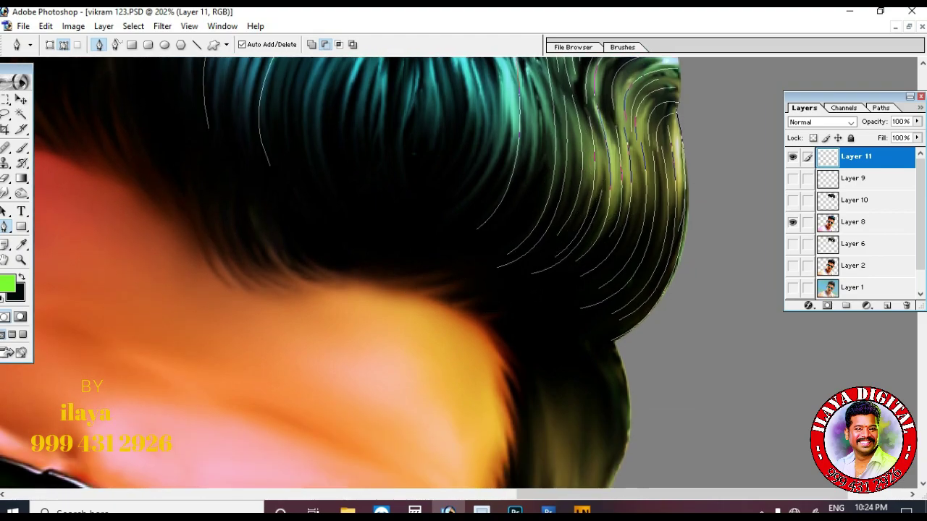
scroll(348, 276, up, 2)
drag(486, 301, 433, 322)
key(Escape)
click(540, 112)
mouse_move(532, 262)
mouse_down()
mouse_move(500, 303)
mouse_move(449, 316)
mouse_up()
key(Escape)
click(528, 123)
scroll(348, 275, up, 5)
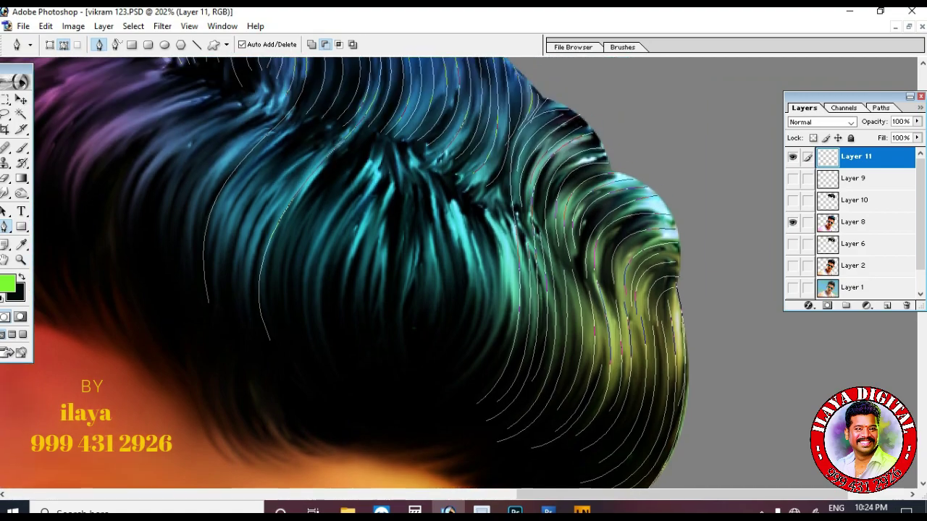
Add curved Pen paths between and beside the two widely spaced paths on the blue strands of the front wave.
drag(227, 314, 280, 429)
key(Escape)
click(290, 150)
drag(234, 288, 253, 343)
key(Escape)
click(317, 140)
drag(244, 312, 278, 409)
drag(257, 323, 295, 420)
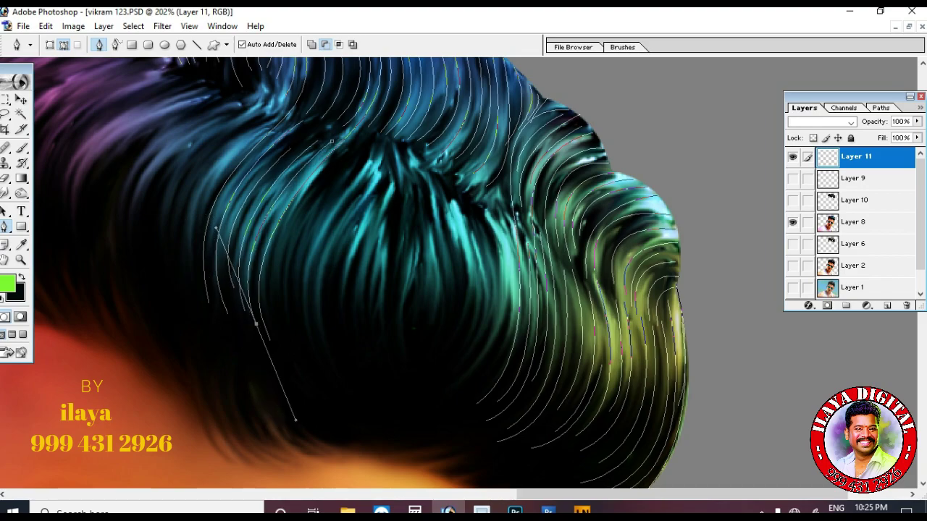
key(Escape)
Continue the curved Pen paths rightward from the blue strands into the teal section of the front wave.
scroll(311, 232, up, 1)
click(320, 200)
drag(281, 361, 326, 442)
key(Escape)
click(320, 206)
drag(286, 331, 309, 376)
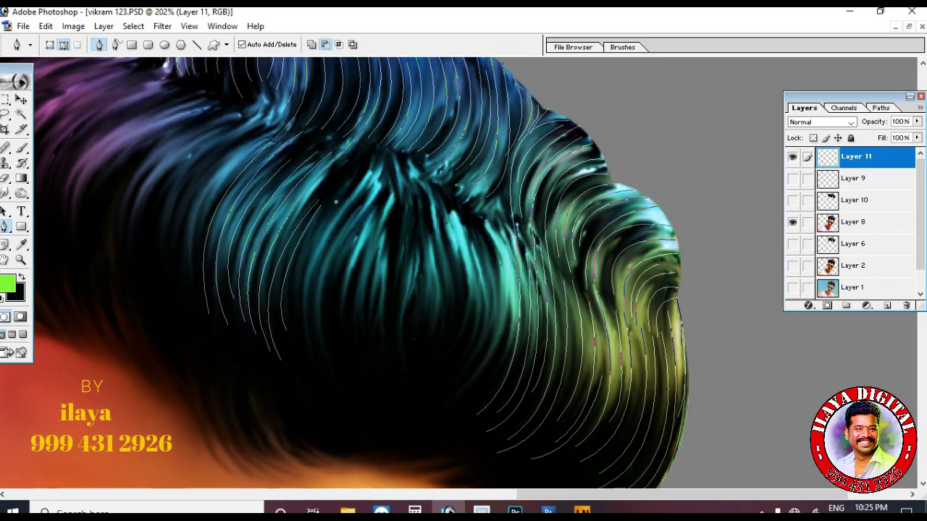
scroll(417, 273, down, 3)
drag(323, 270, 377, 352)
key(ctrl+z)
drag(314, 291, 344, 370)
key(Escape)
scroll(348, 290, down, 1)
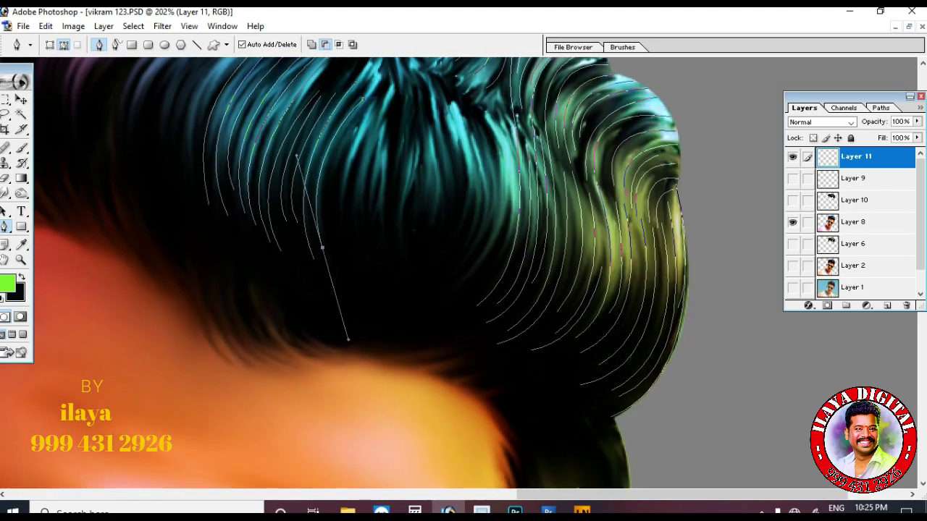
scroll(352, 340, up, 2)
key(Escape)
Draw curved Pen paths down the bright teal strands on the right side of the front wave.
drag(433, 318, 398, 363)
click(475, 177)
drag(452, 338, 363, 410)
key(Escape)
click(490, 151)
drag(462, 348, 374, 406)
key(Escape)
click(445, 148)
drag(439, 280, 476, 218)
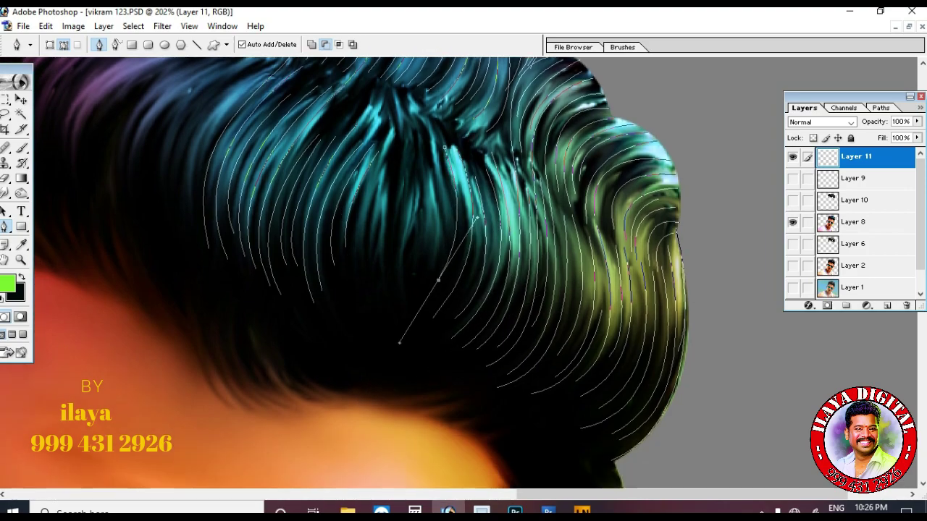
Close the remaining gap in the middle of the teal section with shorter curved Pen paths.
click(413, 136)
drag(400, 286, 462, 216)
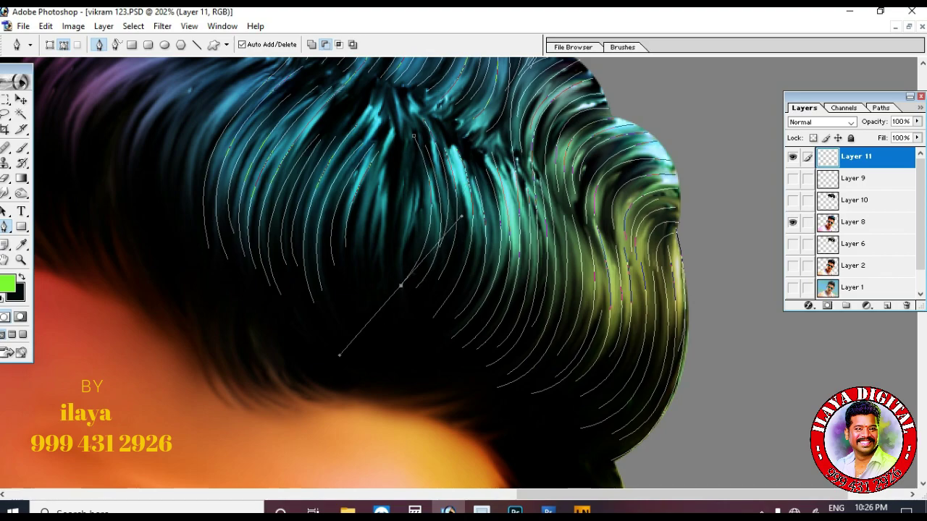
click(403, 156)
drag(398, 236, 418, 178)
scroll(422, 258, up, 3)
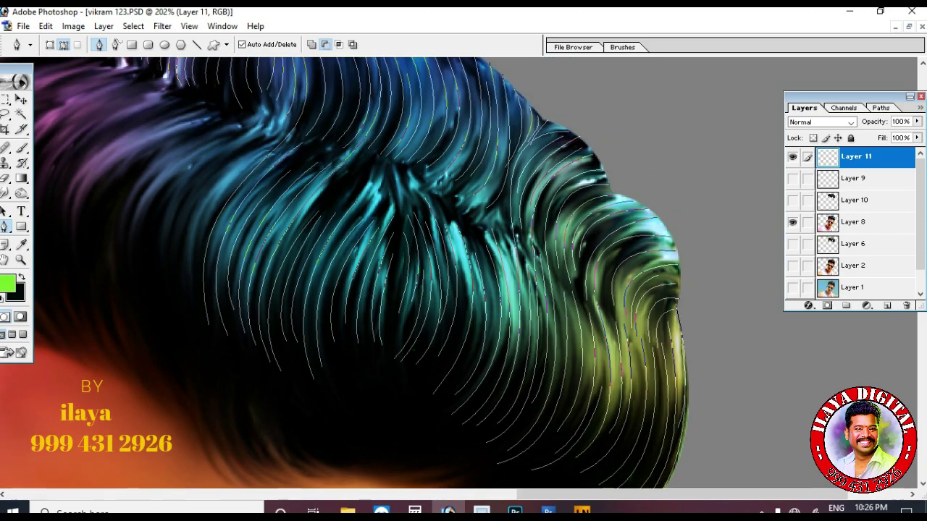
Draw curved Pen paths along the purple and blue strands left of the teal section.
drag(348, 275, 536, 260)
drag(310, 300, 361, 439)
key(Escape)
click(369, 145)
drag(324, 286, 363, 370)
key(Escape)
click(436, 113)
drag(324, 234, 325, 301)
key(Escape)
Fill the rest of the left front wave with curved Pen paths running down toward the forehead hairline.
click(447, 118)
drag(346, 240, 353, 321)
key(Escape)
click(453, 123)
drag(357, 270, 380, 352)
key(Escape)
mouse_move(373, 283)
mouse_down()
mouse_move(409, 365)
mouse_move(462, 430)
mouse_up()
click(464, 132)
key(Escape)
click(345, 192)
drag(349, 304, 384, 349)
scroll(384, 349, up, 3)
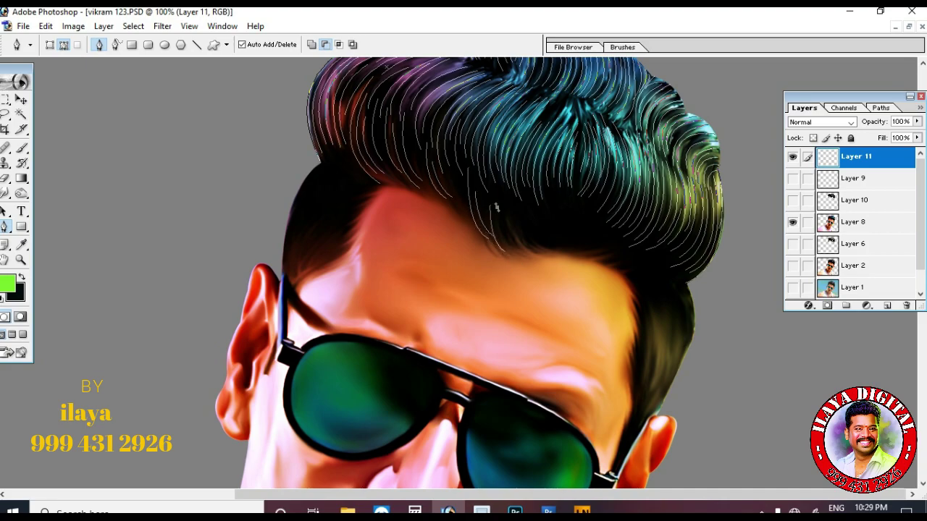
Stroke all the hair paths with the green foreground color on Layer 11 and dismiss the paths.
scroll(463, 273, up, 3)
key(ctrl+plus)
key(ctrl+minus)
key(ctrl+plus)
drag(554, 196, 373, 350)
right_click(514, 201)
click(548, 298)
key(Return)
key(Return)
key(ctrl+minus)
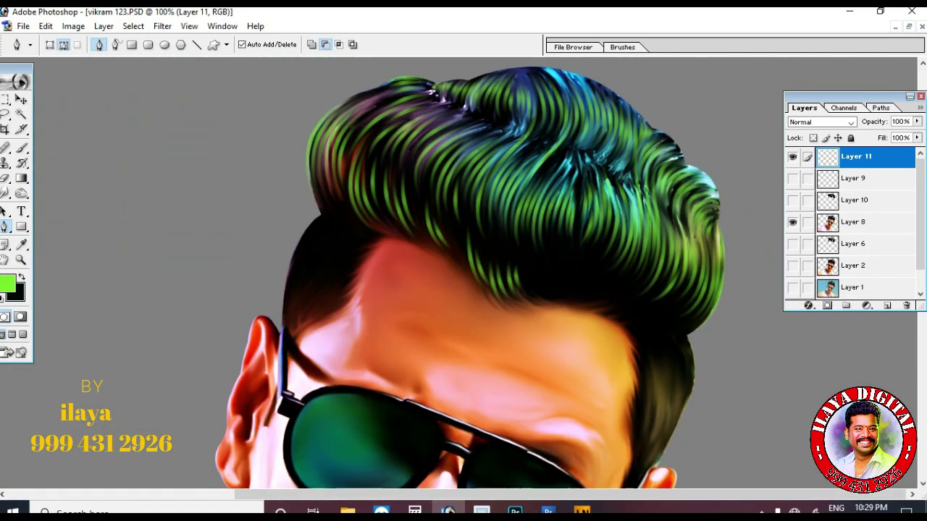
Compare the stroked hair with and without Layer 10, then without Layer 11.
click(793, 201)
key(ctrl+plus)
key(ctrl+minus)
scroll(464, 272, up, 4)
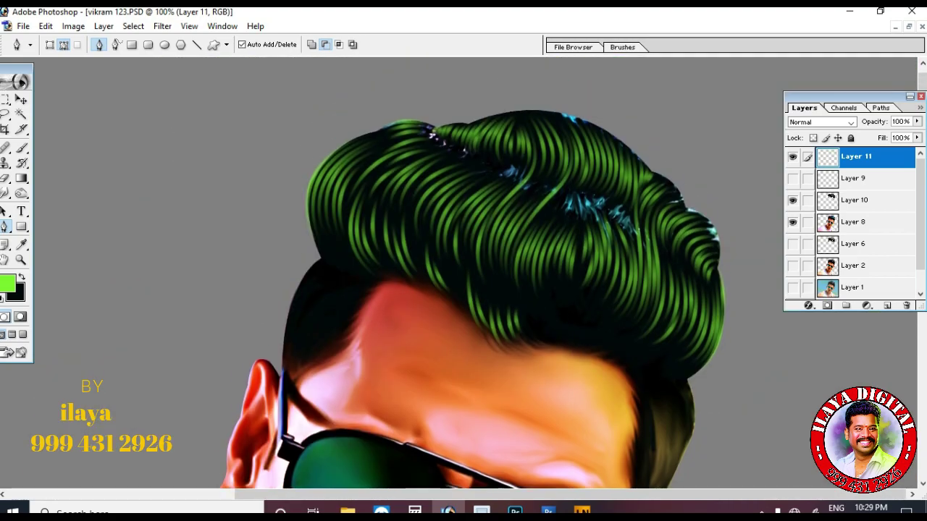
scroll(463, 273, down, 3)
scroll(463, 272, down, 1)
click(793, 200)
click(793, 157)
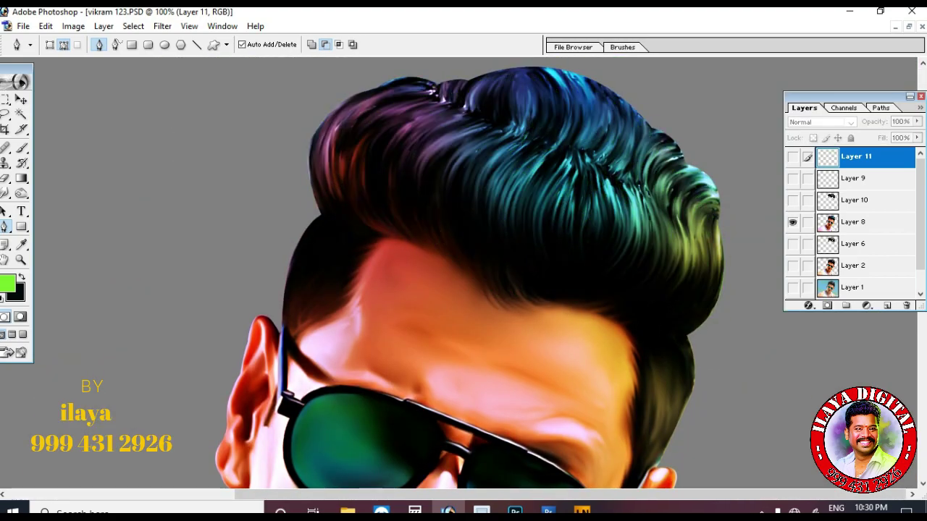
Create a new layer above Layer 11 and make Layer 11 visible.
click(887, 305)
click(793, 179)
scroll(463, 272, down, 3)
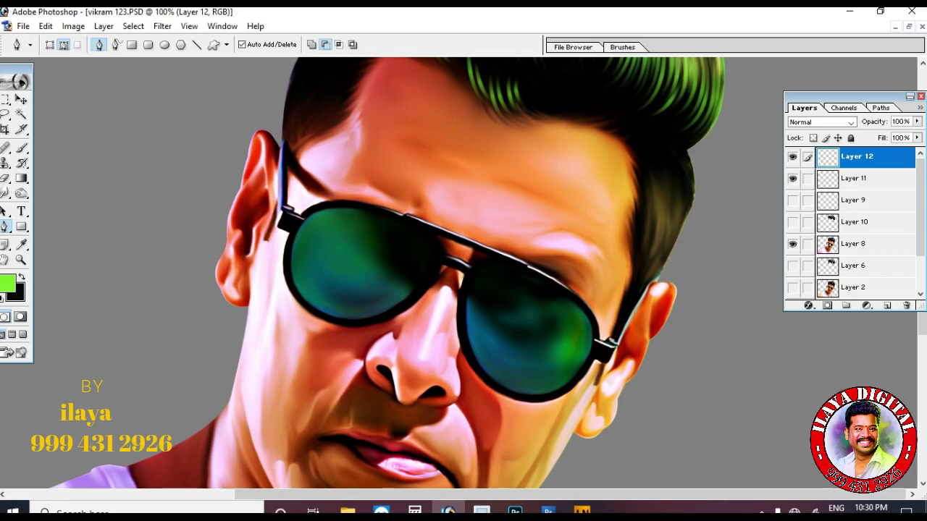
Draw curved Pen paths along the outer edge of the side hair above the right-hand ear.
key(ctrl+plus)
scroll(464, 273, up, 2)
scroll(464, 272, right, 5)
scroll(463, 272, down, 1)
click(674, 159)
drag(595, 354, 543, 387)
alt+click(595, 353)
scroll(595, 354, up, 1)
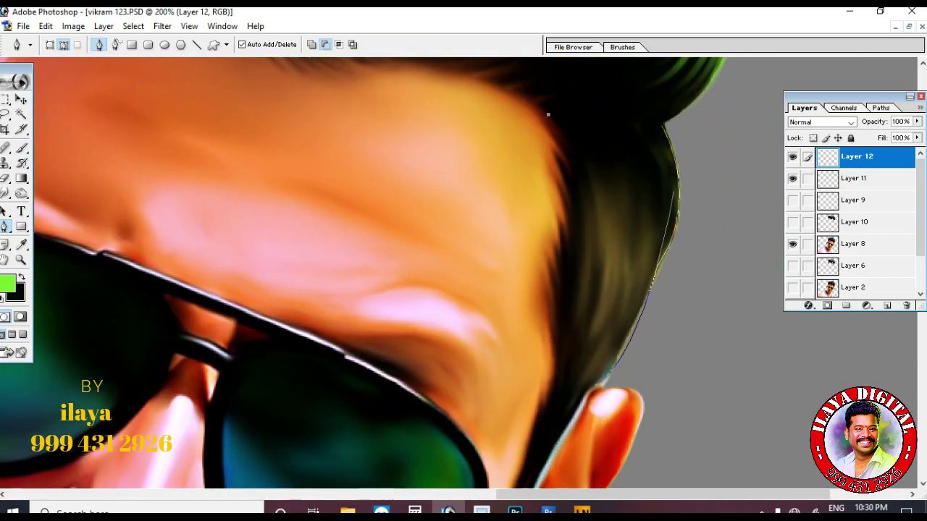
Draw spaced curved Pen paths down the upper side hair, from the forehead hairline to the outer edge.
mouse_move(593, 252)
mouse_down()
mouse_move(584, 345)
mouse_move(581, 322)
mouse_up()
key(Escape)
click(586, 123)
key(Escape)
click(617, 129)
mouse_move(626, 264)
mouse_down()
mouse_move(597, 312)
mouse_move(629, 298)
mouse_up()
key(Escape)
click(645, 132)
key(Escape)
click(656, 127)
drag(650, 270, 612, 324)
key(Escape)
Fill the gaps between the upper side-hair paths and add one beside the forehead hairline.
click(629, 126)
click(603, 127)
mouse_move(603, 286)
mouse_down()
mouse_move(556, 354)
mouse_move(541, 355)
mouse_up()
click(569, 121)
click(561, 160)
drag(584, 260, 567, 310)
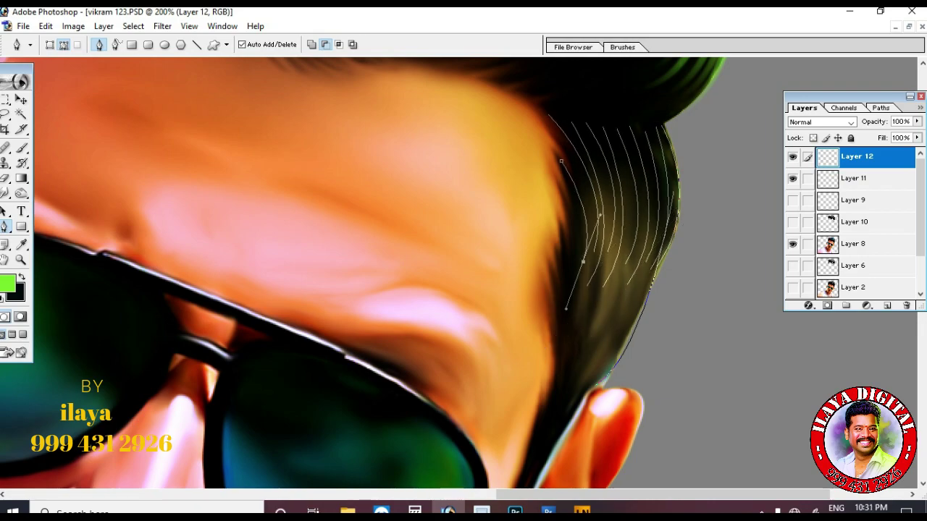
Extend the curved Pen paths down the lower side hair and sideburn toward the sunglasses' temple arm.
scroll(569, 134, down, 2)
click(569, 134)
scroll(569, 218, down, 2)
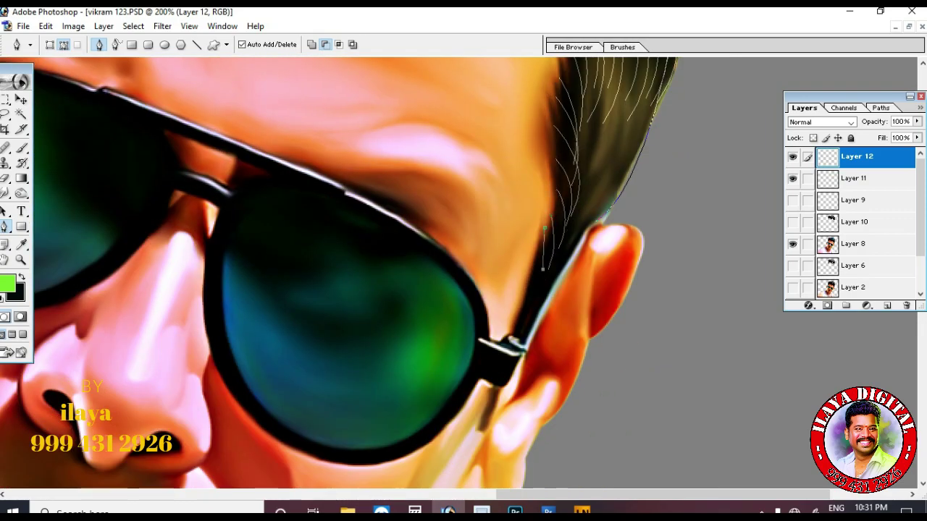
scroll(341, 273, up, 1)
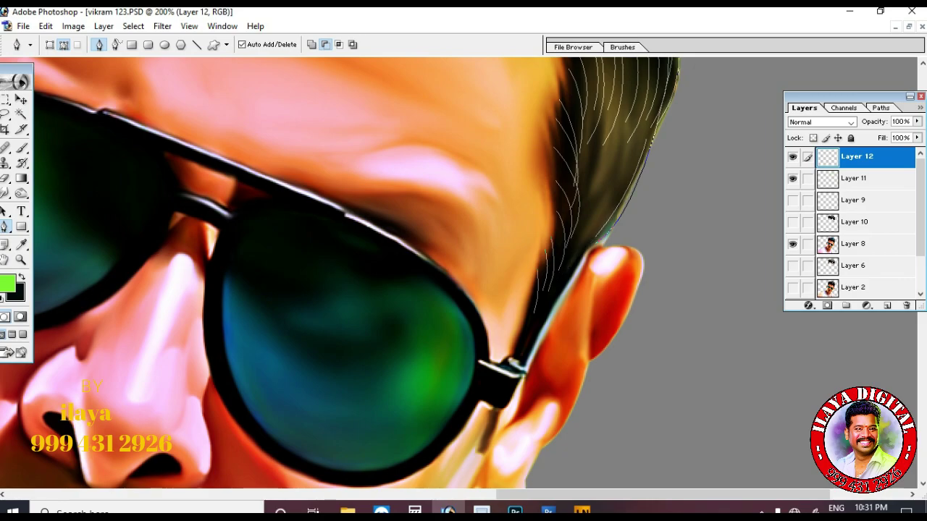
scroll(367, 273, down, 1)
scroll(368, 273, up, 3)
scroll(371, 273, up, 3)
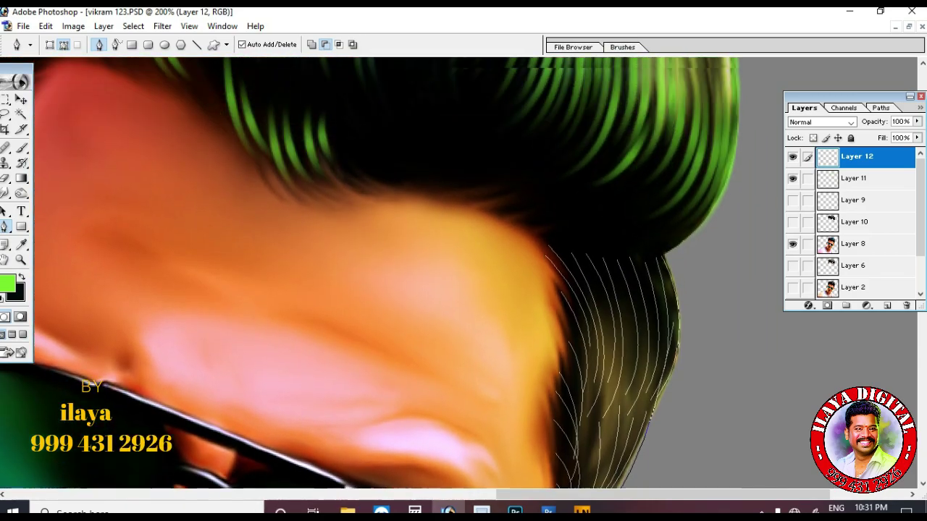
Draw curved Pen paths sweeping from the forehead hairline up into the dark underside of the quiff.
scroll(453, 237, up, 2)
drag(602, 195, 615, 100)
key(Escape)
click(501, 314)
drag(615, 233, 629, 194)
key(Escape)
click(531, 335)
drag(659, 254, 678, 183)
Draw flatter curved Pen paths along the quiff's lower edge, just above the side hair.
click(556, 346)
drag(683, 289, 705, 240)
key(Escape)
click(546, 351)
drag(698, 332, 720, 301)
key(Escape)
click(541, 350)
drag(683, 354, 738, 300)
key(Escape)
Draw curved Pen paths from the bottom of the quiff up along its outer edge.
click(664, 365)
drag(729, 254, 726, 163)
key(Escape)
click(638, 346)
drag(709, 208, 703, 94)
key(Escape)
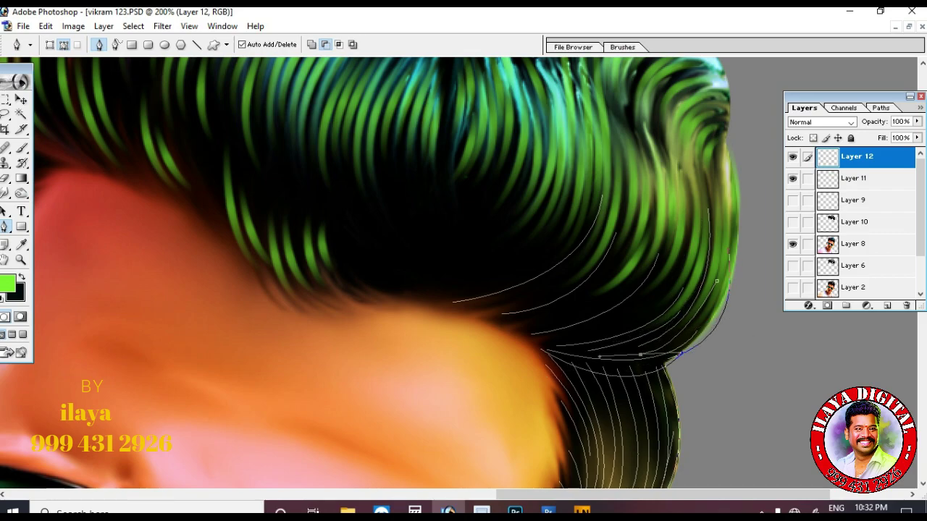
Fill the gaps between the paths on the quiff's lower underside with more curved Pen paths.
drag(536, 342, 356, 351)
key(Escape)
click(632, 224)
drag(523, 321, 427, 336)
key(Escape)
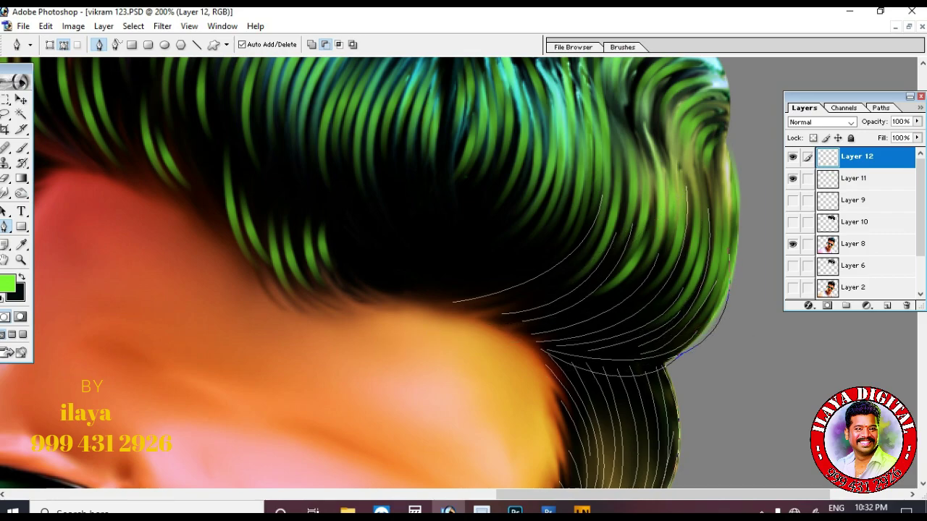
Draw short curved Pen paths down the front fringe strands beside the forehead hairline.
scroll(427, 335, up, 5)
click(303, 282)
drag(297, 354, 336, 400)
key(Escape)
click(316, 291)
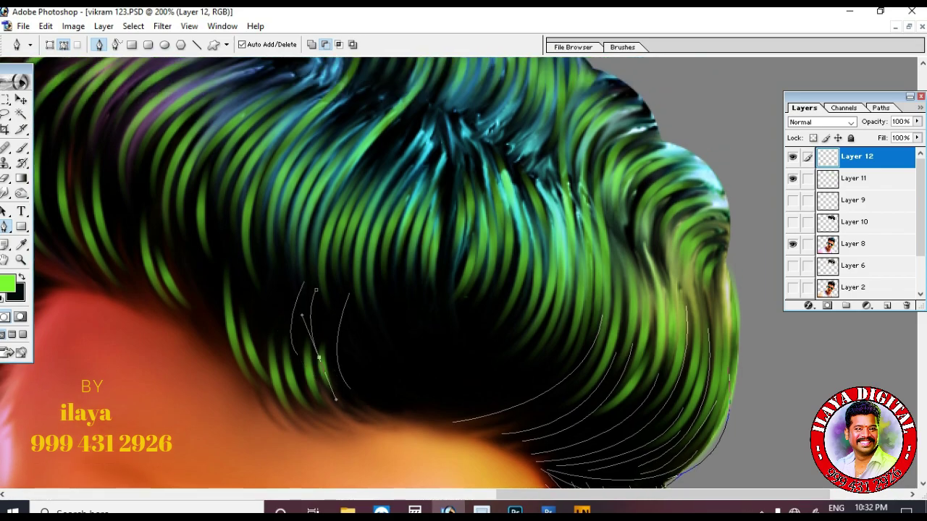
key(Escape)
click(187, 201)
drag(208, 306, 223, 336)
key(Escape)
click(214, 203)
Draw long curved Pen paths from the middle of the quiff down into its dark centre.
scroll(220, 226, down, 3)
click(441, 118)
drag(426, 236, 384, 284)
click(543, 215)
drag(435, 338, 350, 357)
key(Escape)
click(575, 227)
key(Escape)
mouse_move(468, 339)
mouse_down()
mouse_move(385, 360)
mouse_move(433, 353)
mouse_up()
click(568, 272)
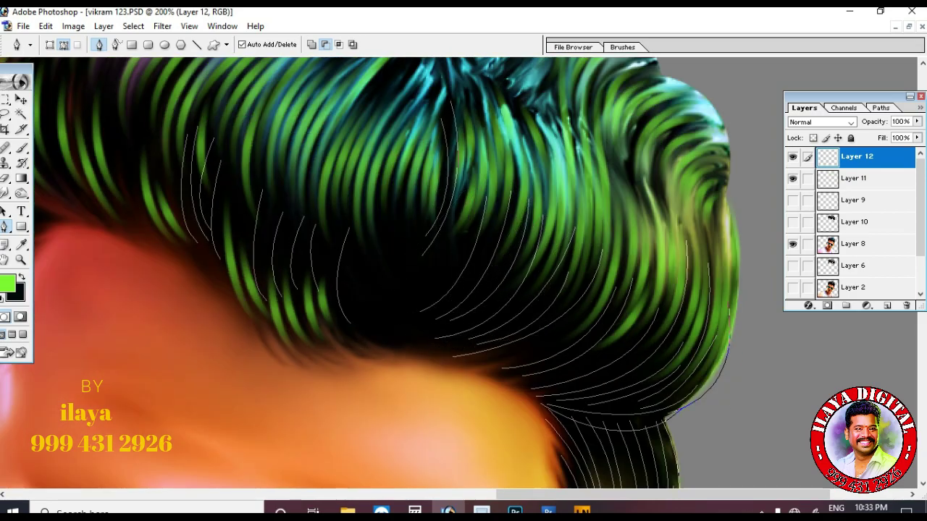
Add a path curling from the fringe onto the forehead, stroke all the hair paths in green and hide them.
click(352, 262)
drag(374, 328, 418, 353)
click(403, 378)
right_click(418, 267)
key(Escape)
key(Escape)
right_click(715, 267)
click(762, 379)
key(Return)
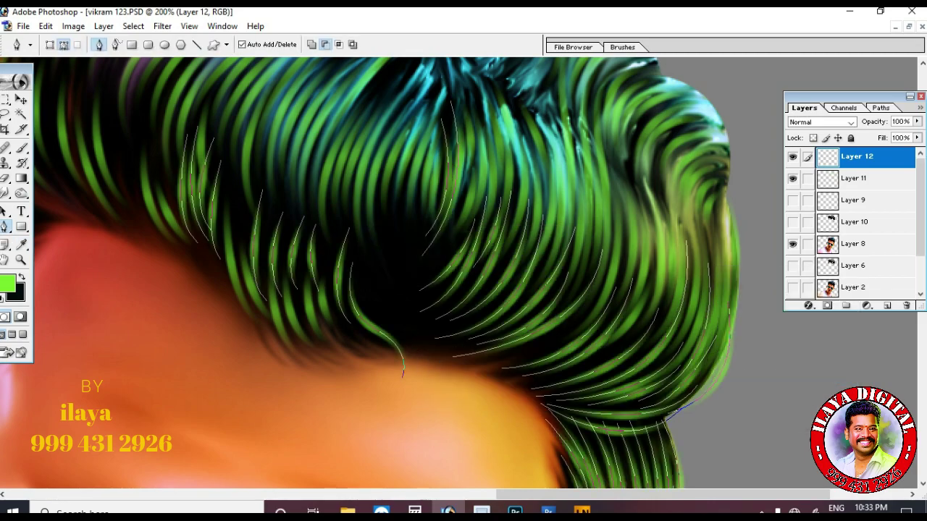
key(Return)
View the whole head with Layer 10 shown and hidden to judge the green hair strands.
key(ctrl+minus)
key(ctrl+minus)
click(793, 222)
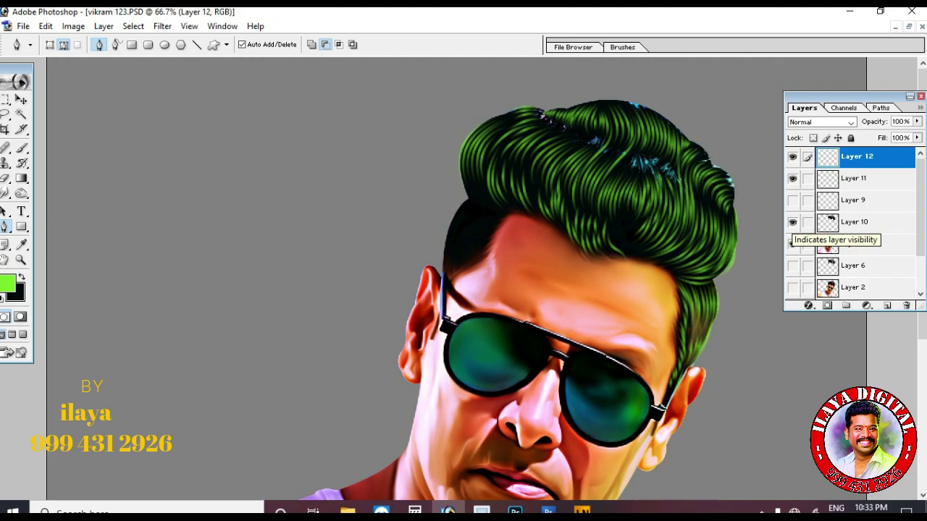
click(792, 222)
Draw curved Pen paths along the outer edge of the short side hair above the left-hand ear.
drag(397, 185, 531, 330)
scroll(492, 290, up, 2)
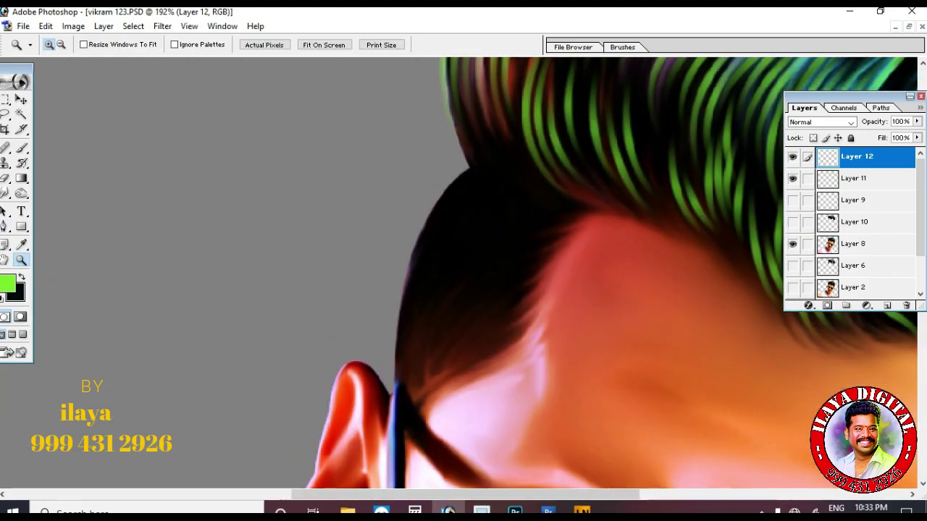
scroll(492, 289, down, 1)
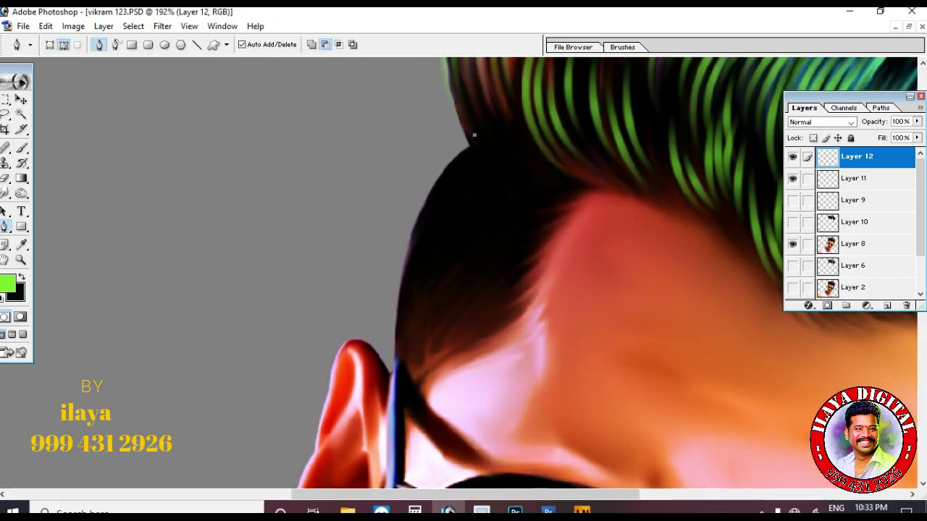
drag(393, 368, 429, 464)
alt+click(394, 369)
drag(473, 146, 552, 124)
alt+click(472, 146)
click(417, 230)
click(472, 123)
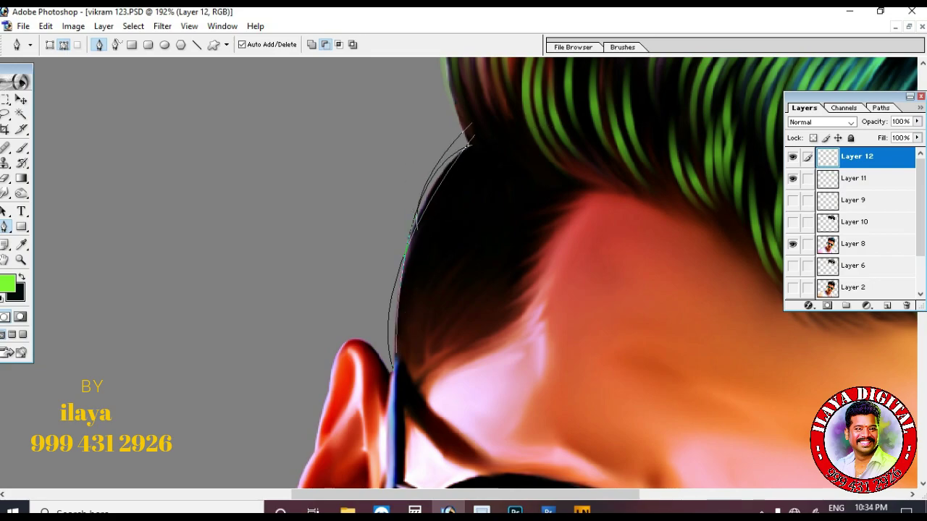
Draw curved Pen paths across the upper left-hand side hair toward the forehead hairline, undoing the last one.
drag(409, 281, 395, 375)
click(563, 202)
drag(405, 303, 399, 365)
click(546, 173)
drag(409, 259, 400, 315)
click(516, 161)
drag(418, 231, 397, 275)
key(ctrl+z)
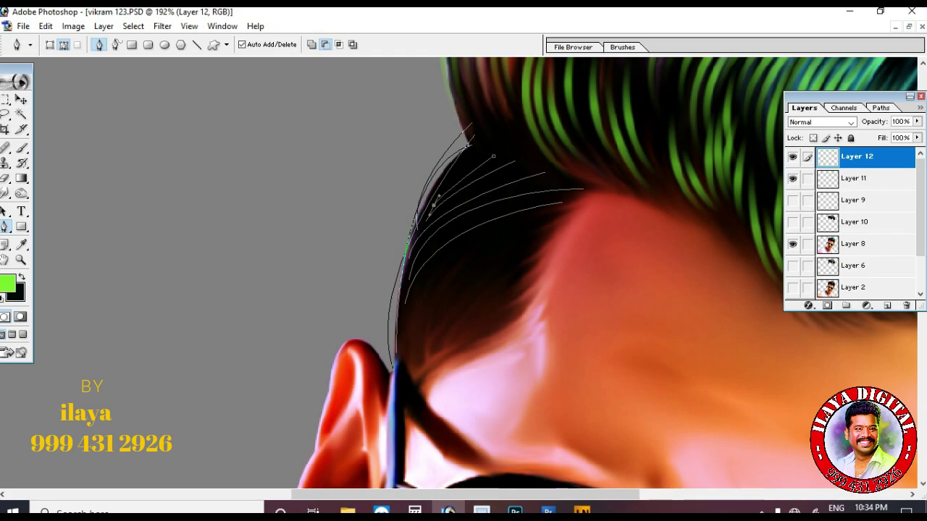
Draw curved Pen paths up the lower left-hand side hair from the top of the sunglasses' temple arm.
scroll(435, 205, down, 3)
click(401, 235)
drag(468, 125, 541, 97)
click(410, 241)
click(410, 253)
drag(475, 140, 522, 114)
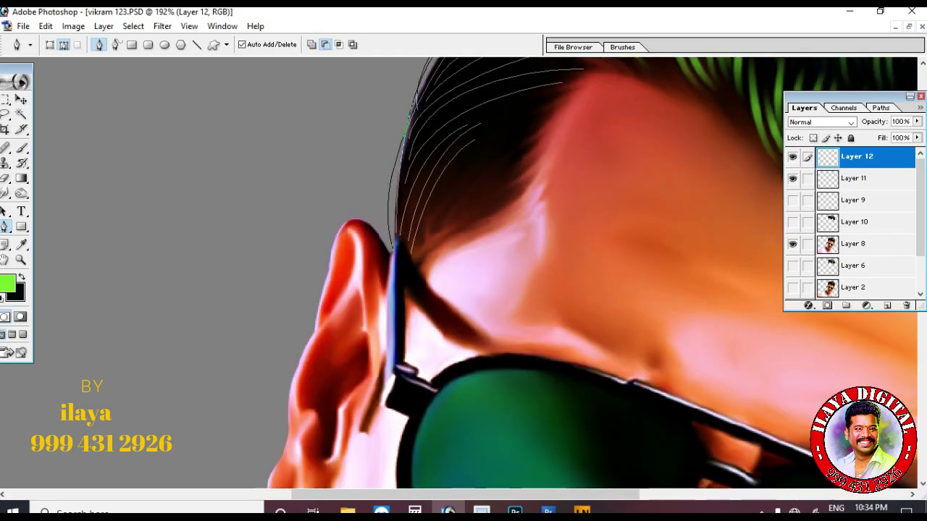
Draw wavy Pen paths along the lower temple hairline of the left-hand side hair.
scroll(500, 225, up, 3)
click(415, 306)
click(536, 225)
drag(474, 261, 486, 247)
click(423, 289)
click(523, 225)
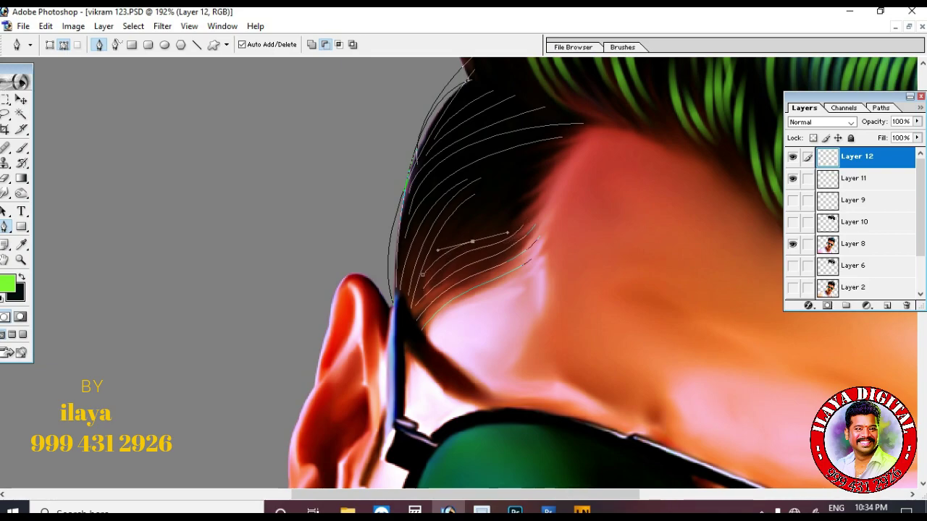
Add curved Pen paths along the outer contour of the quiff's right-hand waves.
scroll(507, 275, up, 2)
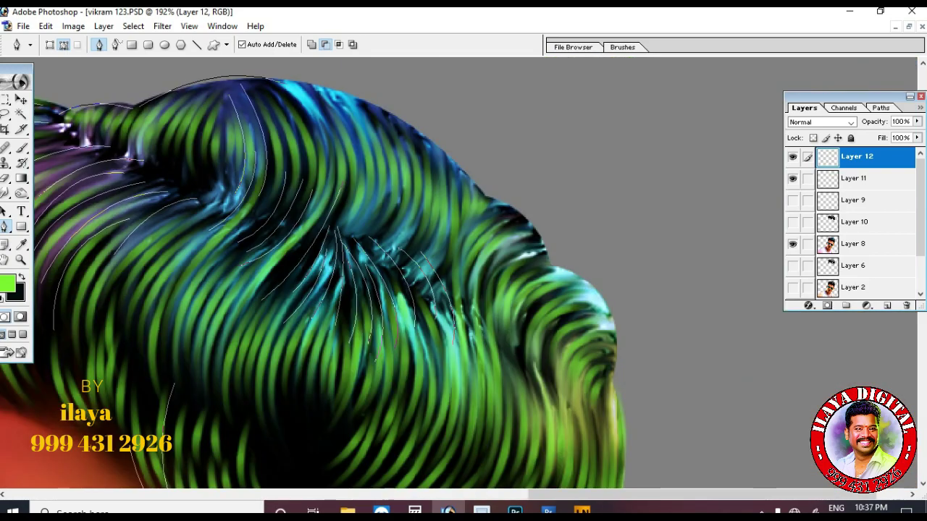
scroll(463, 275, up, 2)
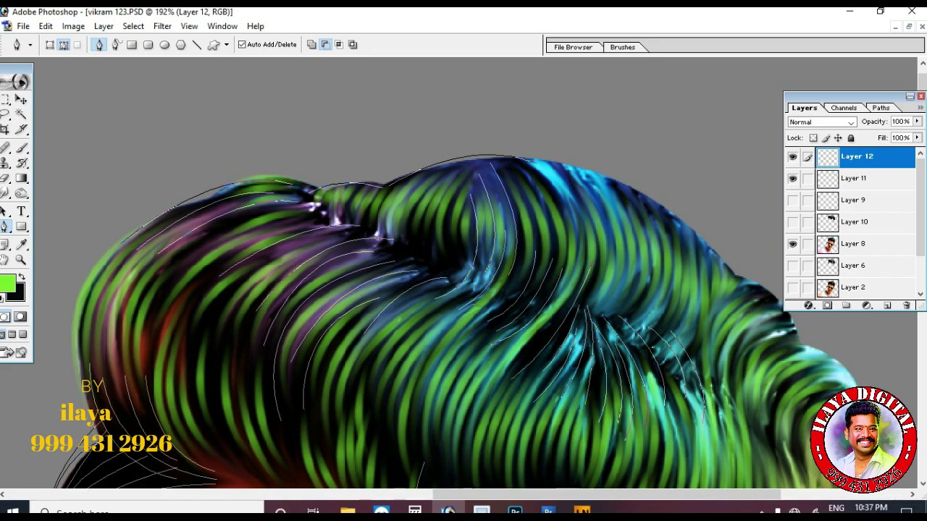
scroll(463, 275, down, 3)
drag(717, 195, 717, 141)
ctrl+click(716, 250)
drag(717, 250, 477, 154)
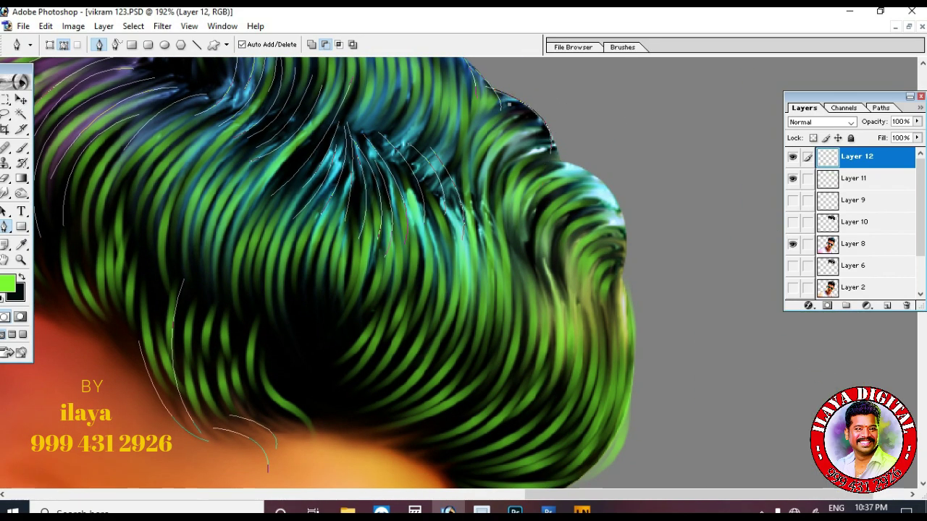
scroll(463, 275, down, 3)
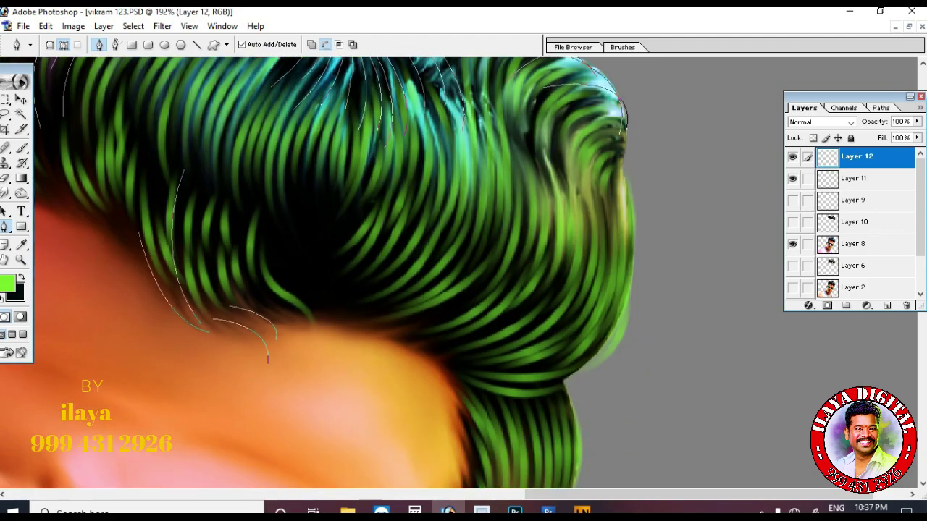
Add a curved Pen path in the sparse patch of side hair above the right-hand ear.
scroll(463, 275, down, 8)
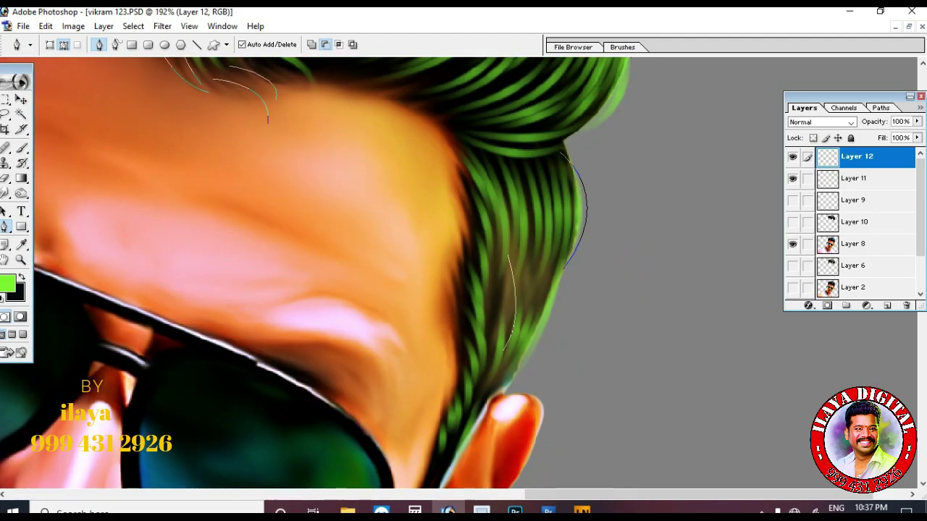
click(525, 247)
drag(520, 328, 498, 368)
ctrl+click(497, 368)
scroll(494, 248, up, 2)
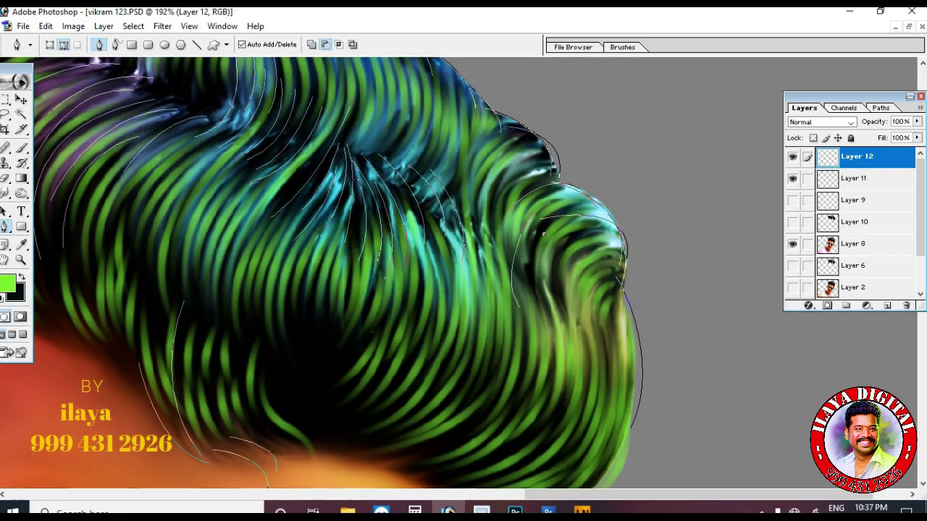
Stroke all the newly drawn hair paths in green on Layer 12 and hide the paths.
scroll(322, 273, up, 2)
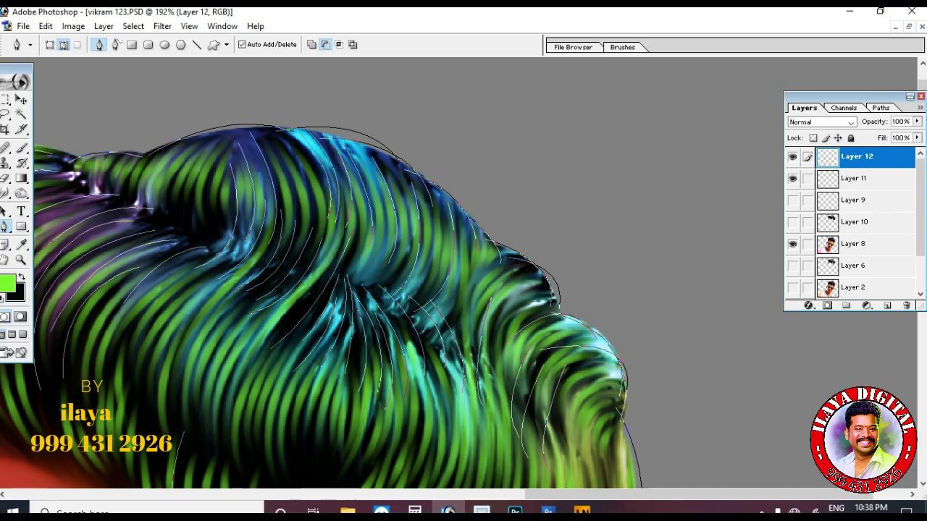
key(ctrl+alt+0)
scroll(528, 250, down, 1)
key(ctrl+plus)
scroll(527, 249, up, 2)
key(Tab)
right_click(527, 250)
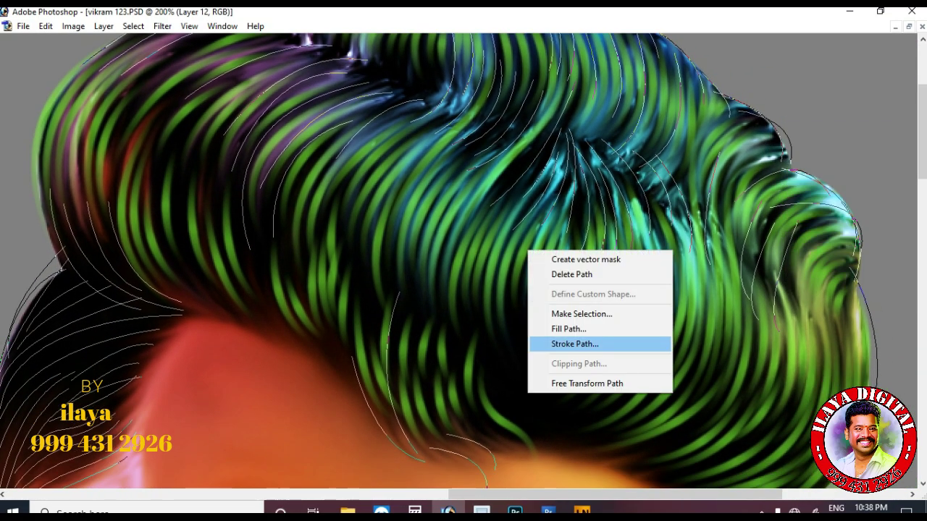
click(575, 344)
key(Return)
key(Return)
key(ctrl+alt+0)
key(Tab)
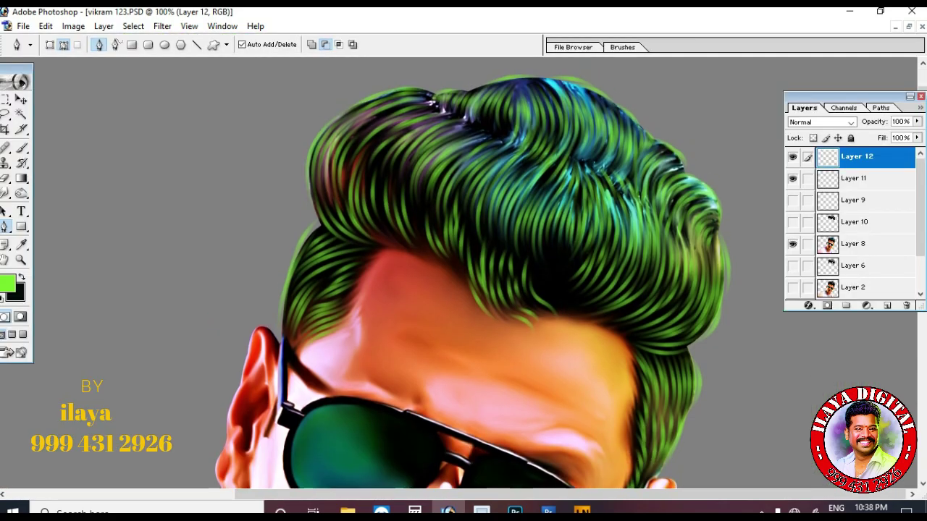
Link Layer 11 to Layer 12 and merge the two strand layers into one.
click(793, 179)
click(793, 179)
click(809, 179)
key(ctrl+e)
click(793, 157)
click(793, 157)
Show the black hair layer and merge Layer 9 down into Layer 10.
click(793, 179)
click(793, 179)
click(793, 178)
click(856, 179)
key(ctrl+e)
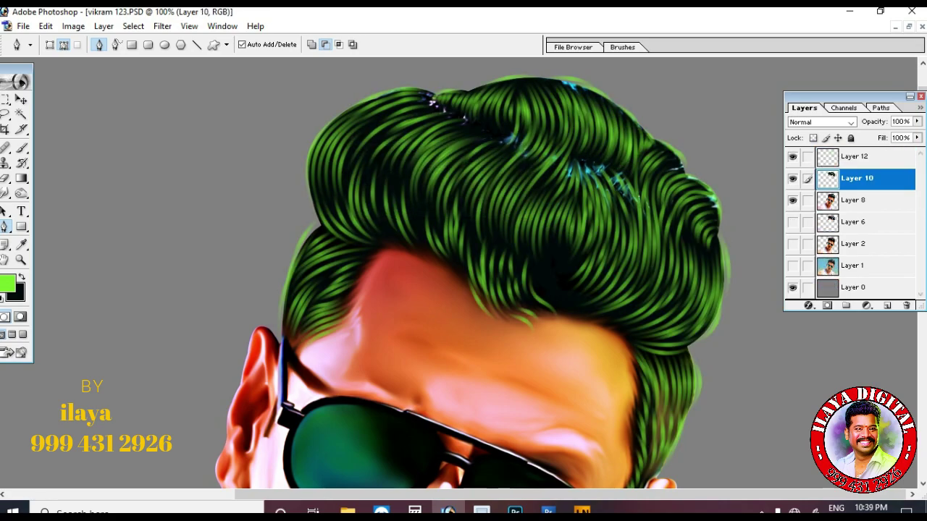
Set up the Brush with the dark colour as foreground and a larger tip, and undo the test dab.
key(b)
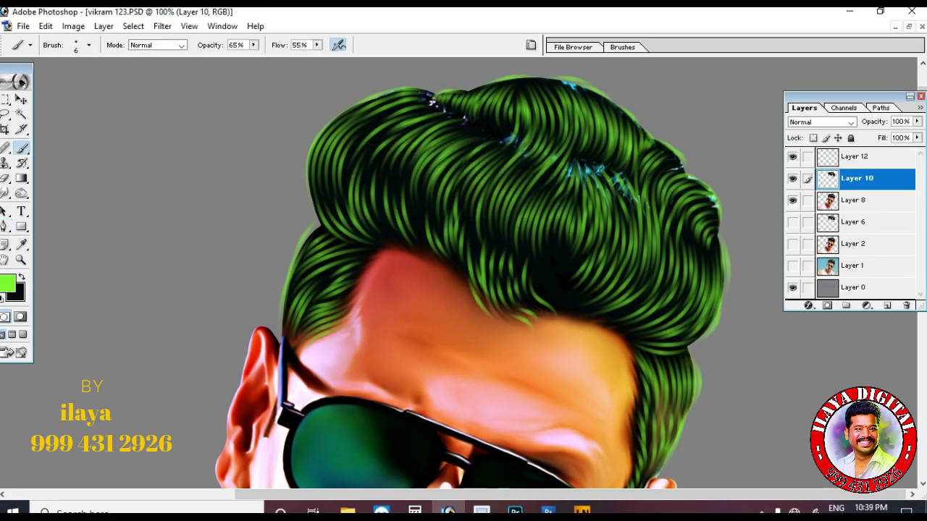
key(x)
key(bracketright)
key(bracketright)
key(bracketright)
key(bracketright)
key(bracketright)
key(bracketright)
key(bracketright)
key(bracketright)
key(bracketright)
key(bracketright)
key(bracketright)
click(440, 114)
key(ctrl+z)
Load Layer 8's outline as a selection and paint the bright hair highlights dark on Layer 10 with a size 40 brush.
ctrl+click(854, 201)
key(ctrl+Return)
key(bracketleft)
key(bracketleft)
key(bracketleft)
key(bracketleft)
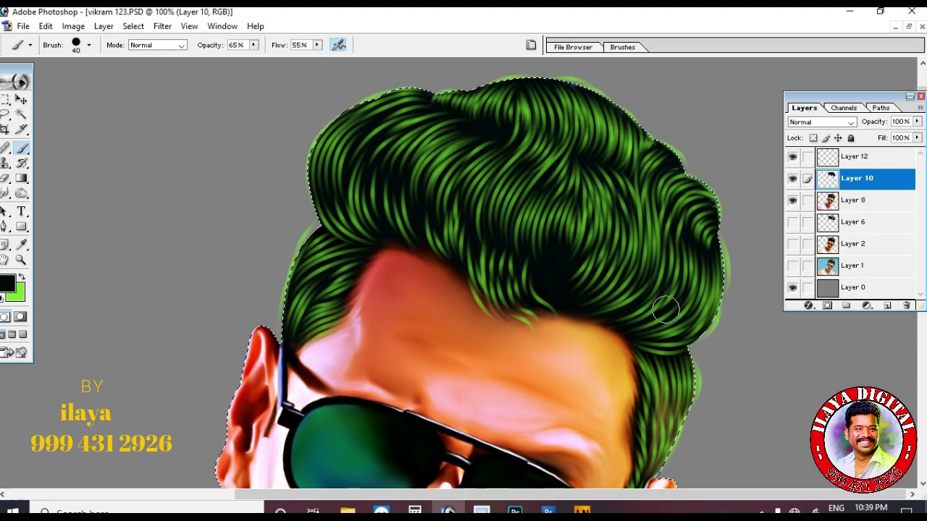
scroll(652, 305, down, 3)
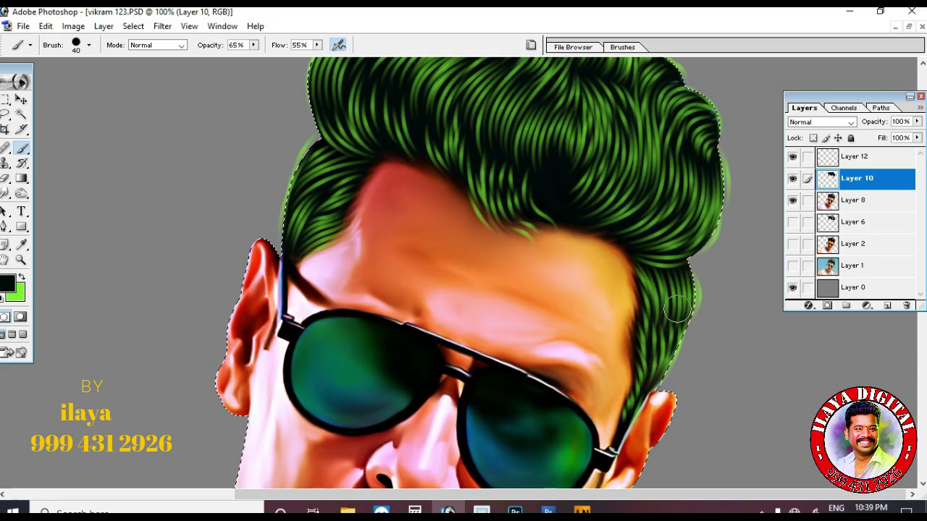
scroll(430, 174, up, 1)
scroll(517, 207, up, 2)
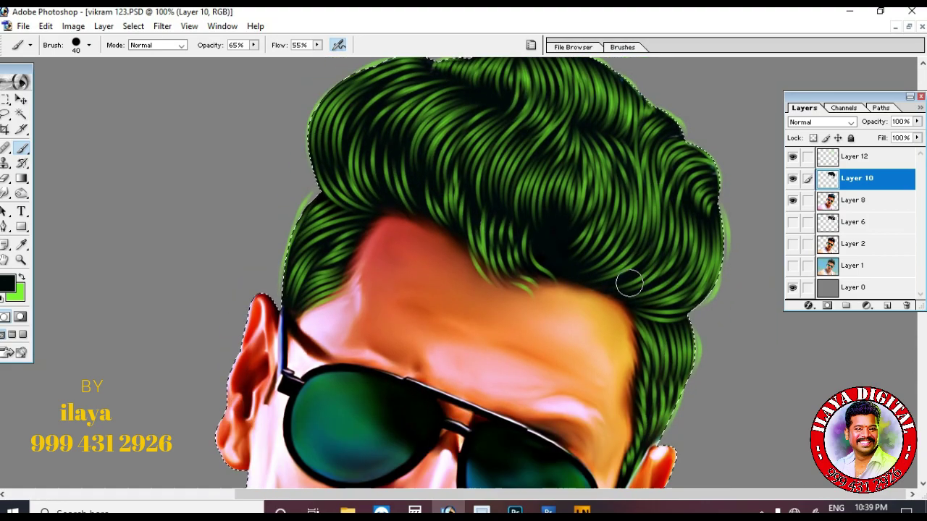
Switch to the Eraser with a size 60 tip for cleaning up Layer 10 along the forehead hairline.
scroll(632, 285, down, 1)
key(e)
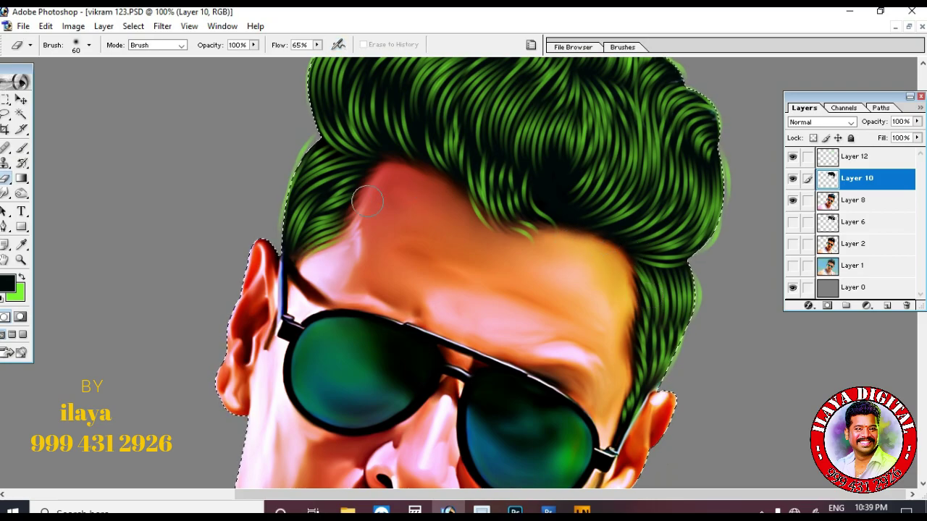
scroll(488, 333, down, 1)
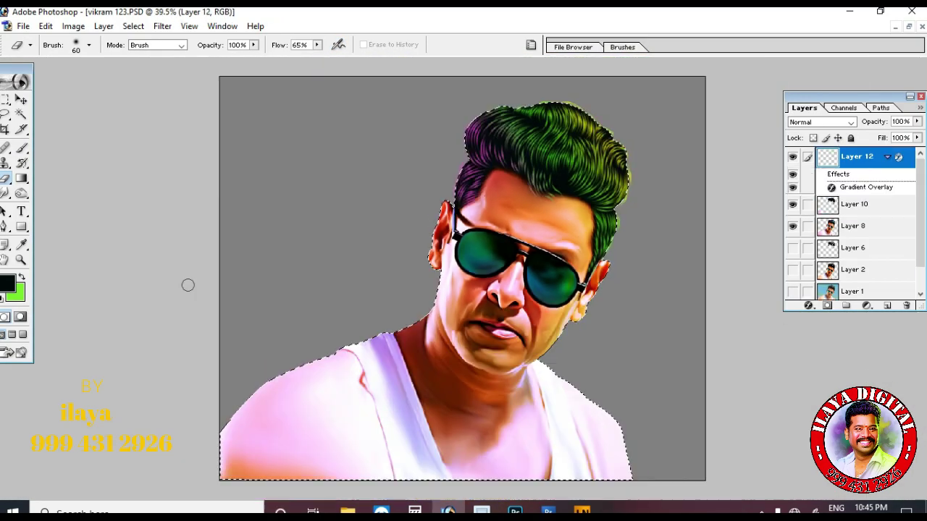
Examine the gradient-coloured hair strands and the face up close.
key(z)
drag(406, 101, 608, 287)
click(541, 301)
click(540, 301)
alt+click(217, 130)
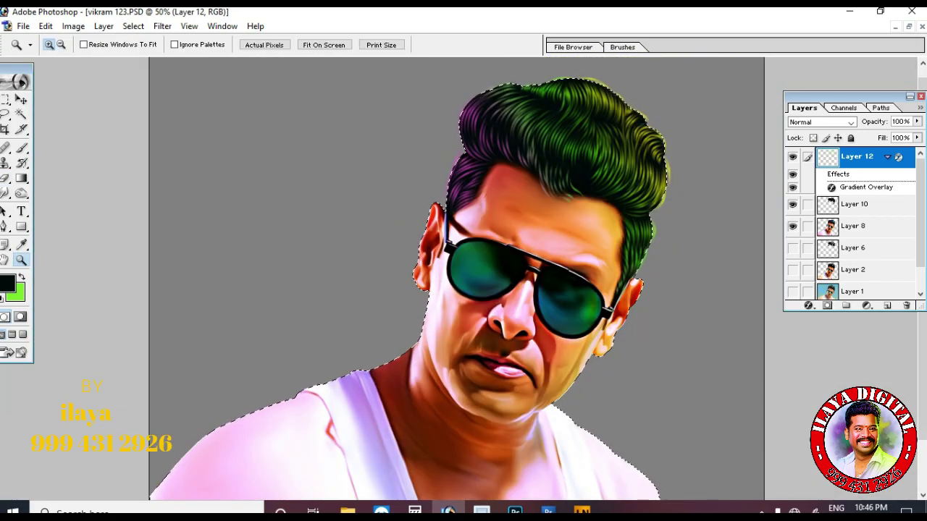
Add a new layer above Layer 8 and set up the Smudge tool with a size 10 tip and 60% strength.
key(ctrl+plus)
key(ctrl+plus)
key(ctrl+plus)
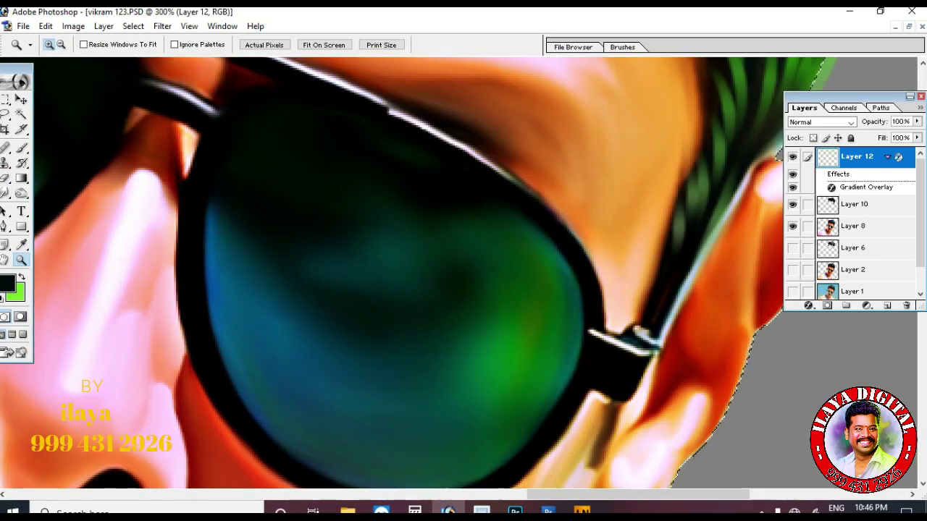
drag(420, 218, 504, 330)
click(856, 227)
click(887, 305)
key(r)
key(5)
key([)
Smudge the skin along the brow and lower forehead above the sunglasses on Layer 13.
drag(450, 203, 548, 225)
key(ctrl+z)
mouse_move(481, 207)
mouse_down()
mouse_move(497, 186)
mouse_move(492, 209)
mouse_move(611, 224)
mouse_move(602, 226)
mouse_move(626, 253)
mouse_move(621, 272)
mouse_move(568, 241)
mouse_move(652, 290)
mouse_move(599, 244)
mouse_move(591, 222)
mouse_move(656, 272)
mouse_up()
drag(397, 172, 510, 170)
mouse_move(458, 184)
mouse_down()
mouse_move(531, 173)
mouse_move(613, 217)
mouse_up()
mouse_move(537, 222)
mouse_down()
mouse_move(651, 296)
mouse_move(601, 222)
mouse_up()
drag(319, 152, 688, 313)
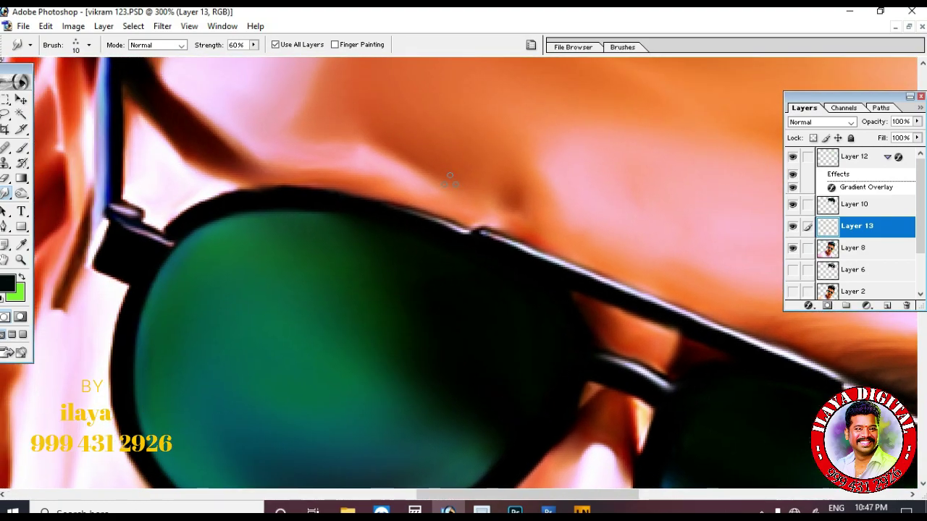
Trace short stray strand paths around the outer edge of the hair with the Freeform Pen.
key(ctrl+alt+0)
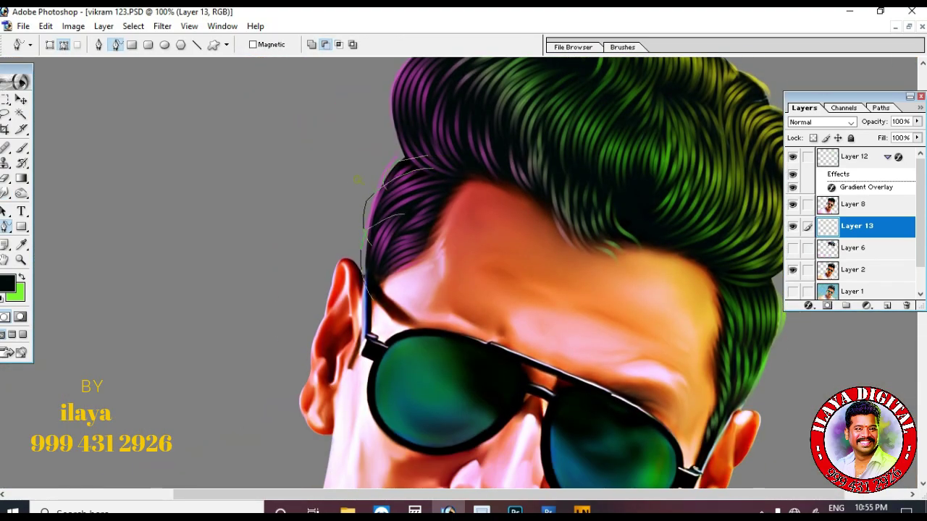
scroll(384, 174, up, 3)
drag(428, 154, 551, 140)
drag(414, 181, 458, 146)
drag(479, 142, 603, 142)
scroll(507, 145, right, 2)
drag(478, 145, 634, 172)
drag(469, 145, 576, 143)
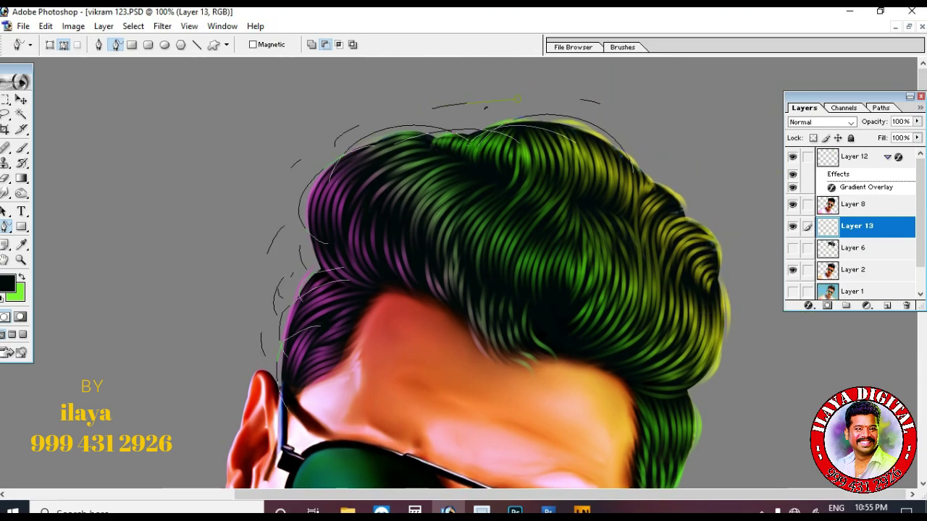
scroll(476, 273, down, 5)
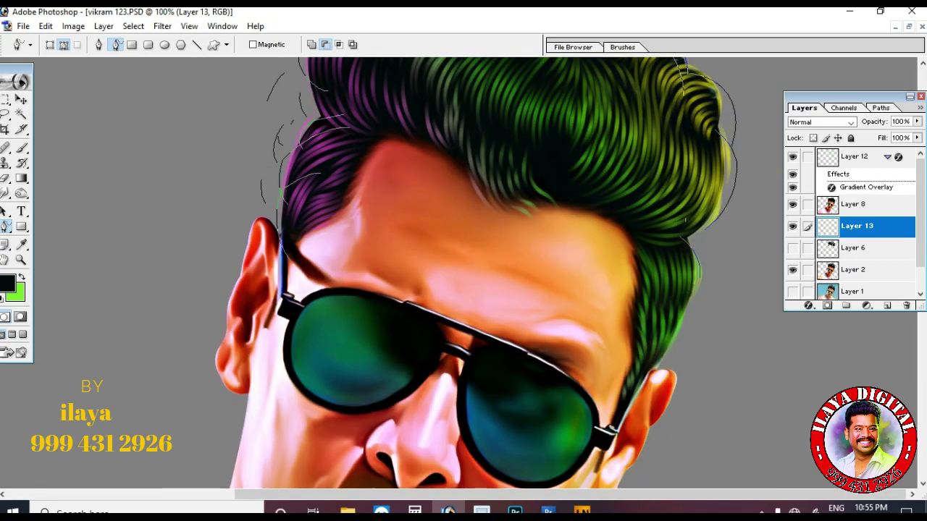
scroll(476, 273, up, 3)
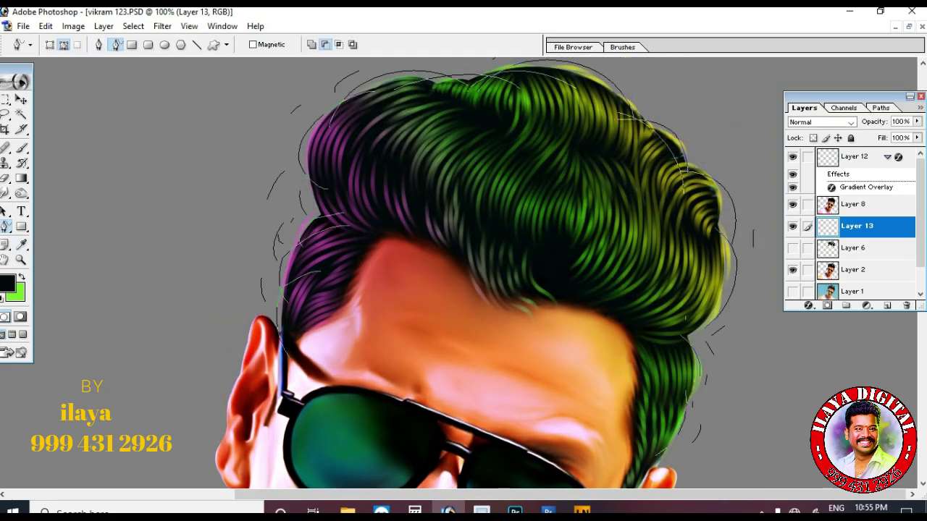
Try stroking the stray strand paths with the brush, and undo the attempt.
right_click(475, 188)
click(507, 283)
key(Return)
key(ctrl+minus)
key(ctrl+alt+z)
key(ctrl+alt+z)
Adjust the brush, undo its test stroke, and stroke the stray strand paths in the dark colour on Layer 13.
right_click(520, 276)
click(510, 207)
key(b)
click(254, 45)
drag(257, 66, 284, 63)
key(ctrl+z)
click(253, 45)
key(p)
right_click(533, 174)
click(579, 196)
key(ctrl+minus)
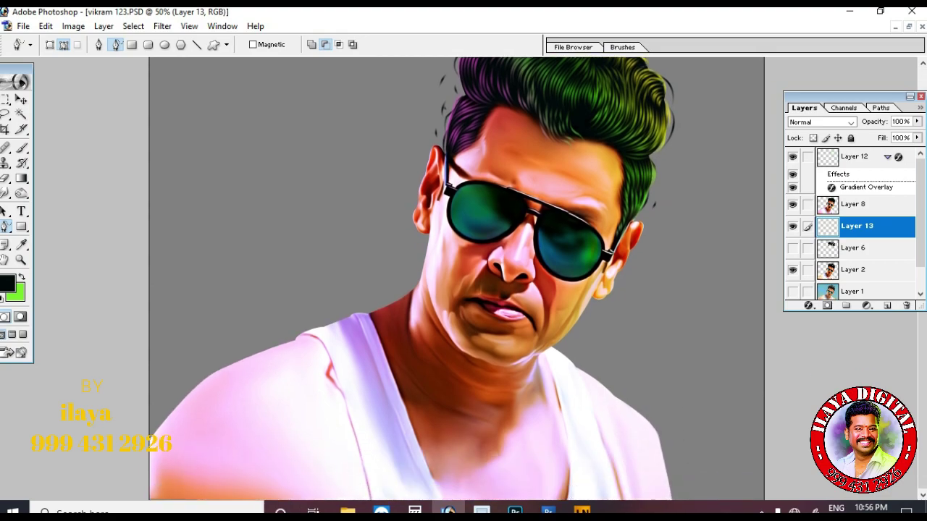
Swap the foreground and background colours and fill the grey background Layer 0 with the dark colour.
key(ctrl+0)
drag(922, 307, 921, 375)
click(856, 314)
key(z)
key(x)
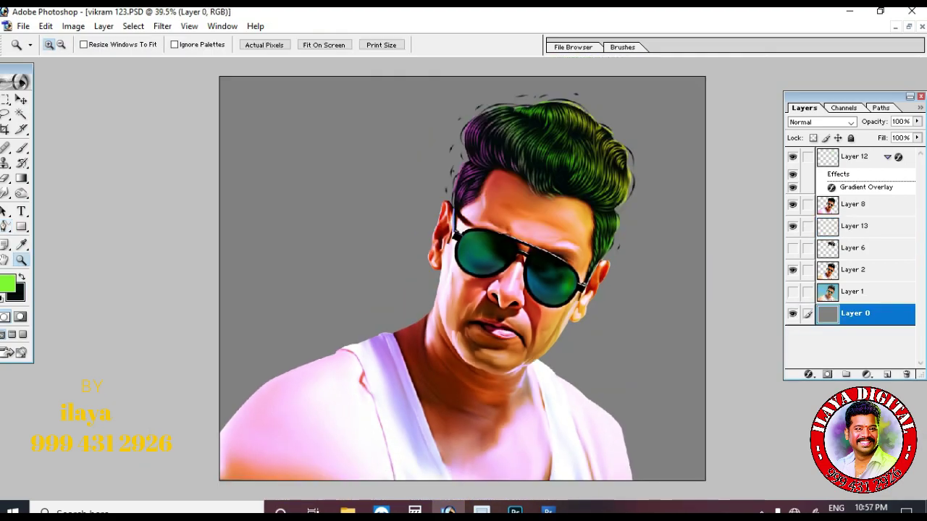
key(ctrl+BackSpace)
Set up the Brush with a size 175 tip for painting bright green on Layer 0 around the head.
key(b)
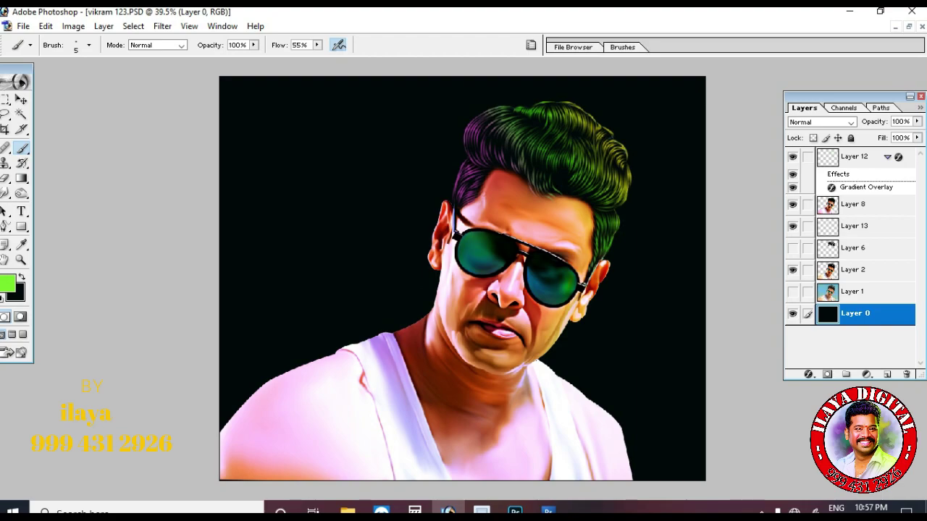
key(bracketright)
key(bracketright)
key(bracketright)
key(bracketright)
key(bracketright)
key(ctrl+equal)
key(ctrl+equal)
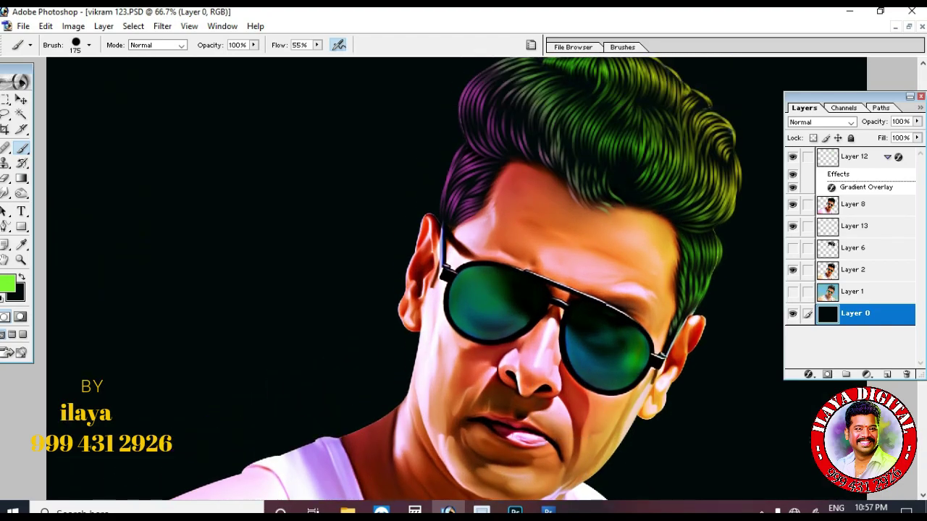